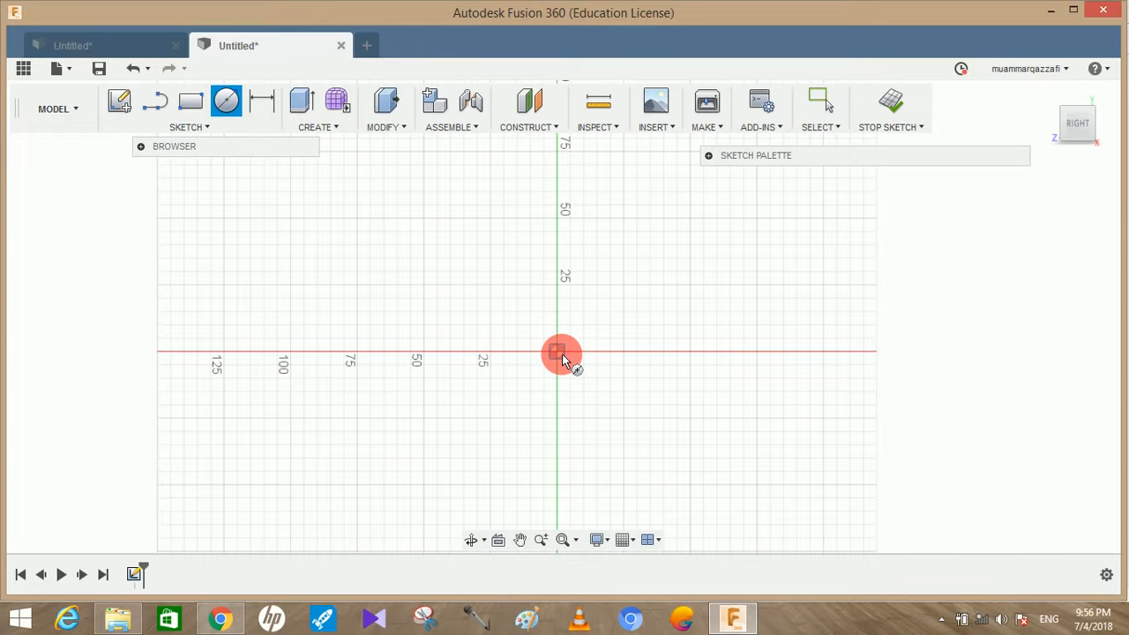
# Sketch a 48 mm diameter circle centred on the origin and move its dimension outside the circle
pyautogui.click(558, 352)
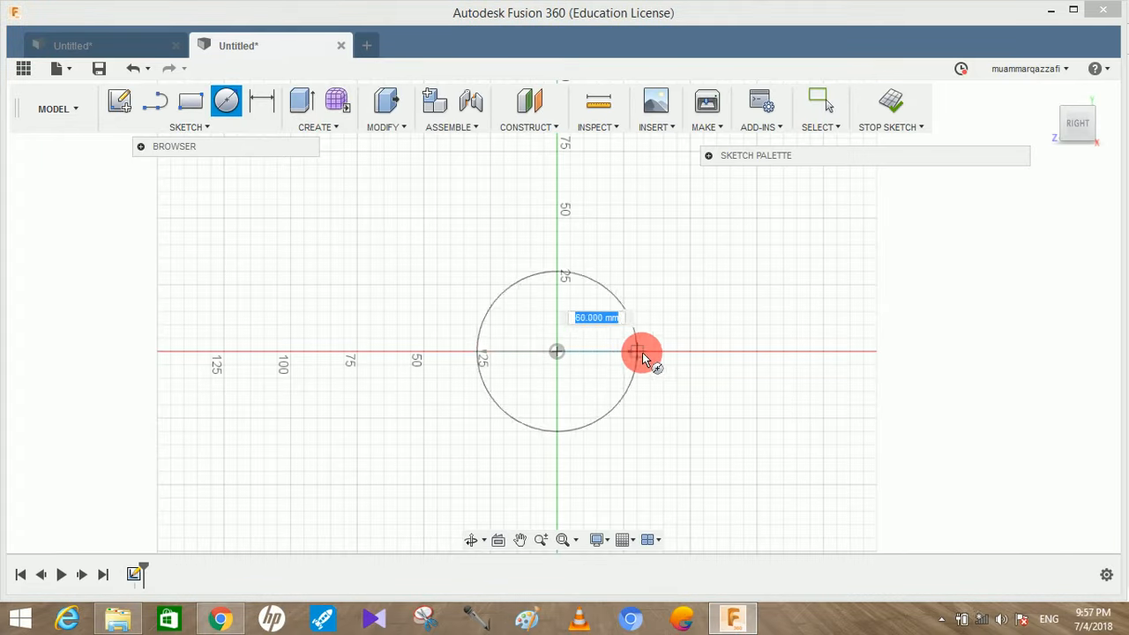
pyautogui.write('48')
pyautogui.press('Return')
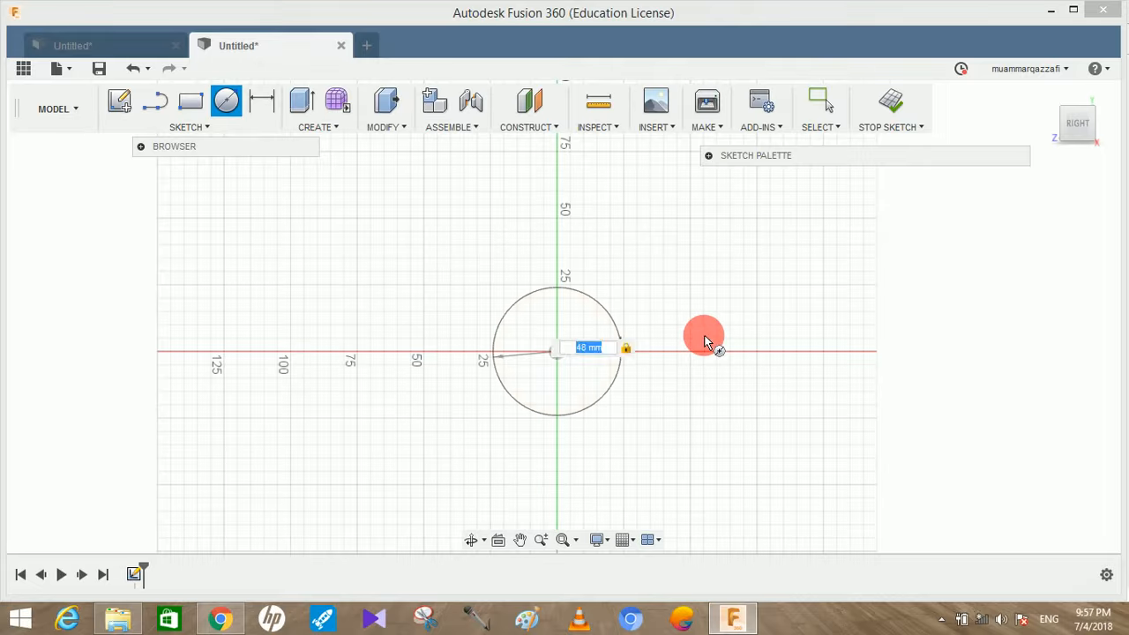
pyautogui.press('Escape')
pyautogui.moveTo(584, 342); pyautogui.dragTo(783, 367)
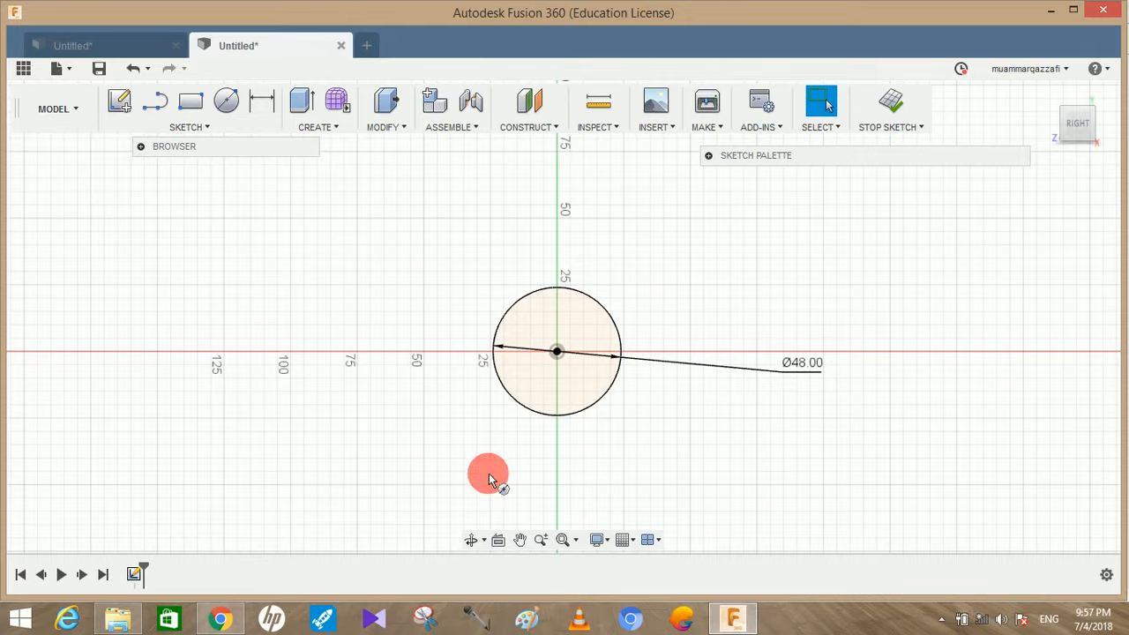
# Sketch a concentric 96 mm diameter circle around the first one and move its dimension outside the circle
pyautogui.press('c')
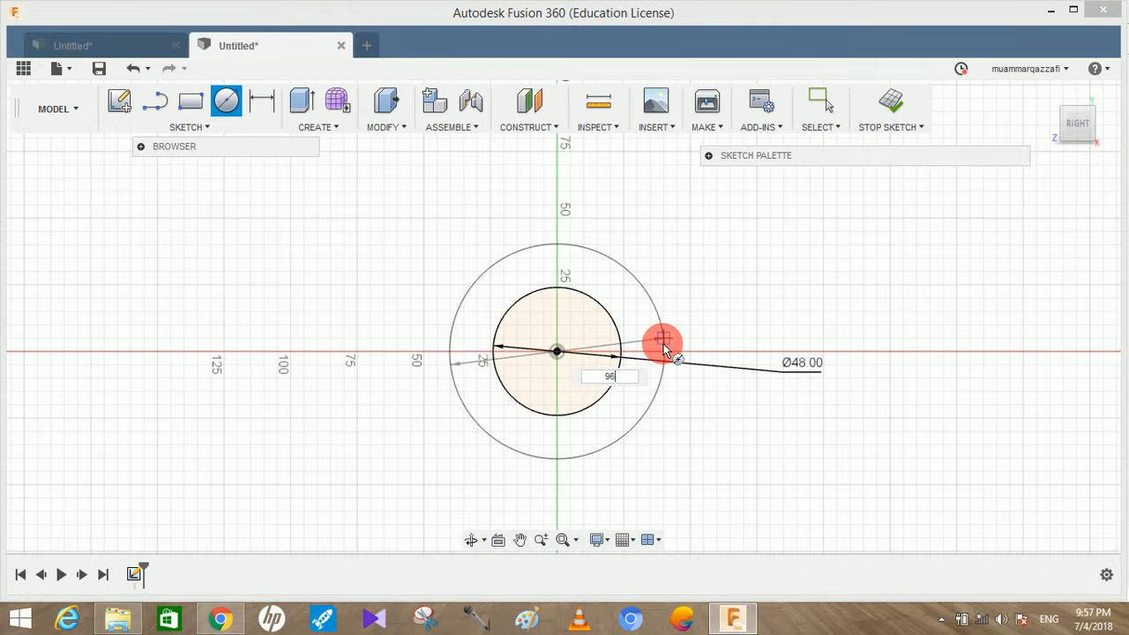
pyautogui.write('96')
pyautogui.press('Return')
pyautogui.press('Escape')
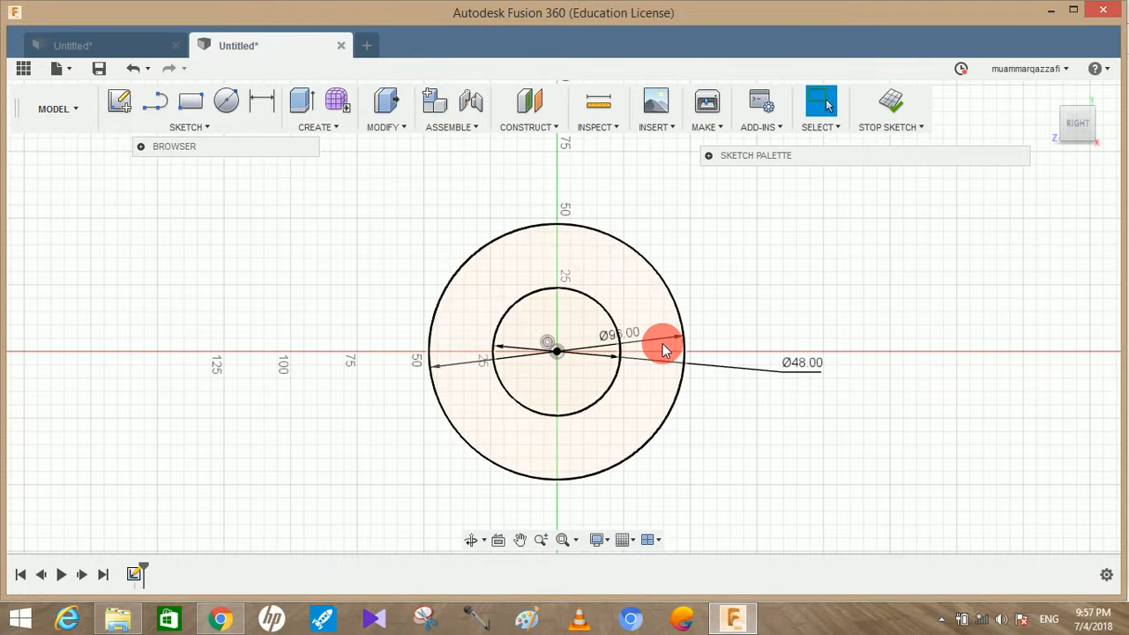
pyautogui.moveTo(653, 348); pyautogui.dragTo(830, 316)
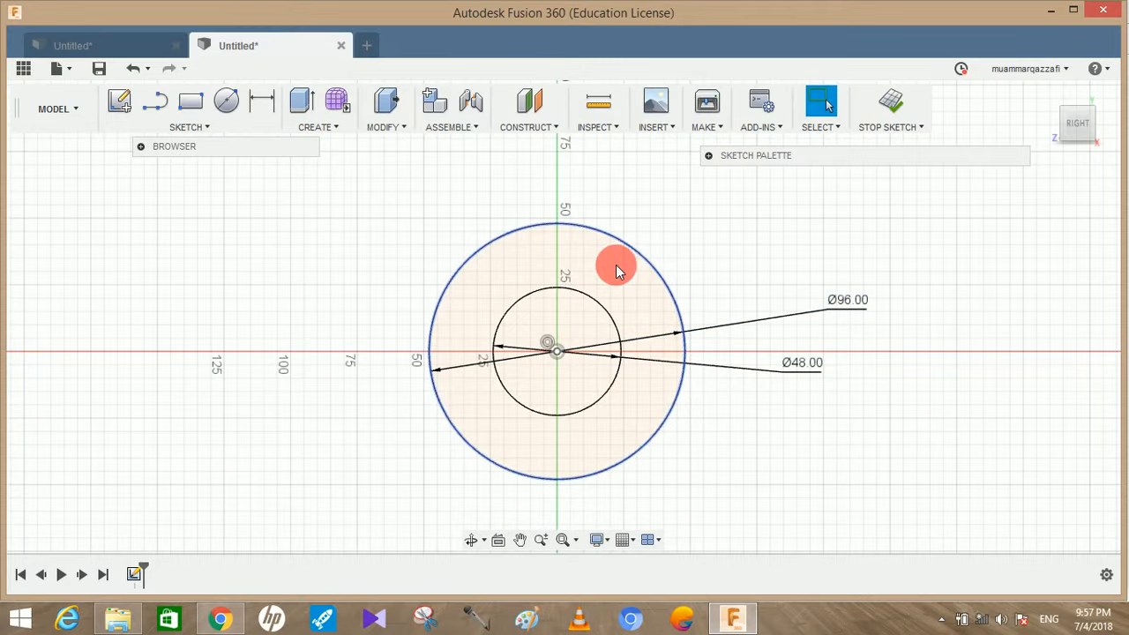
# Draw an 8 mm vertical line upward from the circles' centre and move its dimension outside the outer circle
pyautogui.scroll(2, 605, 265)
pyautogui.click(155, 100)
pyautogui.click(536, 367)
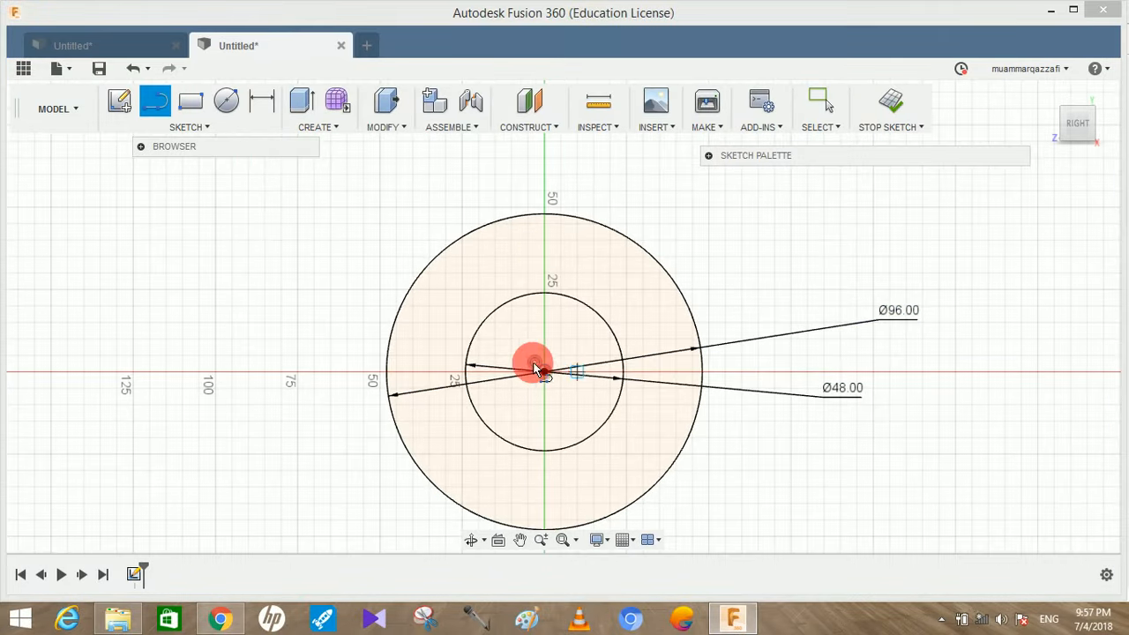
pyautogui.click(545, 371)
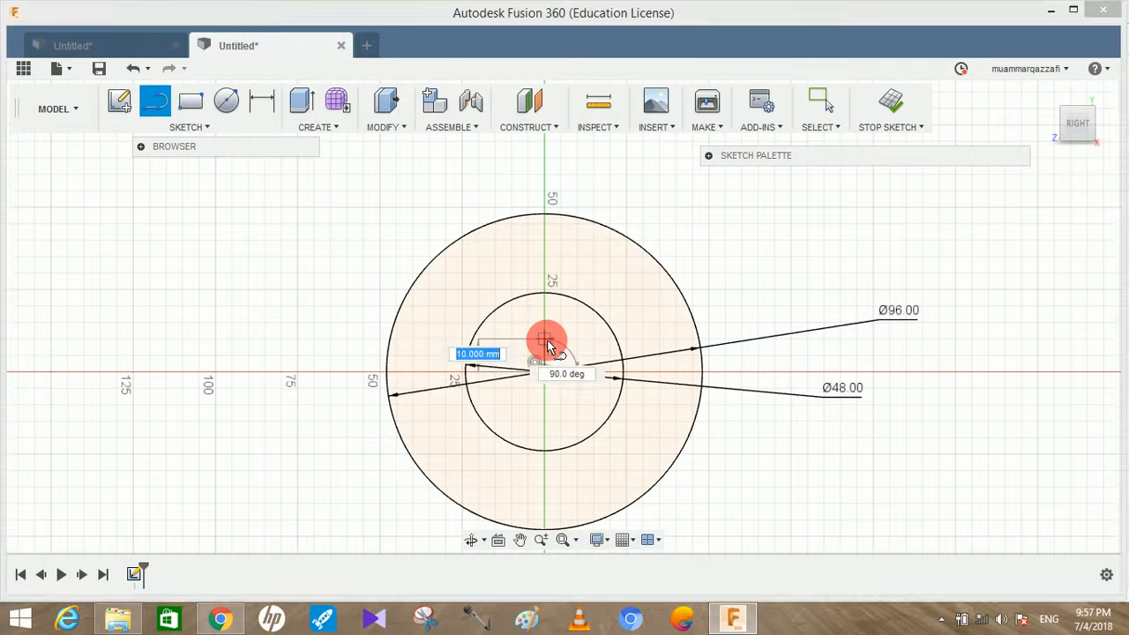
pyautogui.press('Return')
pyautogui.press('Escape')
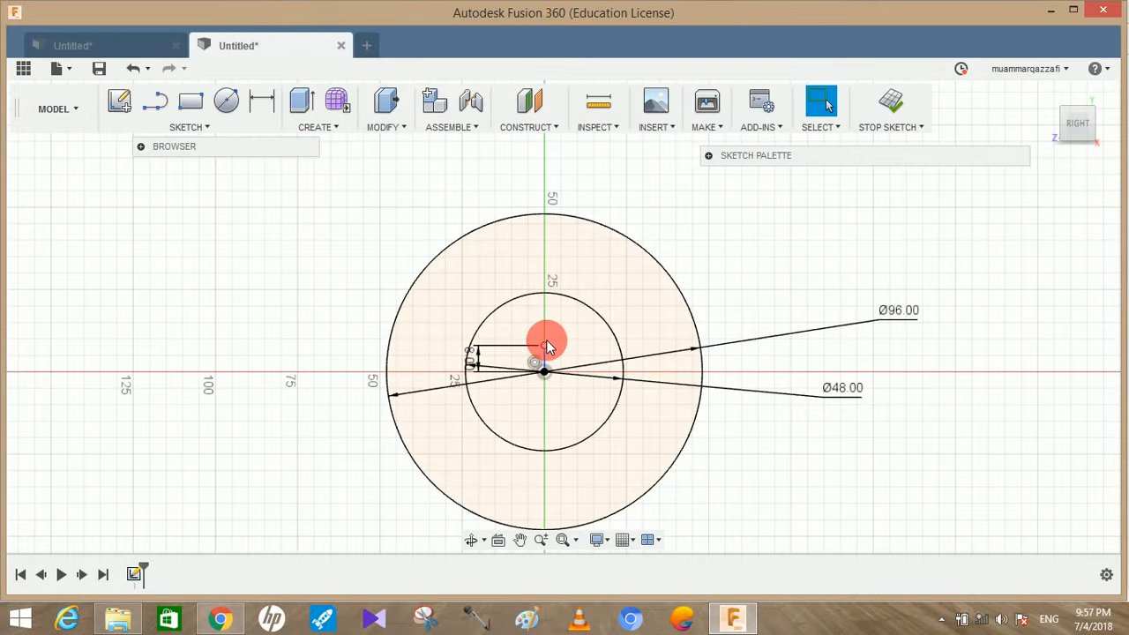
pyautogui.moveTo(468, 359); pyautogui.dragTo(649, 357)
pyautogui.moveTo(731, 356); pyautogui.dragTo(791, 339)
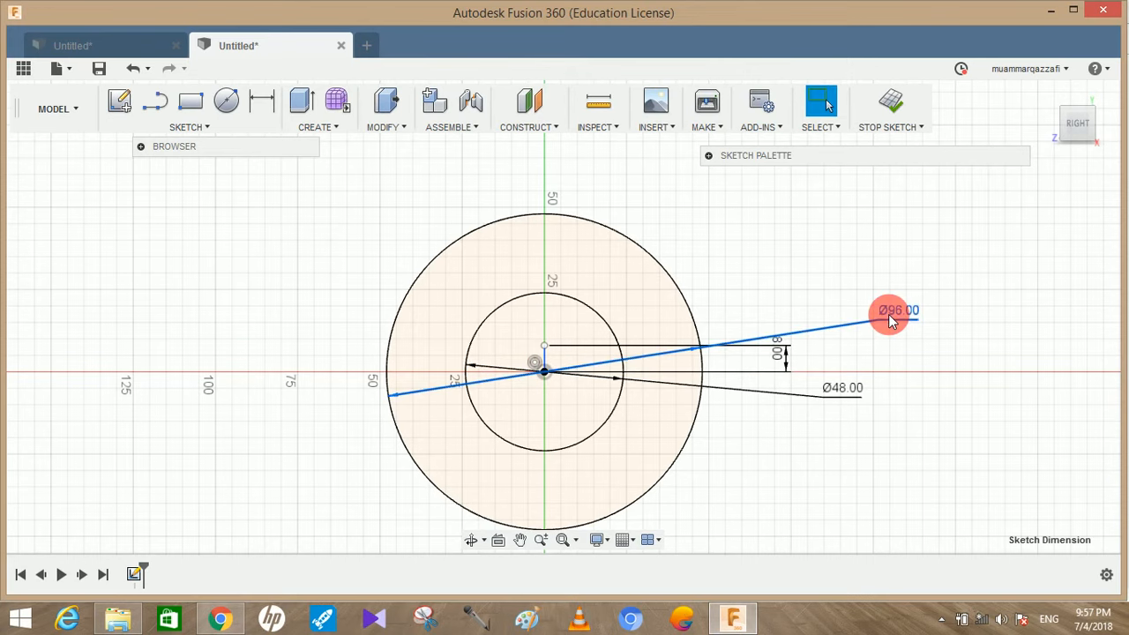
# Delete the diameter dimensions of both circles and move the vertical line's 8 mm dimension further out
pyautogui.press('Delete')
pyautogui.click(845, 396)
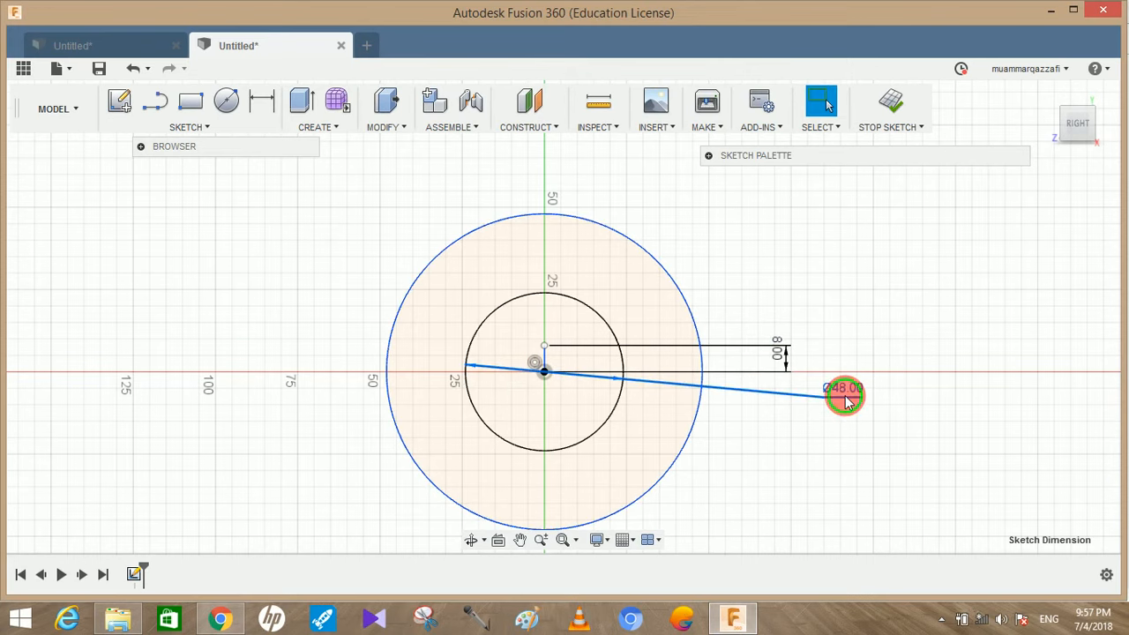
pyautogui.press('Delete')
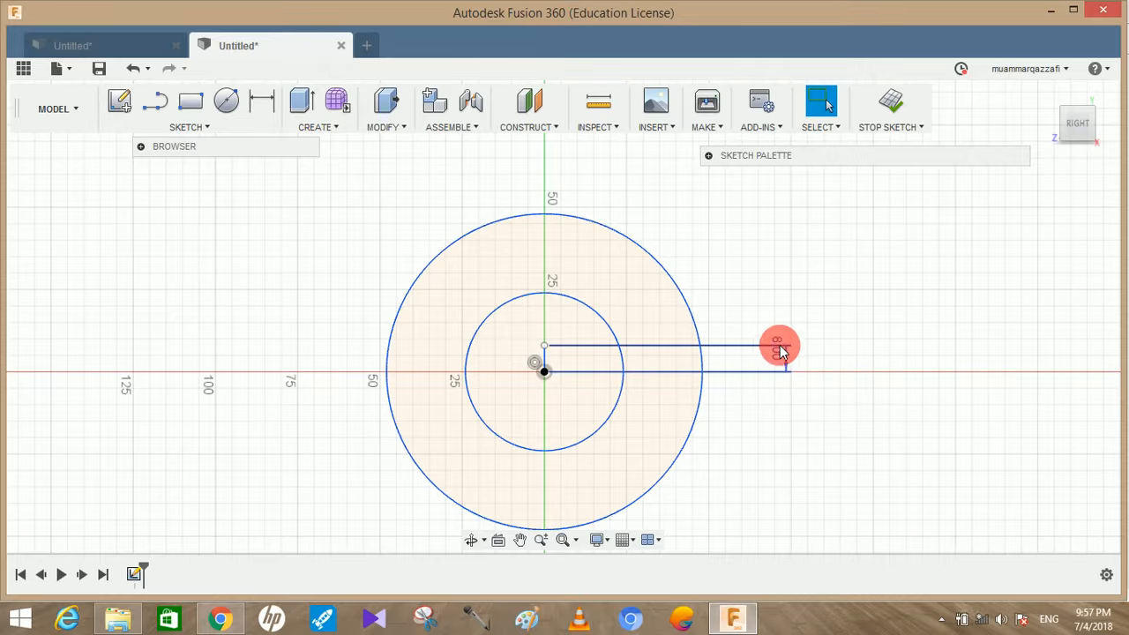
pyautogui.moveTo(790, 358); pyautogui.dragTo(806, 353)
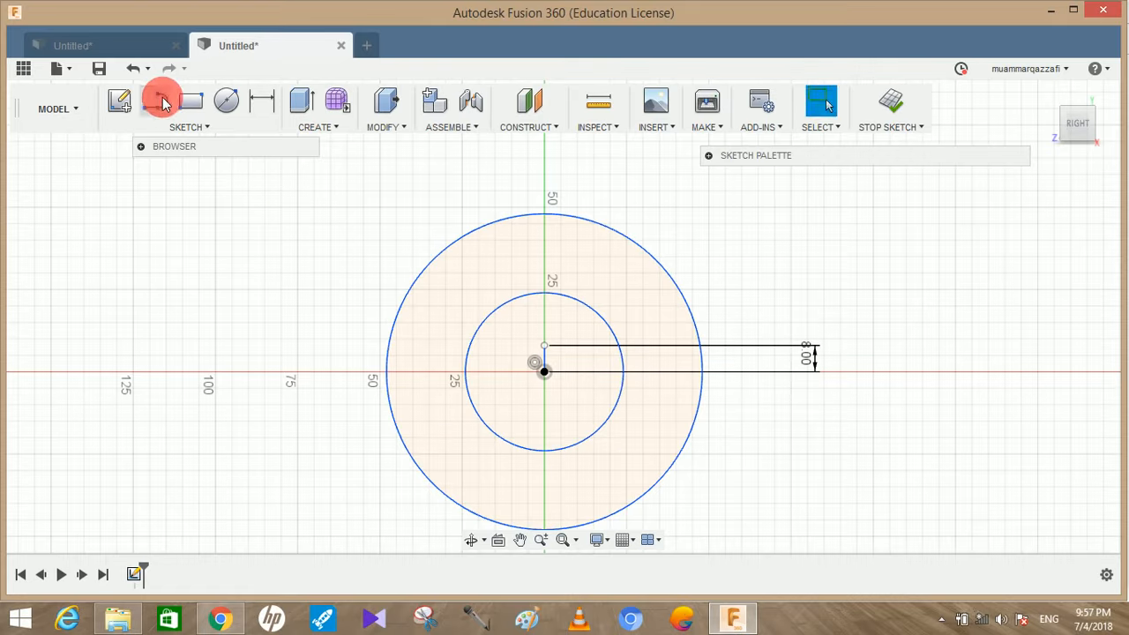
# Draw a horizontal line from the upper end of the 8 mm line leftward to the inner circle
pyautogui.click(157, 100)
pyautogui.click(545, 346)
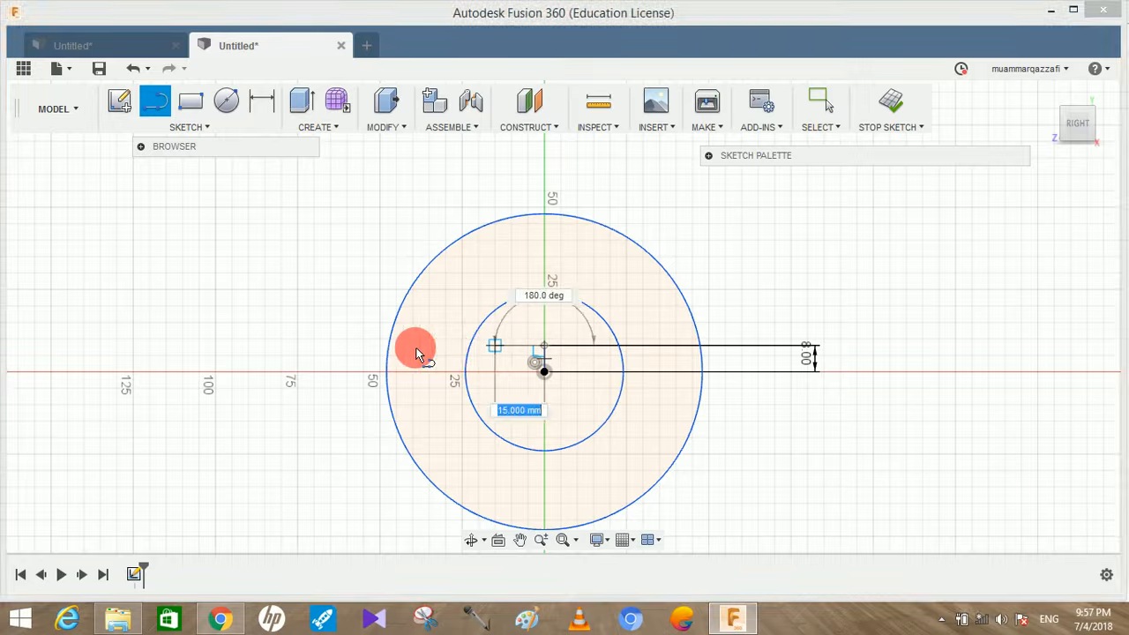
pyautogui.doubleClick(469, 345)
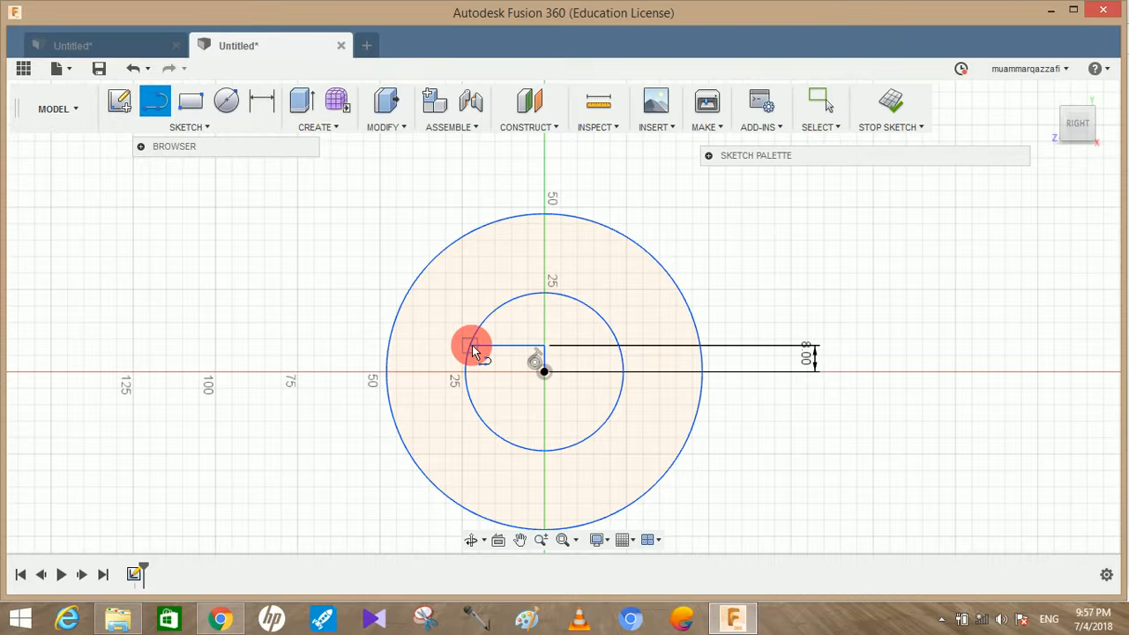
# Extend the horizontal line with a 5 mm segment beyond the inner circle and move its dimension lower
pyautogui.moveTo(468, 351); pyautogui.dragTo(454, 351)
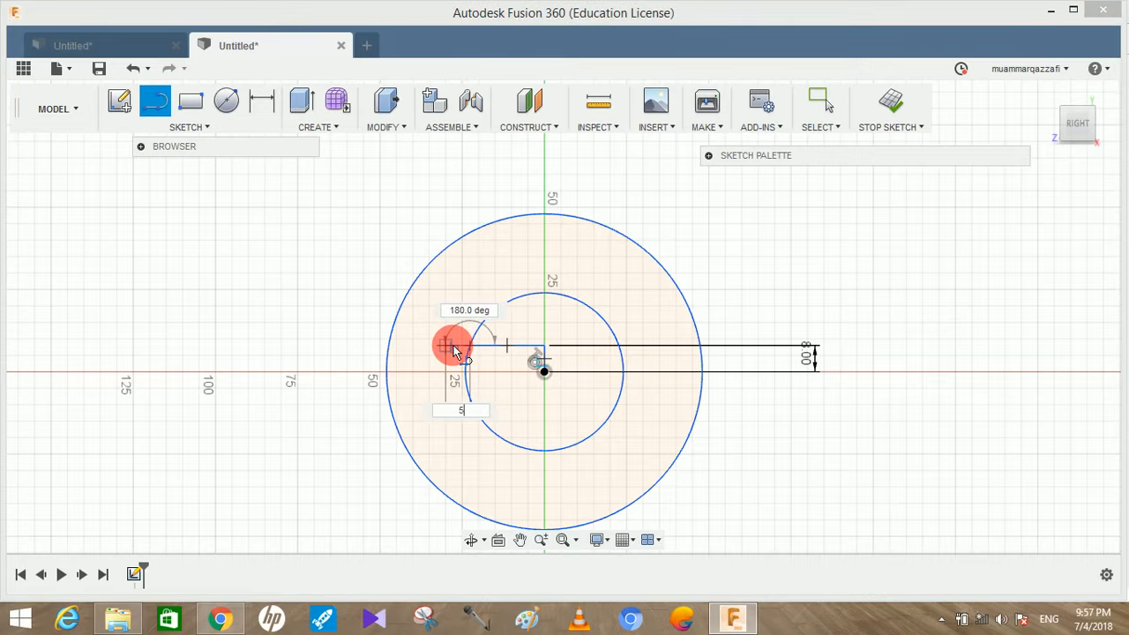
pyautogui.write('5')
pyautogui.press('Return')
pyautogui.press('Escape')
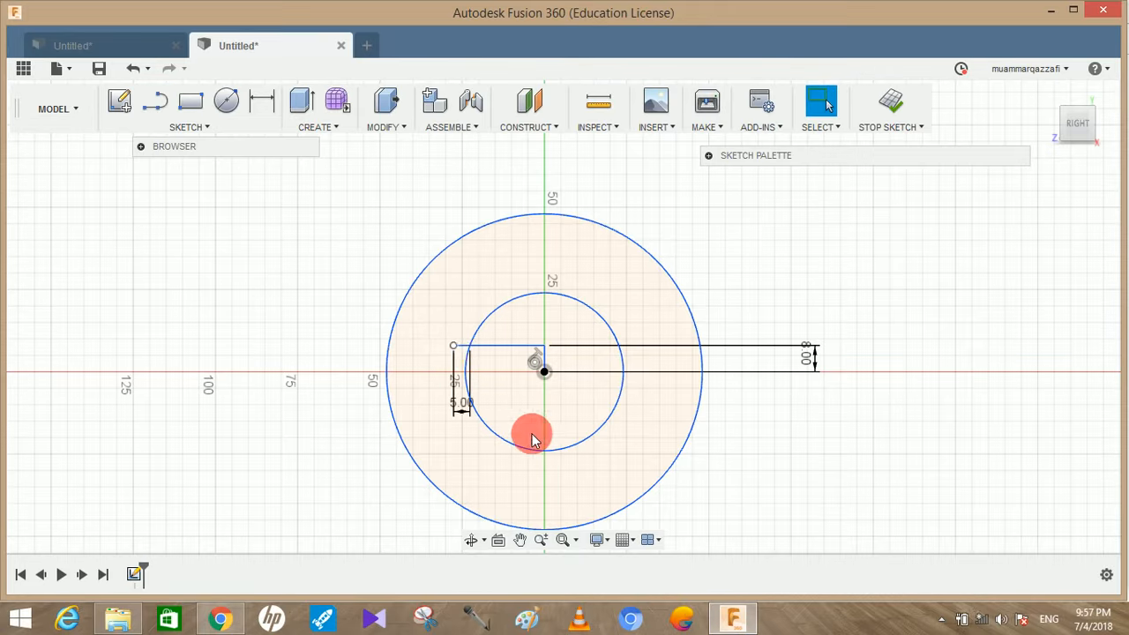
pyautogui.moveTo(459, 404); pyautogui.dragTo(461, 470)
pyautogui.click(246, 498)
# Draw a 16 mm vertical line upward from the 5 mm segment's end and move its dimension away from the circles
pyautogui.press('l')
pyautogui.click(455, 345)
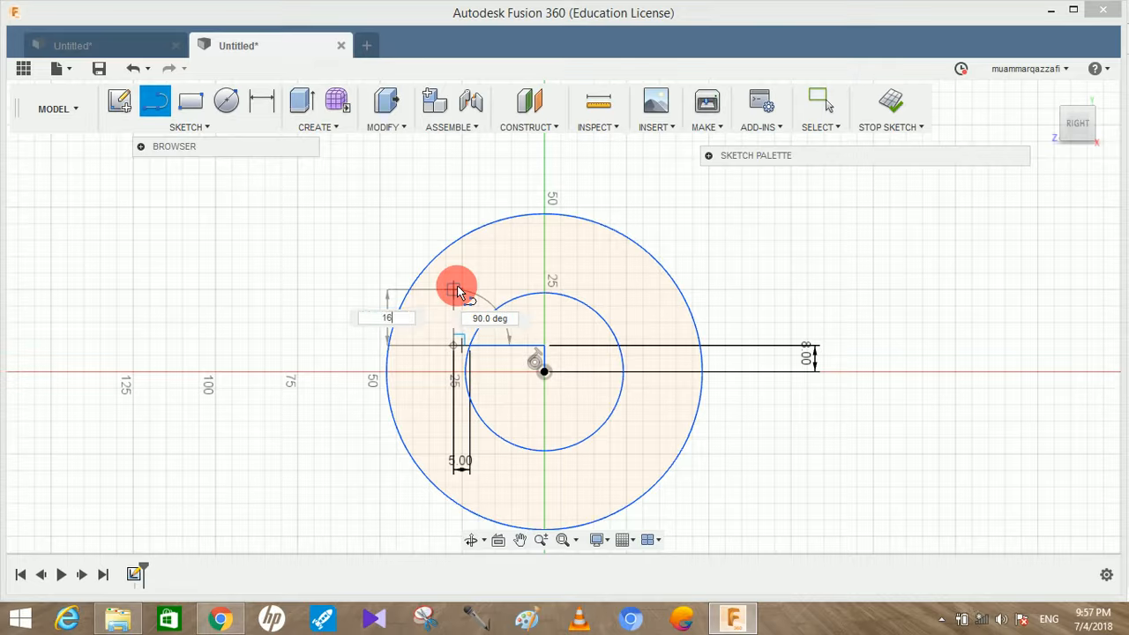
pyautogui.write('16')
pyautogui.press('Return')
pyautogui.press('Escape')
pyautogui.moveTo(378, 316); pyautogui.dragTo(221, 326)
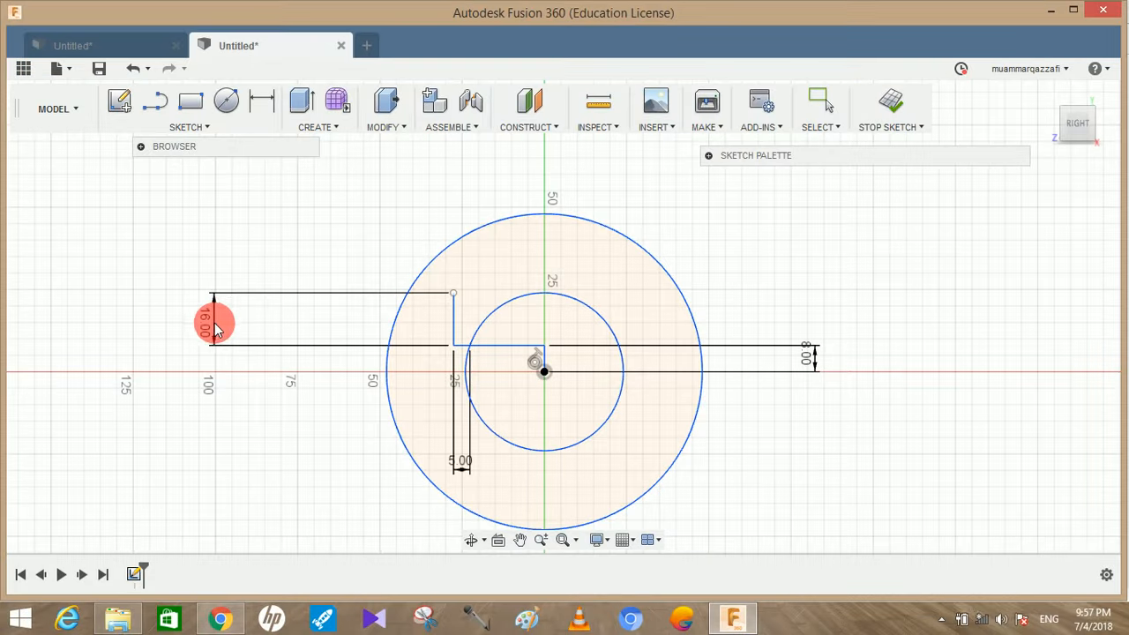
# Draw a 26 mm horizontal line leftward from the upper end of the 16 mm line, past the outer circle
pyautogui.press('l')
pyautogui.click(453, 295)
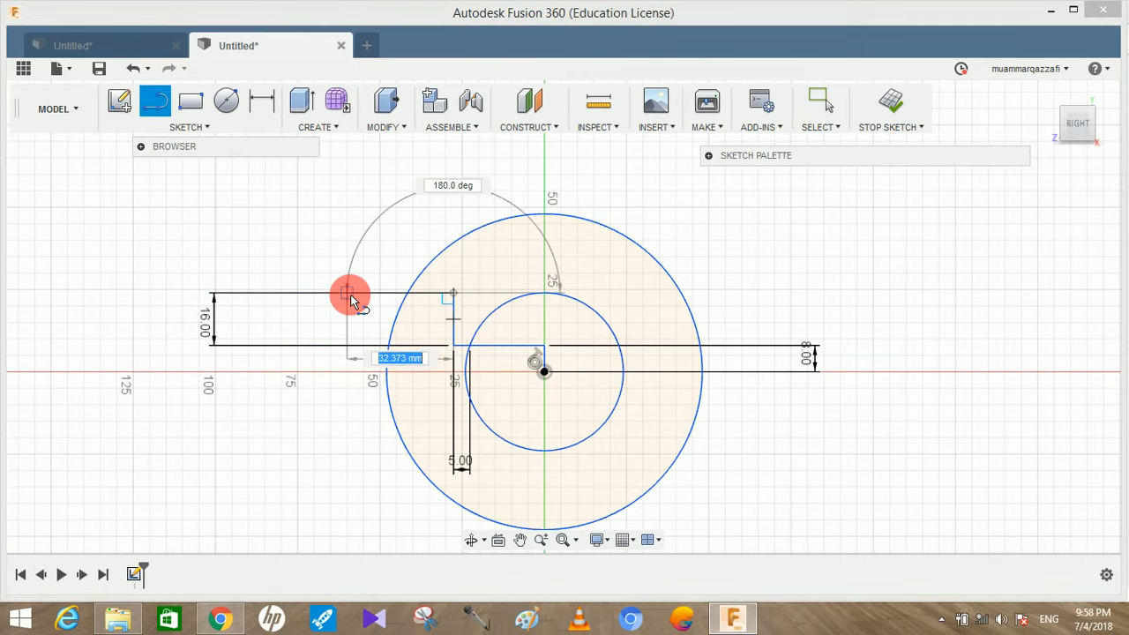
pyautogui.press('Return')
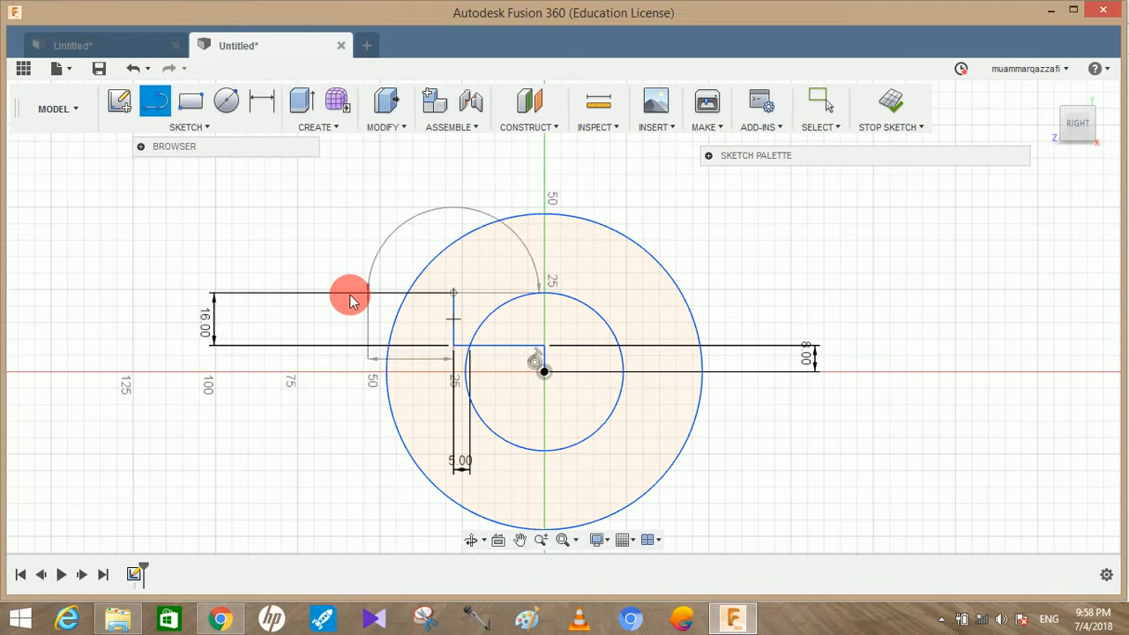
pyautogui.press('Escape')
# Move the 26 mm dimension below the profile and delete the 16 mm and 5 mm dimensions
pyautogui.moveTo(212, 320); pyautogui.dragTo(884, 254)
pyautogui.moveTo(408, 351); pyautogui.dragTo(403, 525)
pyautogui.click(889, 269)
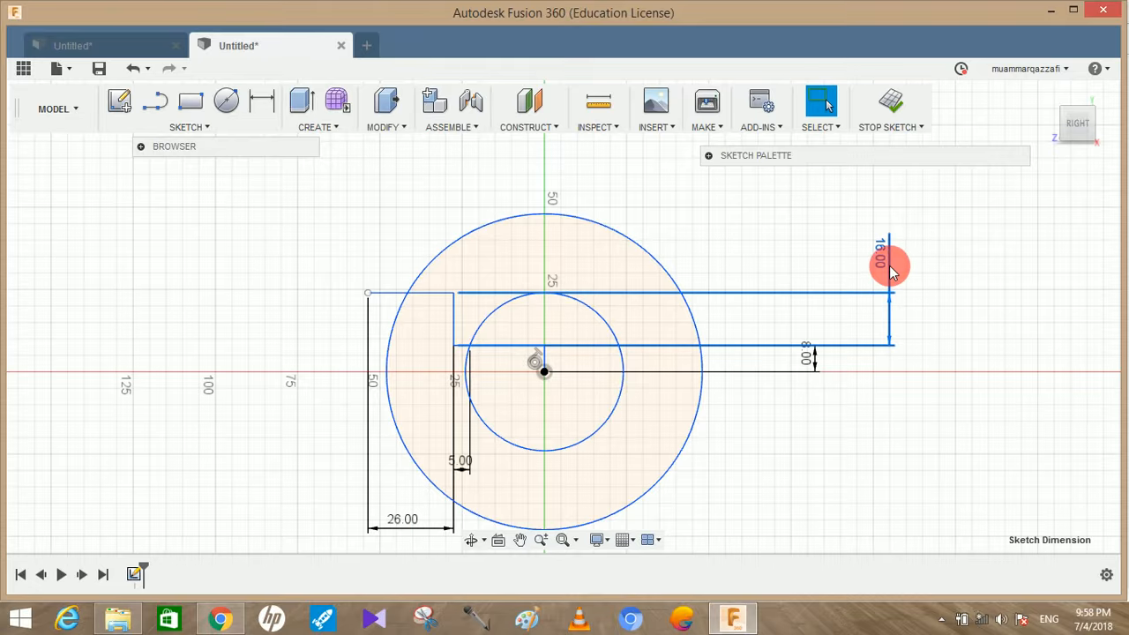
pyautogui.press('Delete')
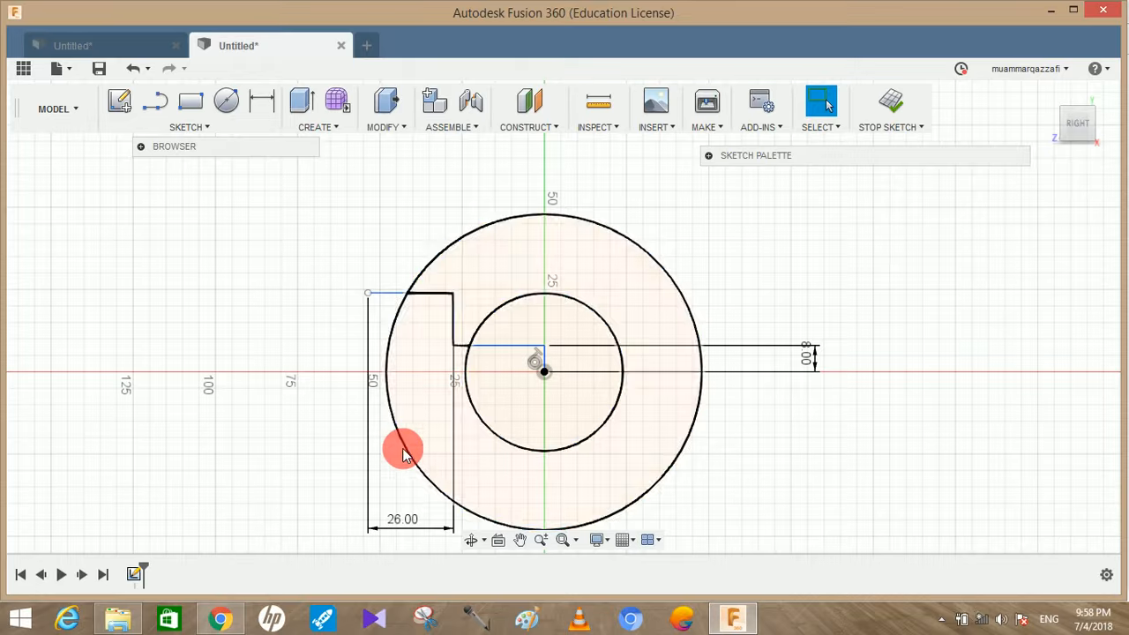
# Draw a 12 mm vertical line upward from the outer end of the 26 mm line
pyautogui.press('l')
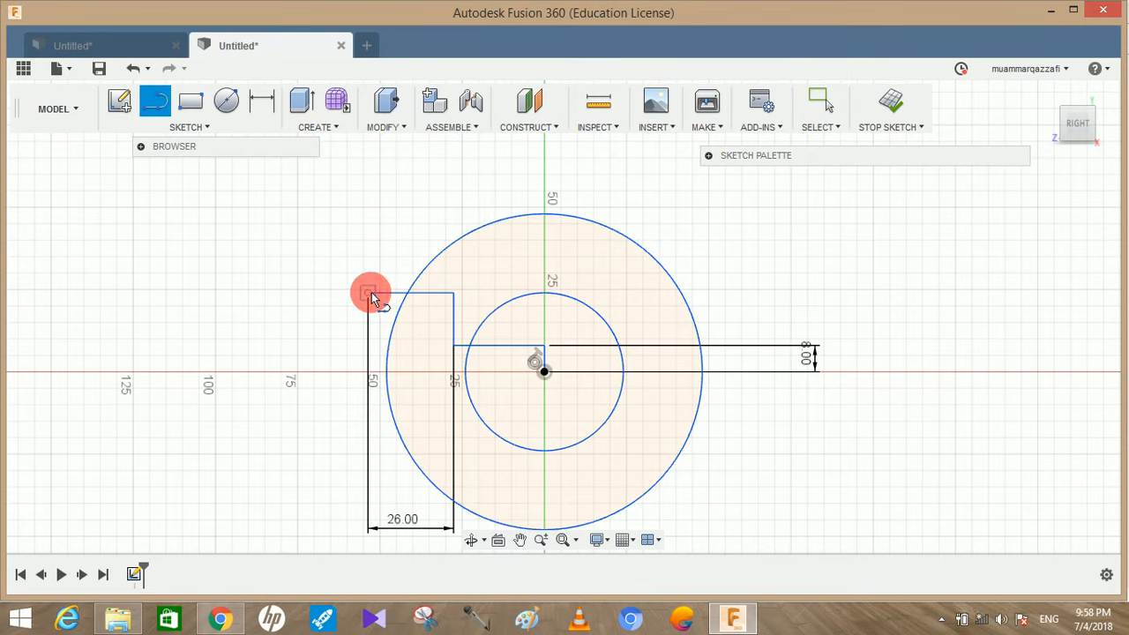
pyautogui.click(370, 294)
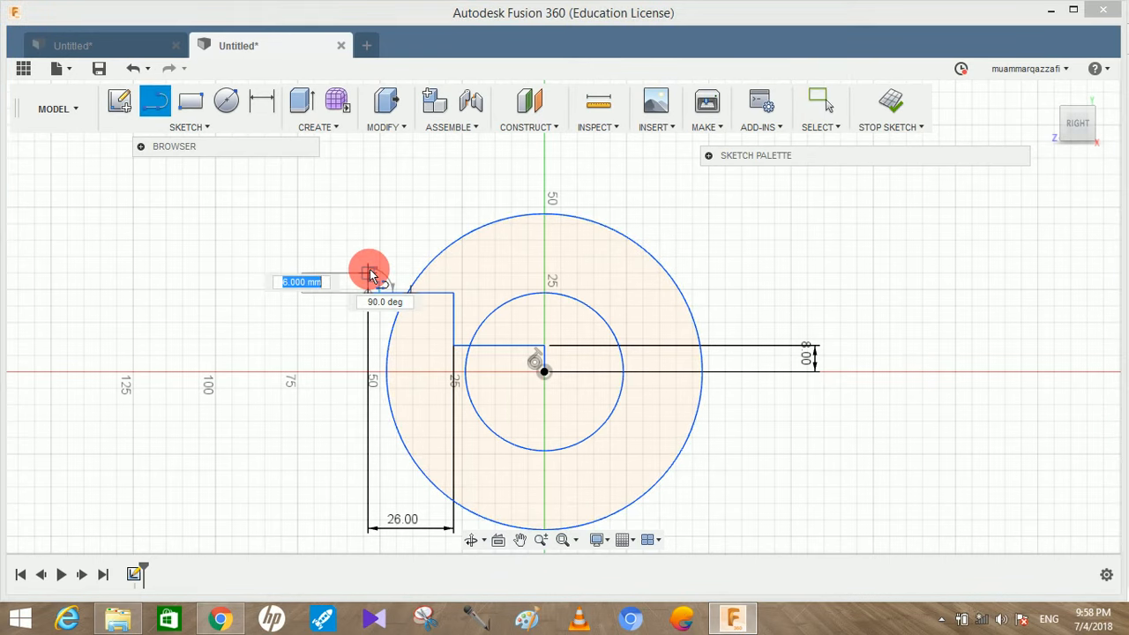
pyautogui.press('Return')
pyautogui.press('Escape')
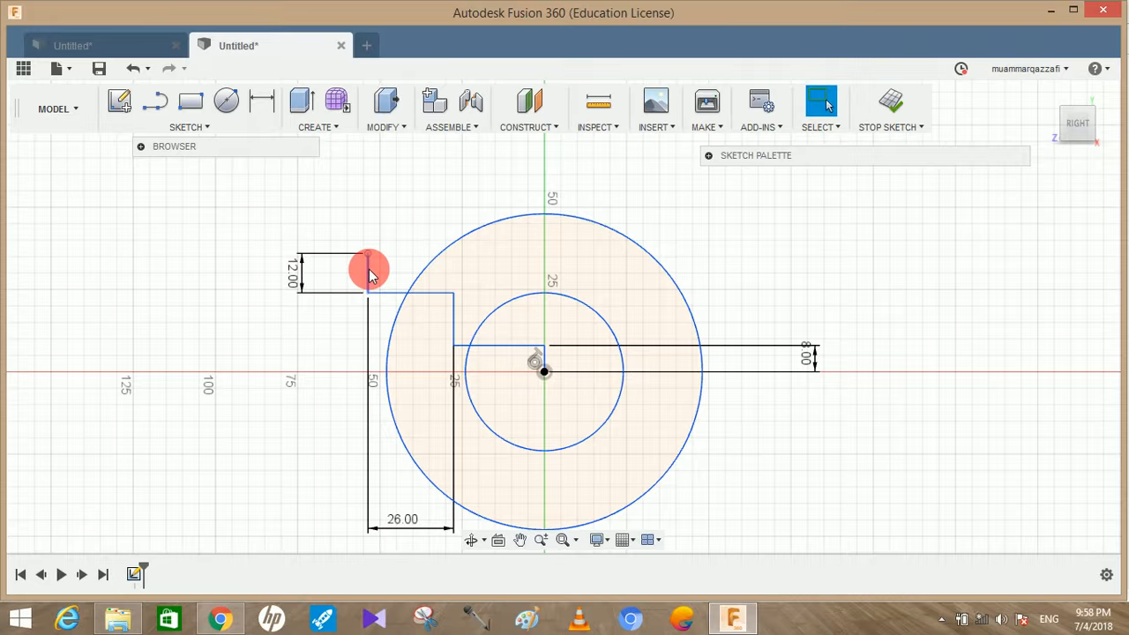
# Close the flange outline with a horizontal line from the top of the 12 mm line to the outer circle
pyautogui.click(156, 103)
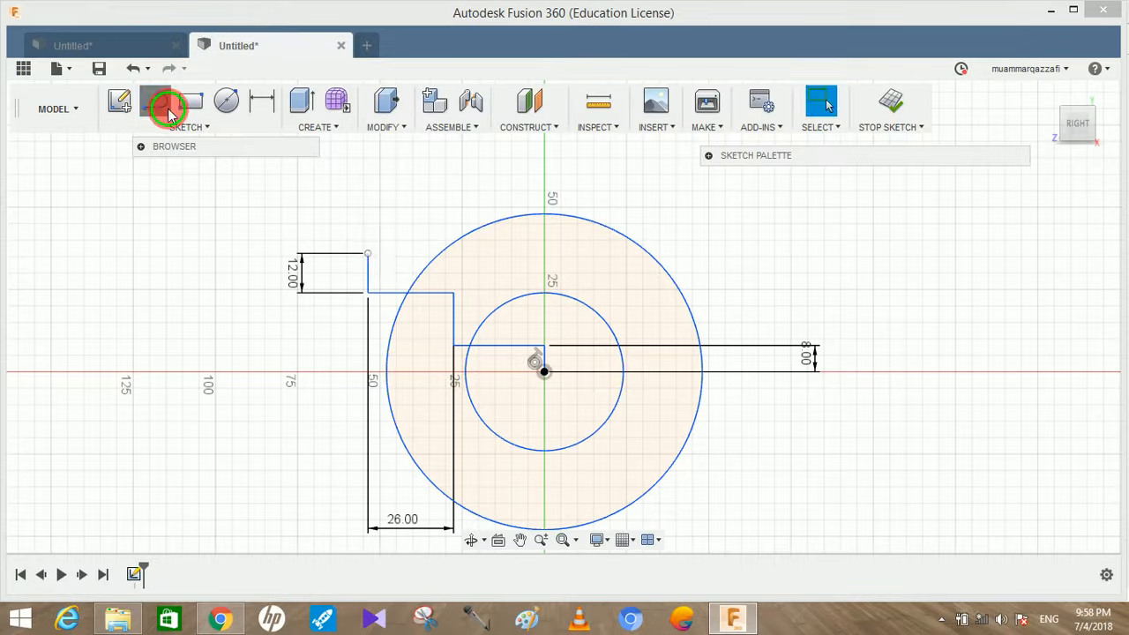
pyautogui.click(370, 254)
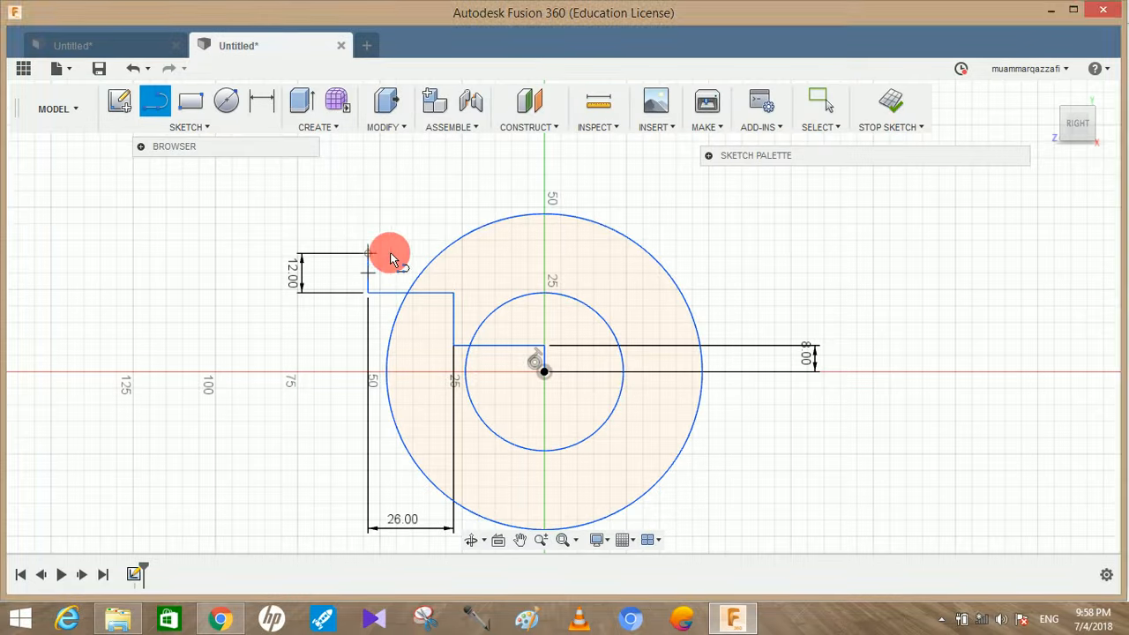
pyautogui.doubleClick(445, 256)
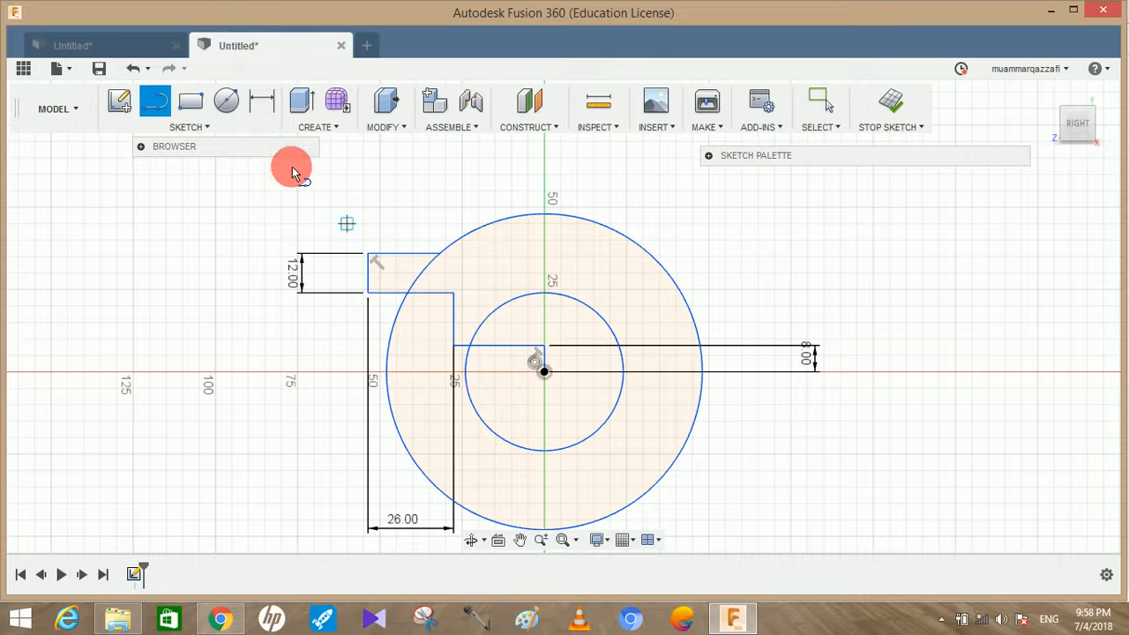
# Mirror the five lines of the stepped flange profile about the 8 mm vertical centre line
pyautogui.click(185, 128)
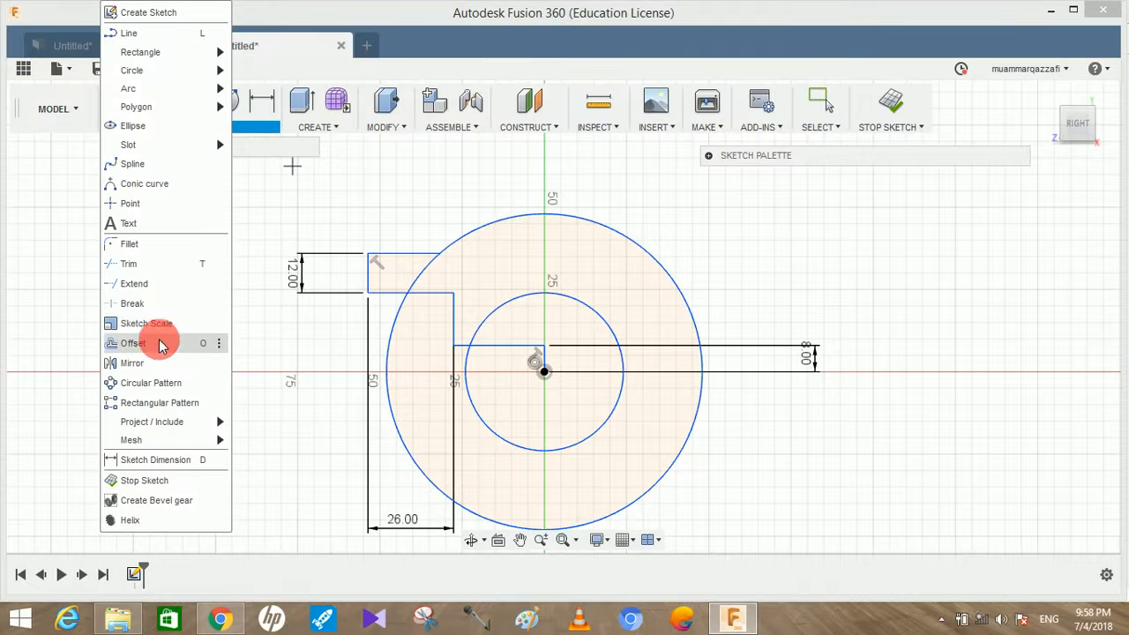
pyautogui.click(157, 362)
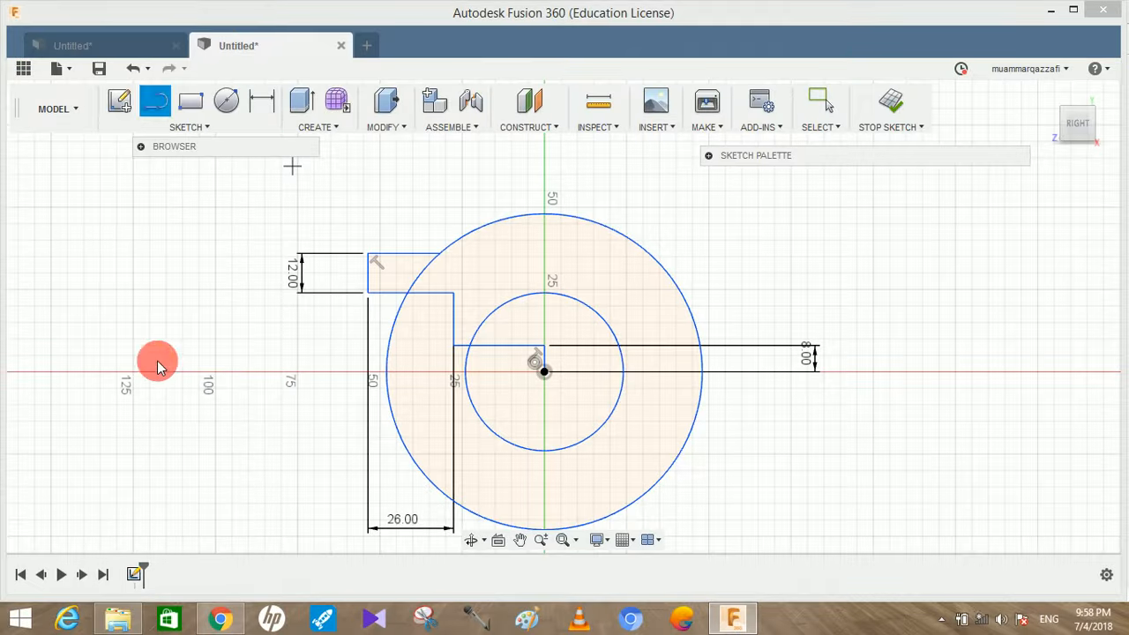
pyautogui.click(370, 276)
pyautogui.click(385, 253)
pyautogui.click(402, 292)
pyautogui.click(458, 331)
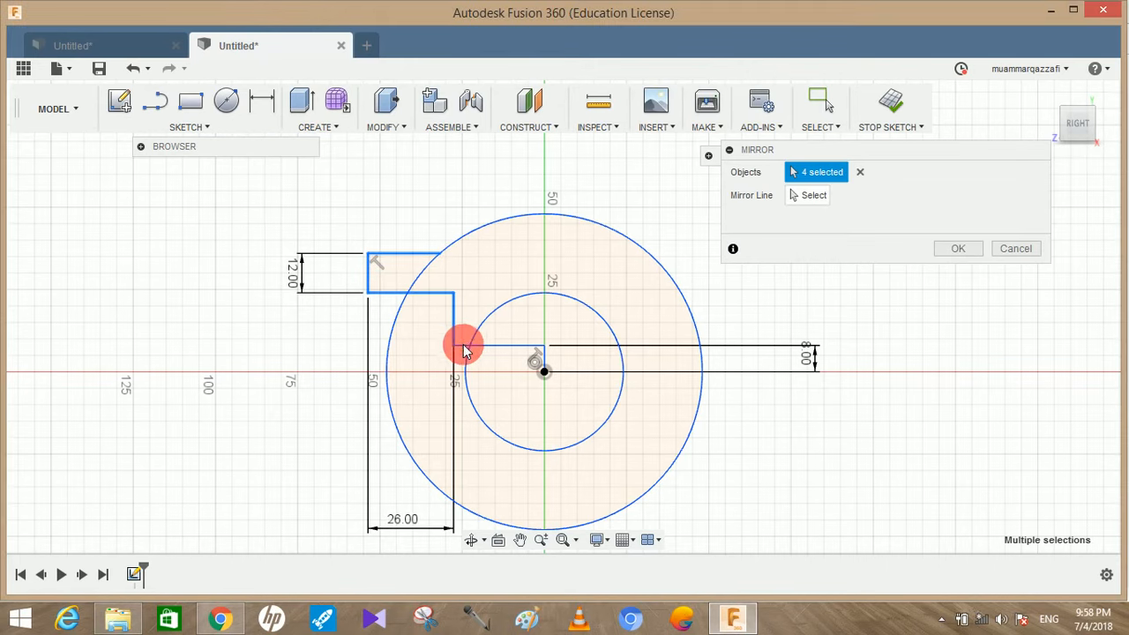
pyautogui.click(472, 347)
pyautogui.click(812, 197)
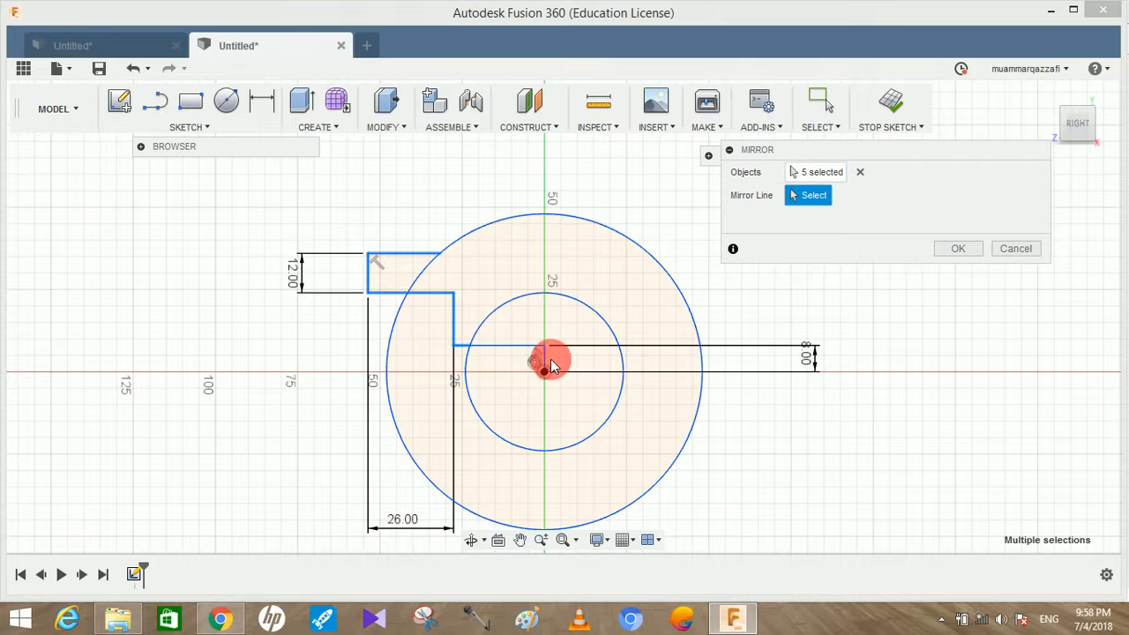
pyautogui.click(545, 362)
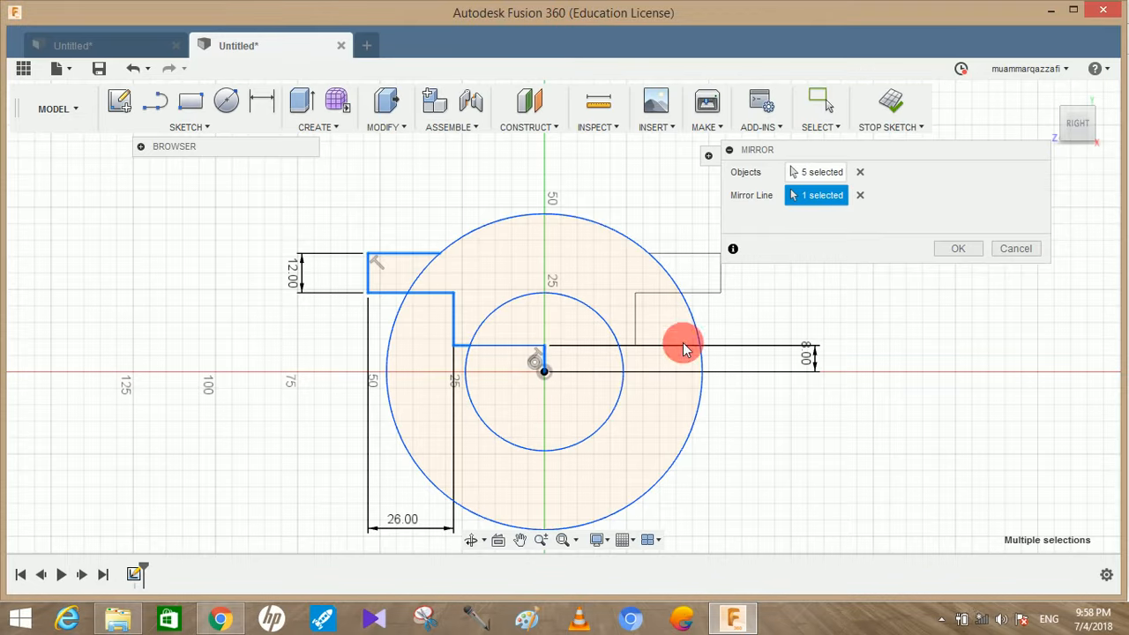
pyautogui.click(948, 248)
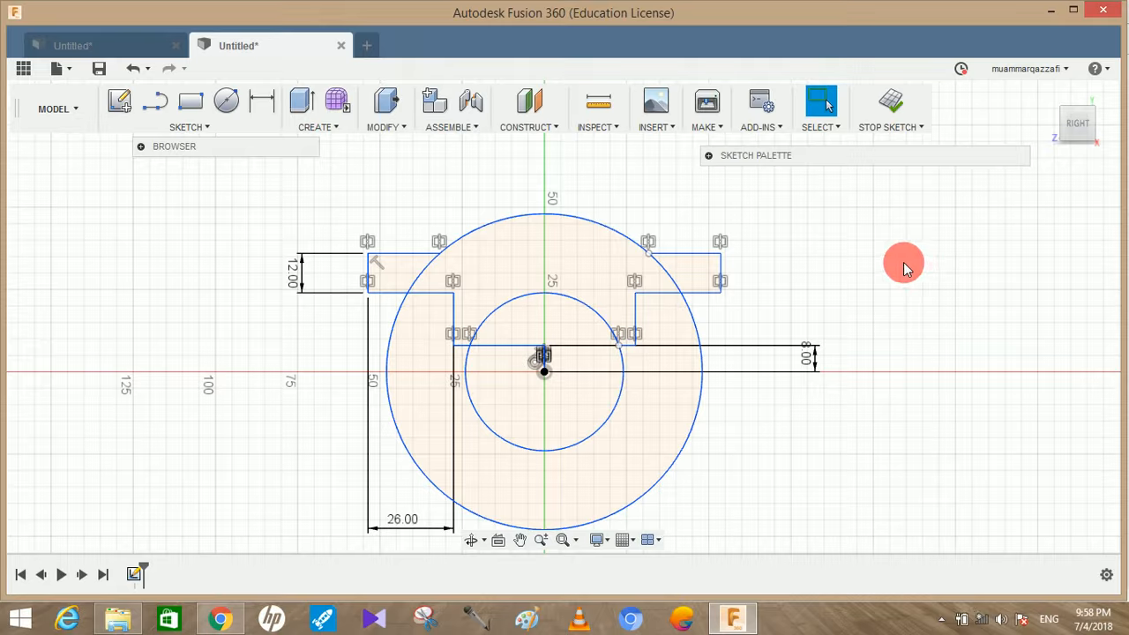
# Trim the lower parts of both circles, the construction lines around the centre, and the outer-circle arcs crossing the two side flanges
pyautogui.click(181, 128)
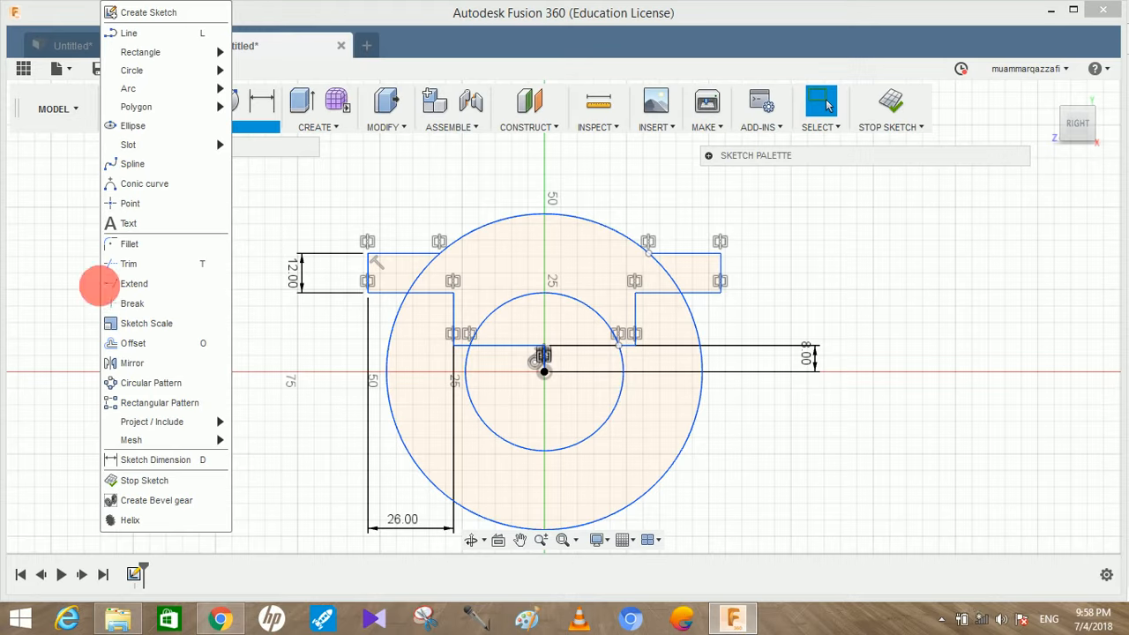
pyautogui.click(170, 283)
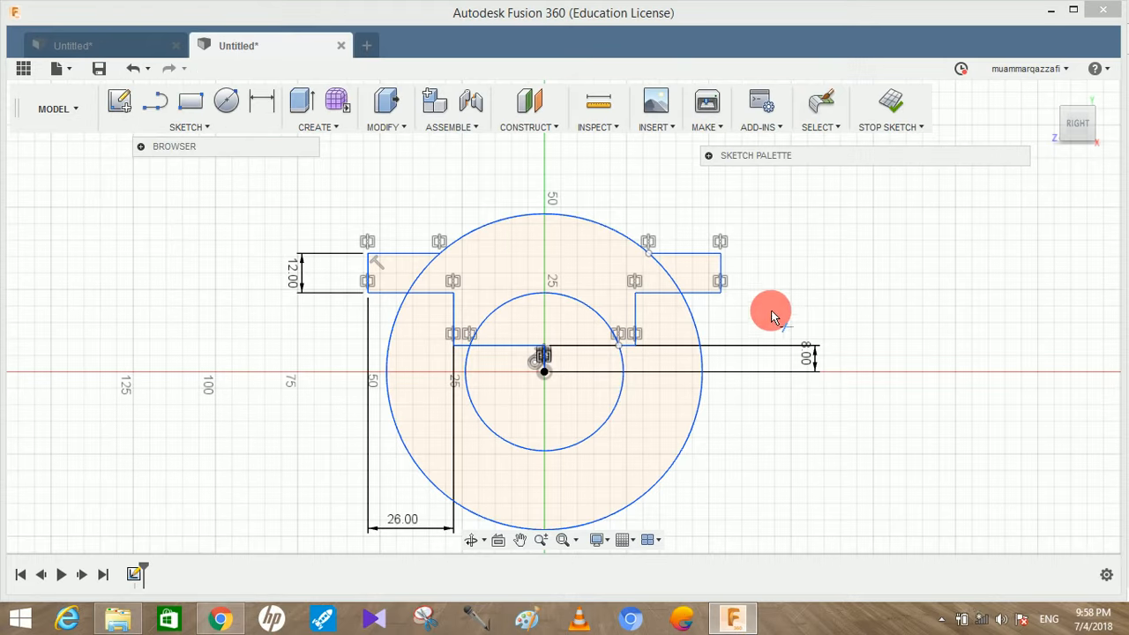
pyautogui.click(697, 435)
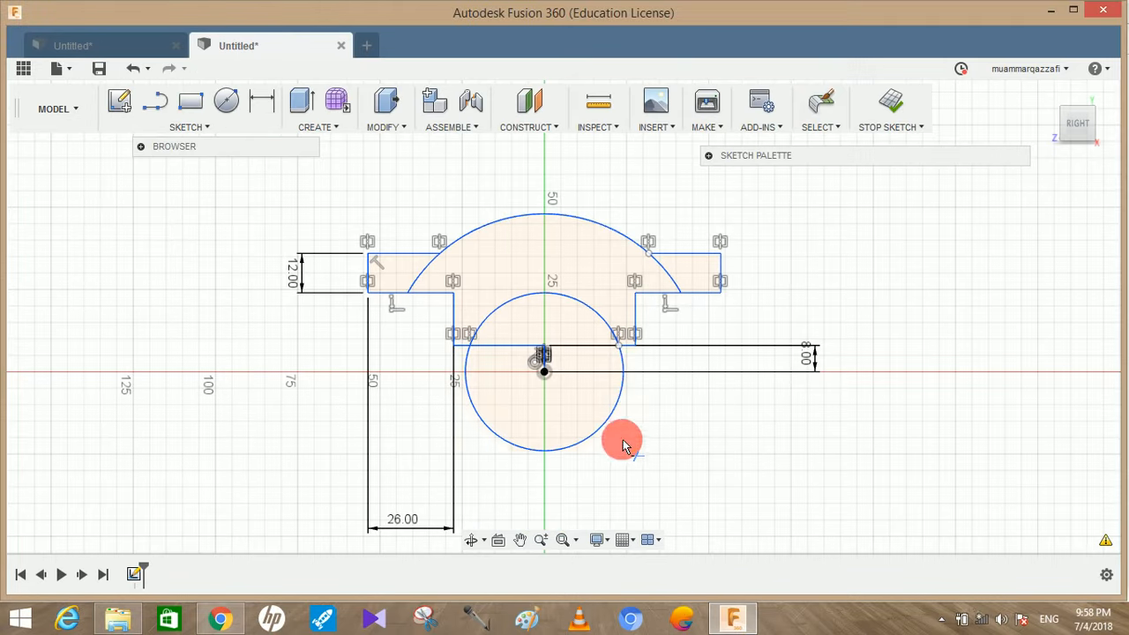
pyautogui.click(610, 431)
pyautogui.click(538, 355)
pyautogui.click(544, 360)
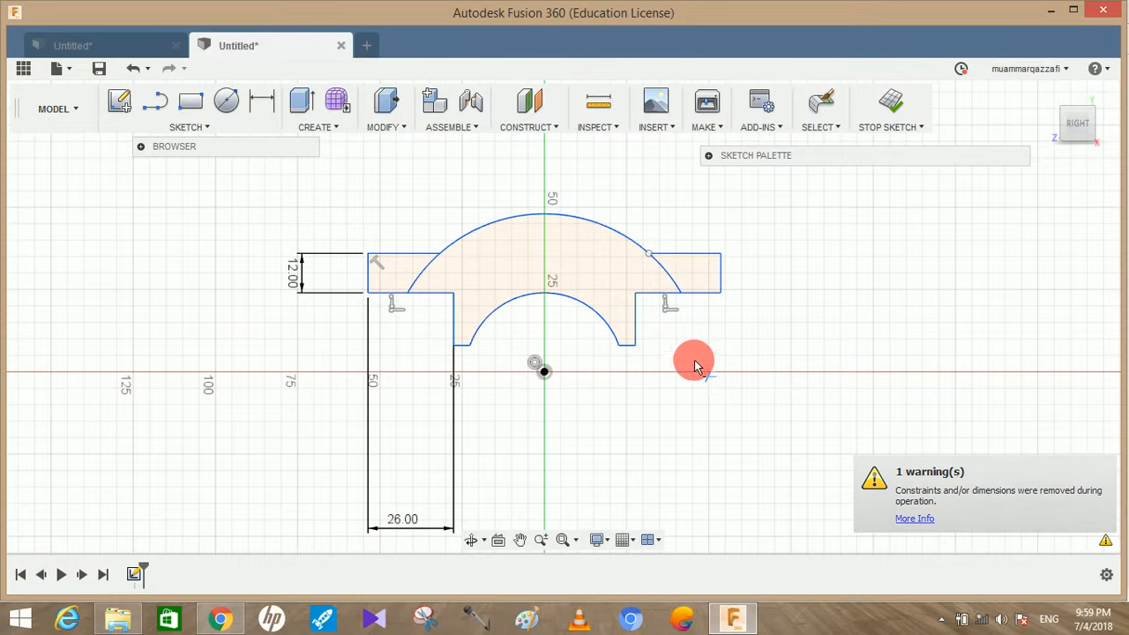
pyautogui.click(679, 286)
pyautogui.click(422, 272)
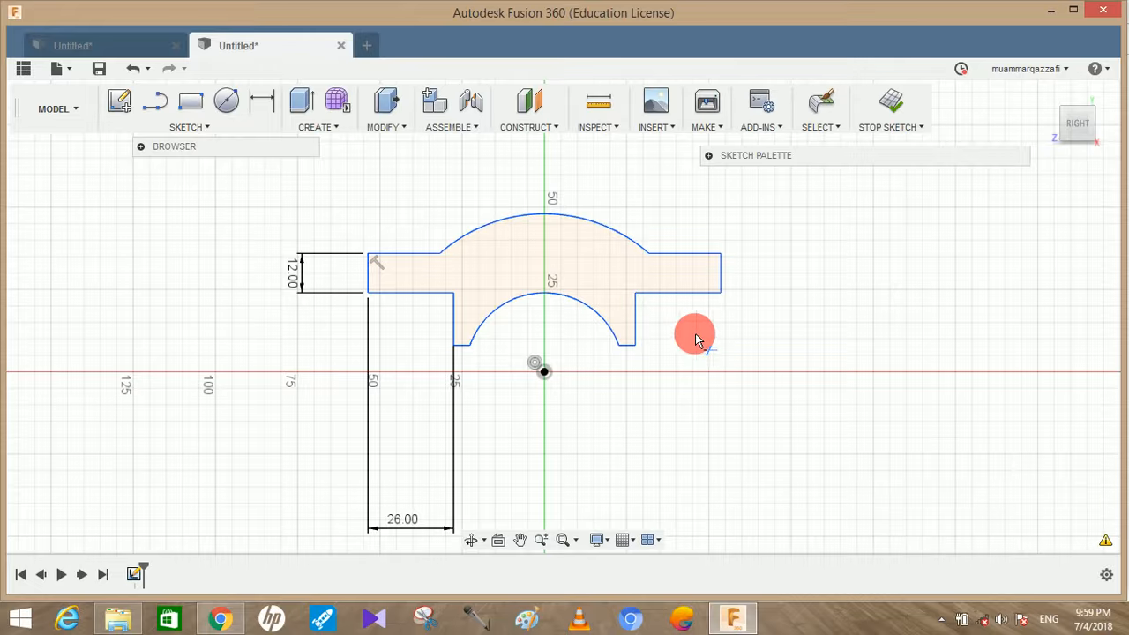
# Check the cap drawing in Chrome, return to Fusion 360 and extrude the closed cap profile 46 mm as a new component
pyautogui.click(219, 618)
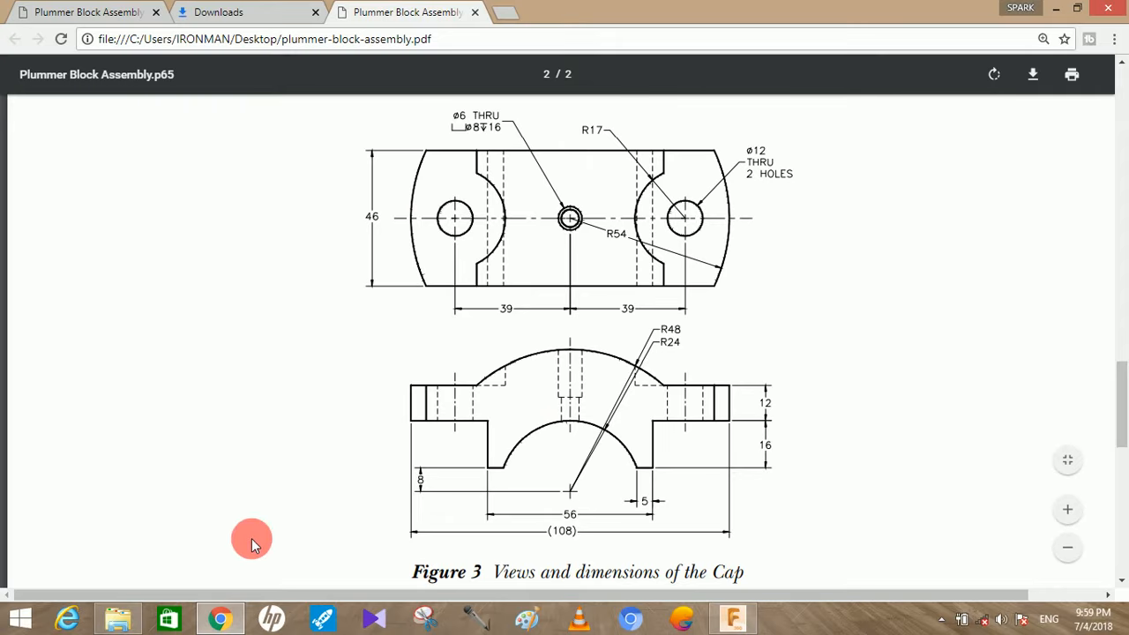
pyautogui.click(733, 619)
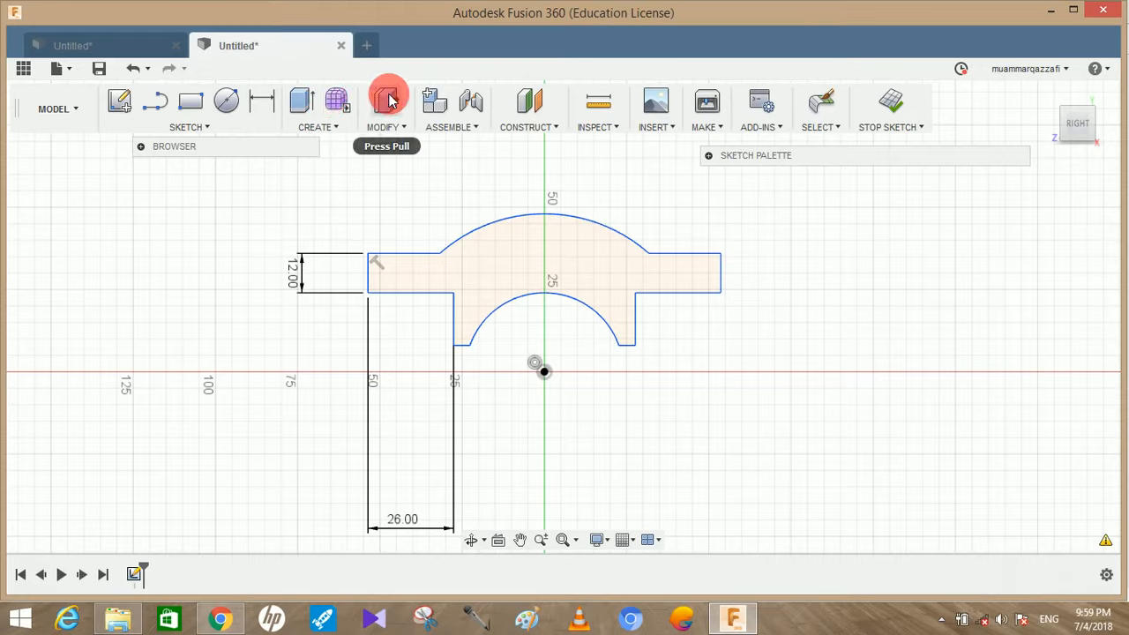
pyautogui.click(303, 100)
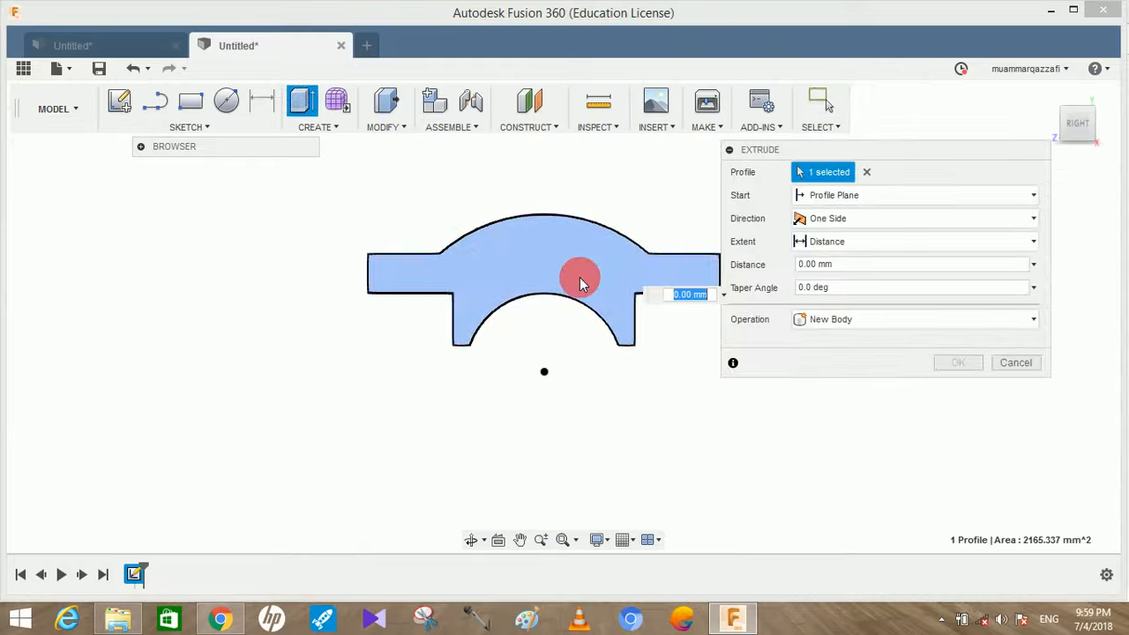
pyautogui.keyDown('shift'); pyautogui.moveTo(642, 413); pyautogui.dragTo(585, 449, button='middle'); pyautogui.keyUp('shift')
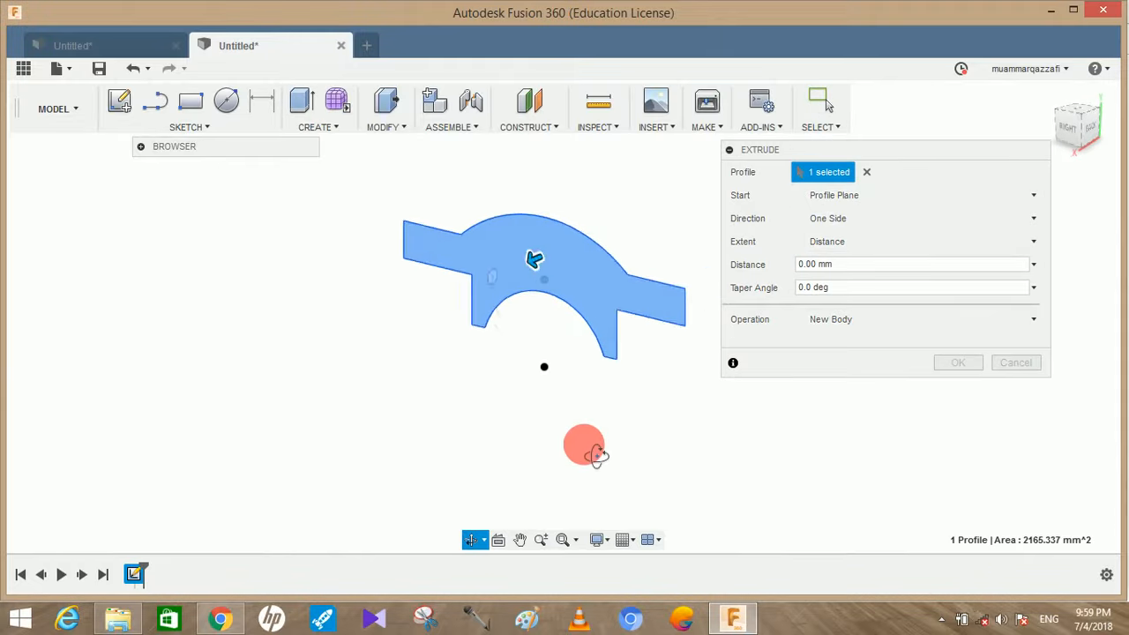
pyautogui.moveTo(535, 277); pyautogui.dragTo(487, 291)
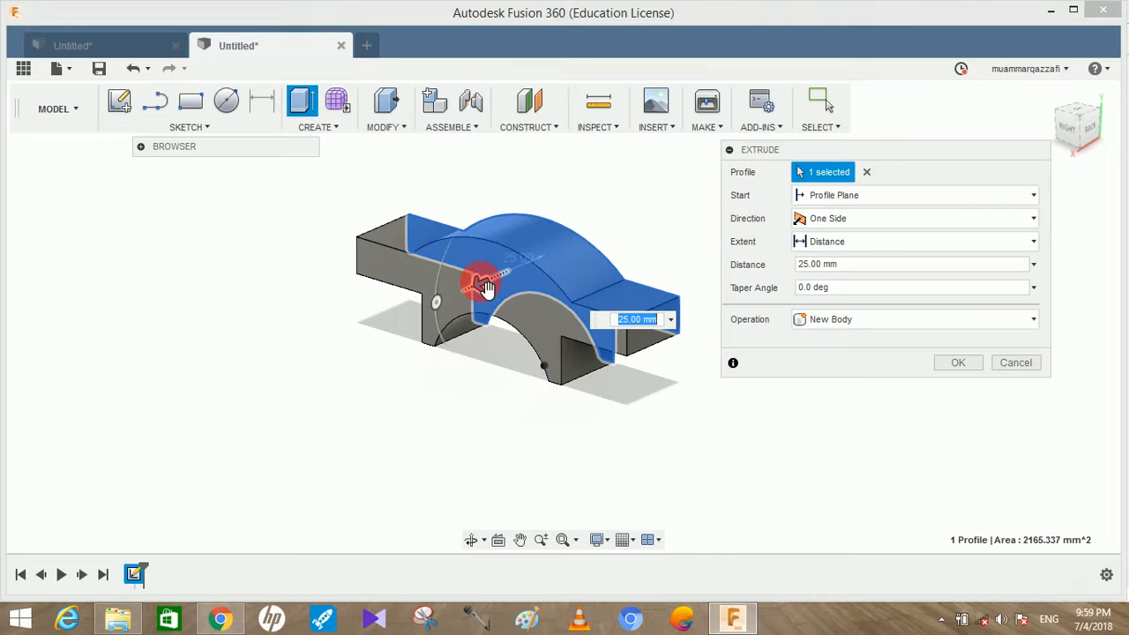
pyautogui.write('46')
pyautogui.click(814, 321)
pyautogui.click(816, 421)
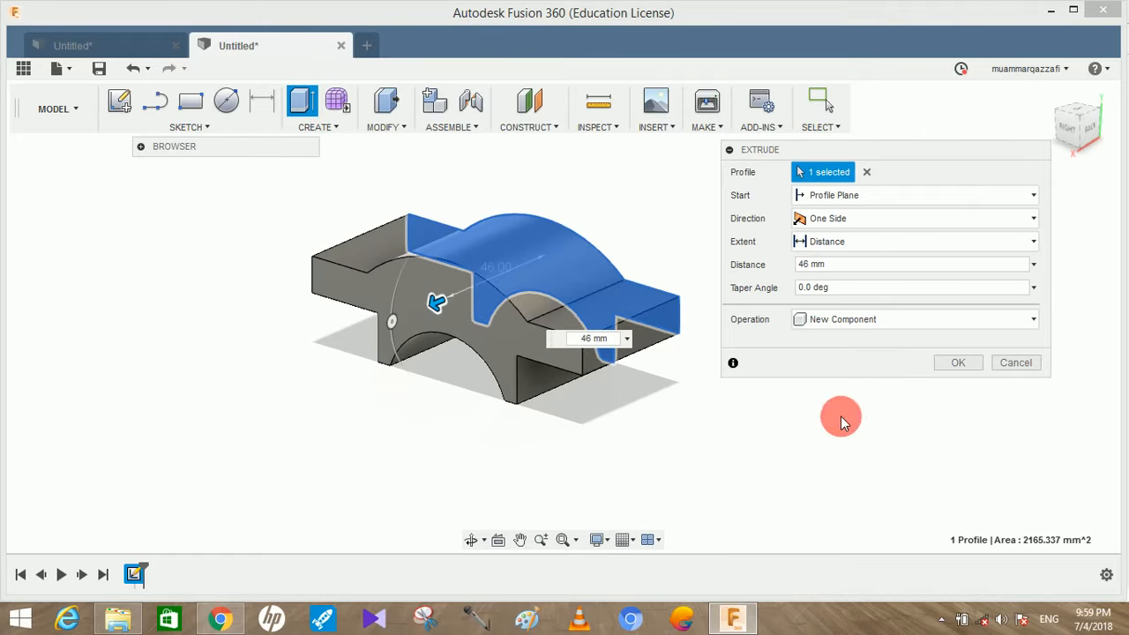
pyautogui.click(958, 364)
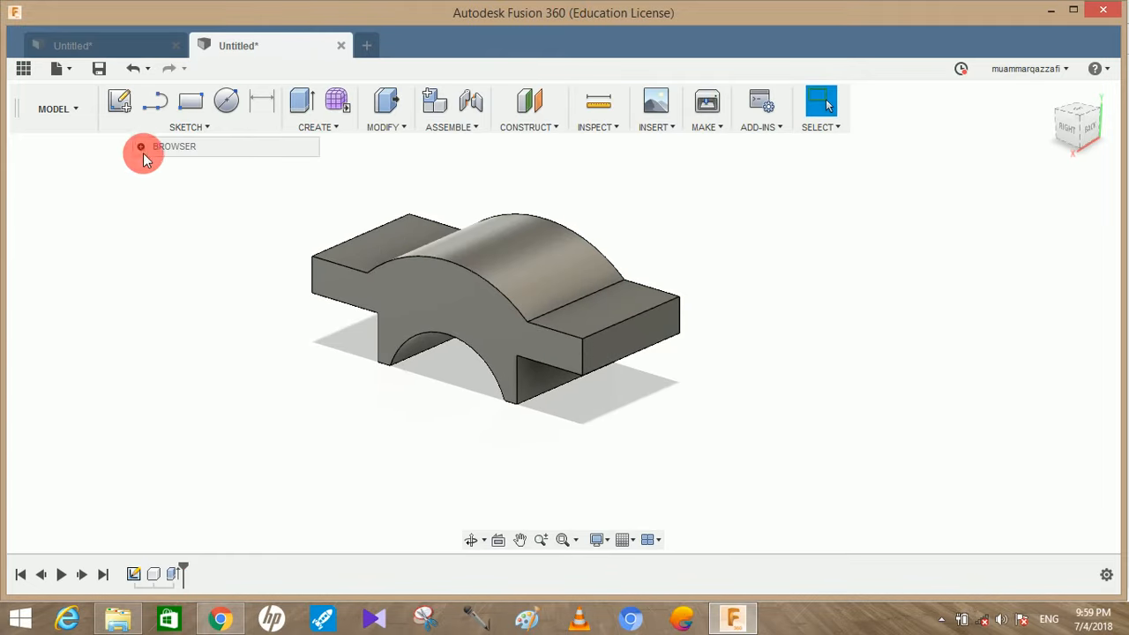
# Rename the new component as cap and move the component browser clear of the model
pyautogui.click(141, 147)
pyautogui.rightClick(210, 270)
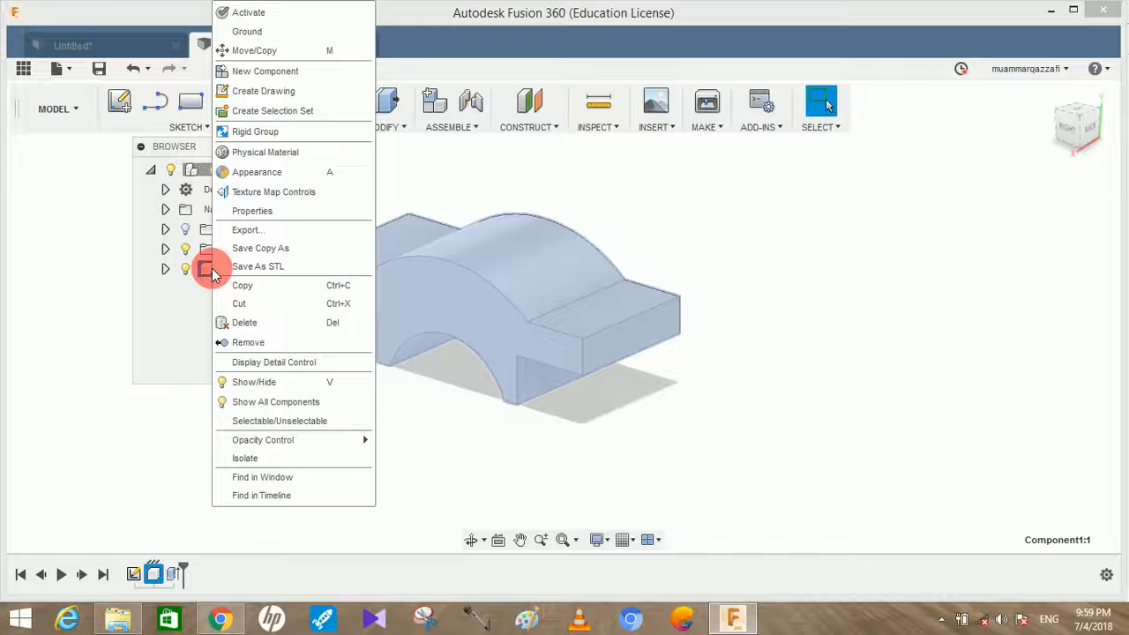
pyautogui.click(156, 308)
pyautogui.doubleClick(247, 270)
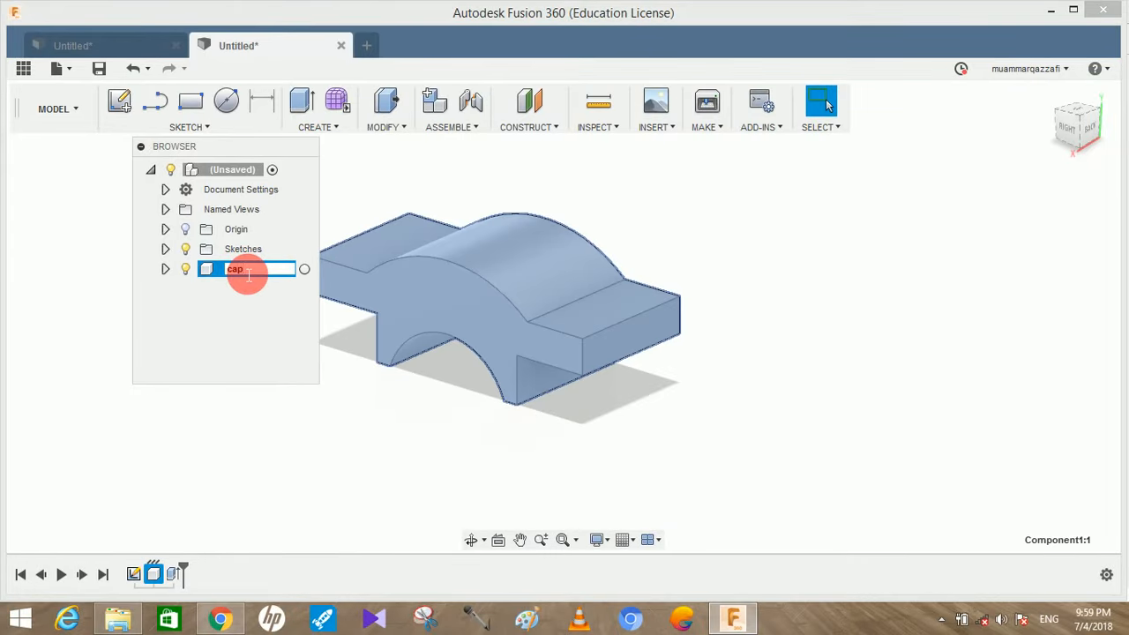
pyautogui.click(270, 463)
pyautogui.moveTo(251, 148); pyautogui.dragTo(179, 167)
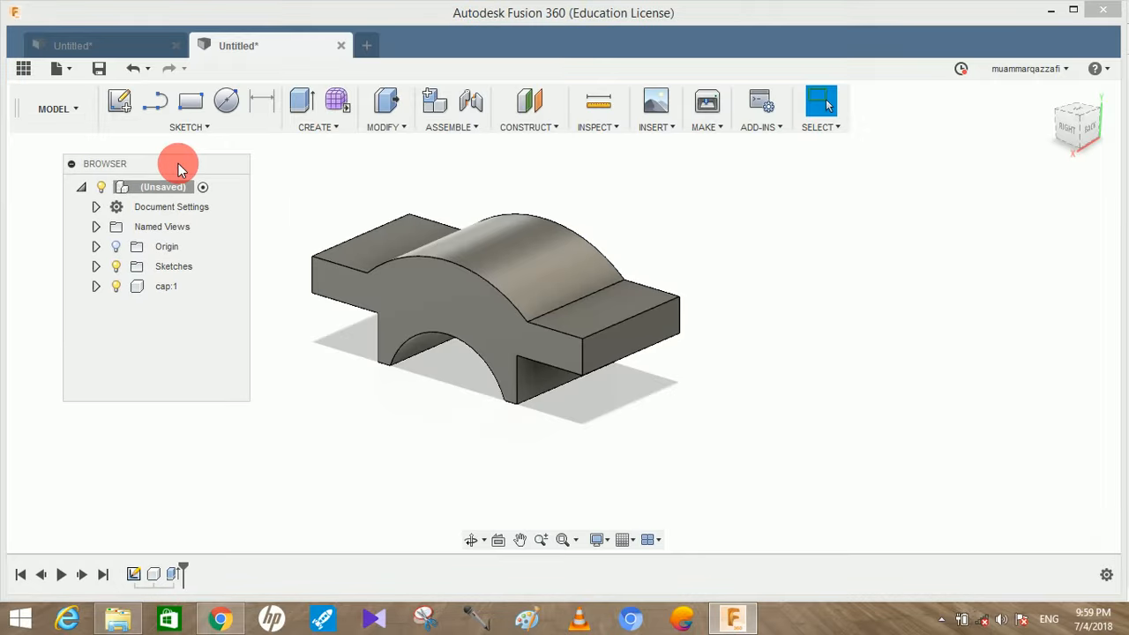
# Switch to Chrome and examine the Figure 2 views and dimensions of the casting in the plummer block PDF
pyautogui.click(221, 618)
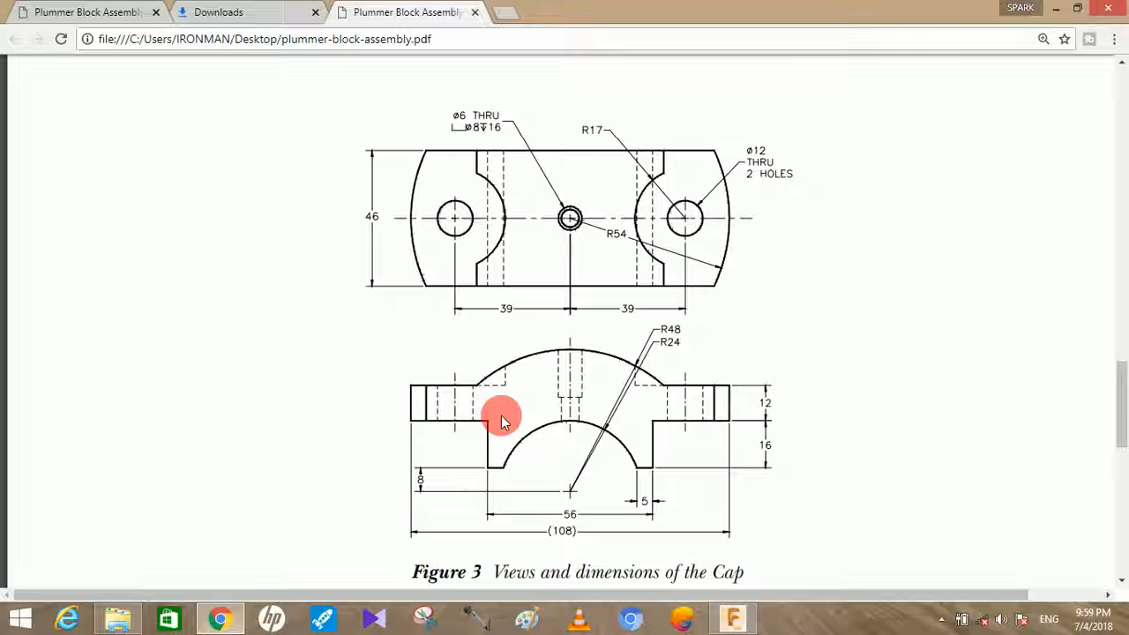
pyautogui.scroll(4, 501, 422)
pyautogui.scroll(10, 501, 422)
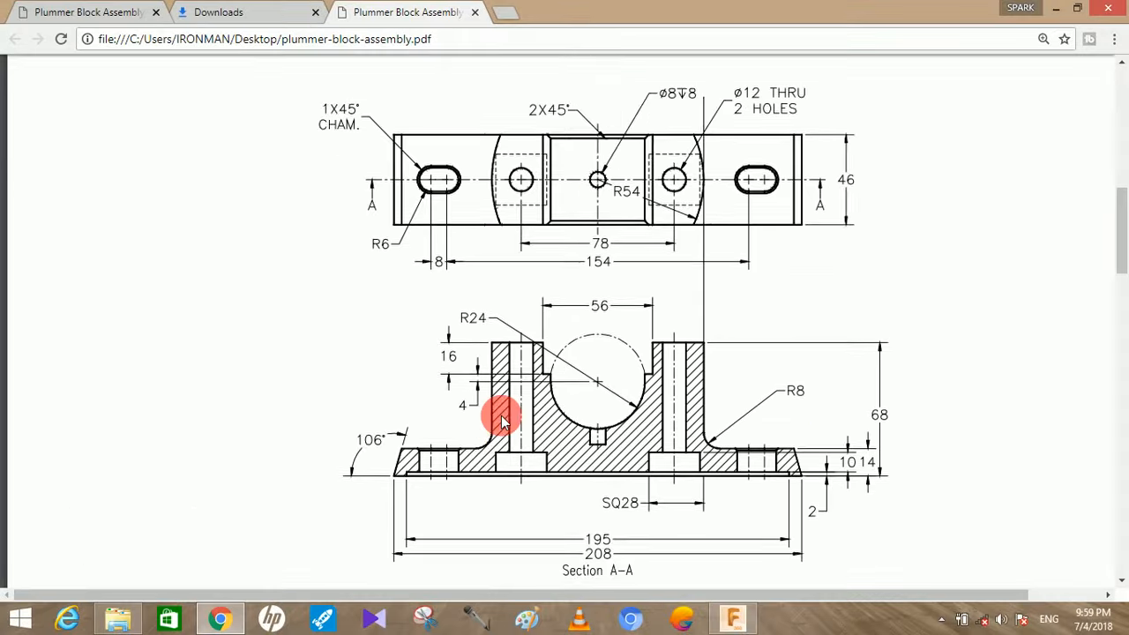
pyautogui.scroll(2, 495, 418)
pyautogui.scroll(-2, 602, 424)
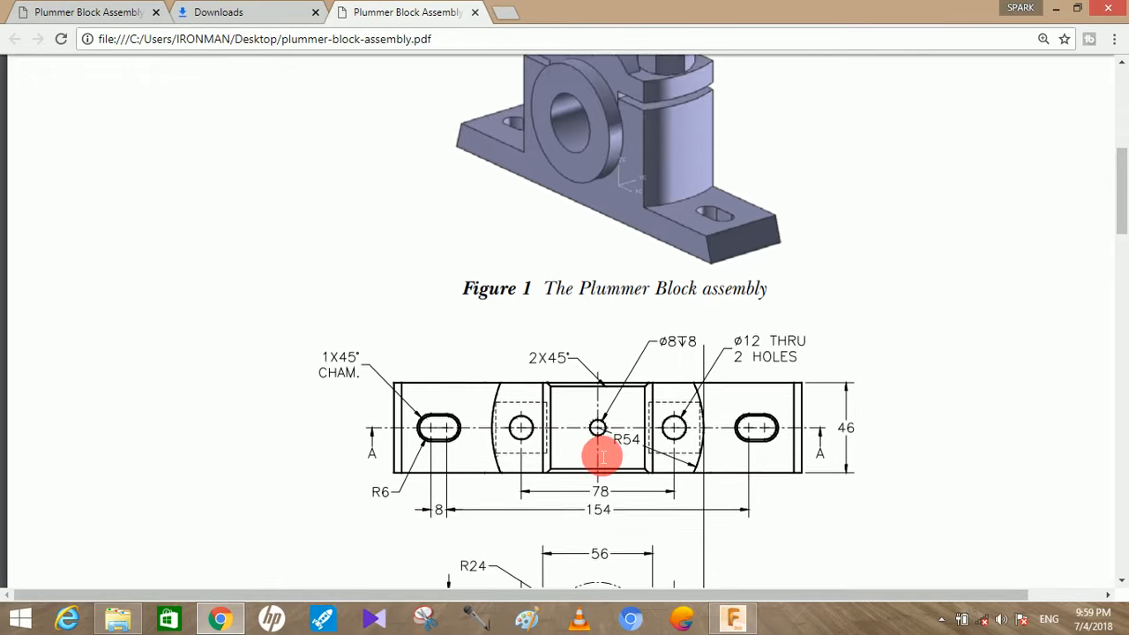
pyautogui.scroll(1, 606, 299)
pyautogui.scroll(-5, 605, 300)
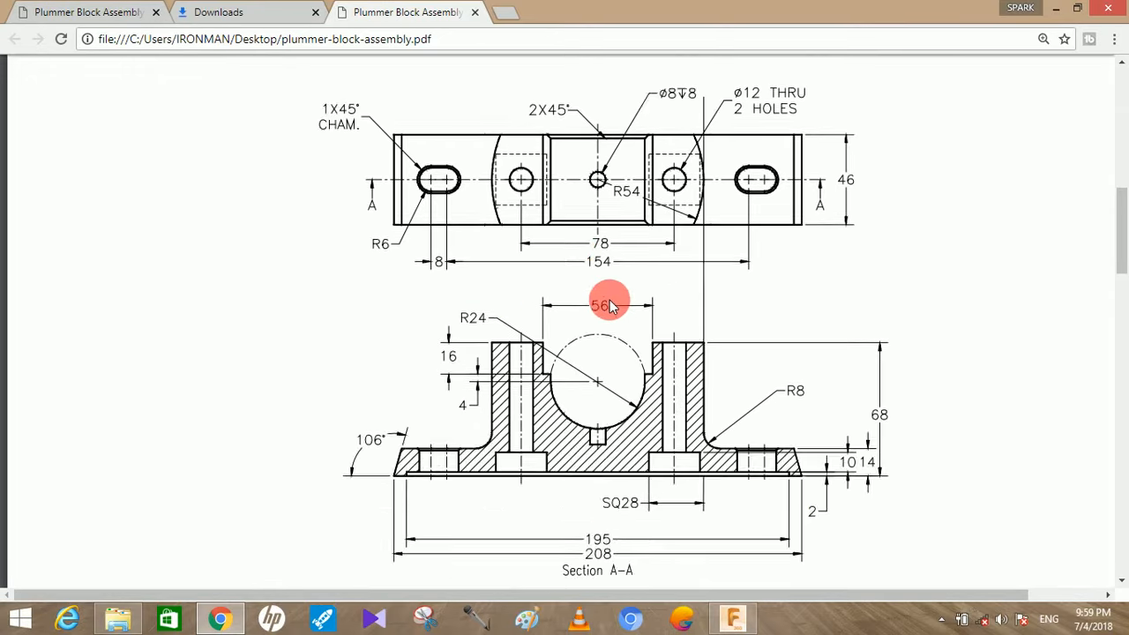
pyautogui.scroll(1, 603, 304)
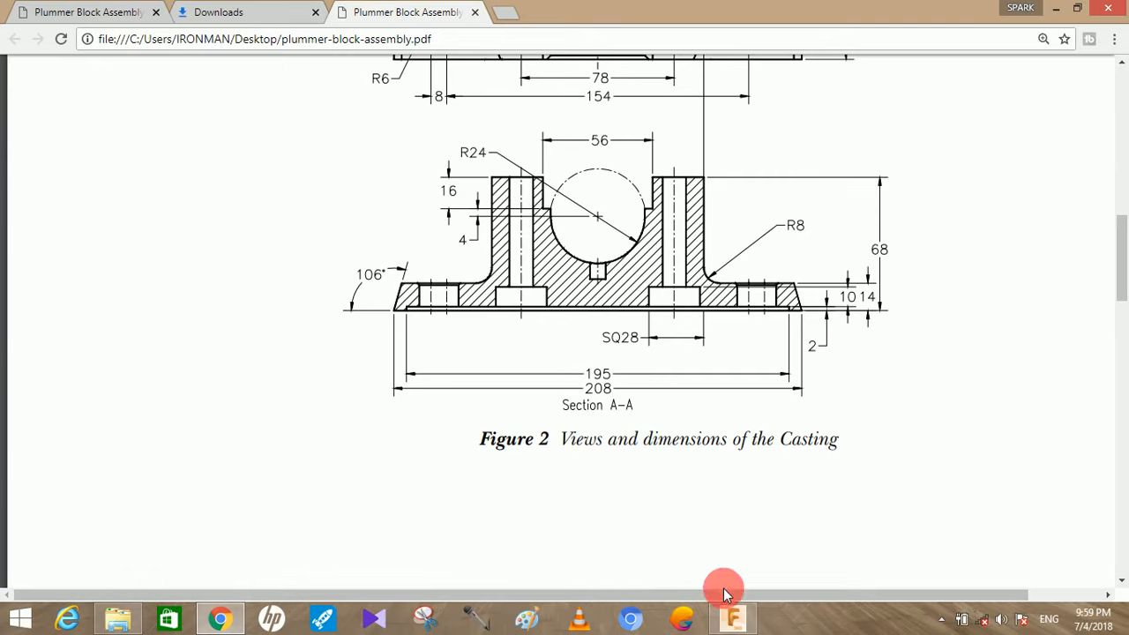
# Return to Fusion 360, start a sketch on the cap's front profile face and draw a circle from the origin out to the cap's inner arc
pyautogui.click(733, 618)
pyautogui.click(468, 307)
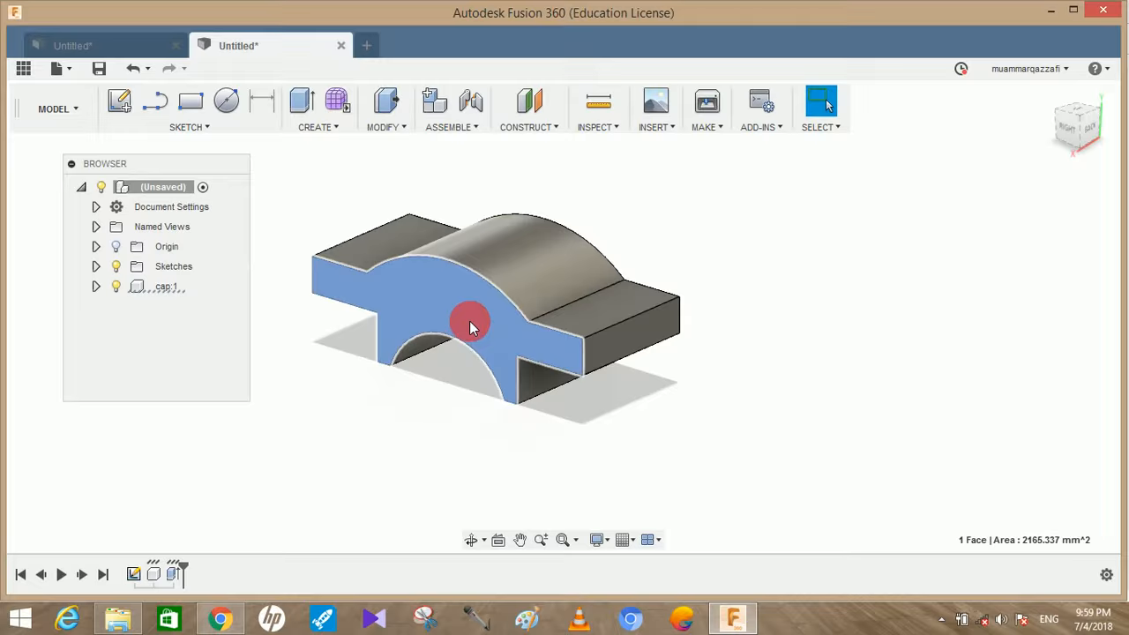
pyautogui.click(121, 105)
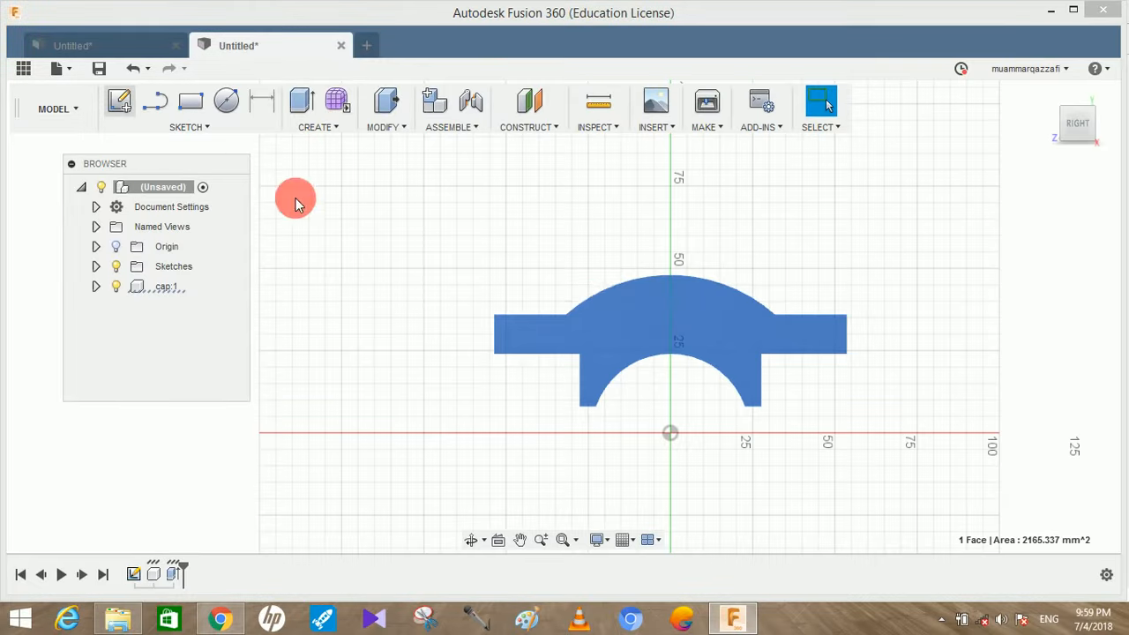
pyautogui.click(686, 335)
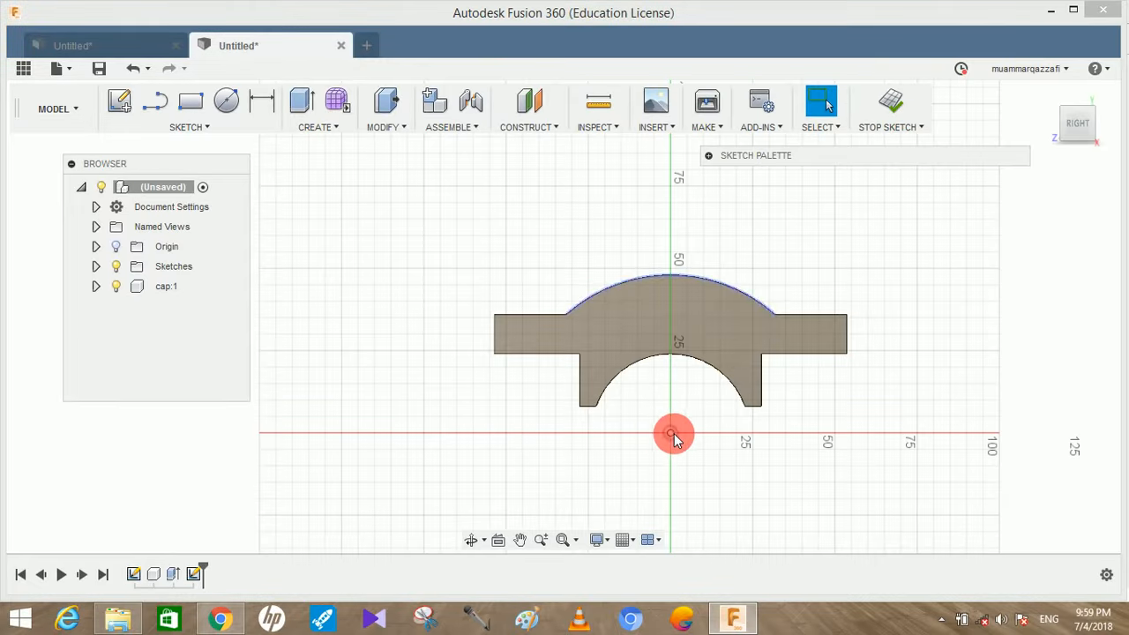
pyautogui.moveTo(688, 434); pyautogui.dragTo(673, 417, button='middle')
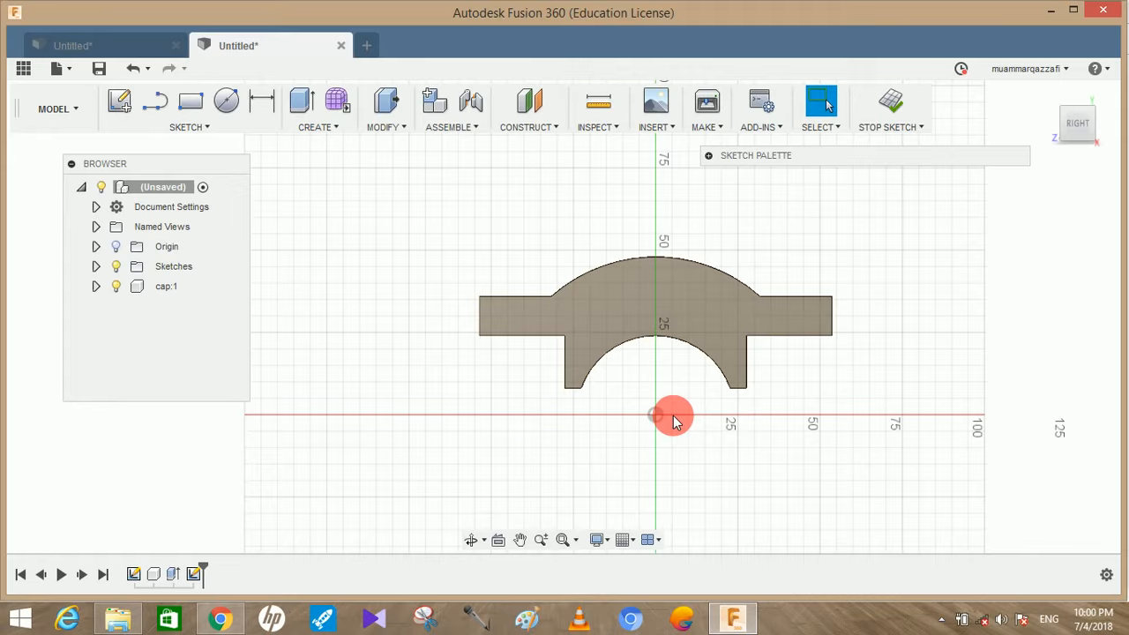
pyautogui.press('c')
pyautogui.moveTo(657, 424)
pyautogui.mouseDown()
pyautogui.moveTo(716, 408)
pyautogui.moveTo(728, 385)
pyautogui.mouseUp()
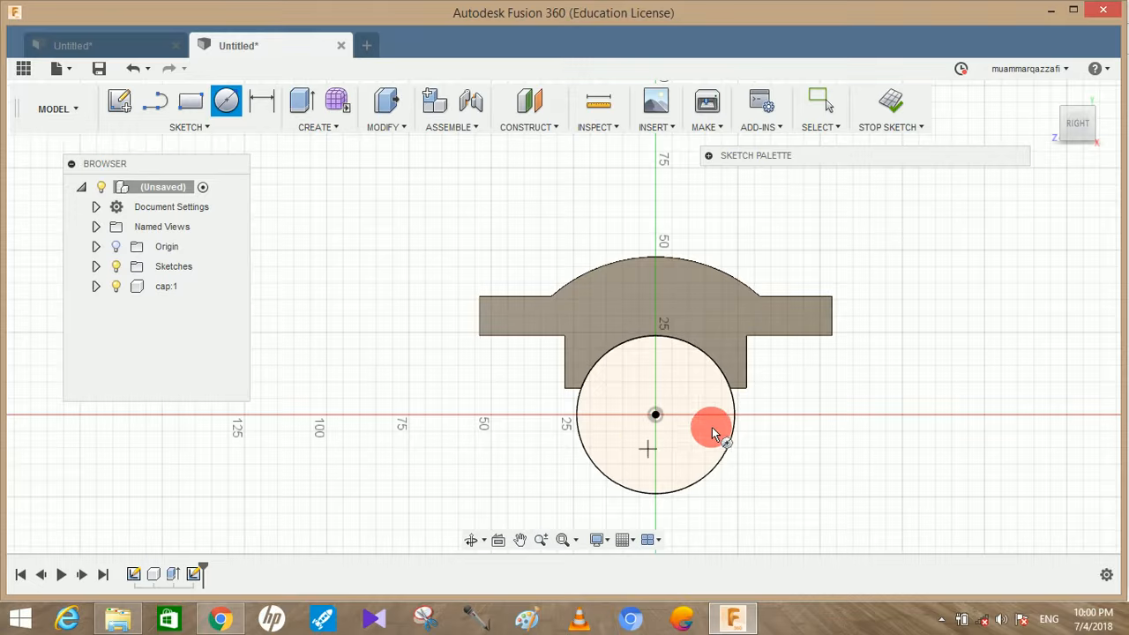
pyautogui.press('Escape')
# Draw a 4 mm vertical line upward from the circle's centre and move its dimension outside the circle, opposite its original side
pyautogui.scroll(1, 672, 429)
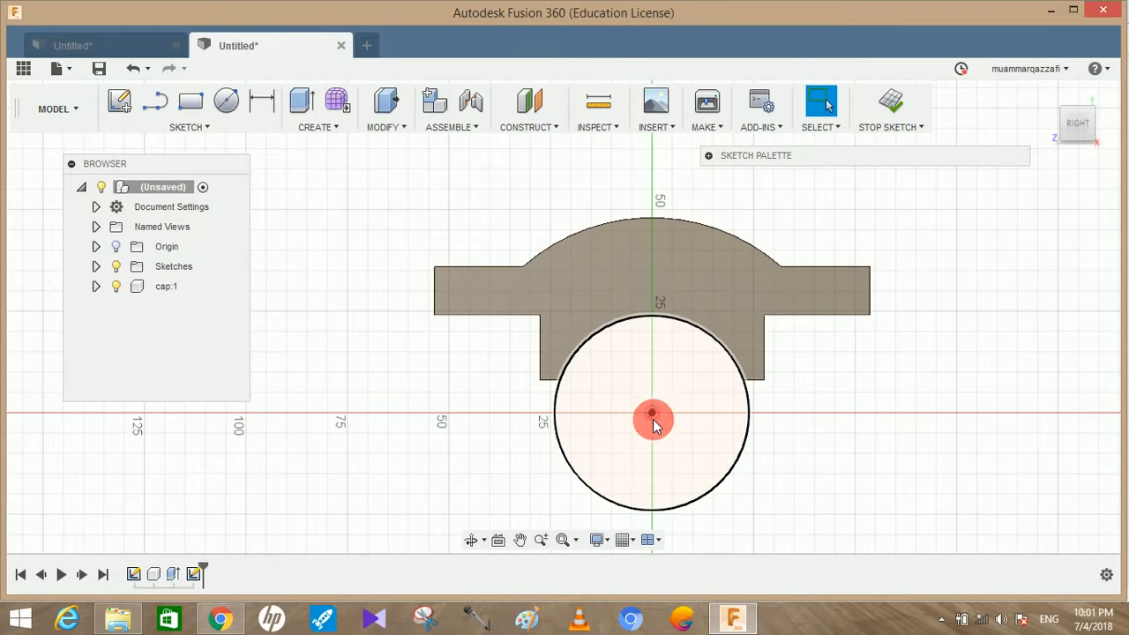
pyautogui.click(159, 110)
pyautogui.click(651, 412)
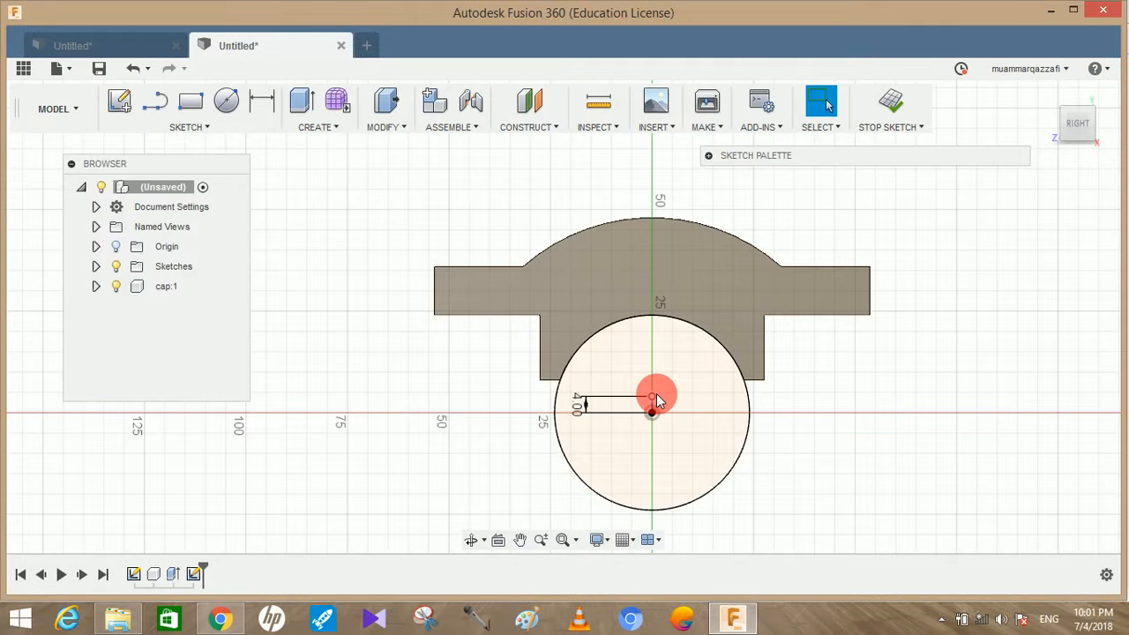
pyautogui.moveTo(585, 404); pyautogui.dragTo(845, 408)
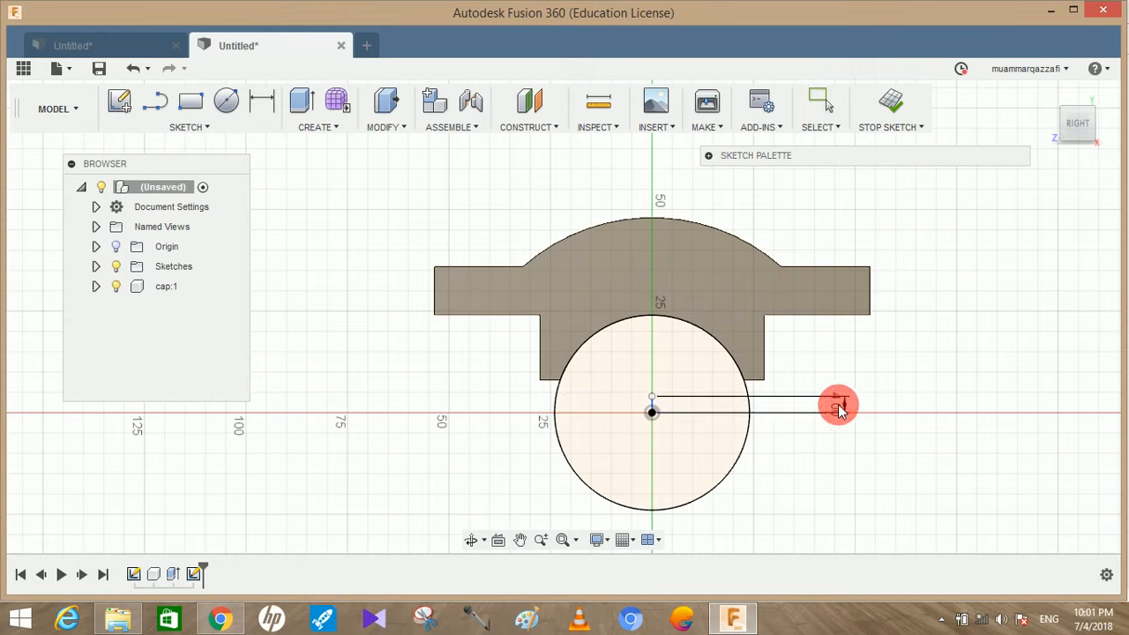
# Draw a horizontal line from the top of the 4 mm line out to the circle and continue it 5 mm beyond
pyautogui.scroll(2, 845, 407)
pyautogui.click(156, 102)
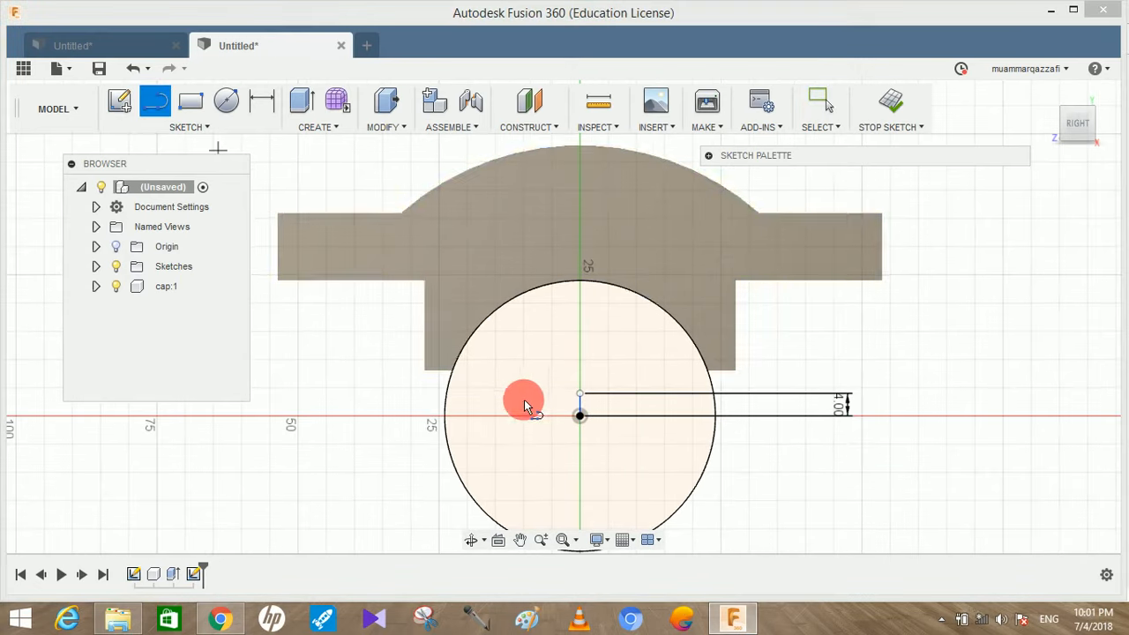
pyautogui.click(580, 395)
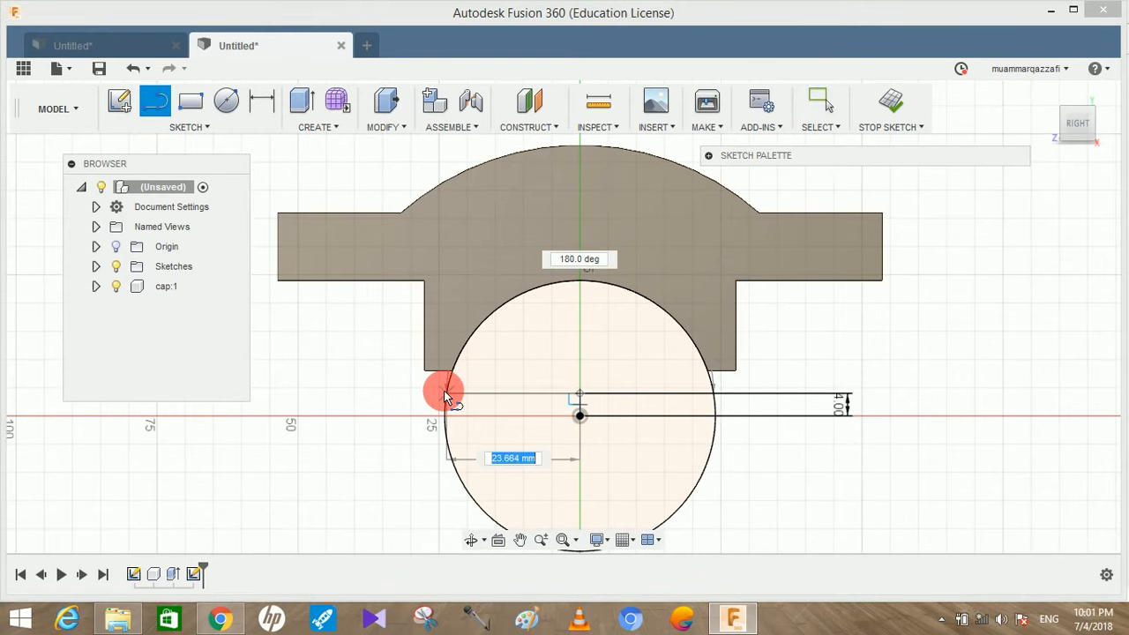
pyautogui.click(446, 395)
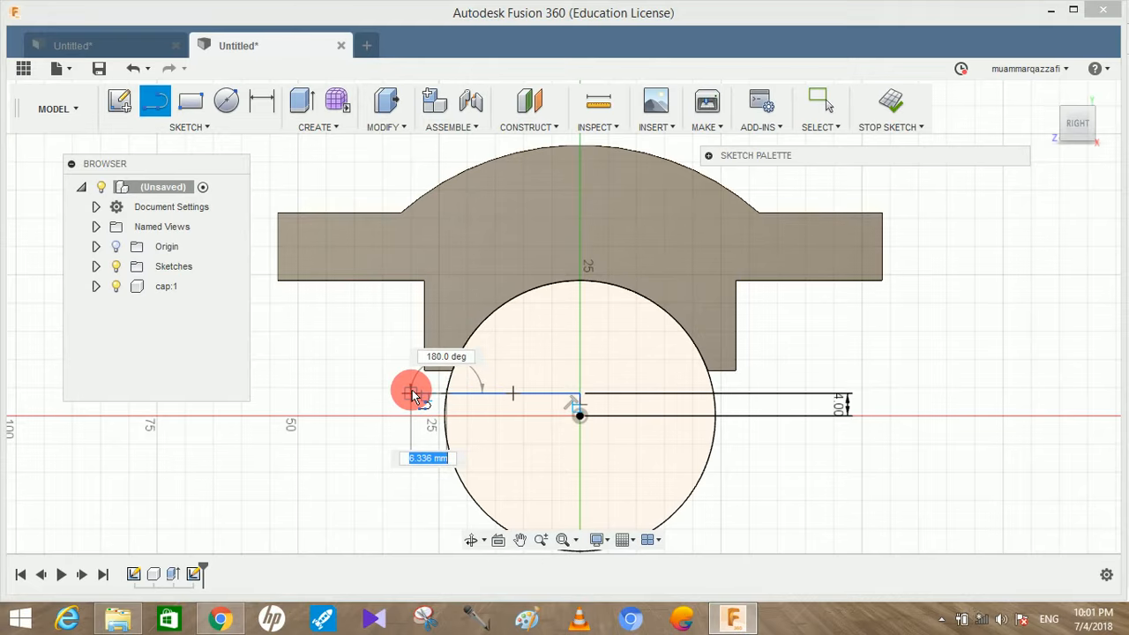
pyautogui.press('Return')
pyautogui.press('Escape')
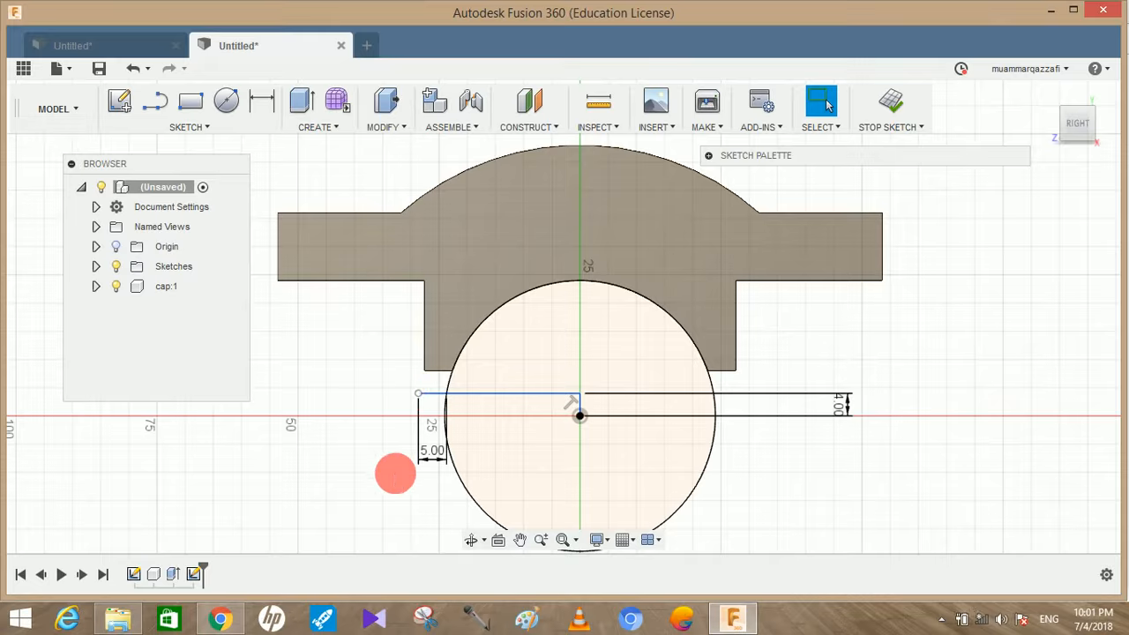
# Draw a 16 mm vertical line upward from the outer end of the 5 mm line
pyautogui.press('l')
pyautogui.click(418, 393)
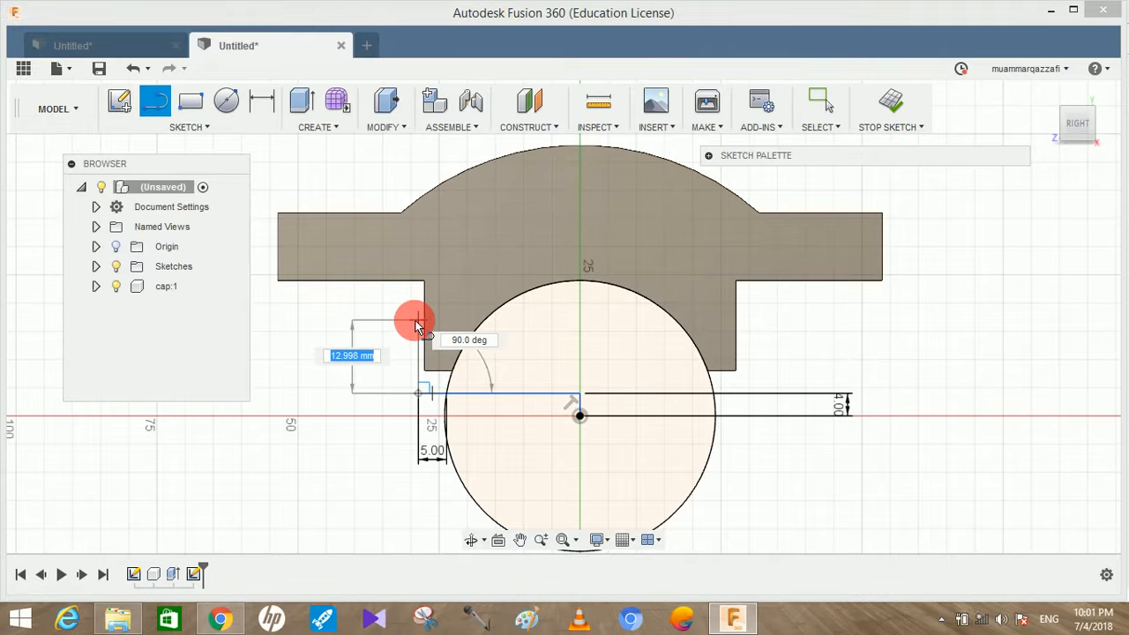
pyautogui.press('Return')
pyautogui.press('Escape')
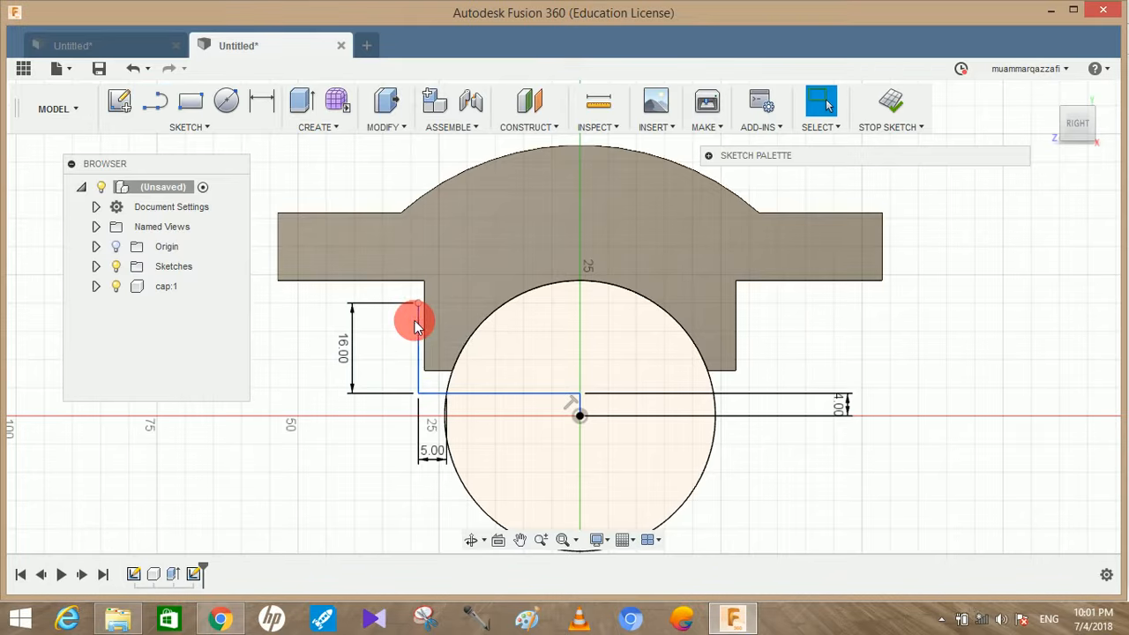
# Draw a 26 mm horizontal line outward from the top of the 16 mm line and move its dimension above the cap
pyautogui.moveTo(627, 280); pyautogui.dragTo(878, 304, button='middle')
pyautogui.click(155, 100)
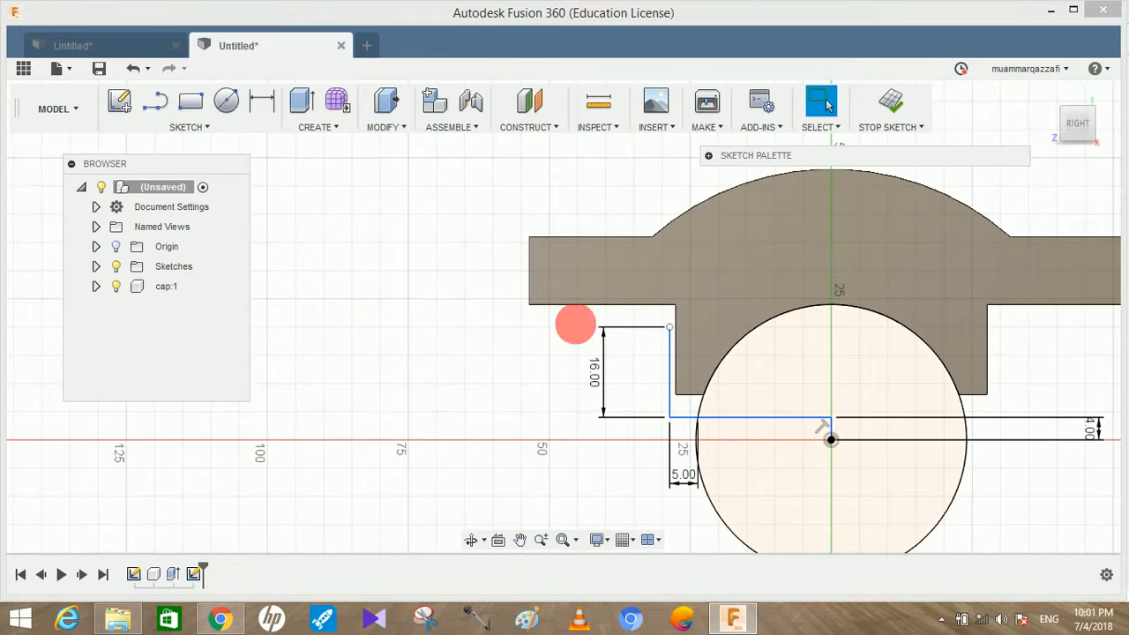
pyautogui.click(671, 330)
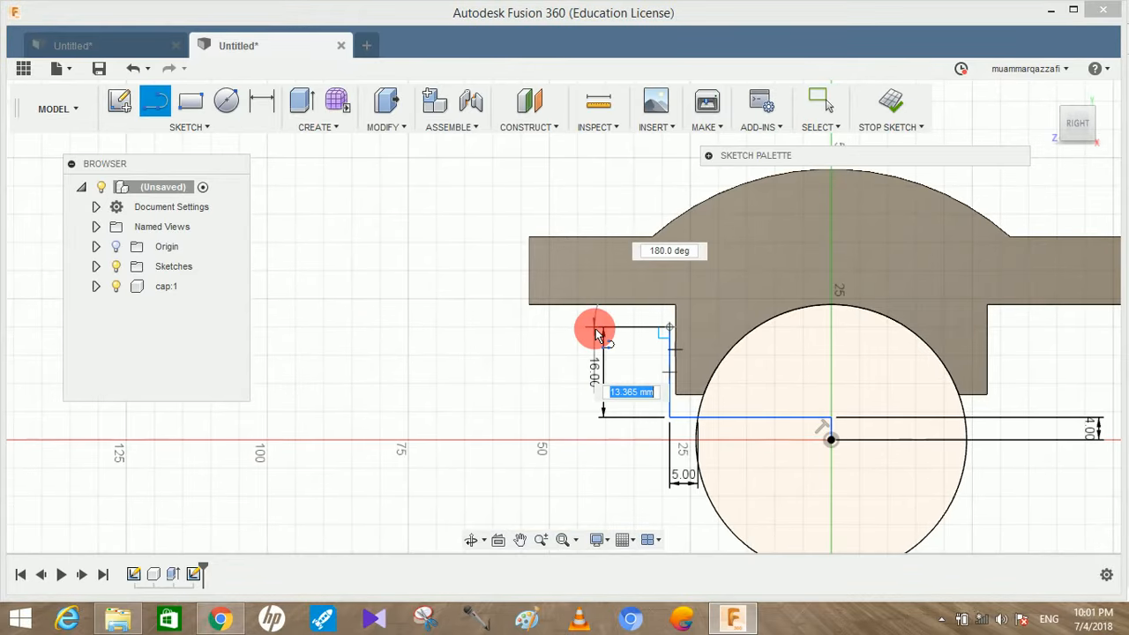
pyautogui.press('Return')
pyautogui.press('Escape')
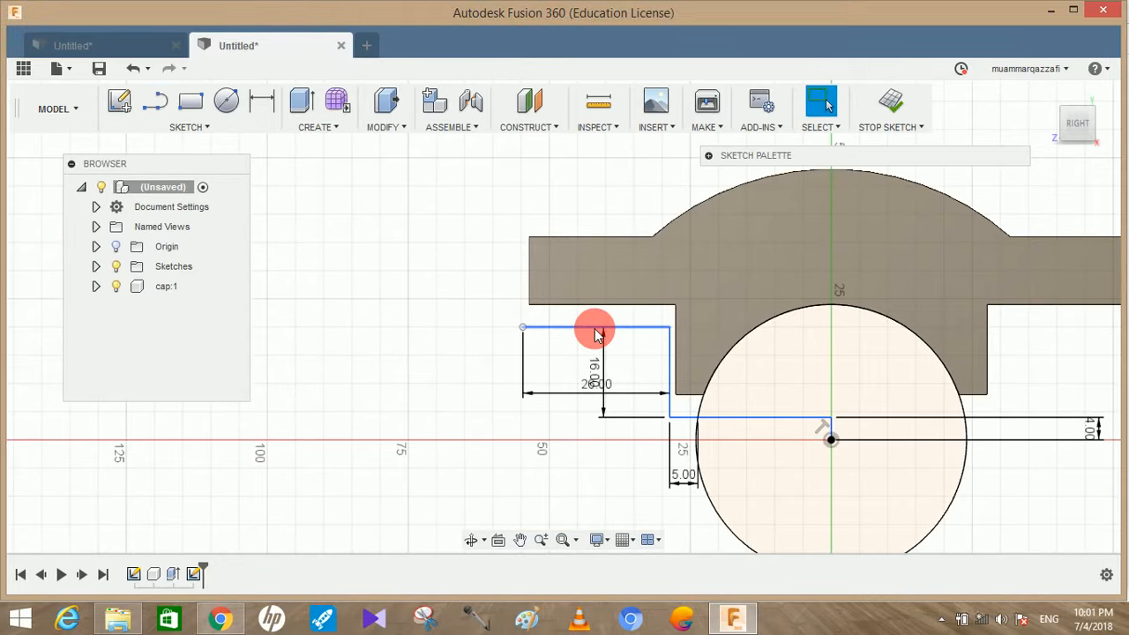
pyautogui.moveTo(585, 395); pyautogui.dragTo(569, 196)
pyautogui.click(597, 399)
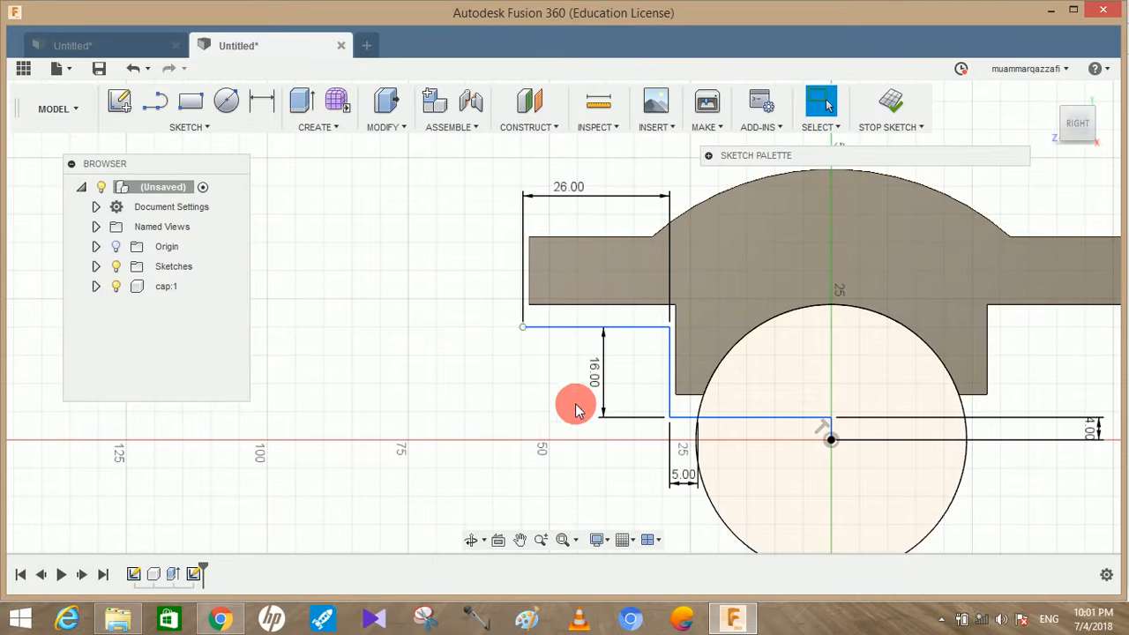
# Draw a 54 mm vertical line downward from the outer end of the 26 mm line
pyautogui.moveTo(442, 381); pyautogui.dragTo(420, 331, button='middle')
pyautogui.click(154, 107)
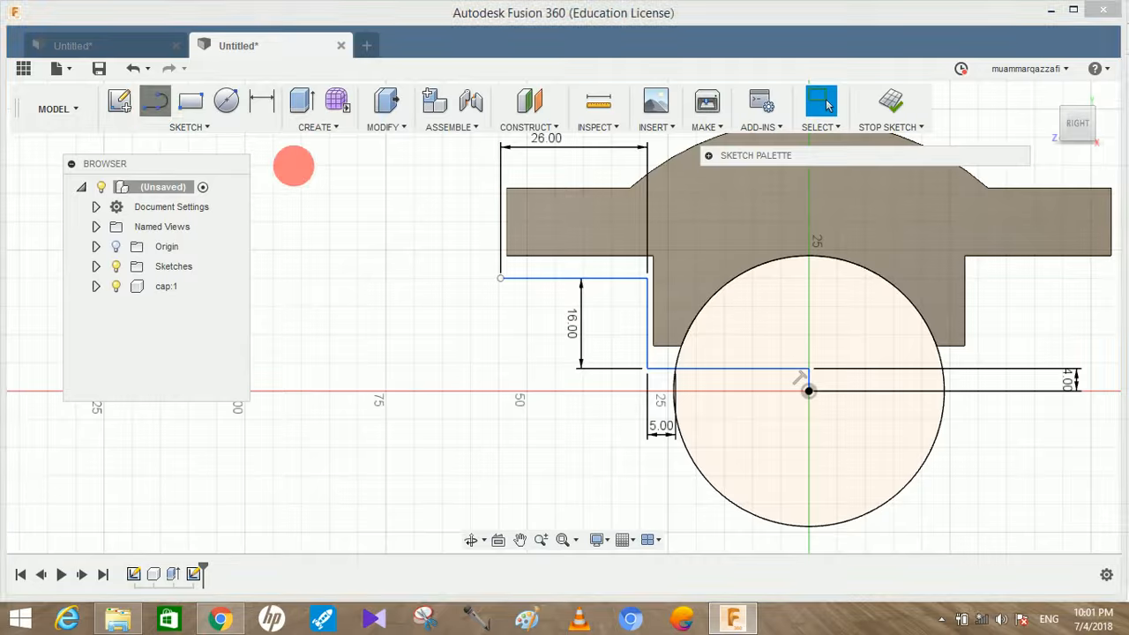
pyautogui.click(504, 281)
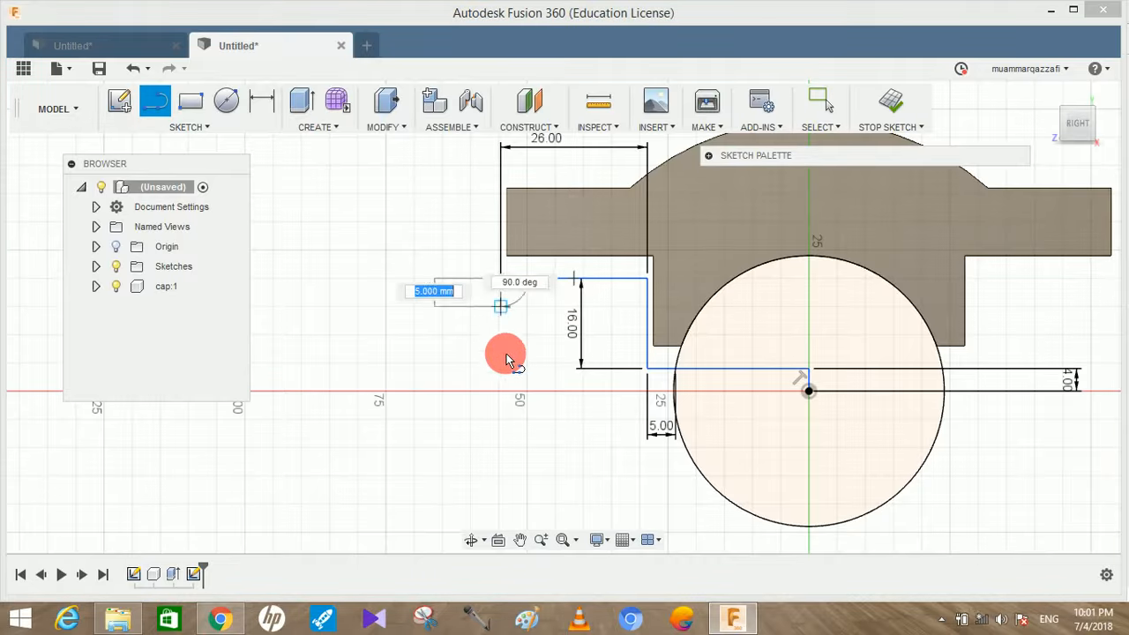
pyautogui.write('54')
pyautogui.press('Return')
pyautogui.press('Escape')
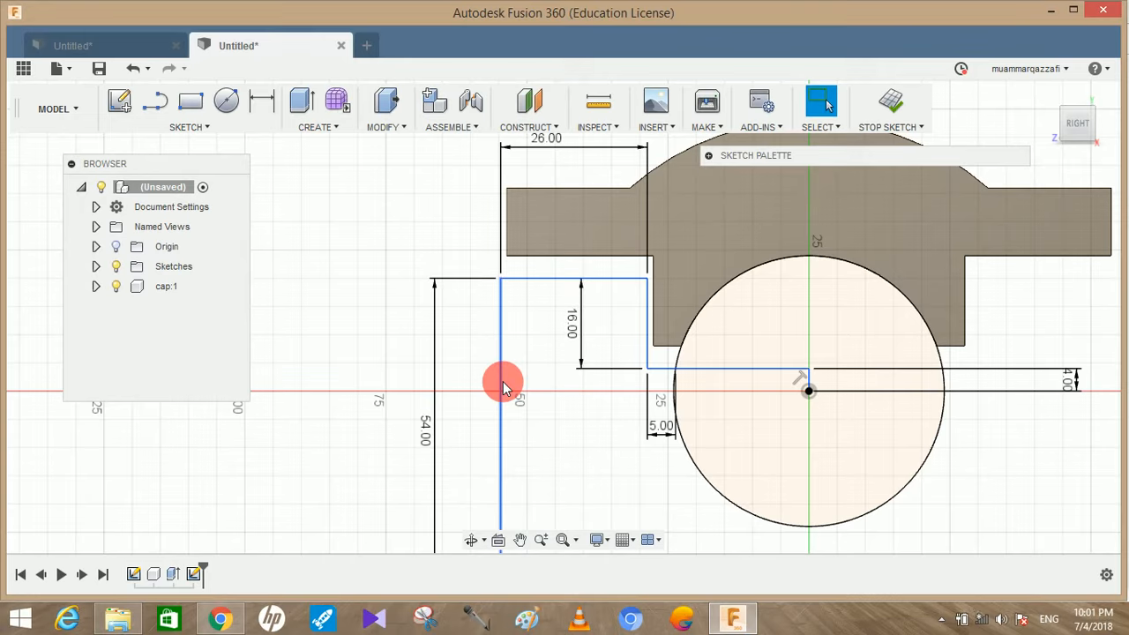
# Check the base height in the casting drawing PDF, then continue the 54 mm line downward with a 14 mm vertical line in Fusion 360
pyautogui.scroll(-5, 504, 389)
pyautogui.moveTo(505, 389); pyautogui.dragTo(511, 377, button='middle')
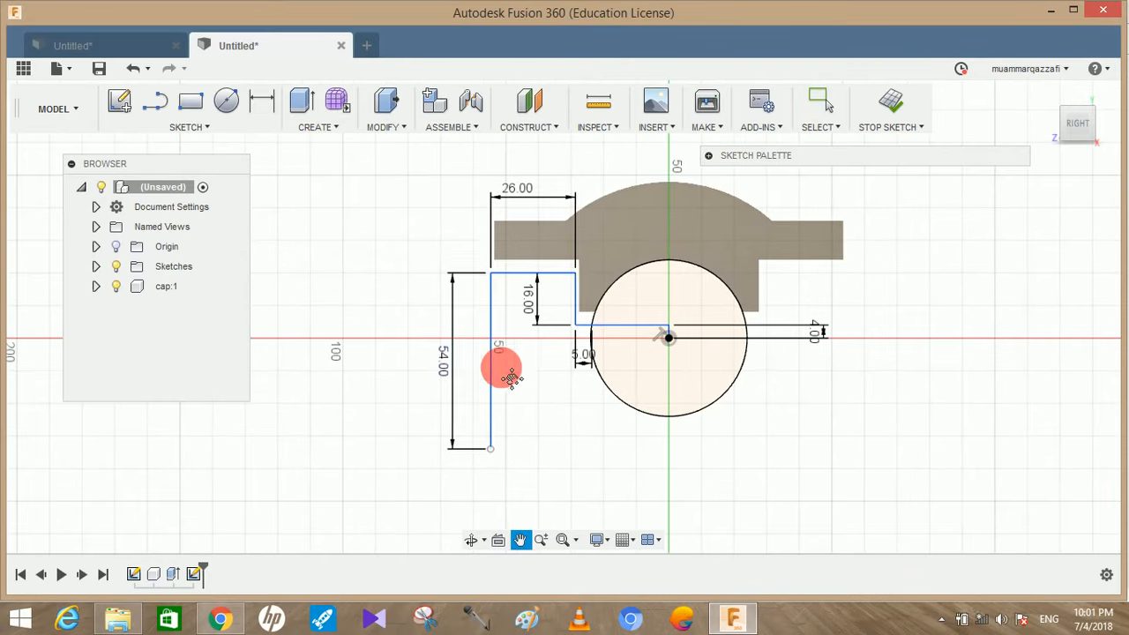
pyautogui.moveTo(478, 445); pyautogui.dragTo(502, 398, button='middle')
pyautogui.scroll(2, 501, 398)
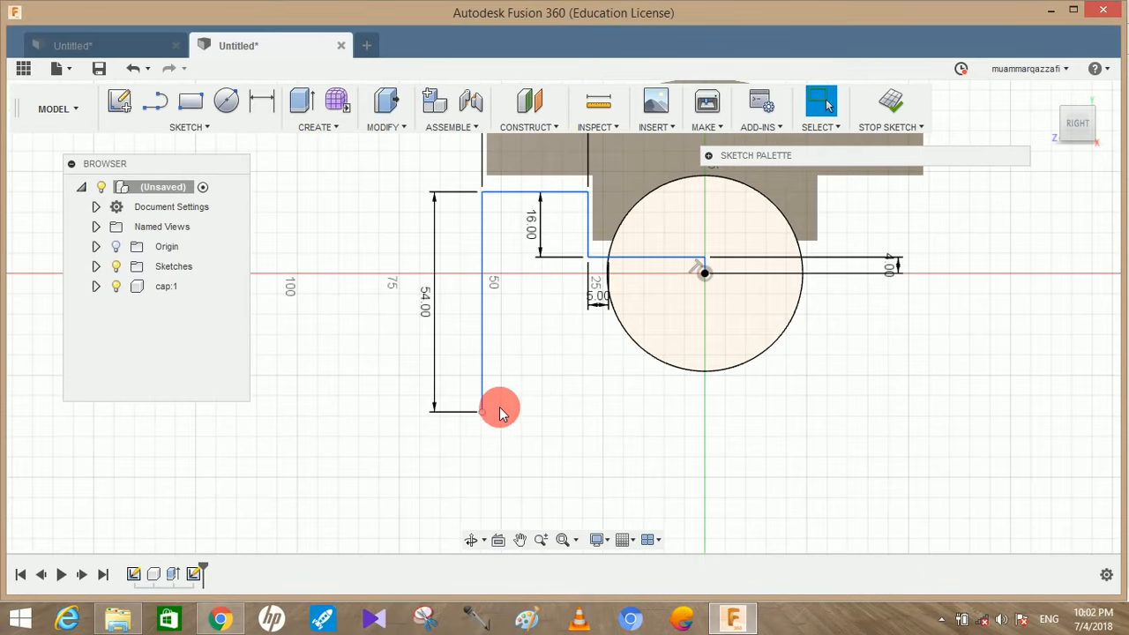
pyautogui.click(150, 102)
pyautogui.click(491, 427)
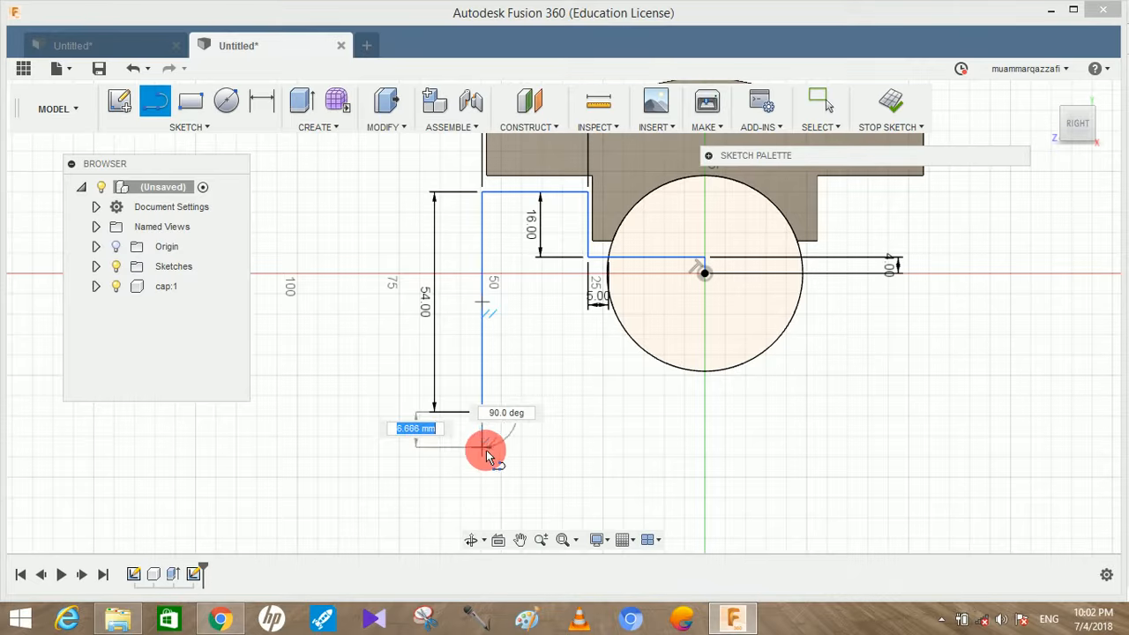
pyautogui.click(220, 620)
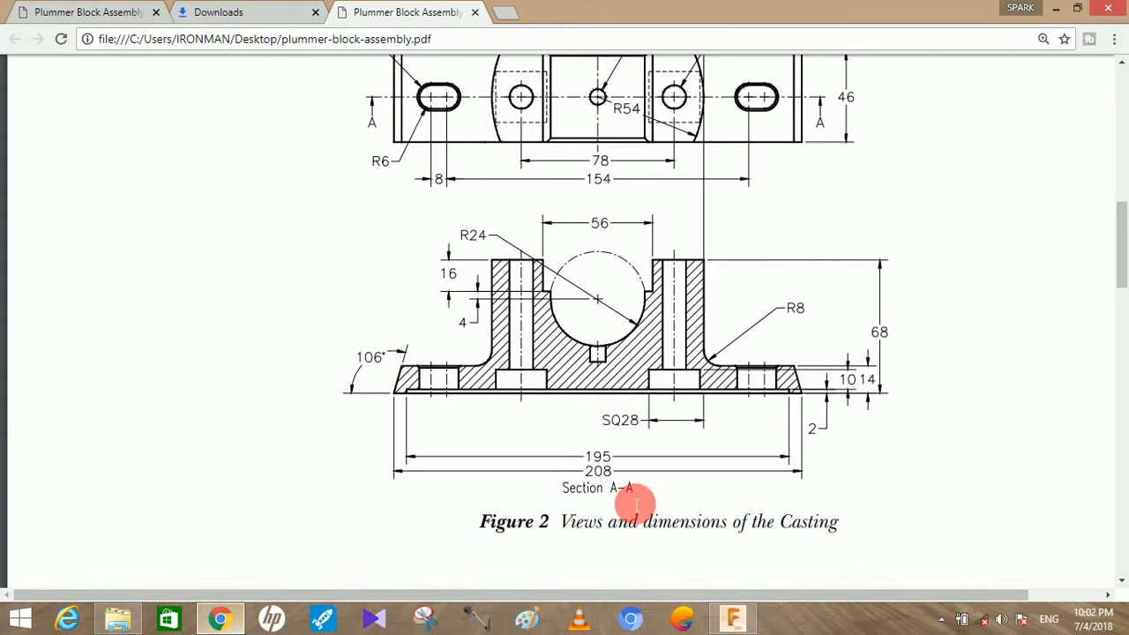
pyautogui.click(699, 611)
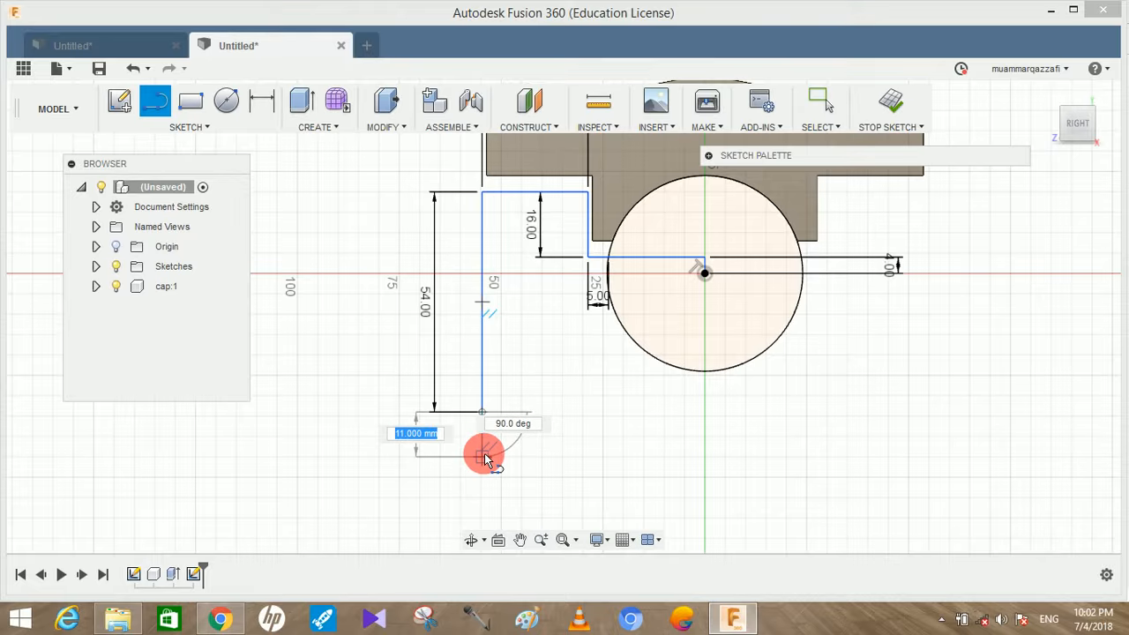
pyautogui.press('Return')
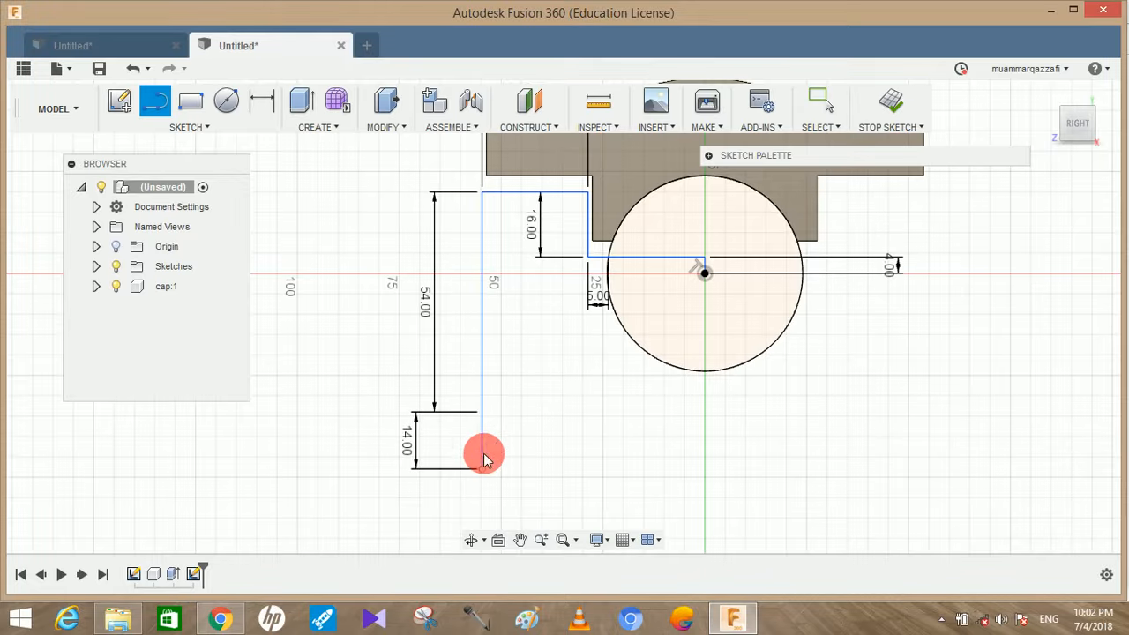
# Draw a vertical line from the circle's centre down to the 14 mm line's lower level, then a 104 mm horizontal base line outward
pyautogui.click(154, 99)
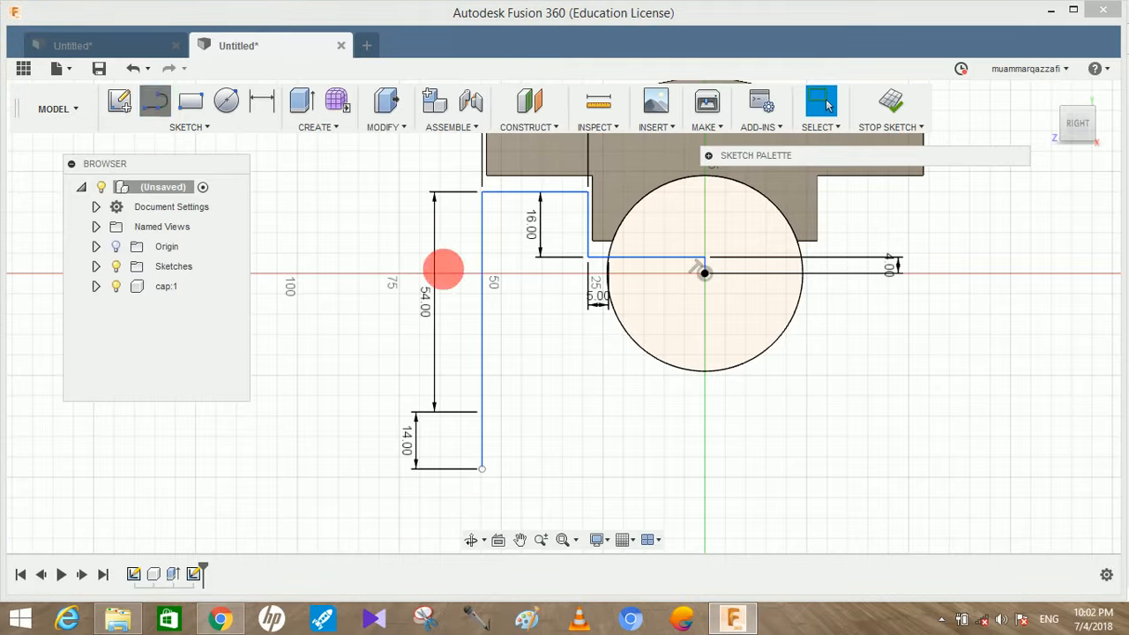
pyautogui.click(706, 274)
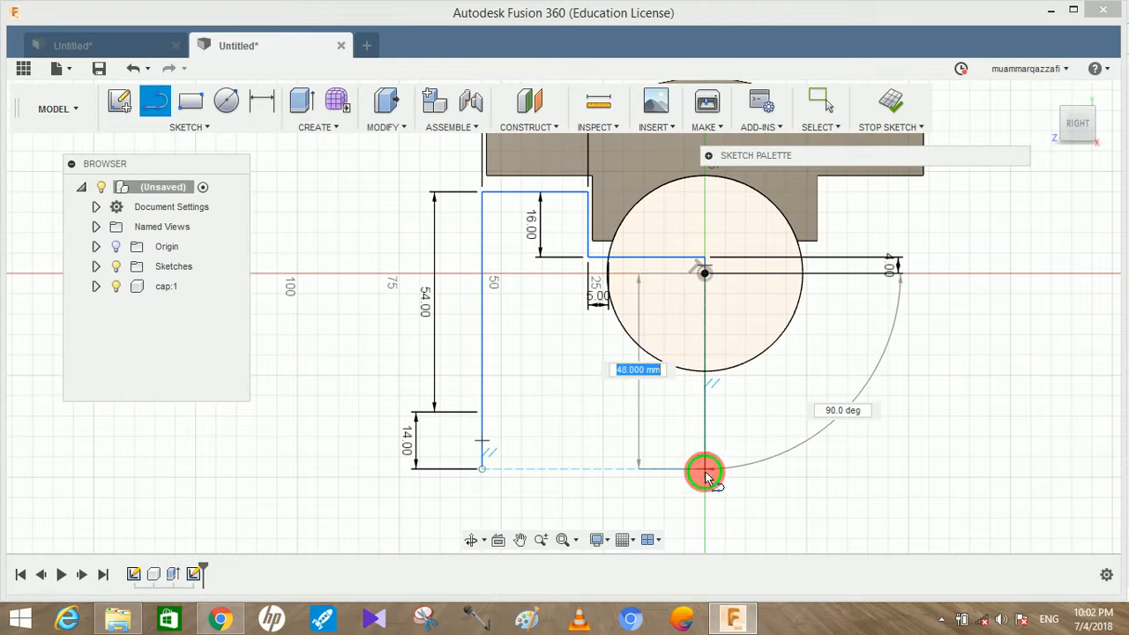
pyautogui.click(705, 471)
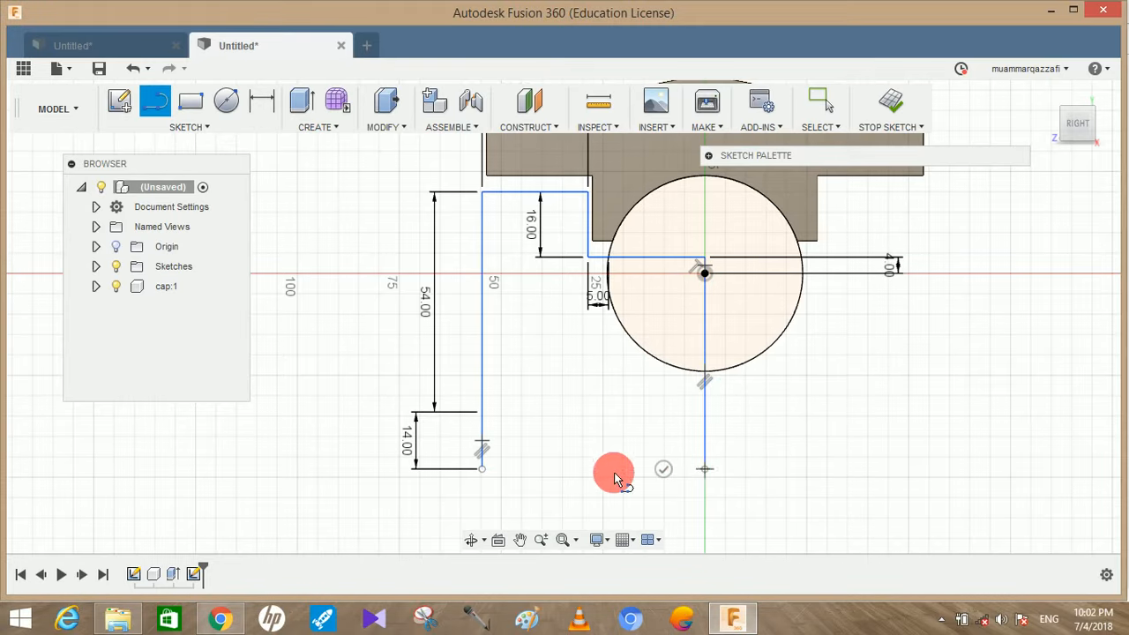
pyautogui.write('104')
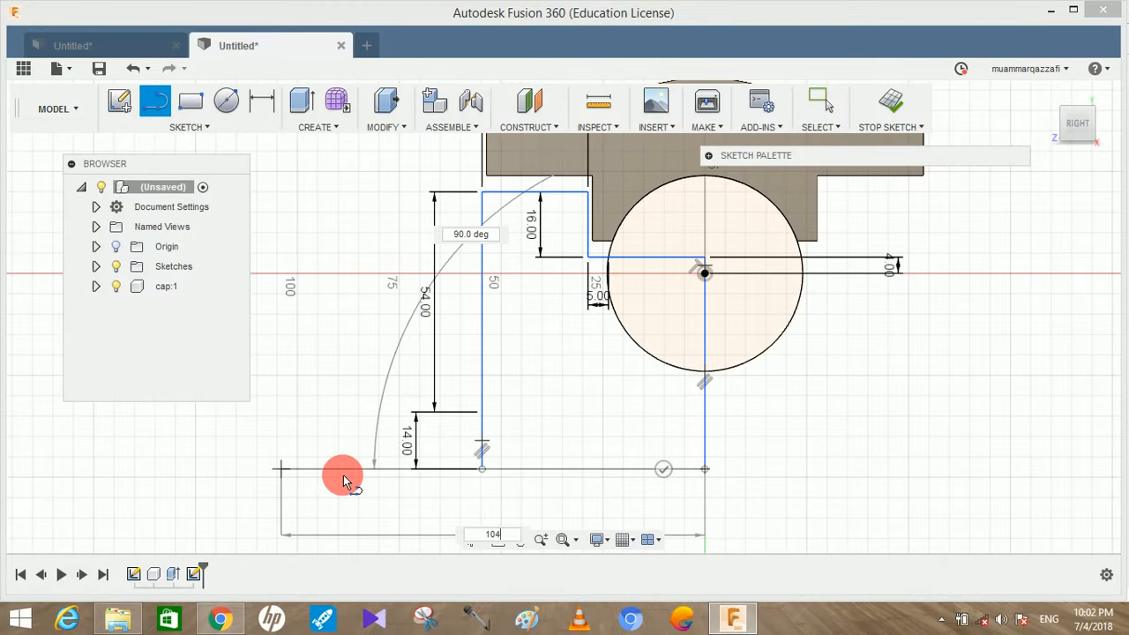
pyautogui.doubleClick(343, 477)
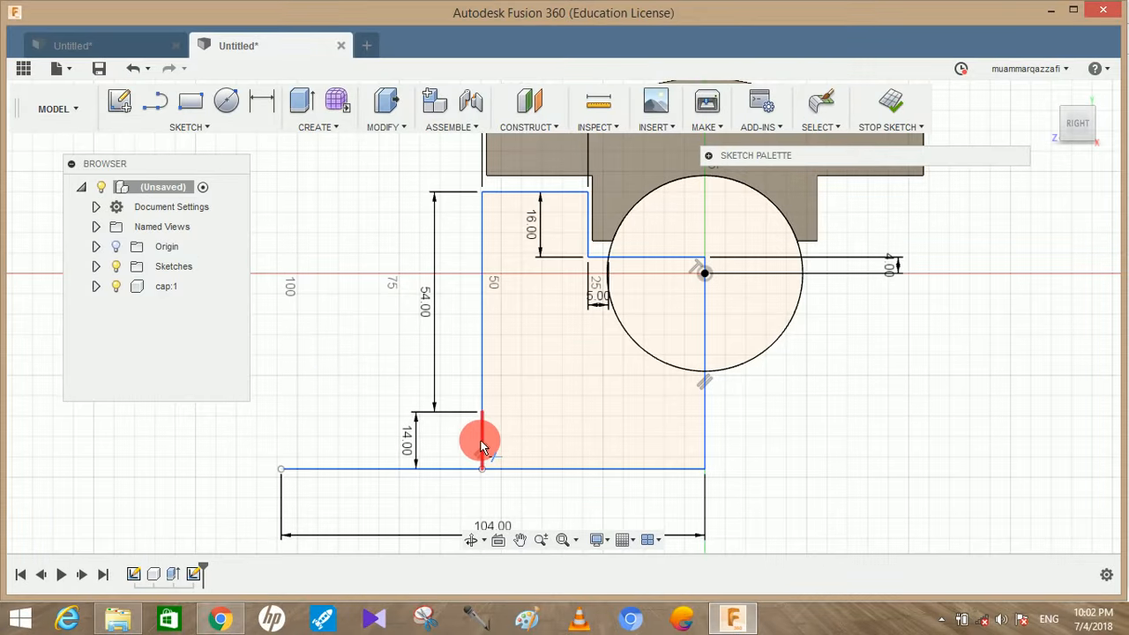
# Trim away the 14 mm vertical line and the whole vertical line below the circle's centre
pyautogui.press('Delete')
pyautogui.click(704, 443)
pyautogui.click(704, 439)
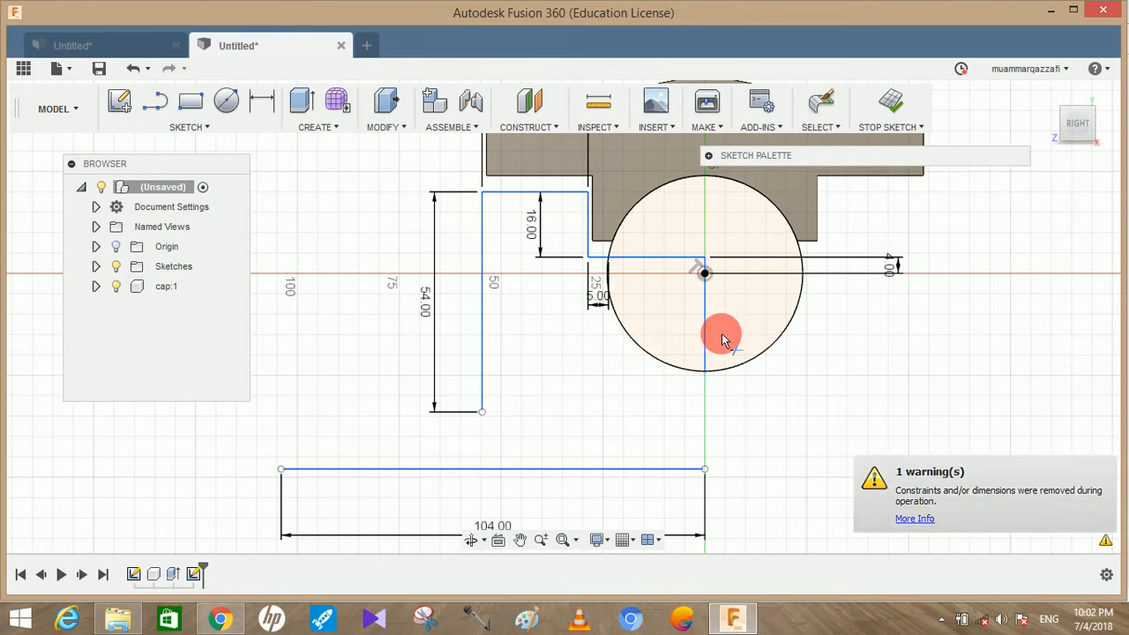
pyautogui.click(706, 325)
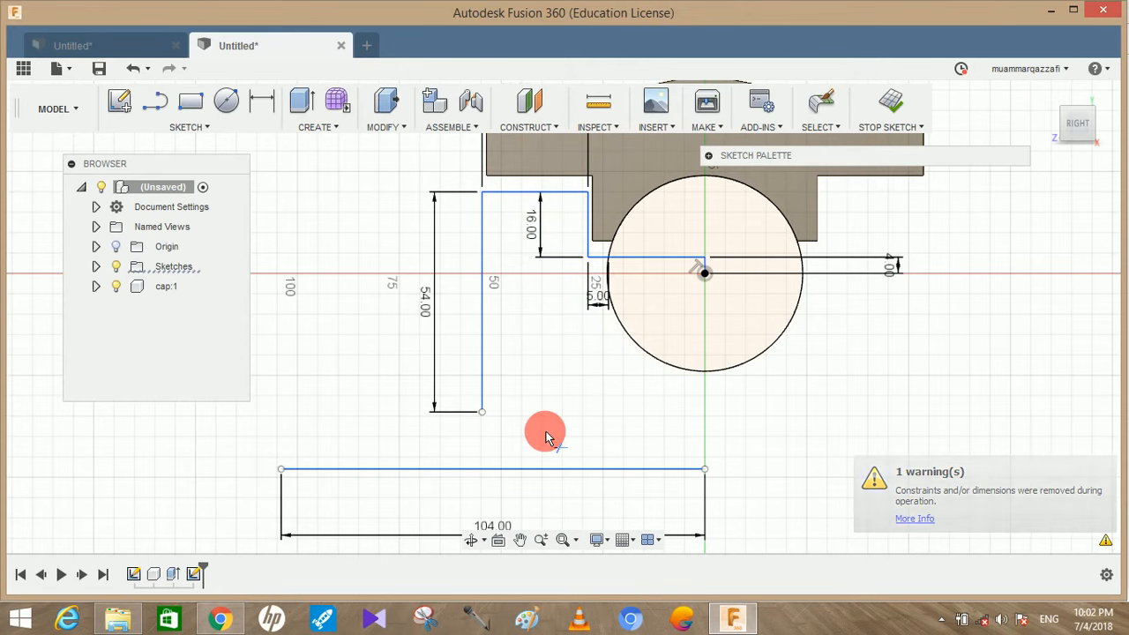
pyautogui.press('Escape')
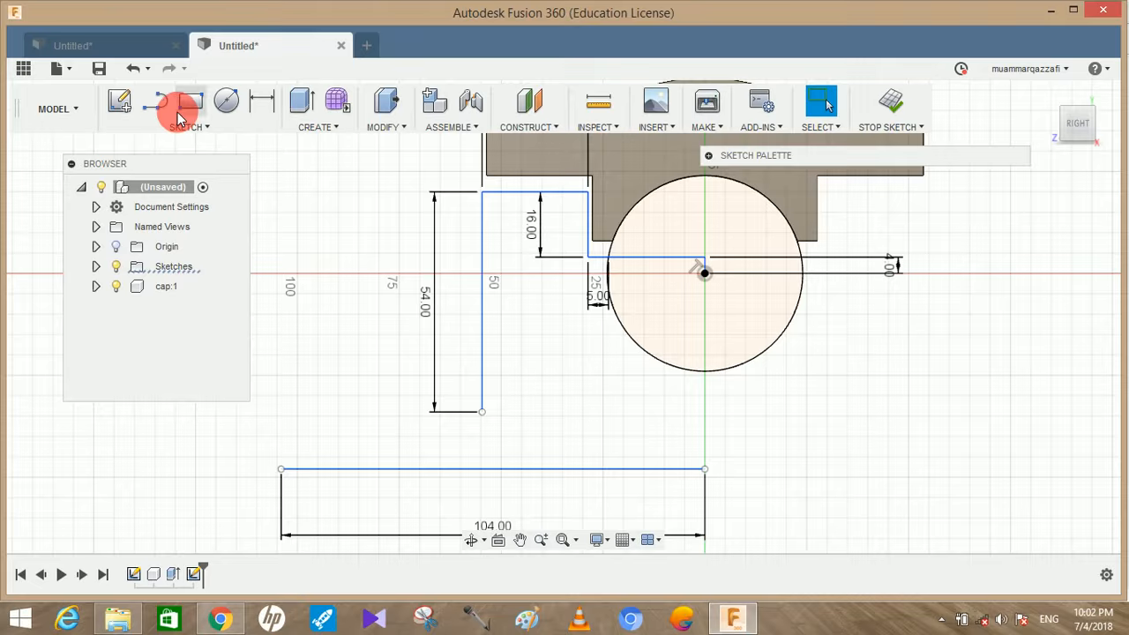
# Draw a slanted line upward from the base line's outer end and dimension its outside angle to the base as 102 degrees
pyautogui.click(155, 101)
pyautogui.click(282, 469)
pyautogui.click(340, 401)
pyautogui.click(262, 101)
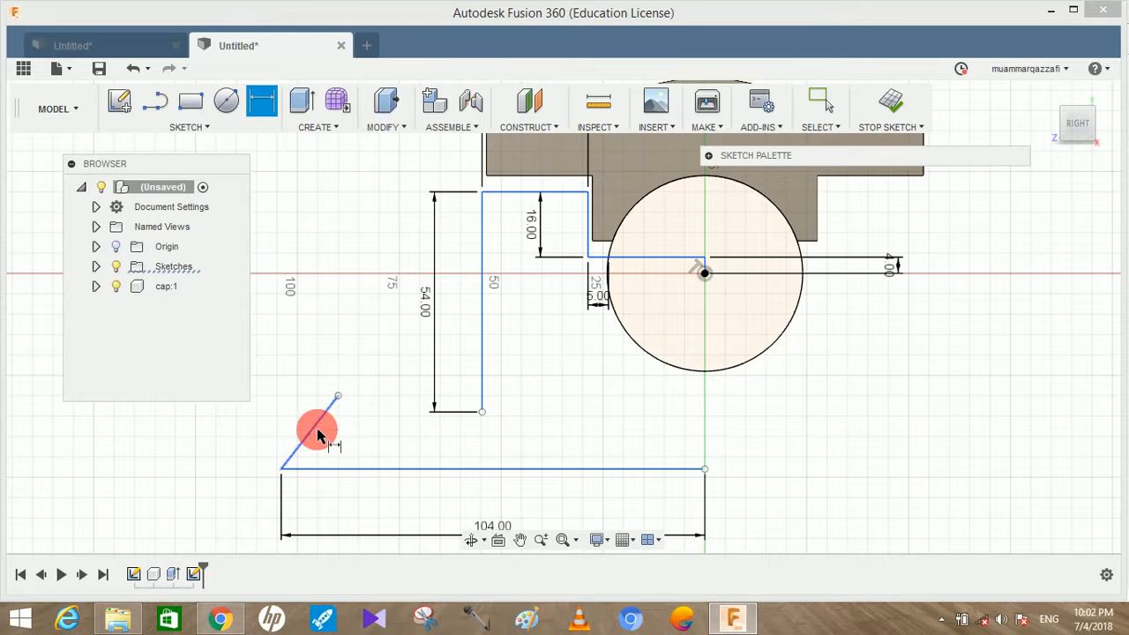
pyautogui.click(295, 474)
pyautogui.click(292, 456)
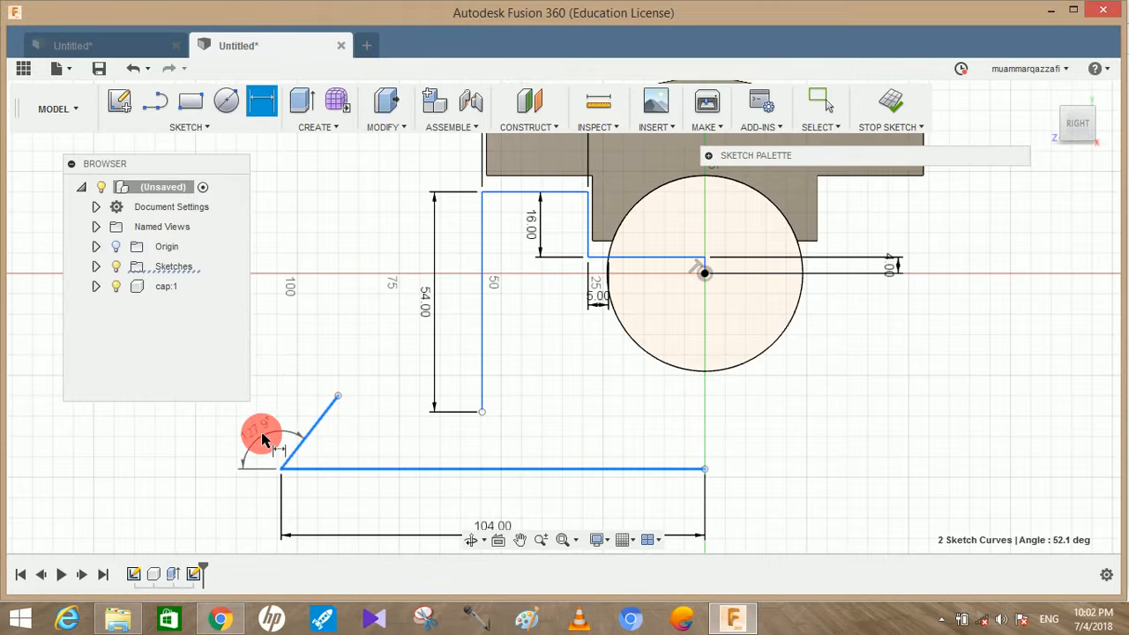
pyautogui.click(264, 438)
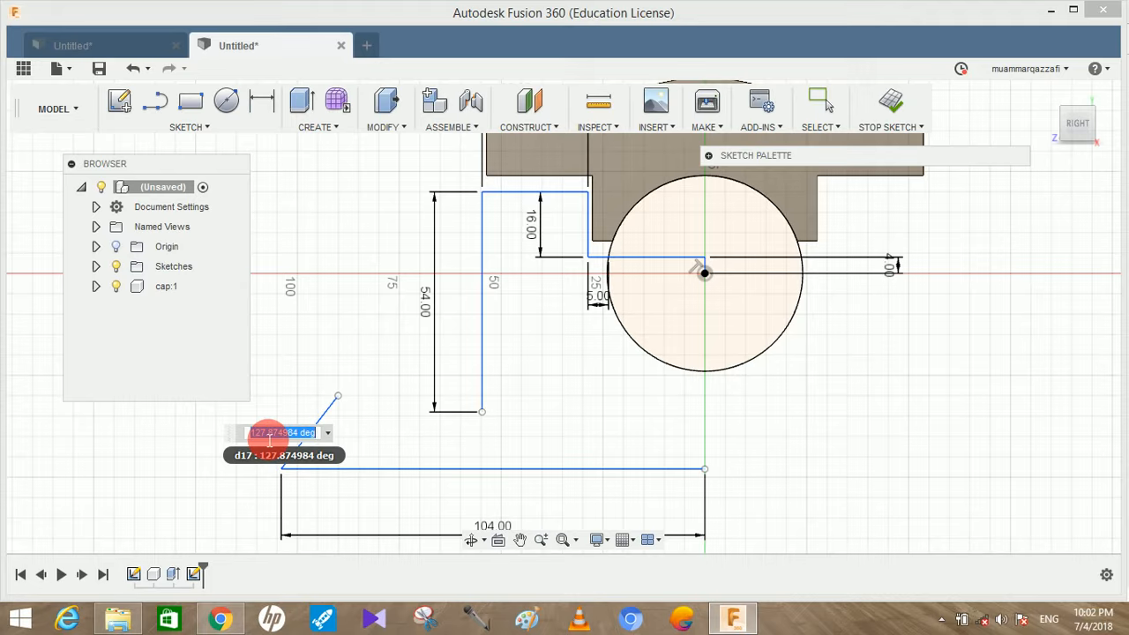
pyautogui.press('Escape')
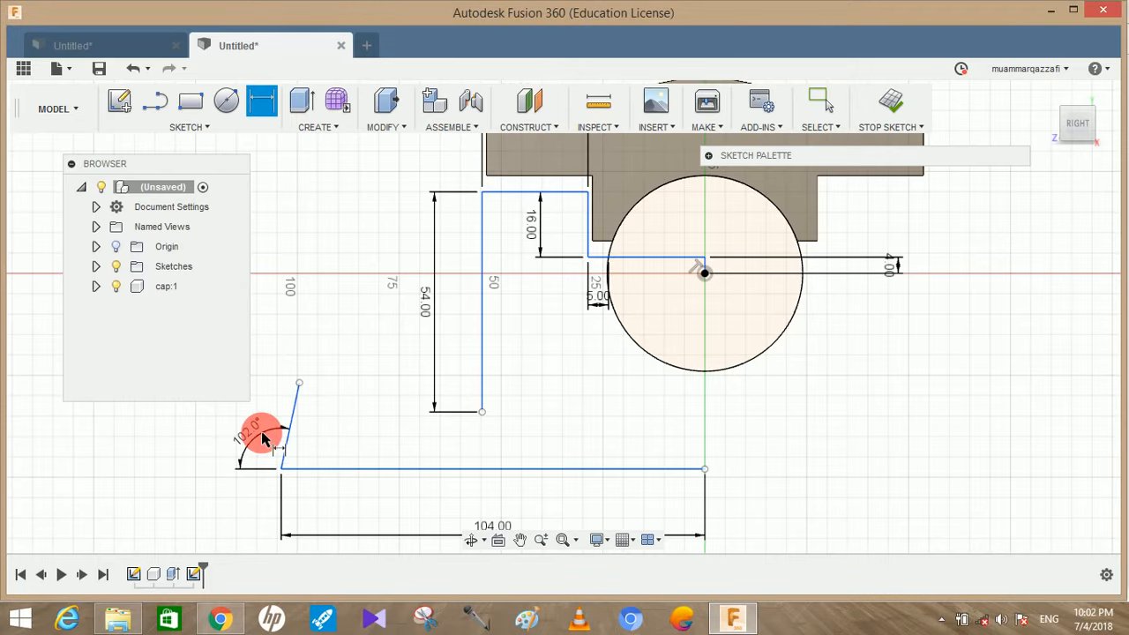
# Connect the lower end of the 54 mm line horizontally to the slanted line and trim the slanted line's excess above it
pyautogui.press('l')
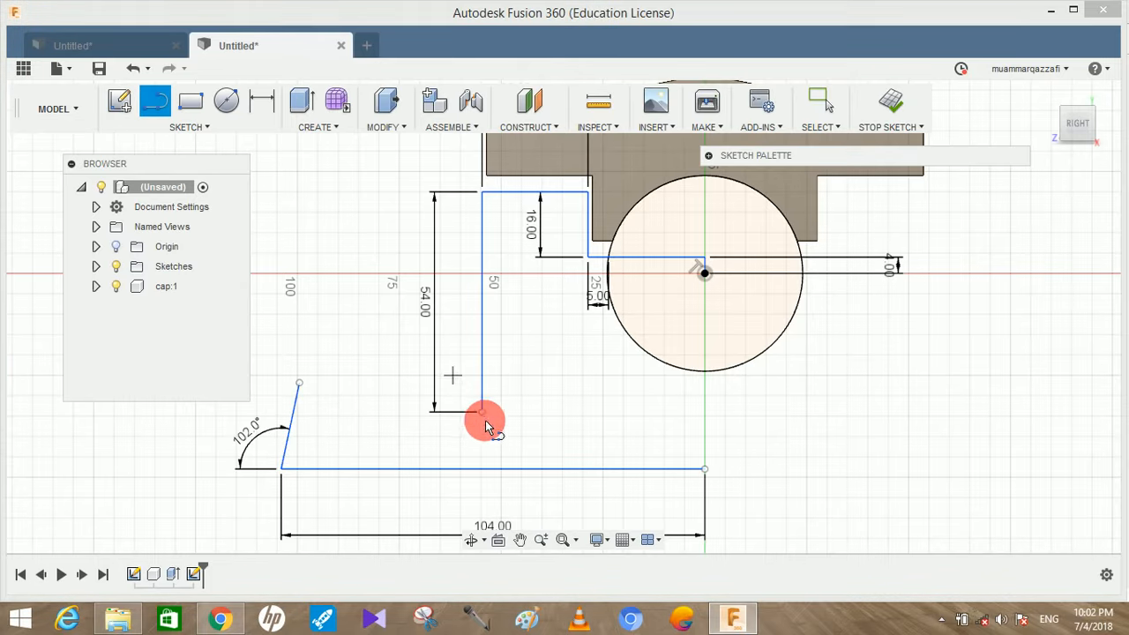
pyautogui.click(483, 421)
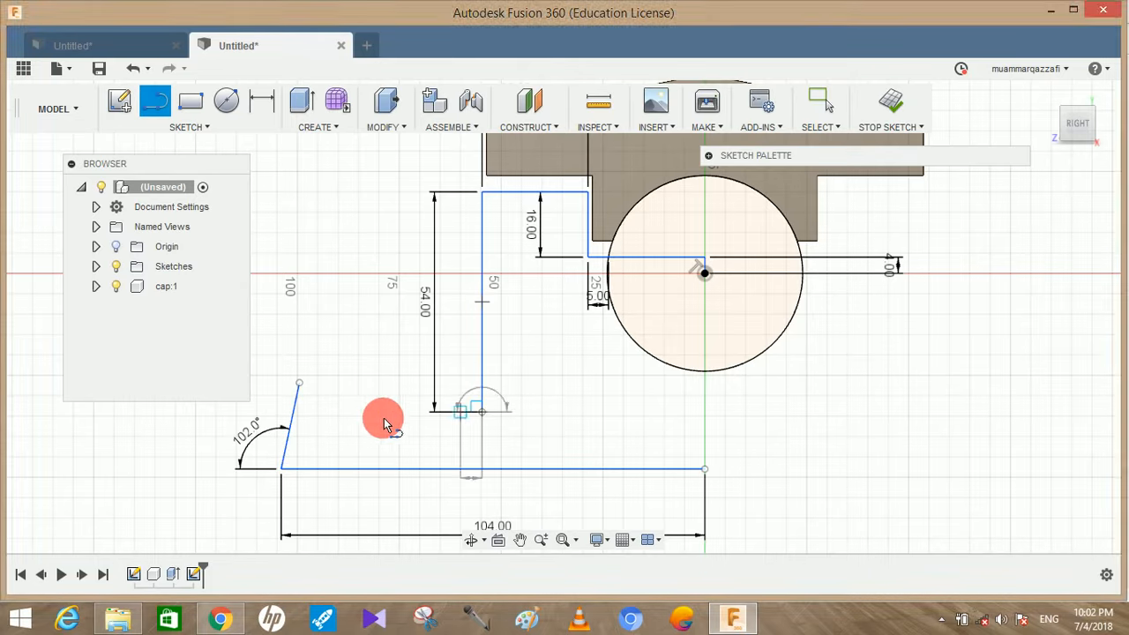
pyautogui.click(299, 412)
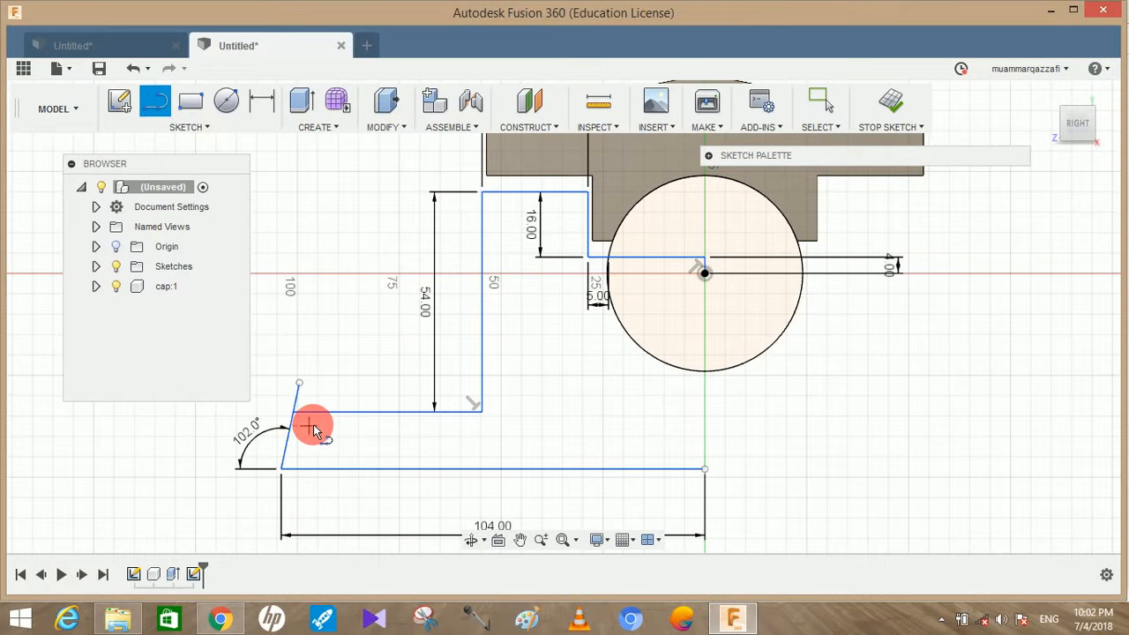
pyautogui.click(296, 403)
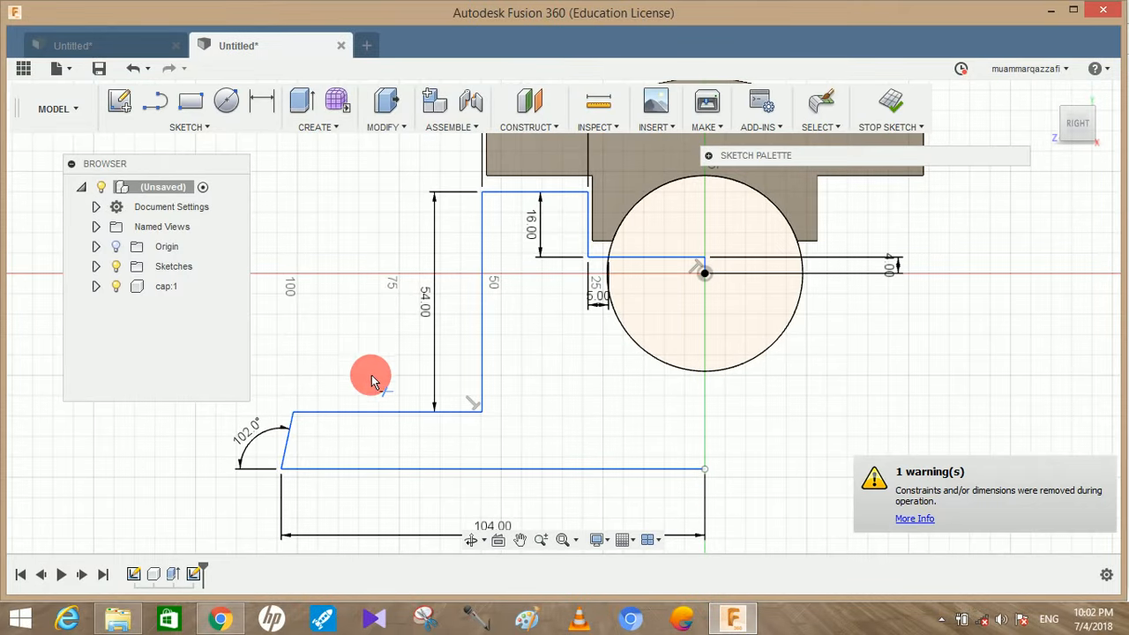
pyautogui.scroll(-1, 558, 375)
pyautogui.press('Escape')
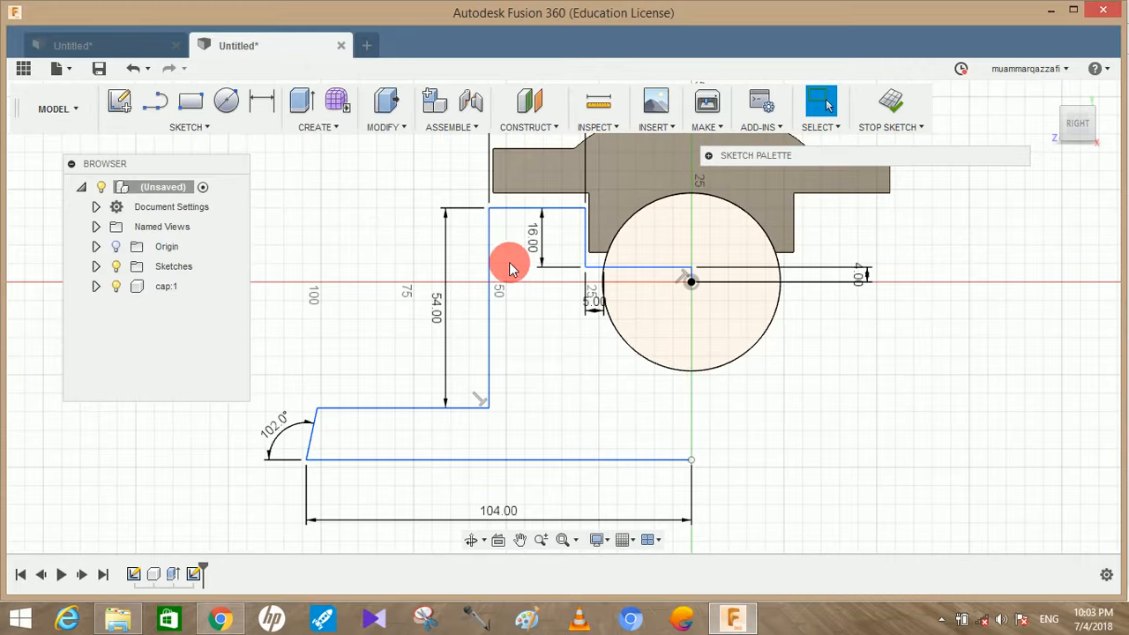
# Mirror the seven lines of the casting's half profile about the short vertical line at the circle's centre
pyautogui.click(225, 126)
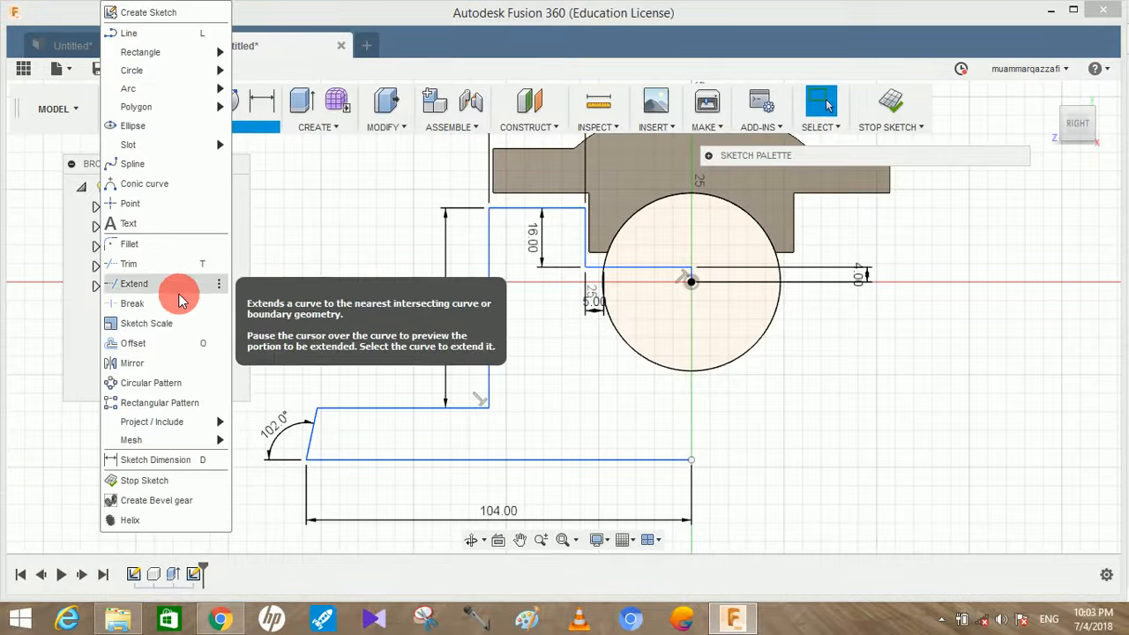
pyautogui.click(155, 364)
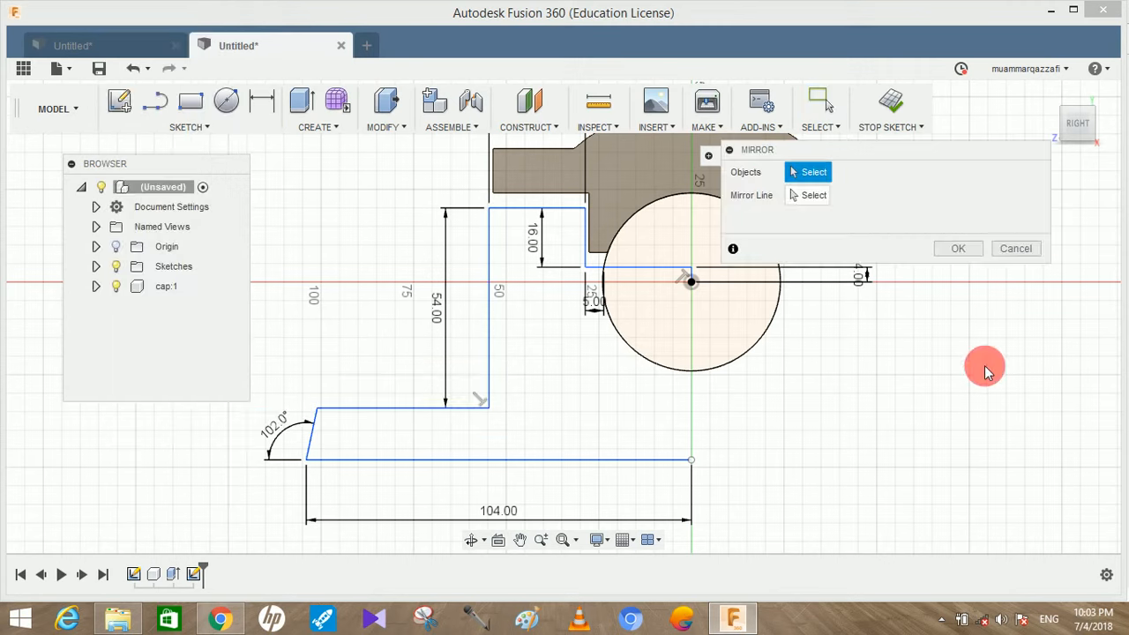
pyautogui.click(527, 212)
pyautogui.click(488, 285)
pyautogui.click(392, 408)
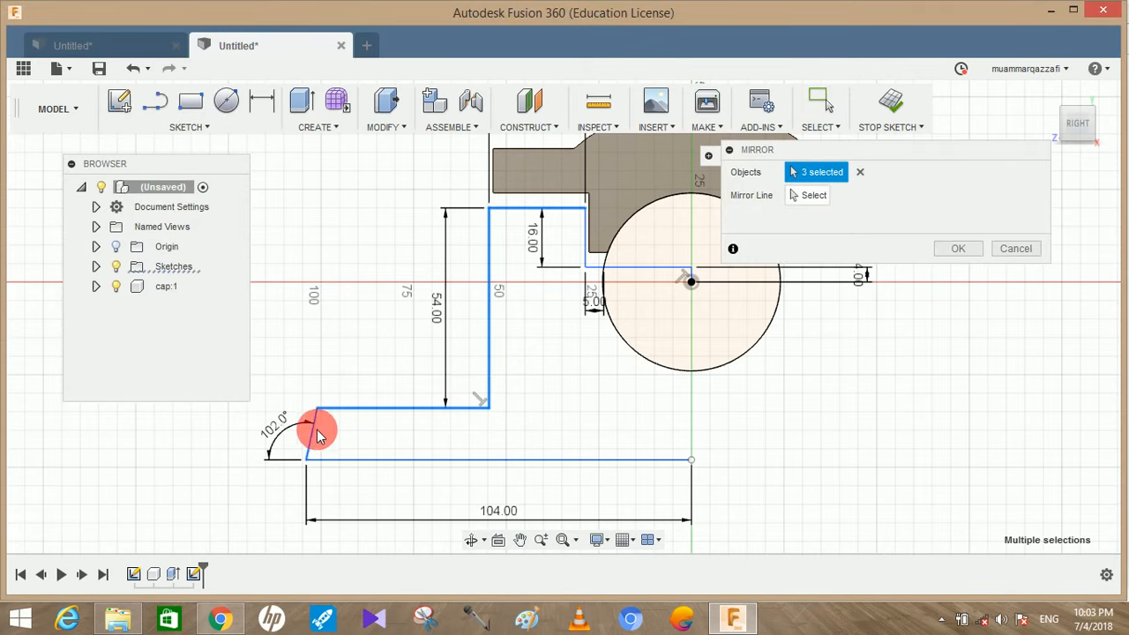
pyautogui.click(313, 431)
pyautogui.click(370, 459)
pyautogui.click(600, 269)
pyautogui.click(587, 240)
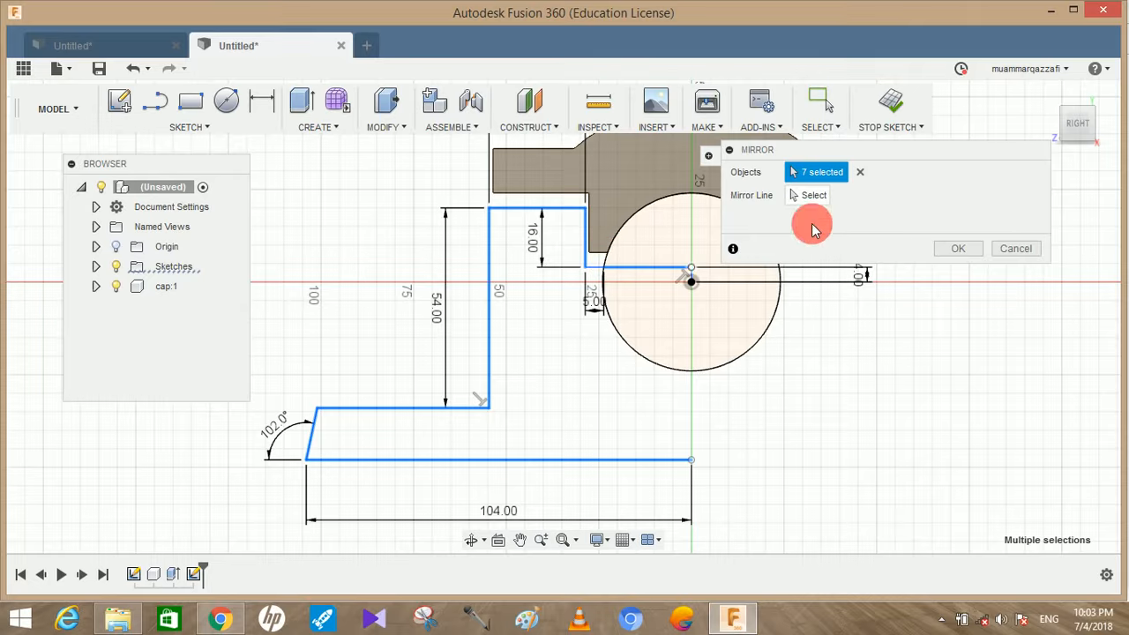
pyautogui.click(816, 196)
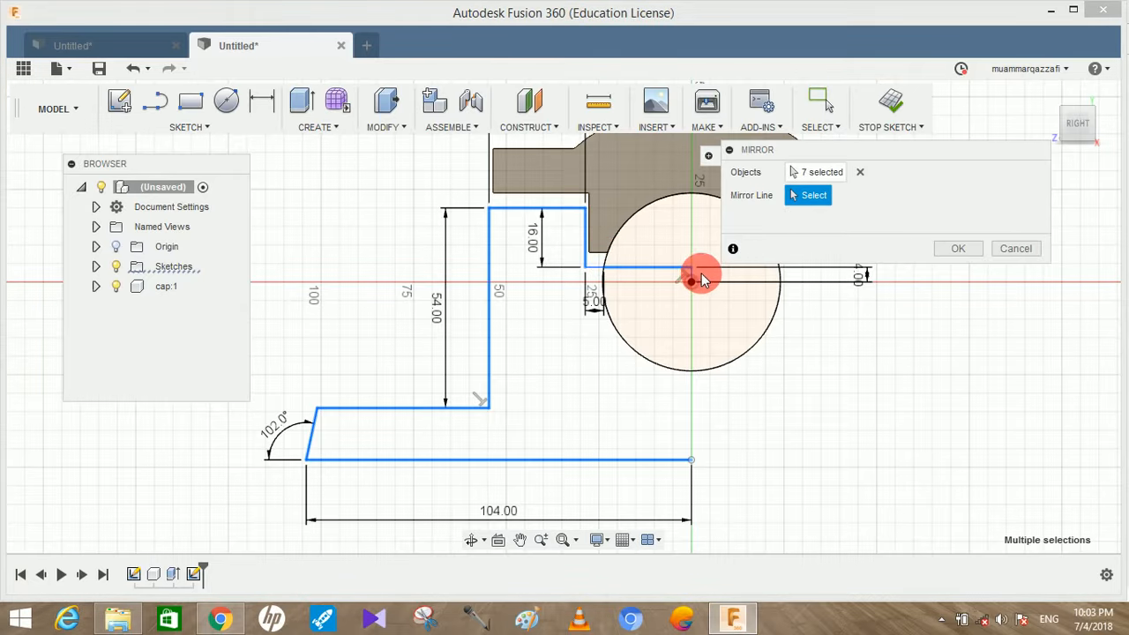
pyautogui.click(692, 277)
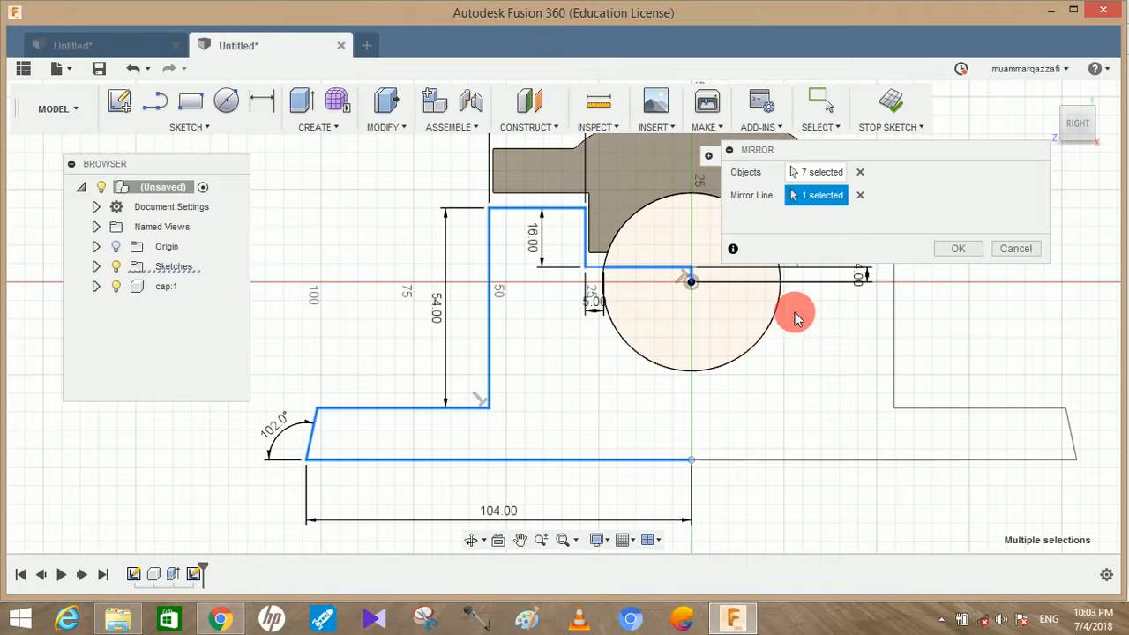
pyautogui.click(941, 247)
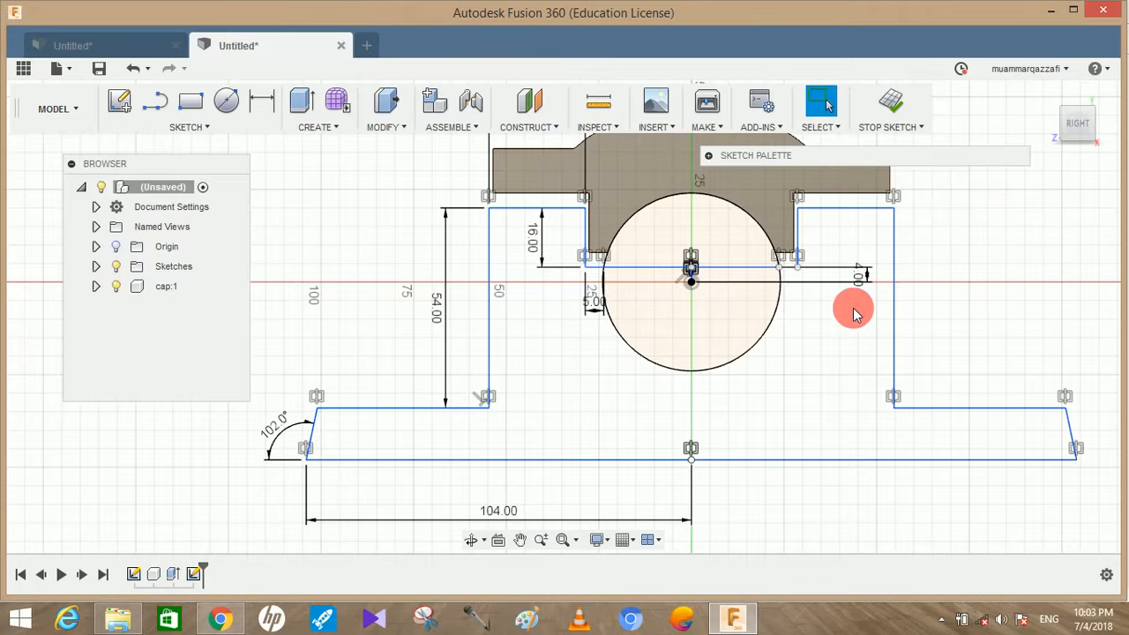
# Move the 4 mm dimension inside the circle and close the mirrored side's gap with a line from the notch corner to the circle
pyautogui.moveTo(888, 313); pyautogui.dragTo(761, 354, button='middle')
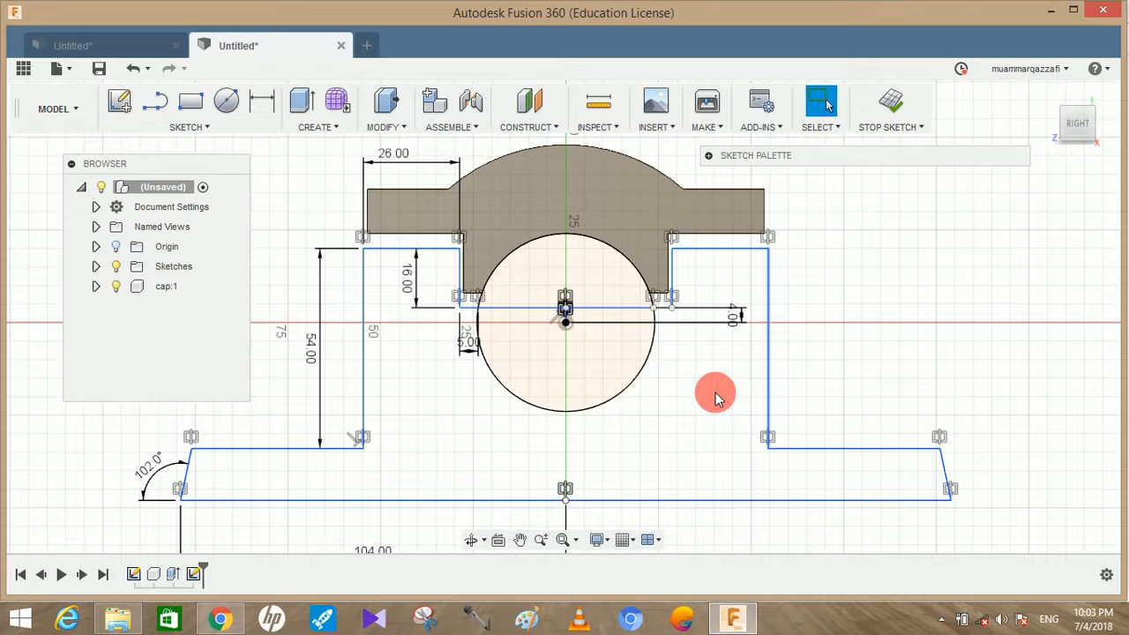
pyautogui.scroll(1, 839, 426)
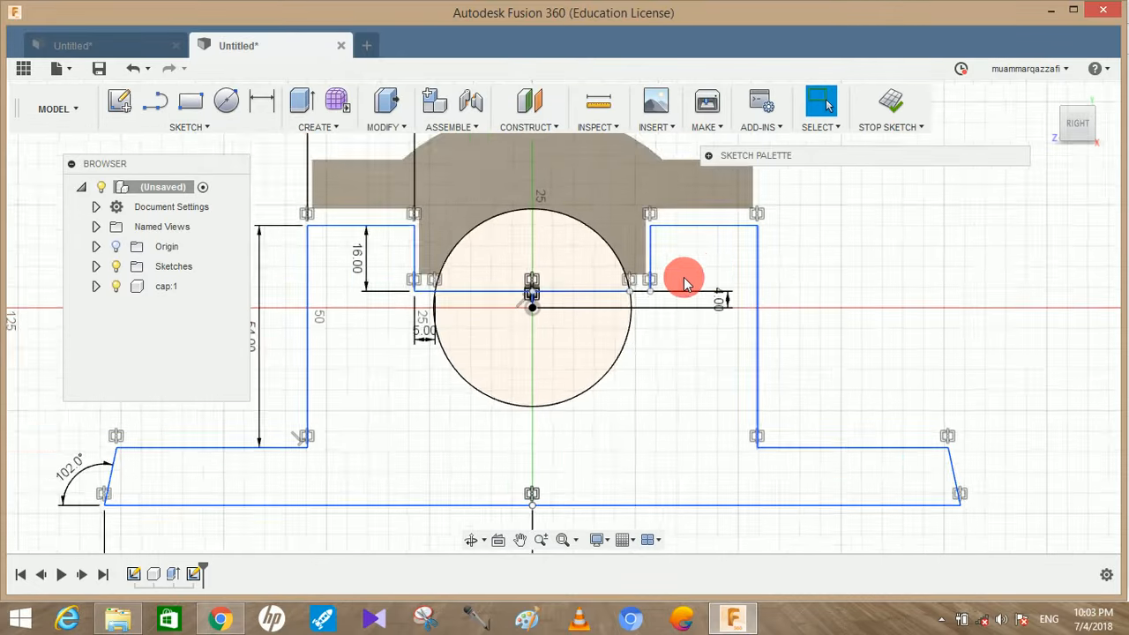
pyautogui.scroll(4, 686, 277)
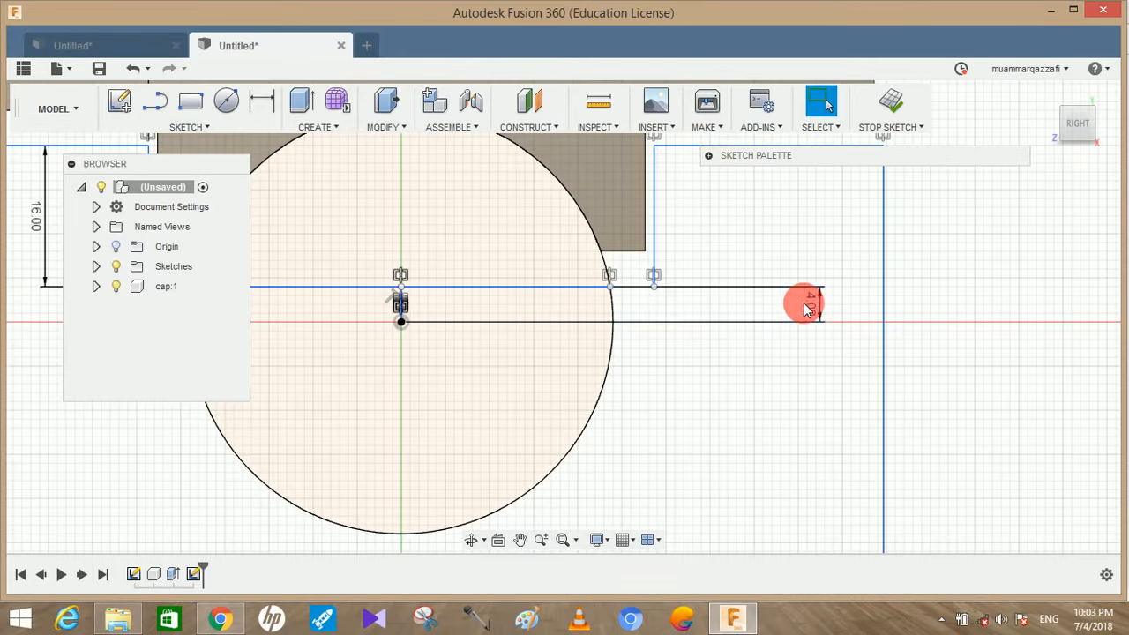
pyautogui.moveTo(812, 305); pyautogui.dragTo(694, 308)
pyautogui.moveTo(608, 318); pyautogui.dragTo(550, 312)
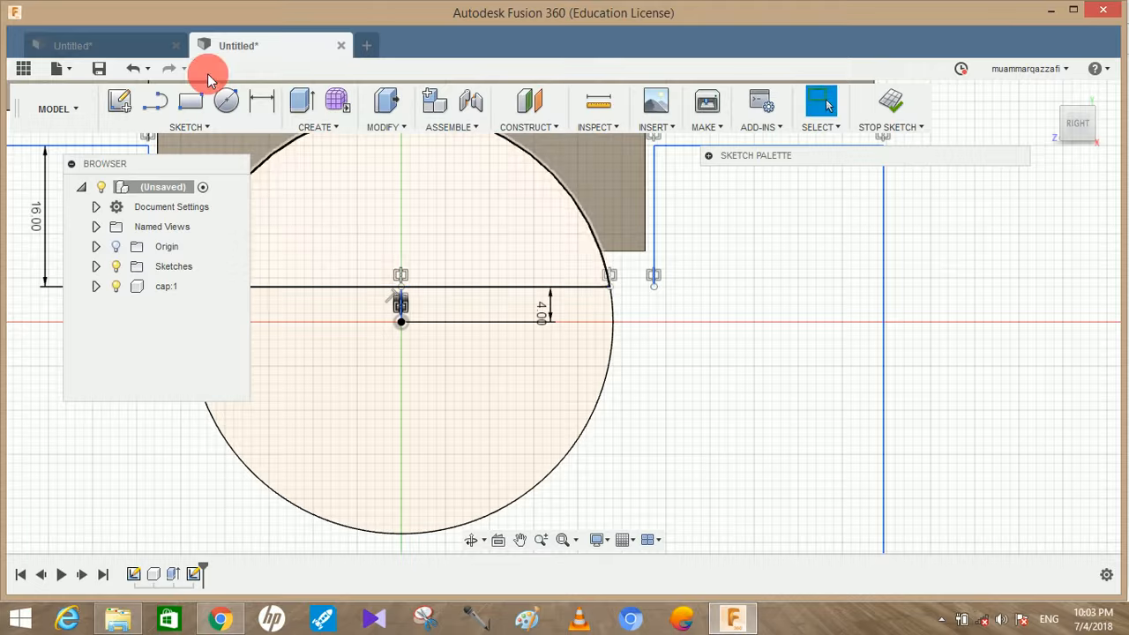
pyautogui.click(155, 100)
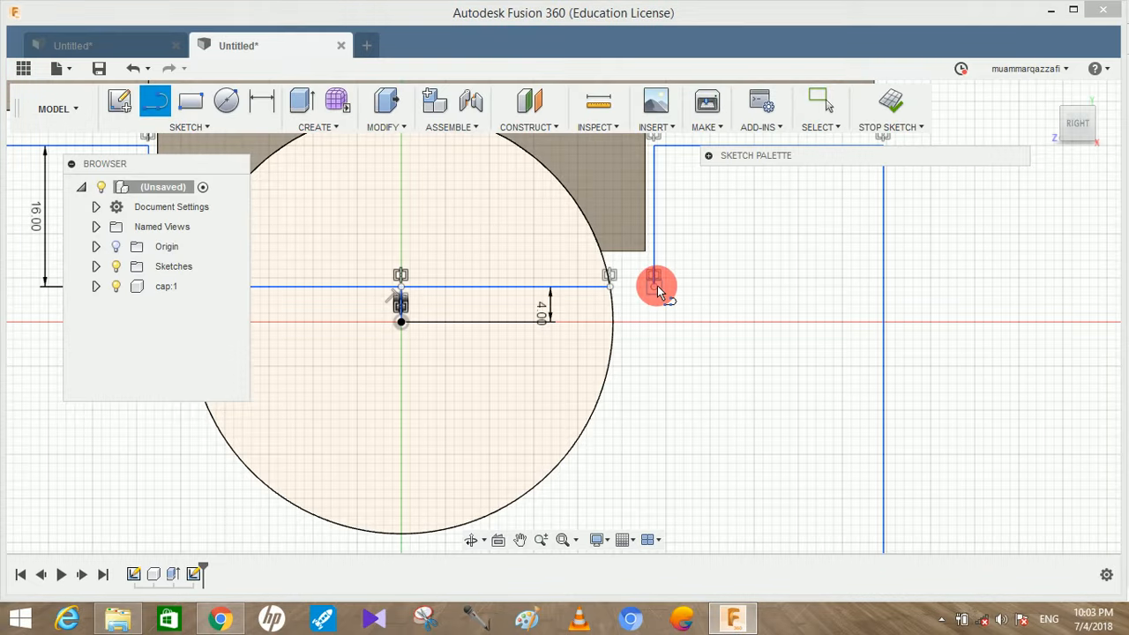
pyautogui.click(654, 285)
pyautogui.click(616, 290)
pyautogui.scroll(-6, 713, 306)
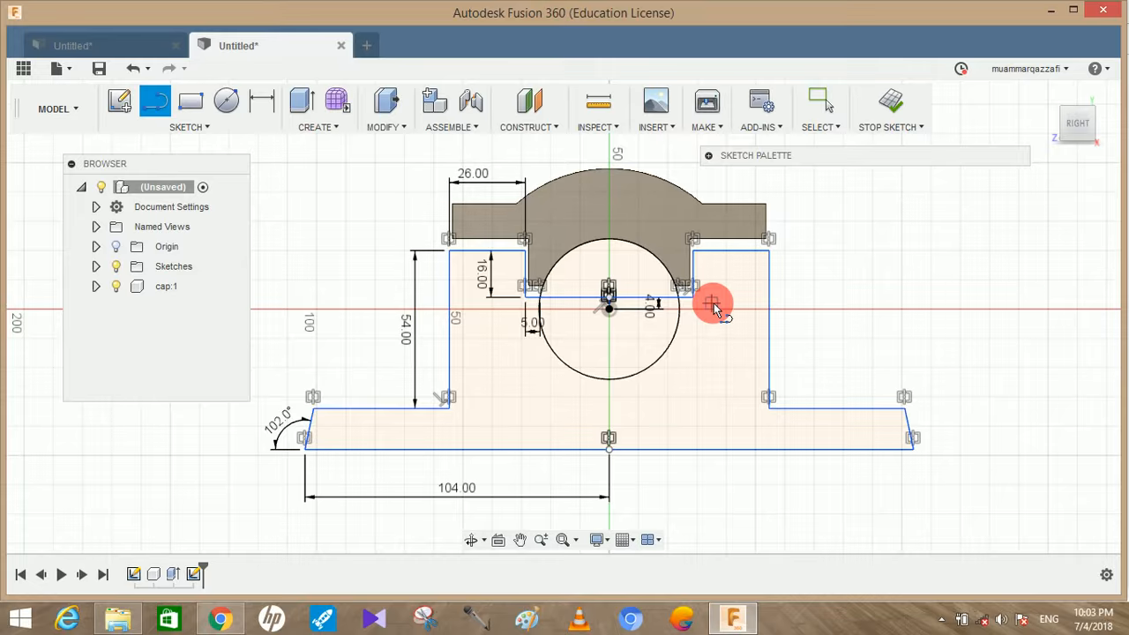
# Switch to the PDF drawing in Chrome, examine the casting's plan and section dimensions, and return to Fusion 360
pyautogui.click(229, 611)
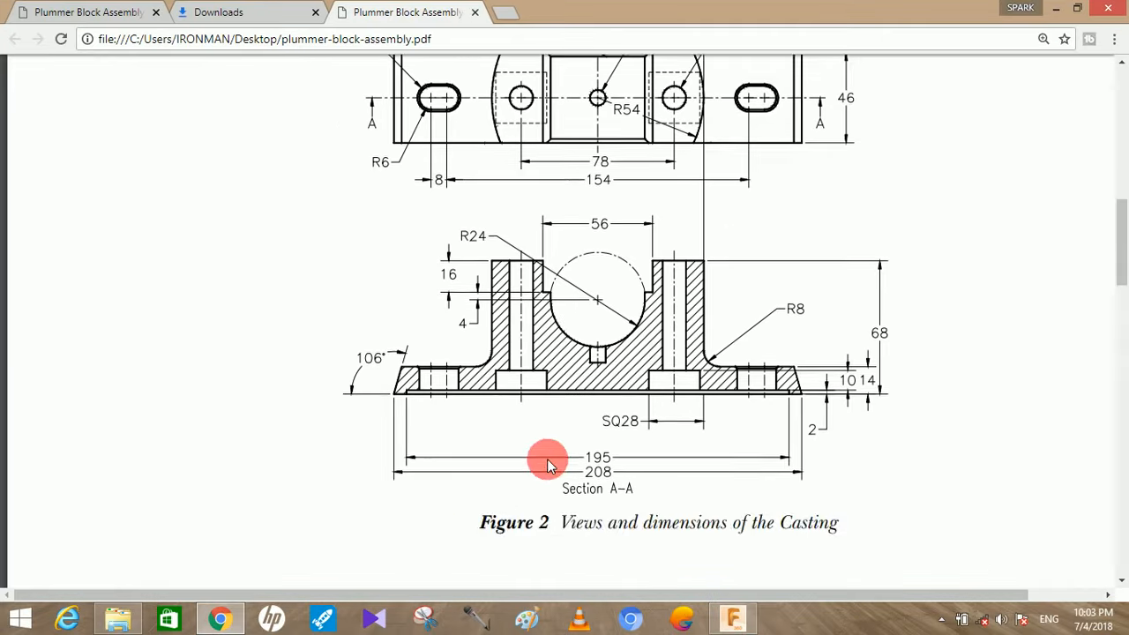
pyautogui.scroll(1, 545, 462)
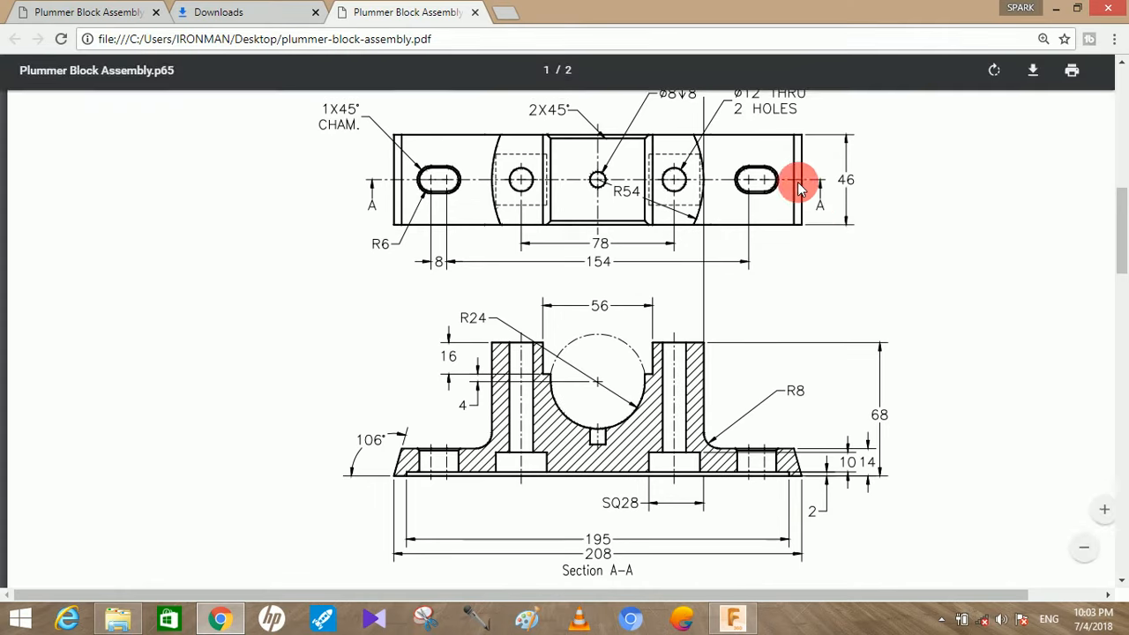
pyautogui.scroll(-1, 844, 216)
pyautogui.scroll(-1, 844, 216)
pyautogui.scroll(1, 843, 210)
pyautogui.click(730, 620)
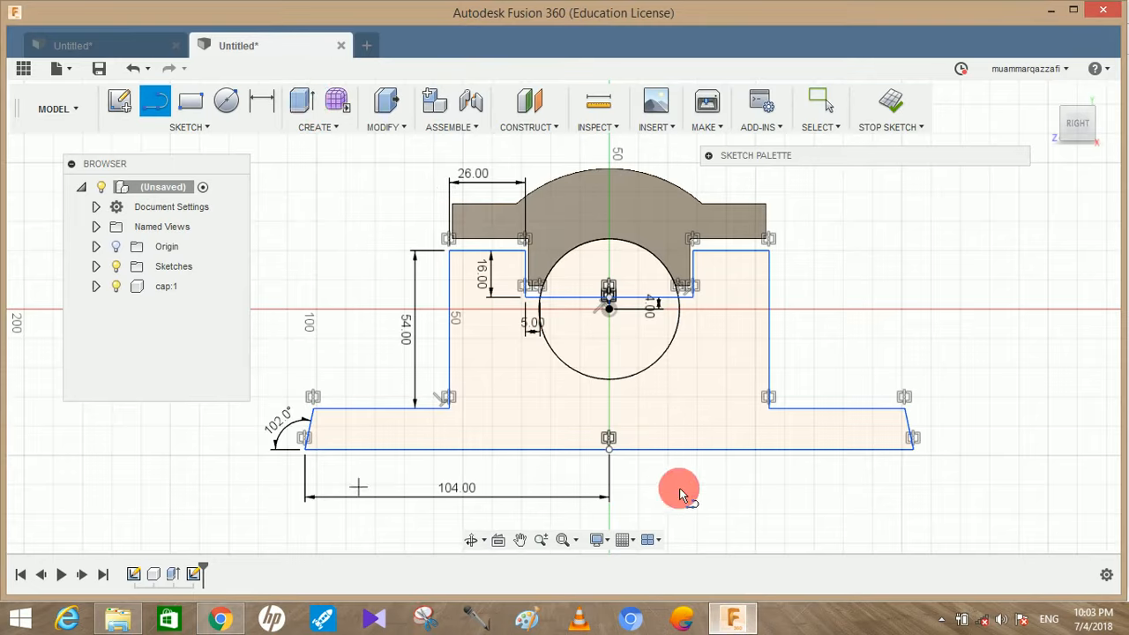
# Extrude the casting profile by -46 mm as a new component and rename that component casting
pyautogui.click(302, 99)
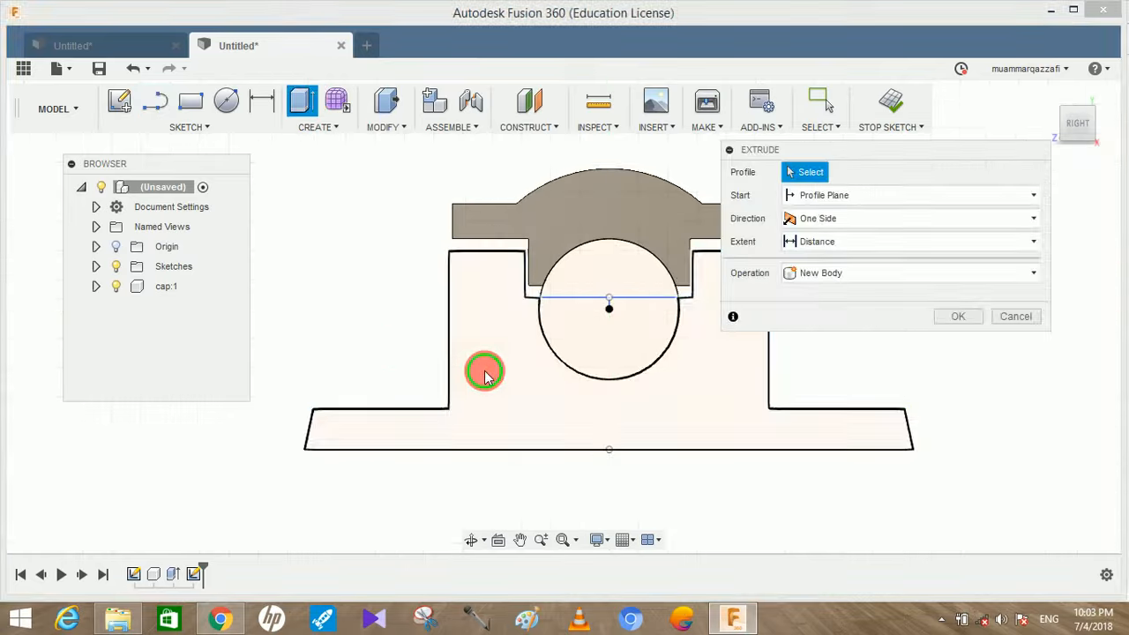
pyautogui.click(484, 370)
pyautogui.keyDown('shift'); pyautogui.moveTo(641, 409); pyautogui.dragTo(541, 403, button='middle'); pyautogui.keyUp('shift')
pyautogui.moveTo(542, 402); pyautogui.dragTo(663, 404)
pyautogui.click(838, 265)
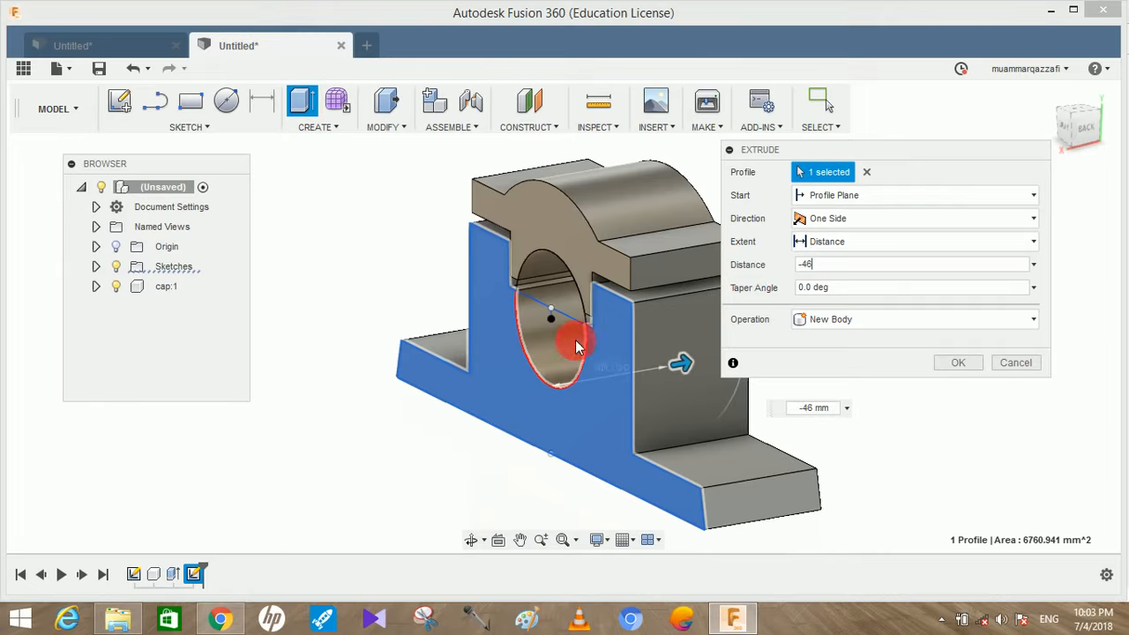
pyautogui.keyDown('shift'); pyautogui.moveTo(567, 338); pyautogui.dragTo(571, 340, button='middle'); pyautogui.keyUp('shift')
pyautogui.click(805, 322)
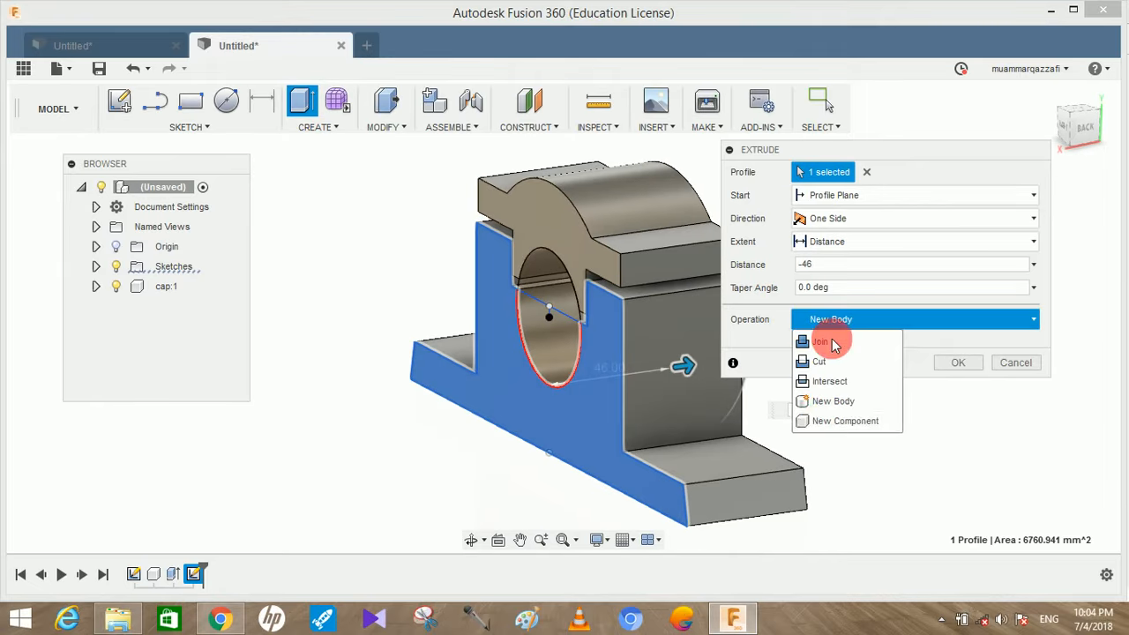
pyautogui.click(812, 421)
pyautogui.click(958, 364)
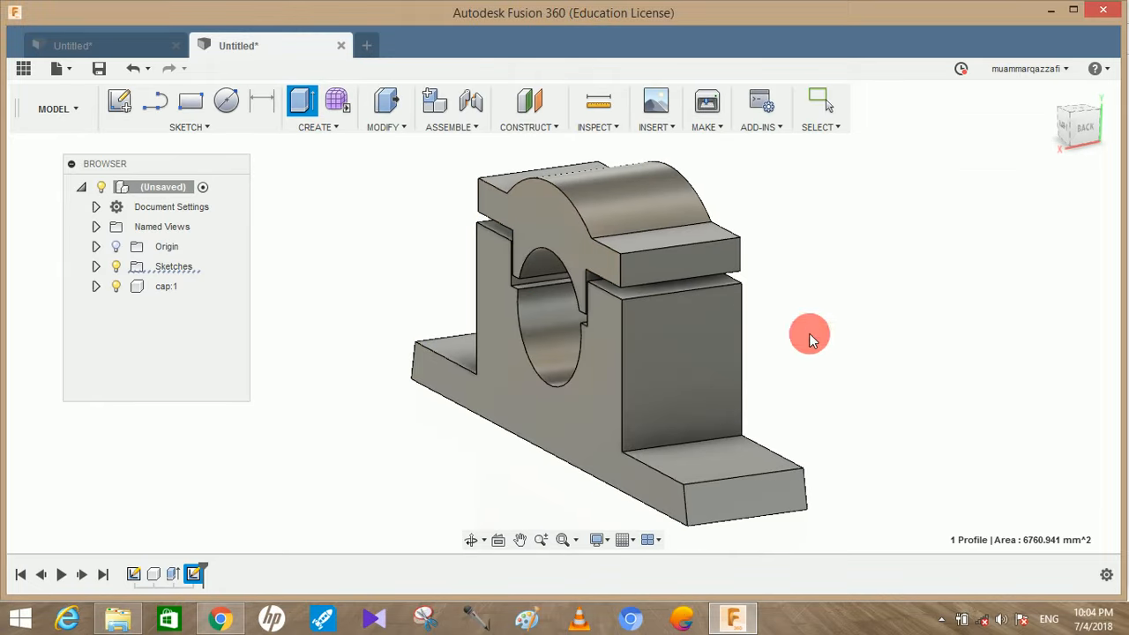
pyautogui.doubleClick(202, 308)
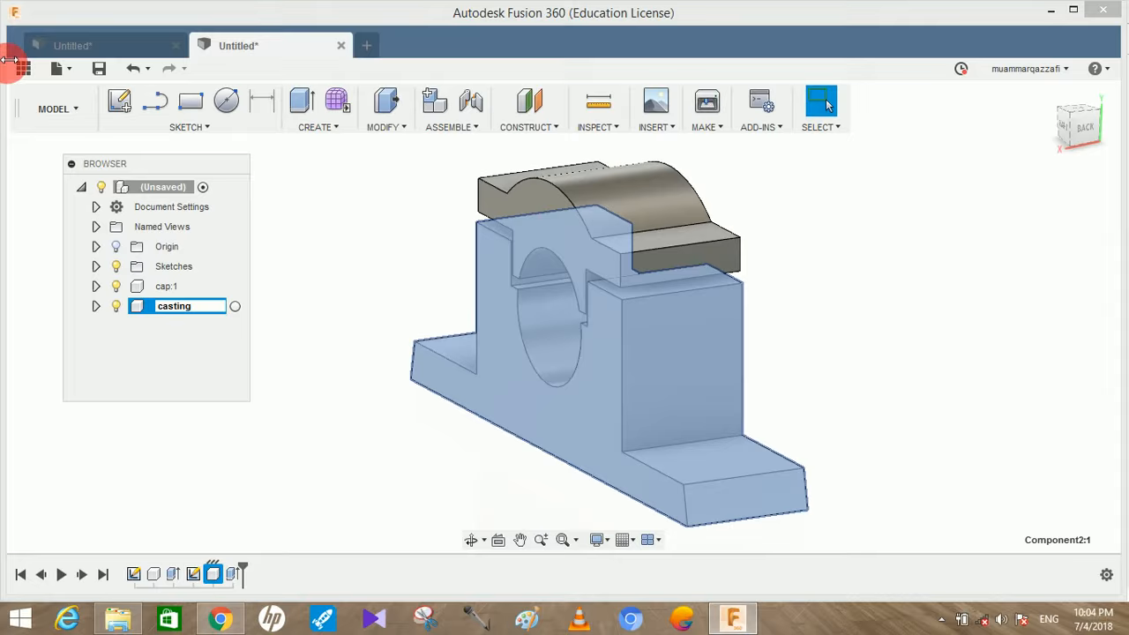
pyautogui.click(335, 255)
# Move the cap freely away from its seat in the casting and revert its position
pyautogui.keyDown('shift'); pyautogui.moveTo(340, 262); pyautogui.dragTo(457, 296, button='middle'); pyautogui.keyUp('shift')
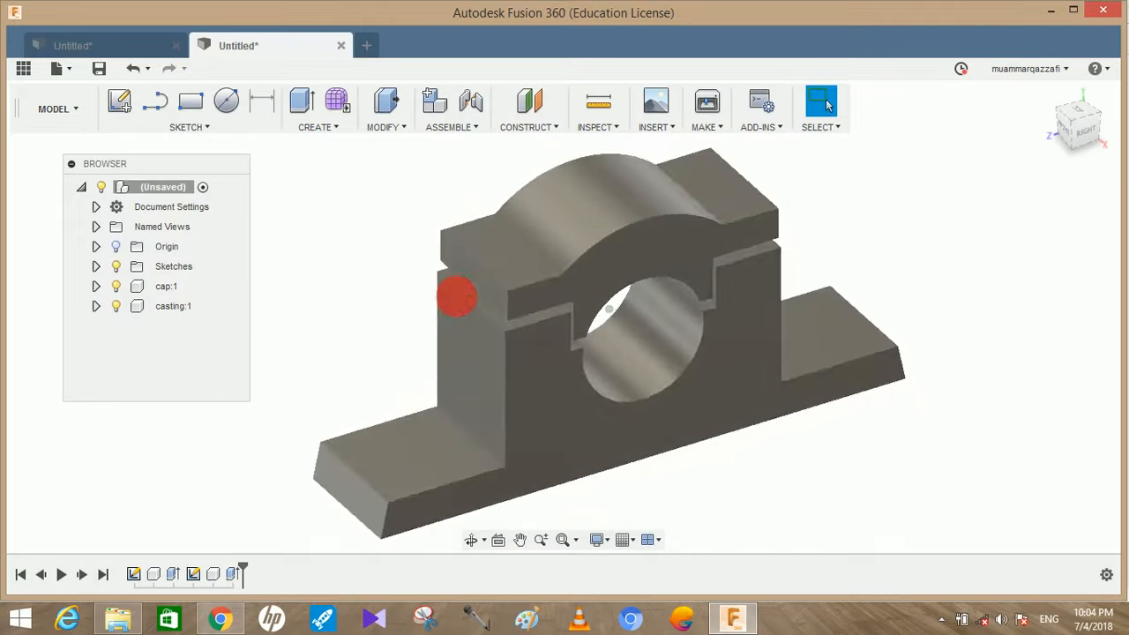
pyautogui.moveTo(597, 246); pyautogui.dragTo(828, 187)
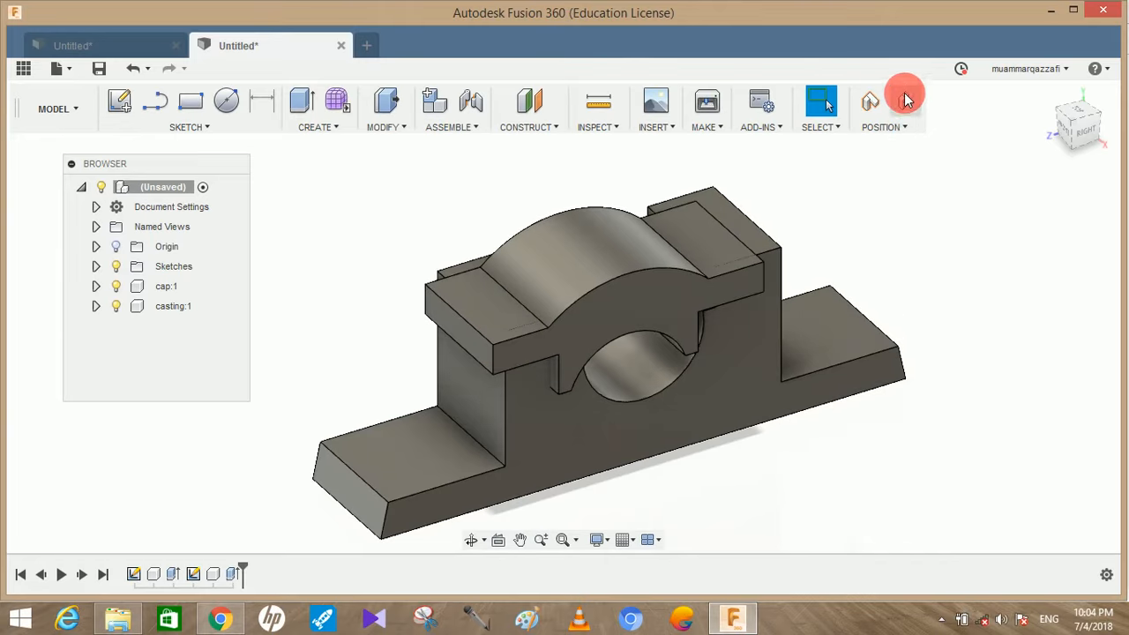
pyautogui.click(906, 104)
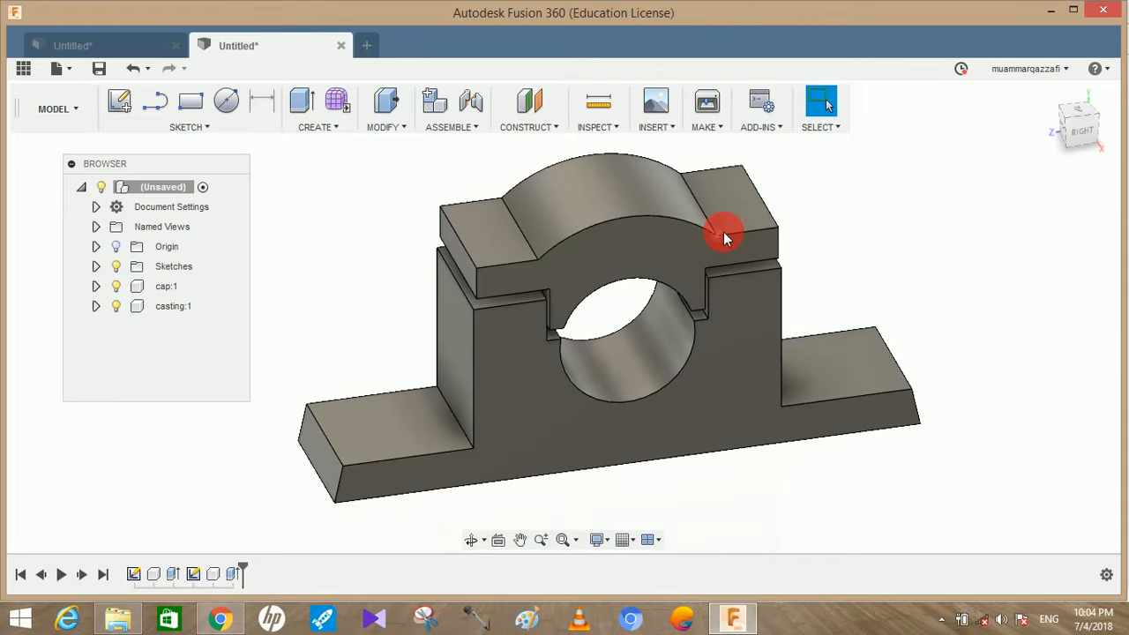
# Start a new sketch on the top face of one of the cap's side flanges
pyautogui.moveTo(854, 279)
pyautogui.mouseDown()
pyautogui.moveTo(831, 242)
pyautogui.moveTo(805, 247)
pyautogui.moveTo(873, 271)
pyautogui.moveTo(801, 339)
pyautogui.mouseUp()
pyautogui.click(820, 103)
pyautogui.moveTo(782, 281)
pyautogui.mouseDown()
pyautogui.moveTo(794, 303)
pyautogui.moveTo(663, 285)
pyautogui.mouseUp()
pyautogui.click(661, 278)
pyautogui.click(120, 100)
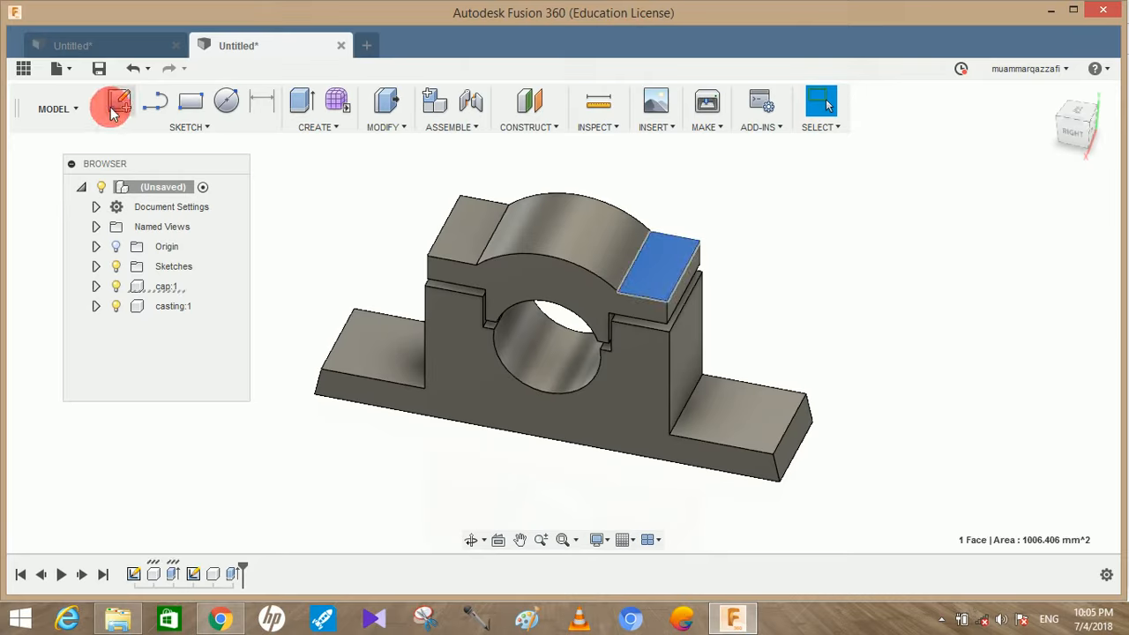
pyautogui.click(599, 327)
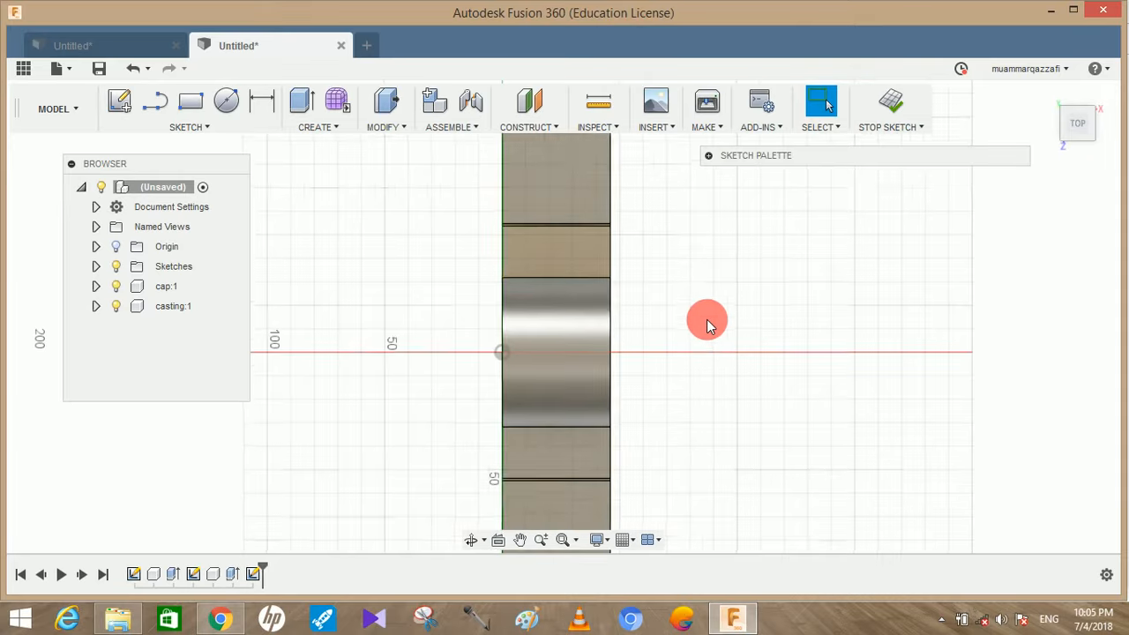
# Draw a horizontal line from the origin across the cap and snap its outer end to the cap's opposite edge
pyautogui.press('l')
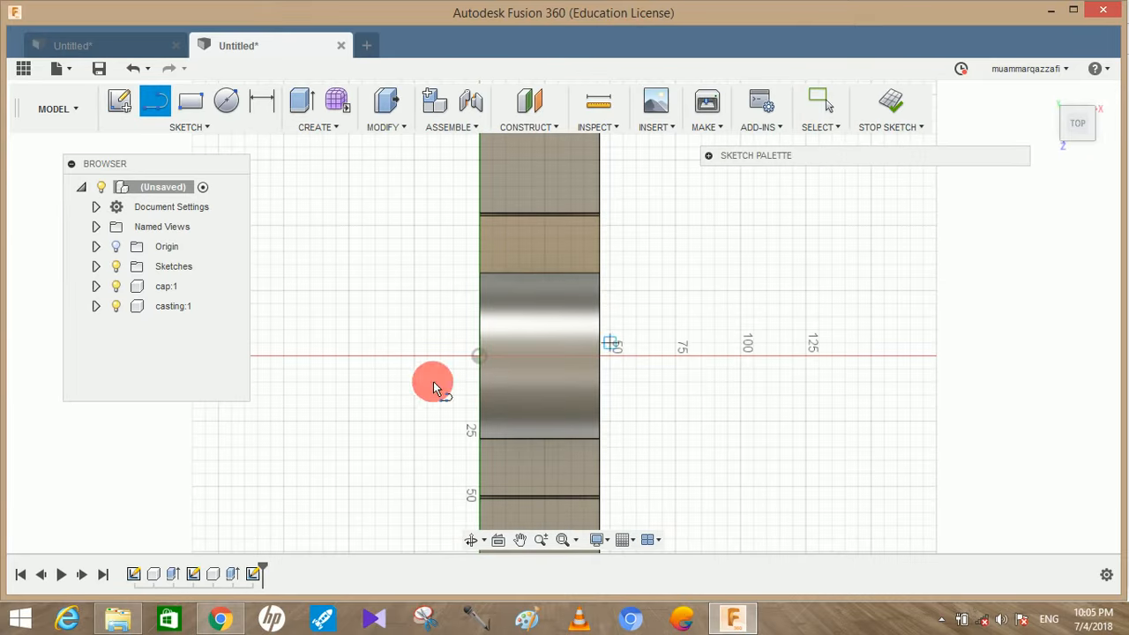
pyautogui.click(479, 356)
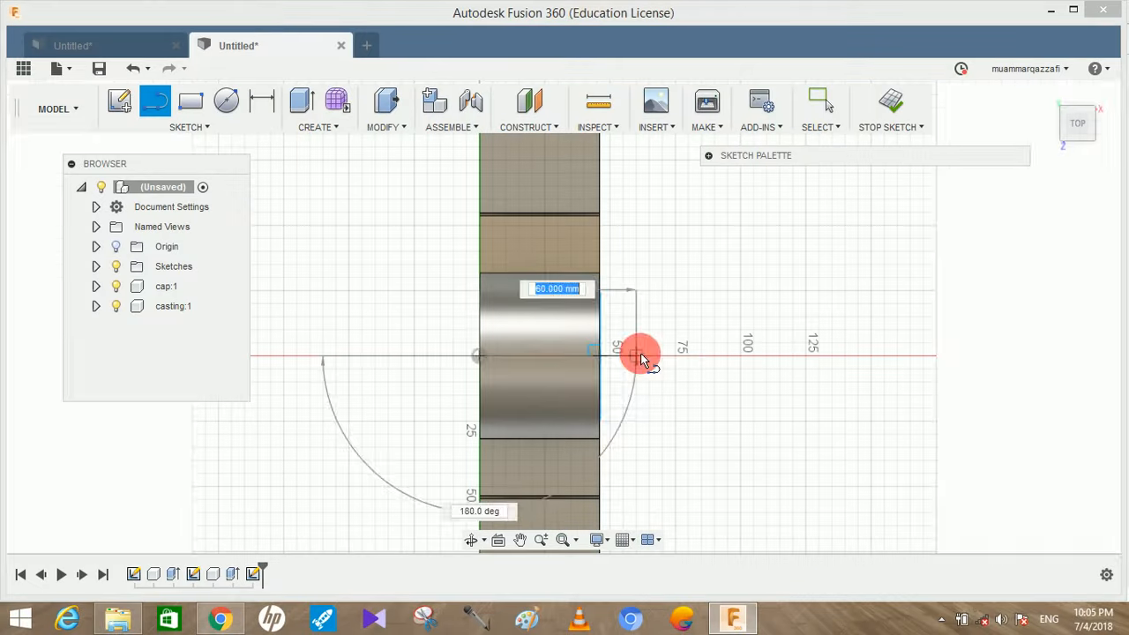
pyautogui.click(639, 355)
pyautogui.click(647, 401)
pyautogui.moveTo(734, 422); pyautogui.dragTo(709, 345, button='middle')
pyautogui.scroll(1, 656, 309)
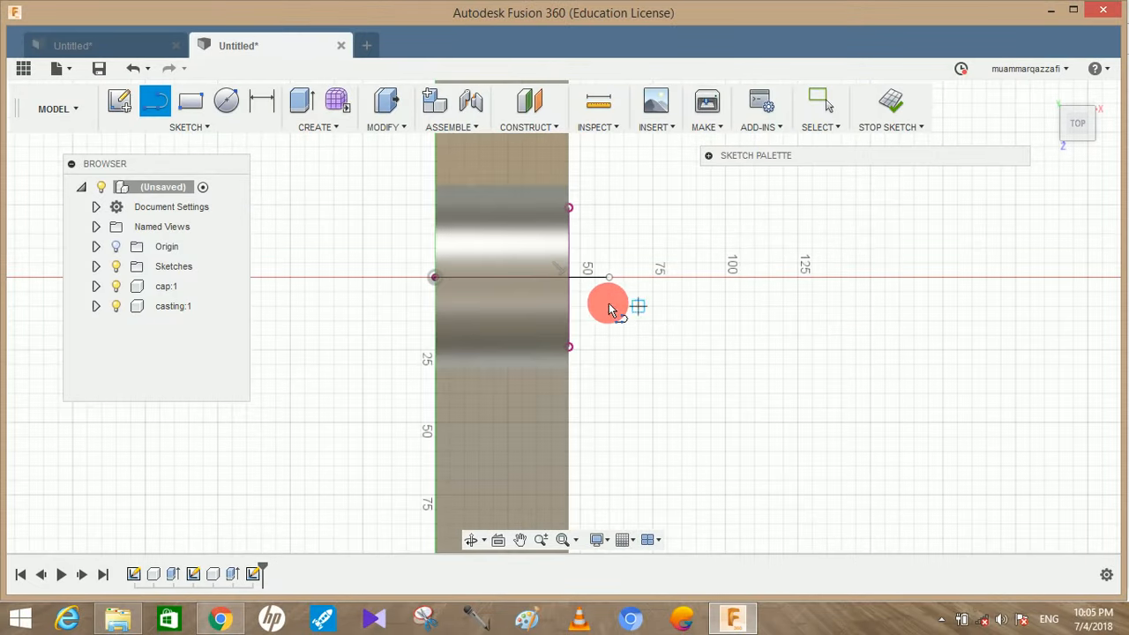
pyautogui.scroll(1, 609, 295)
pyautogui.press('Escape')
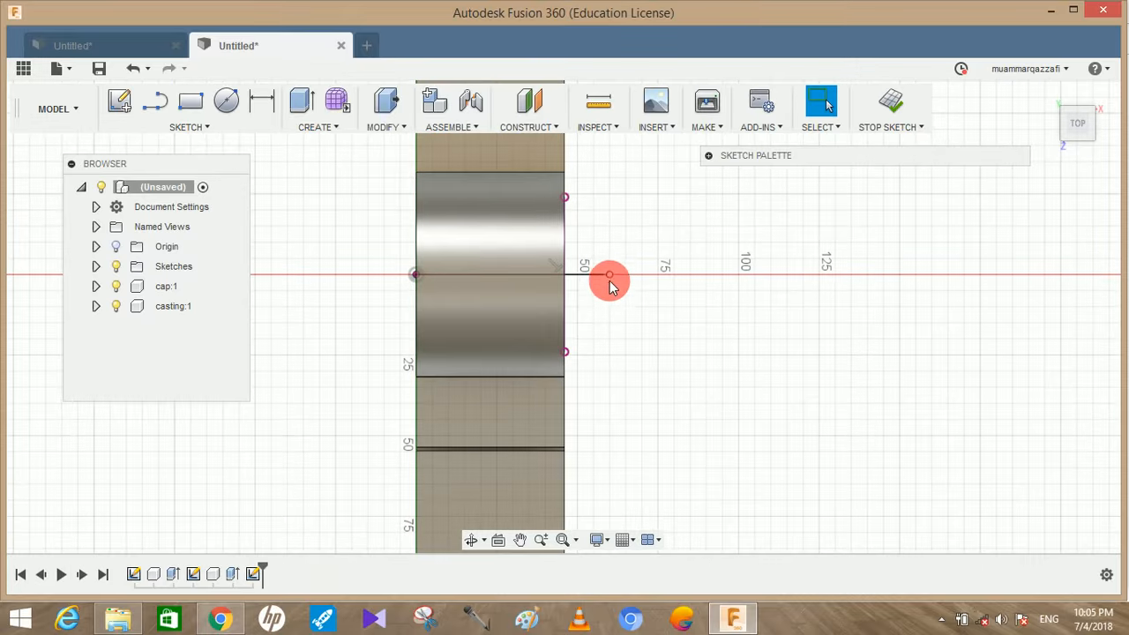
pyautogui.moveTo(611, 281); pyautogui.dragTo(566, 280)
pyautogui.click(474, 289)
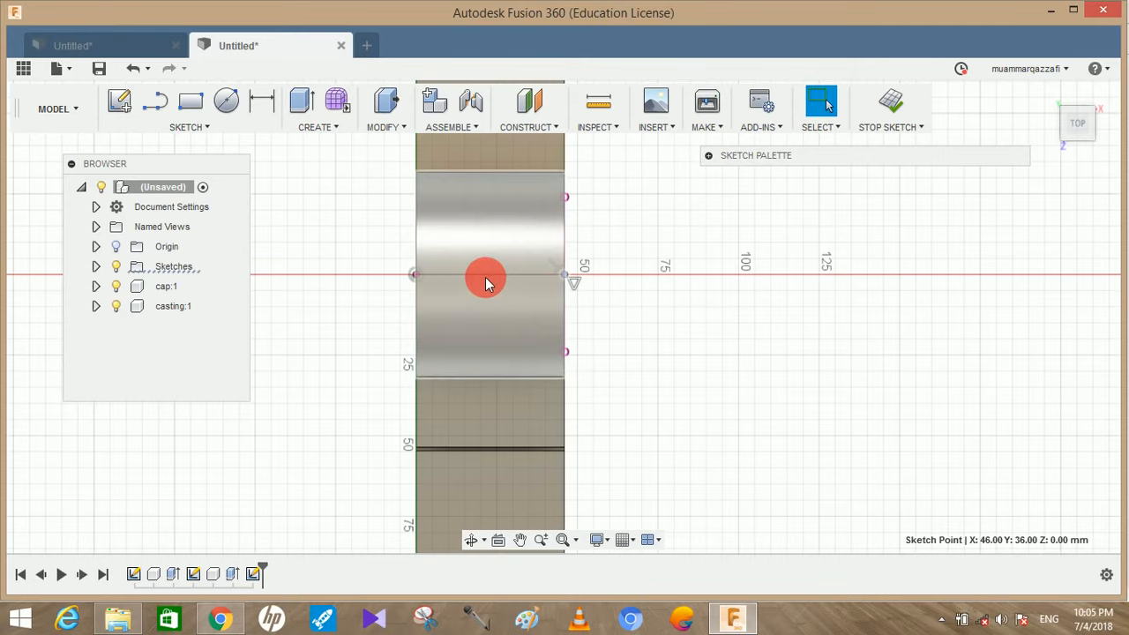
# Draw a 39 mm line from the midpoint of the horizontal line, perpendicular to it, onto the cap's flange
pyautogui.press('l')
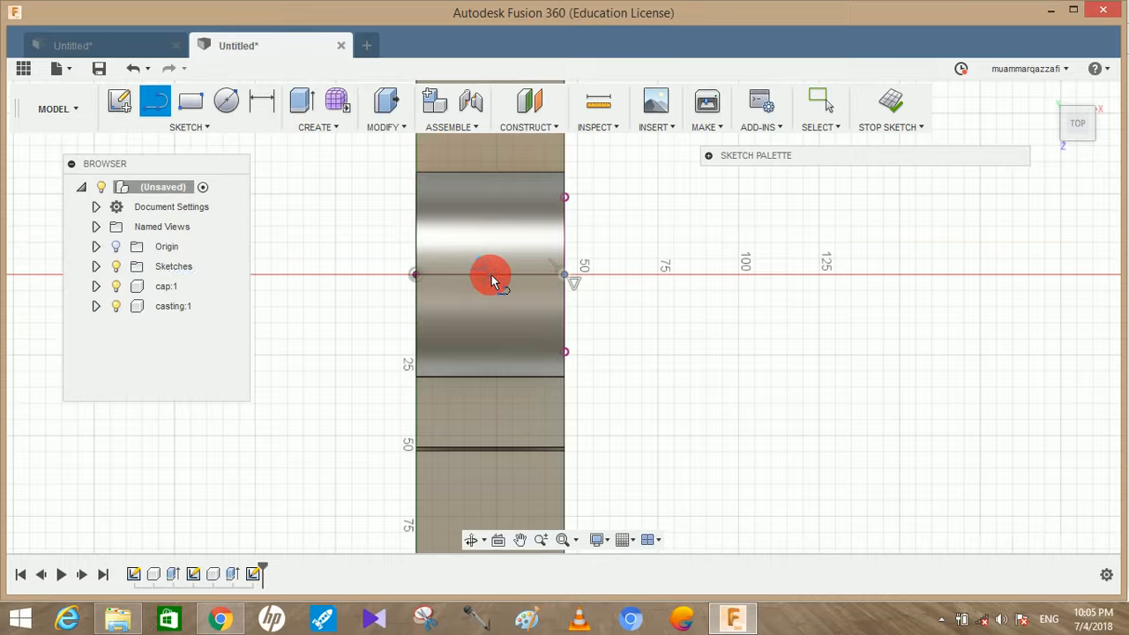
pyautogui.click(492, 276)
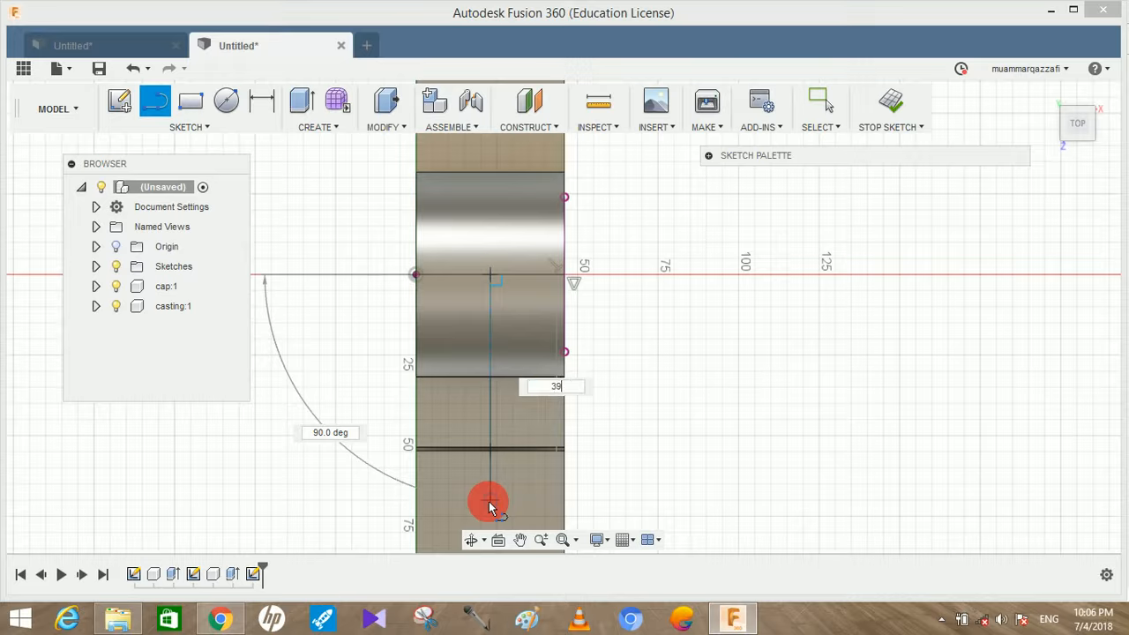
pyautogui.press('Return')
pyautogui.press('Escape')
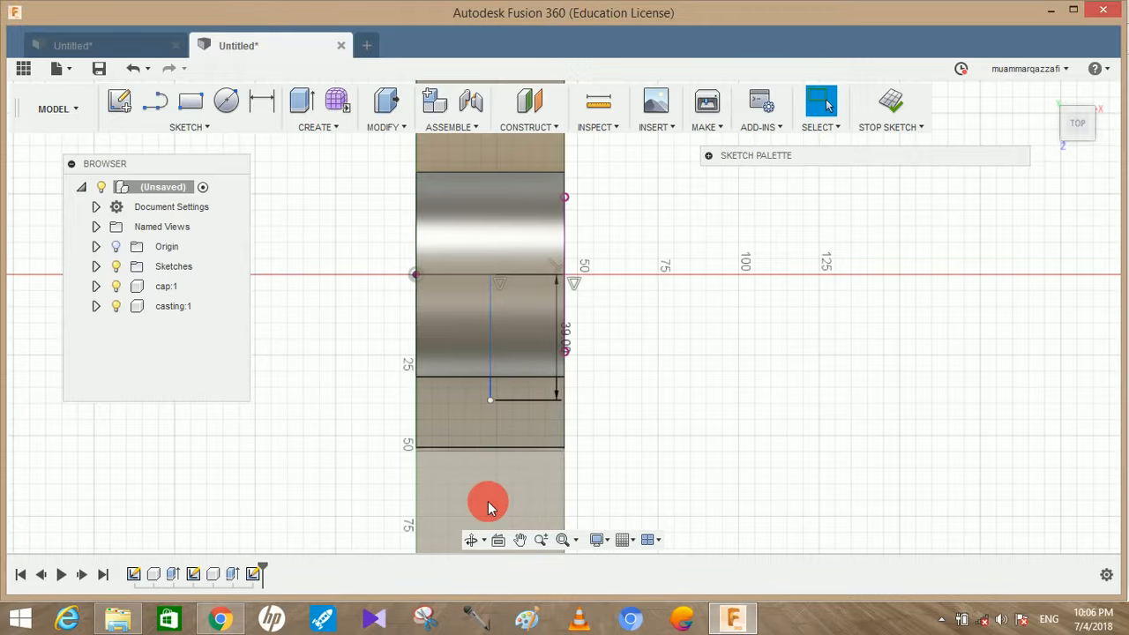
# Draw a 12 mm diameter circle centred on the free end of the 39 mm line on the cap's flange
pyautogui.press('c')
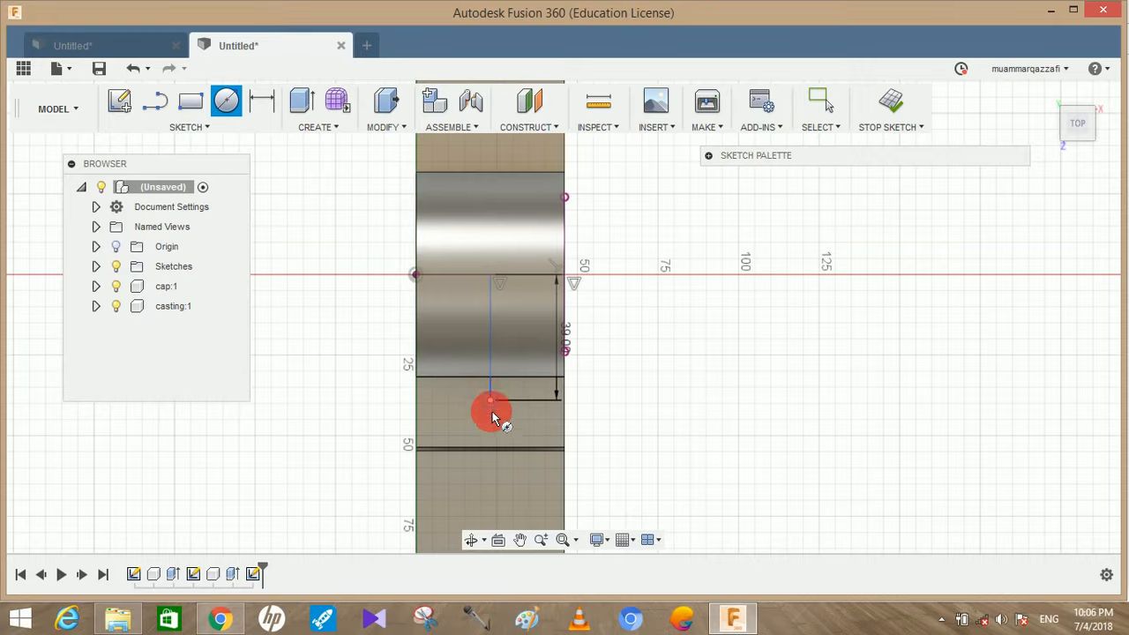
pyautogui.click(491, 411)
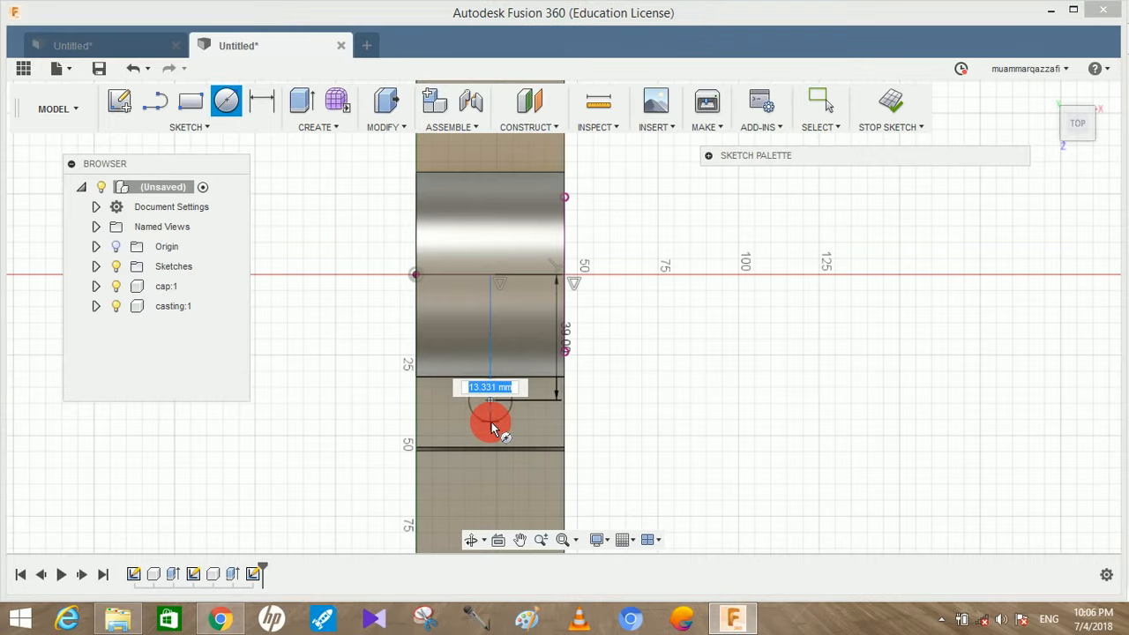
pyautogui.press('Return')
pyautogui.press('Escape')
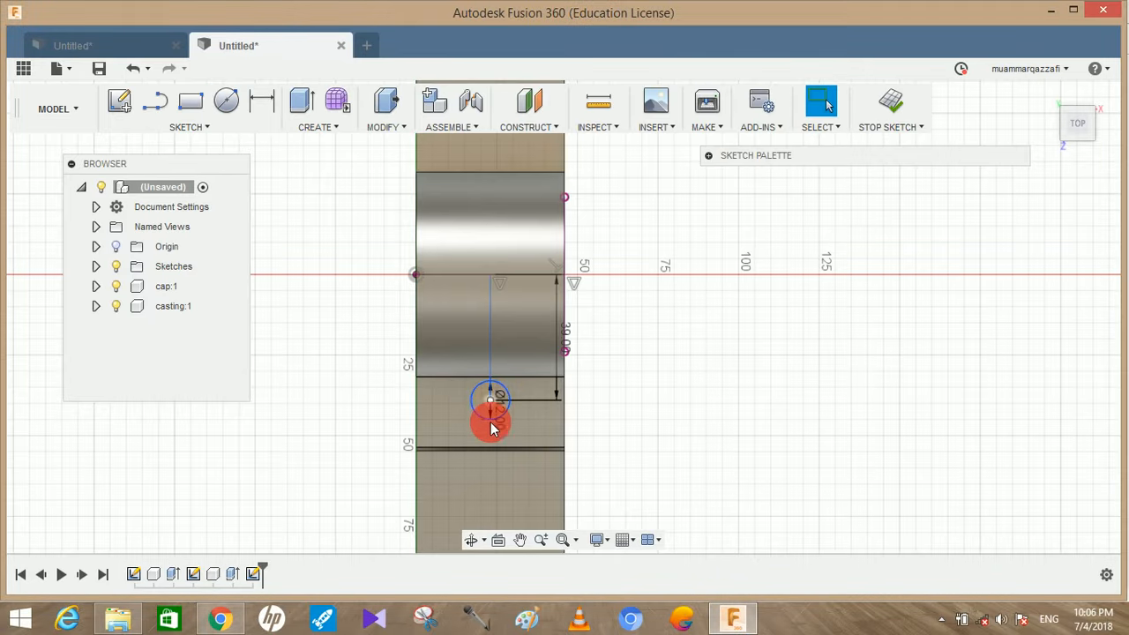
pyautogui.scroll(-2, 345, 281)
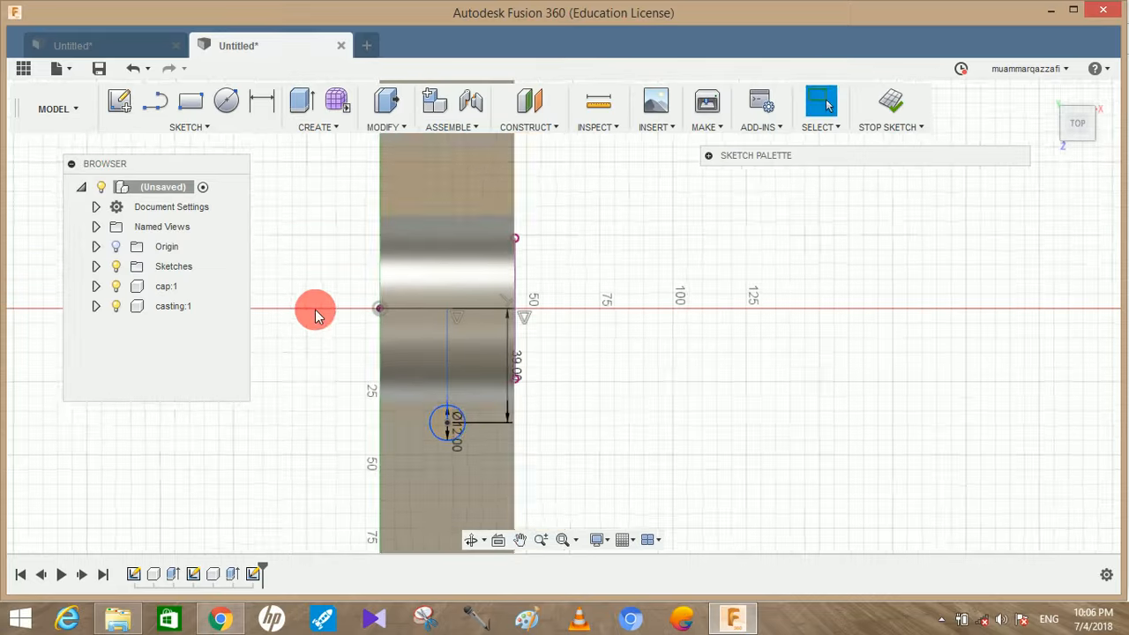
pyautogui.moveTo(318, 322); pyautogui.dragTo(307, 271)
pyautogui.press('Escape')
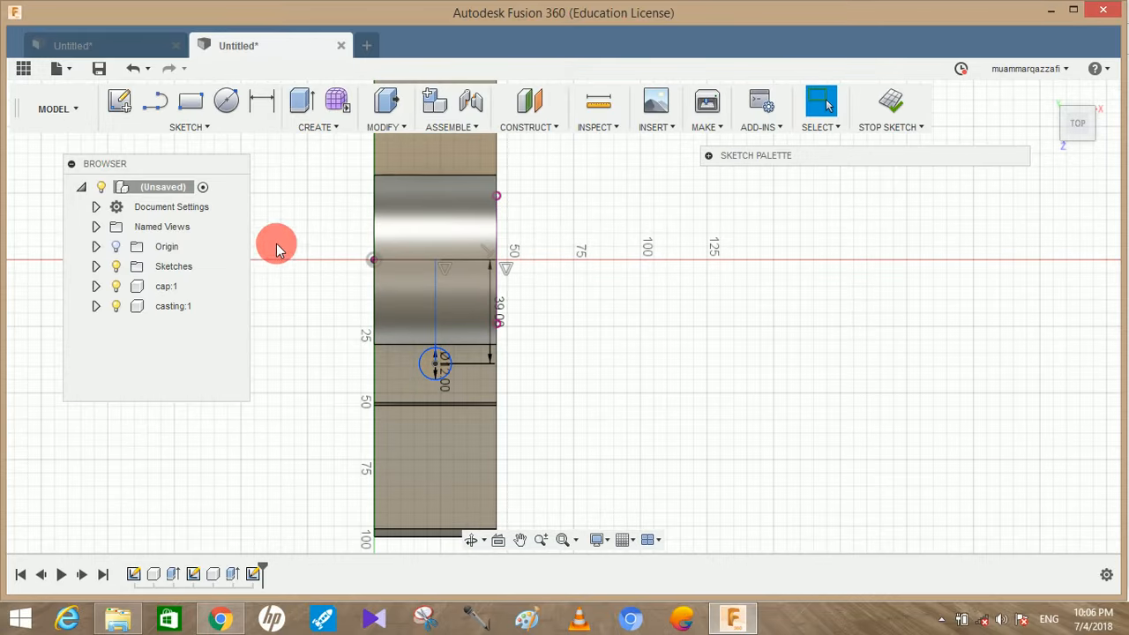
pyautogui.click(160, 106)
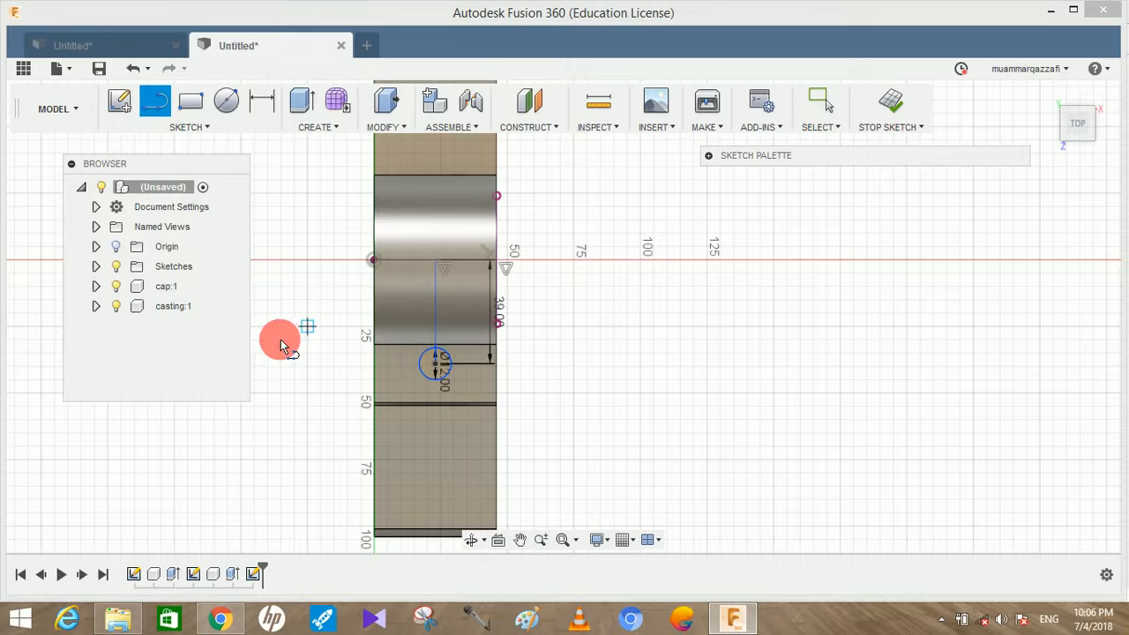
pyautogui.press('Escape')
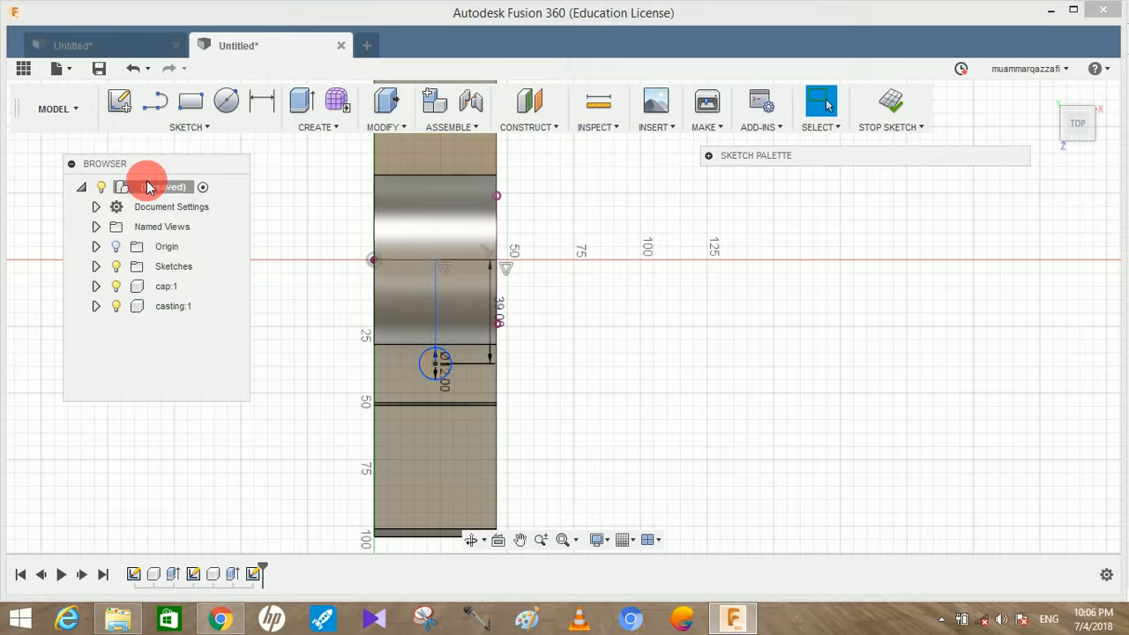
pyautogui.click(164, 127)
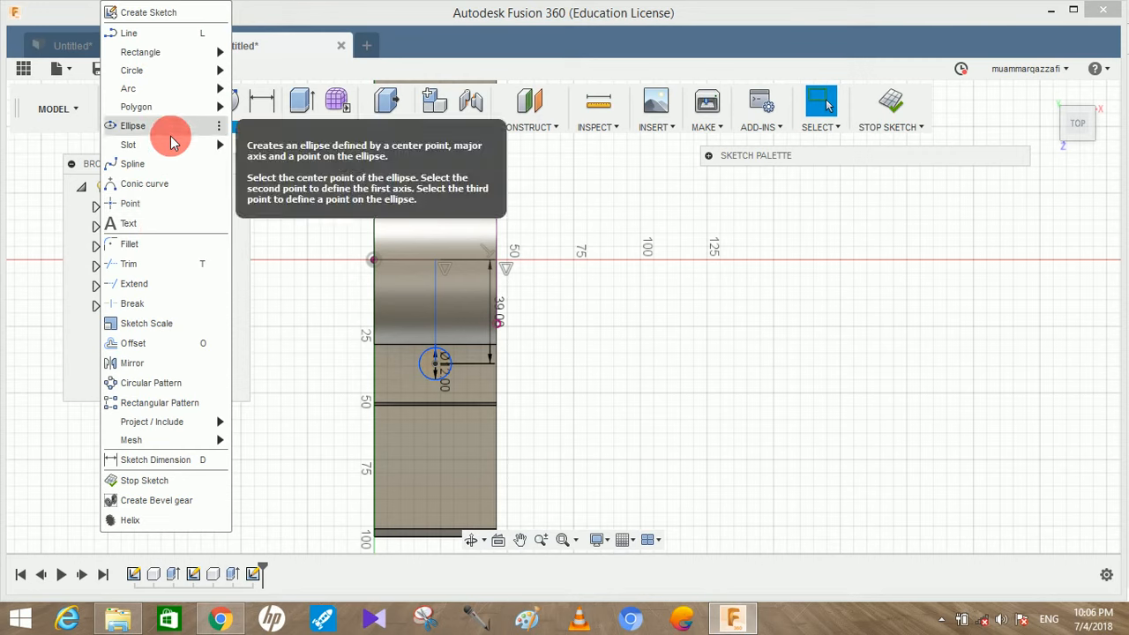
pyautogui.moveTo(221, 143)
pyautogui.click(269, 150)
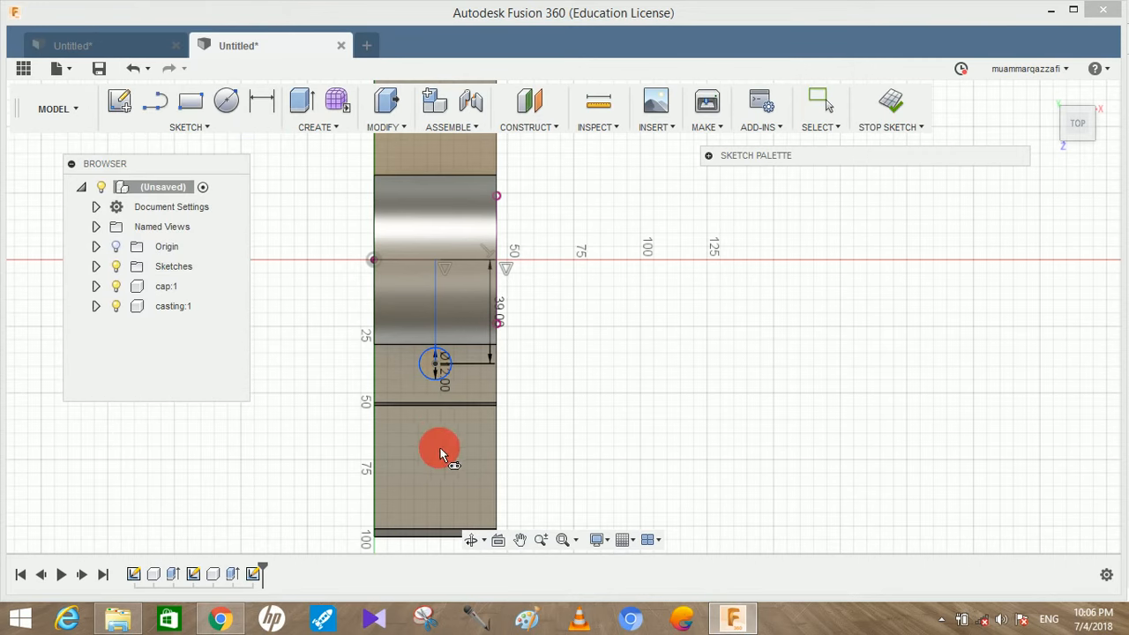
pyautogui.press('Escape')
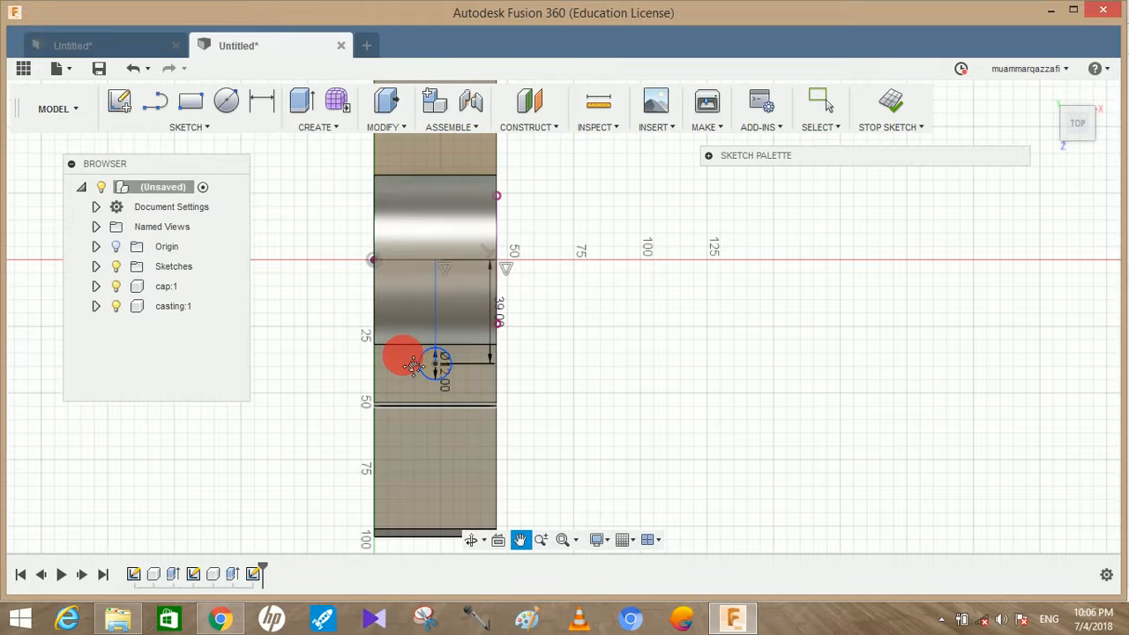
# Draw a 77 mm line from the horizontal line's midpoint, perpendicular to it and opposite the 39 mm line, over the casting's foot
pyautogui.moveTo(411, 330); pyautogui.dragTo(398, 365, button='middle')
pyautogui.click(154, 101)
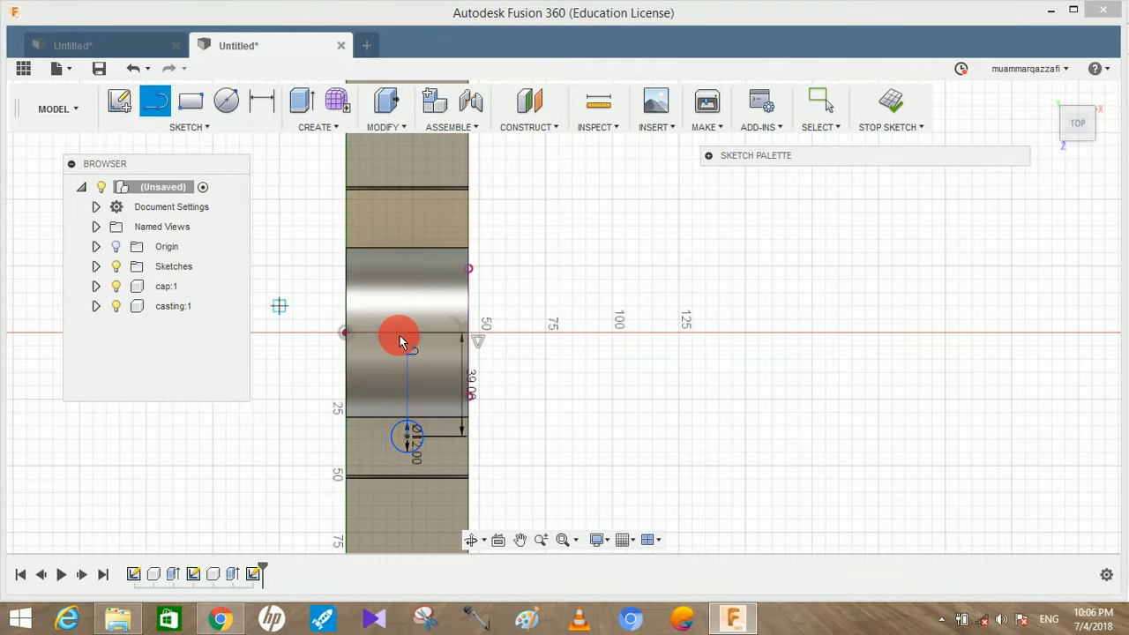
pyautogui.click(407, 335)
pyautogui.moveTo(413, 209); pyautogui.dragTo(410, 345, button='middle')
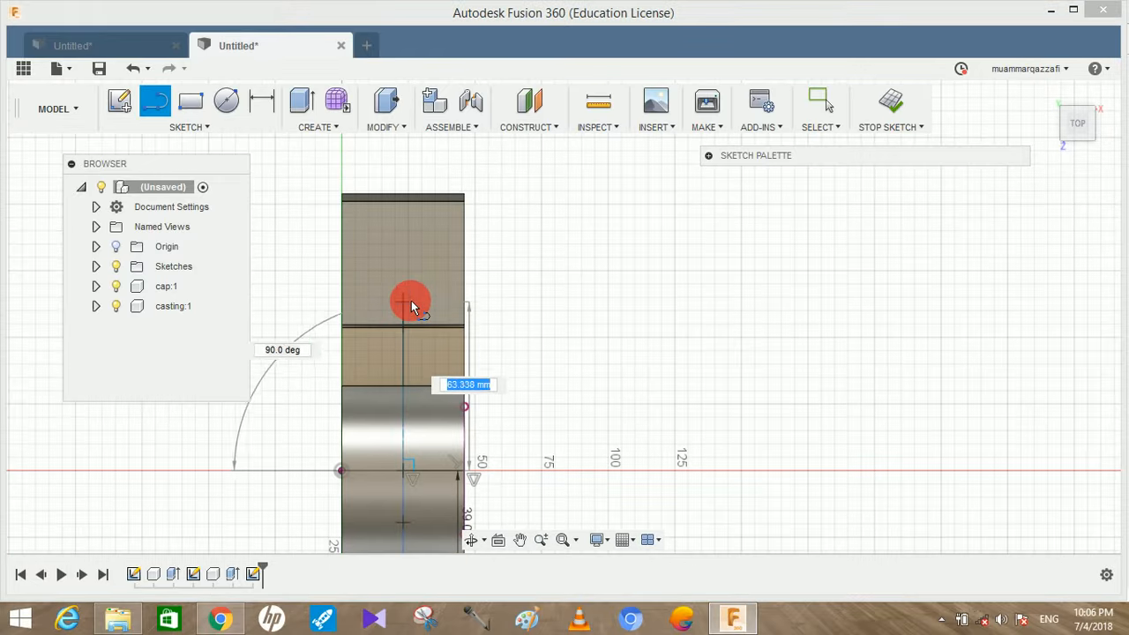
pyautogui.write('77')
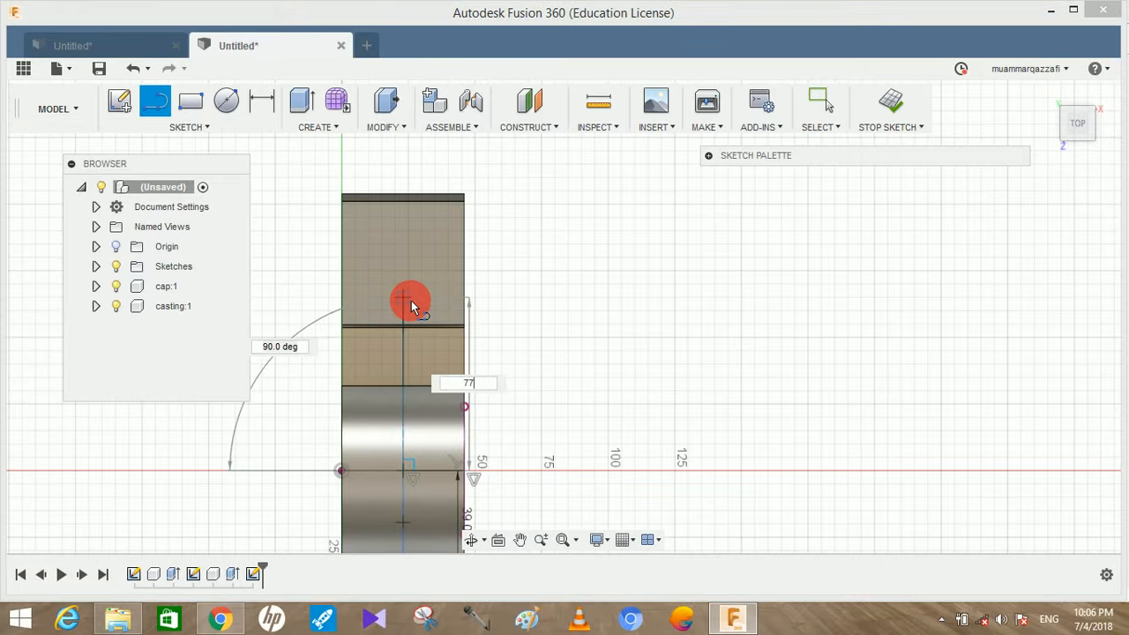
pyautogui.press('Return')
pyautogui.press('Escape')
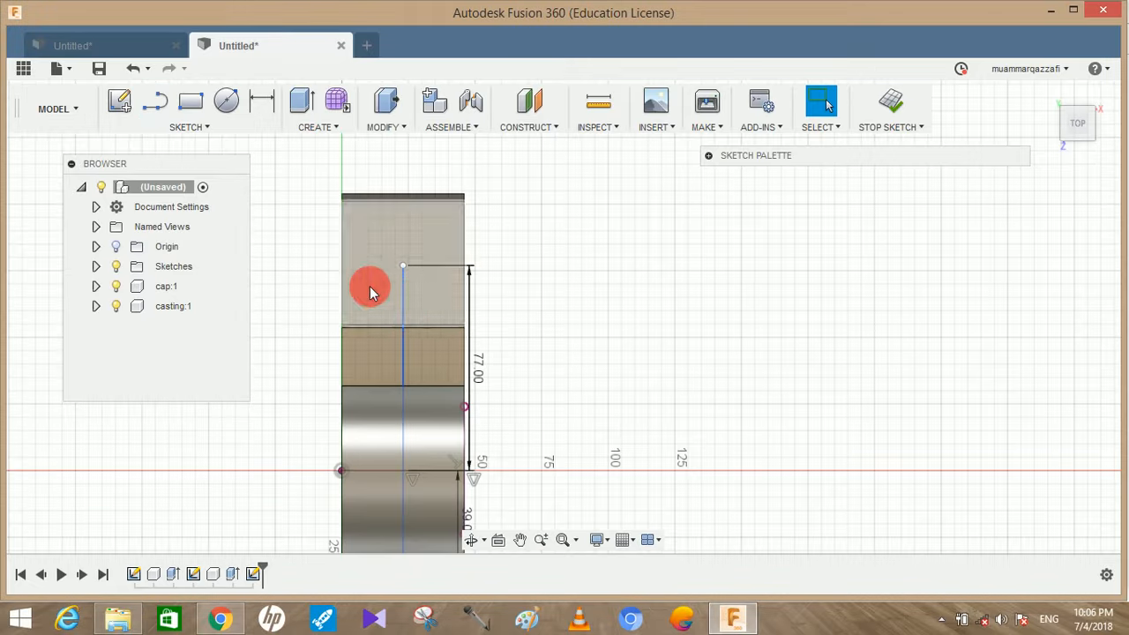
# Draw a center-to-center slot from the end of the 77 mm line, 8 mm between centers at 90° and 12 mm wide
pyautogui.click(208, 128)
pyautogui.moveTo(188, 151)
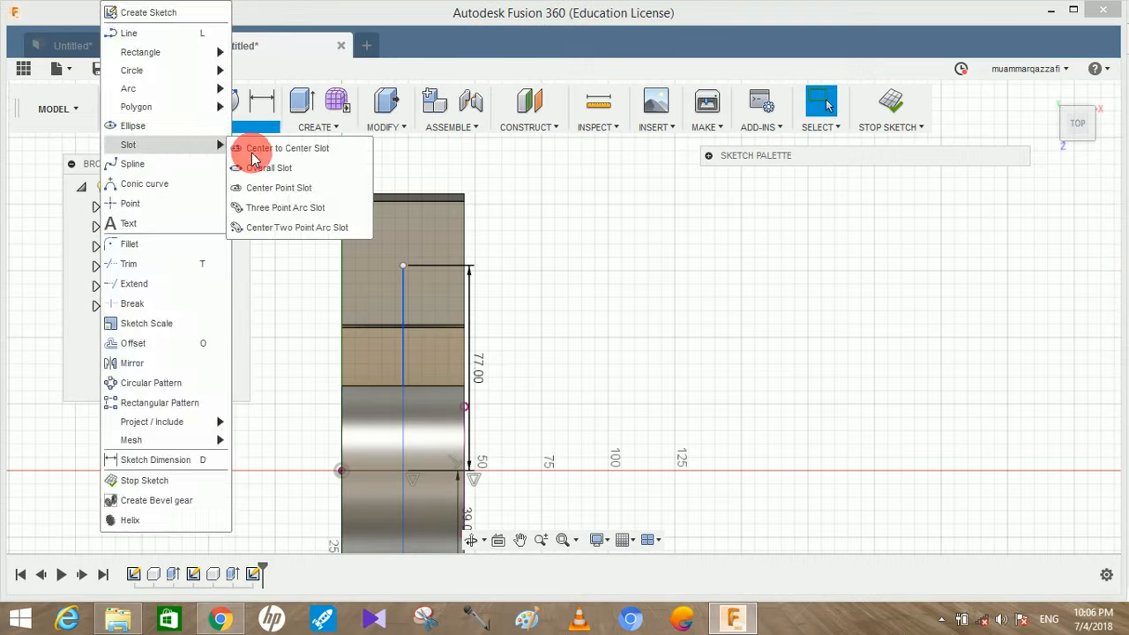
pyautogui.click(255, 152)
pyautogui.click(403, 265)
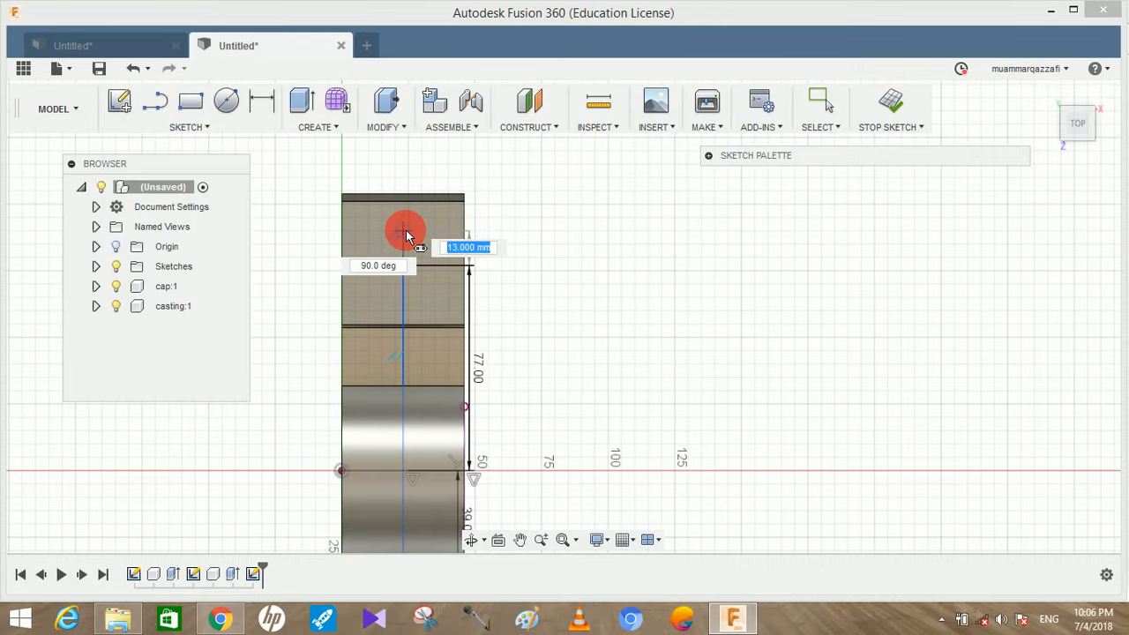
pyautogui.press('BackSpace')
pyautogui.write('8')
pyautogui.press('Tab')
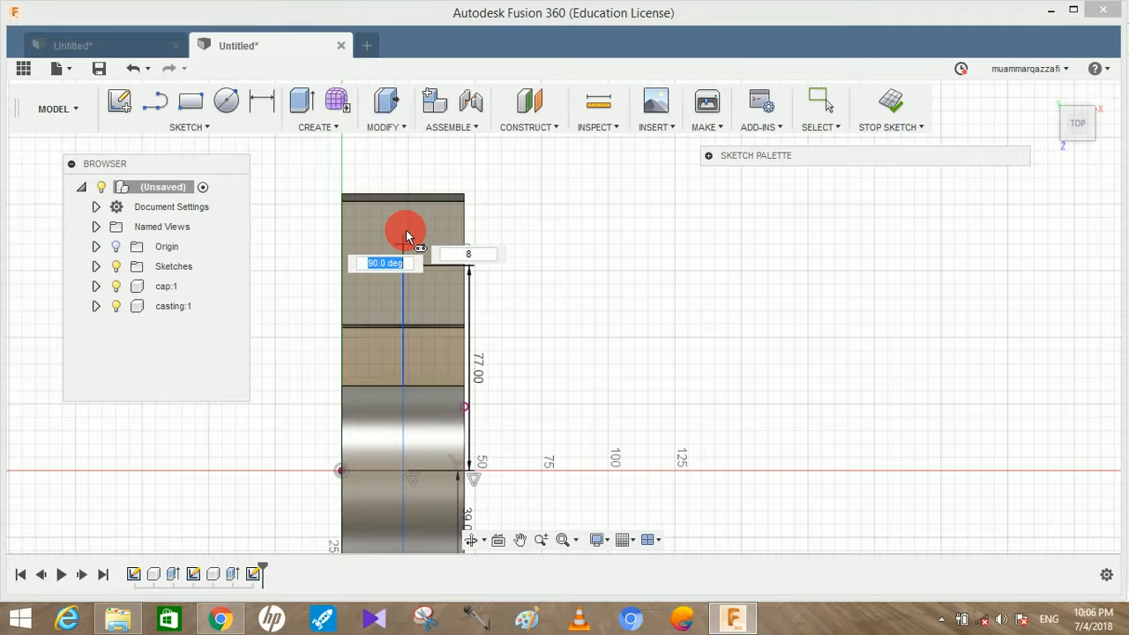
pyautogui.press('Return')
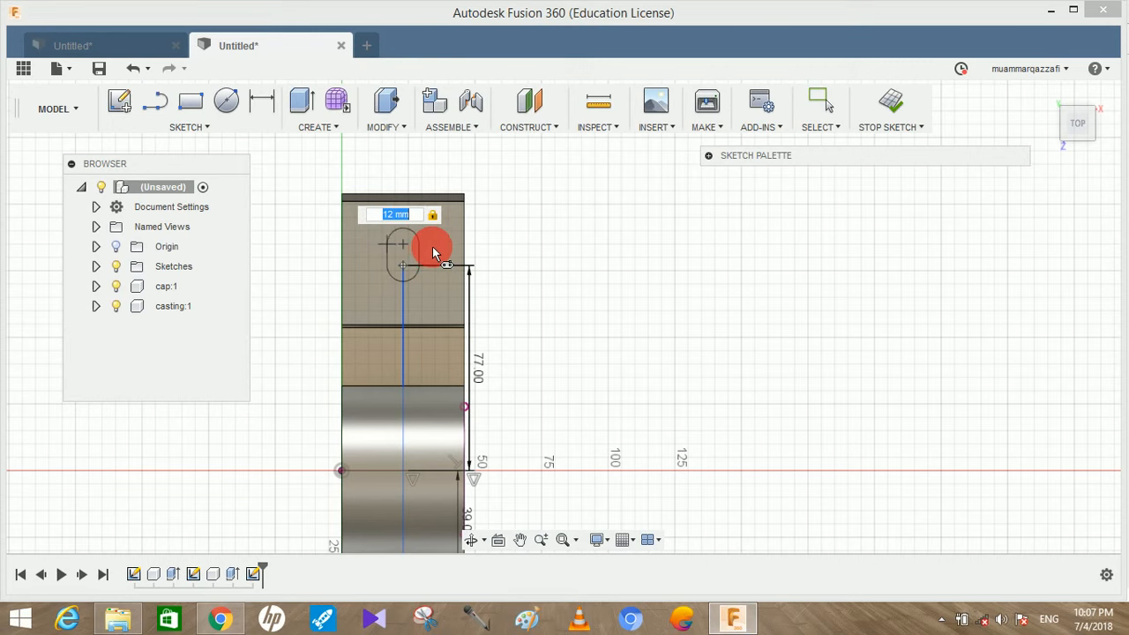
pyautogui.press('Return')
pyautogui.press('Escape')
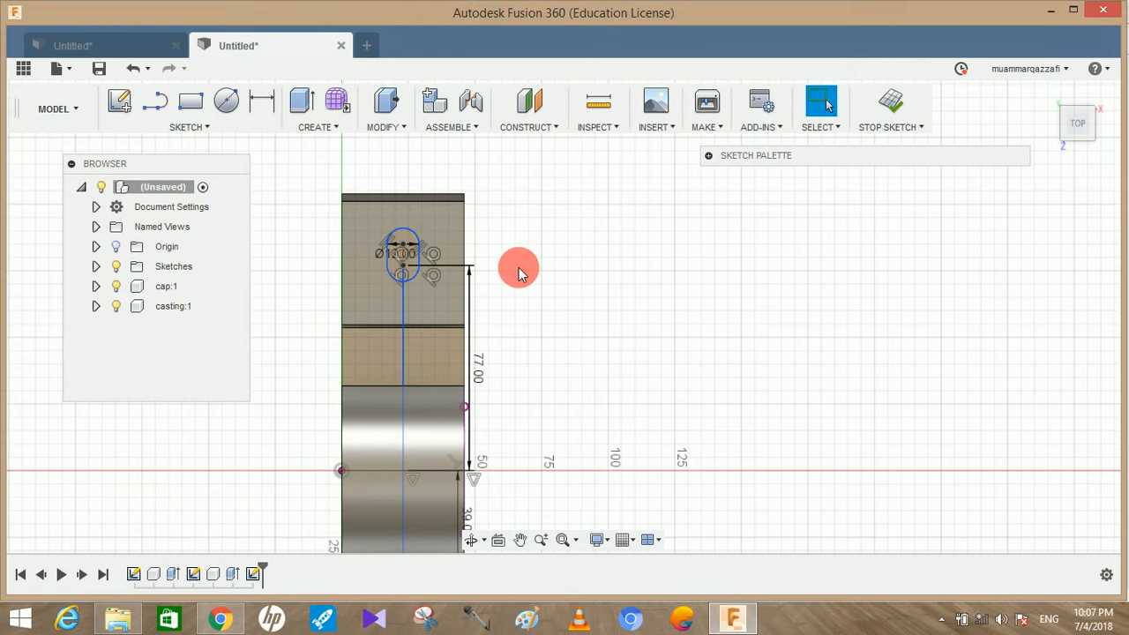
# Mirror the slot and the 12 mm circle about the horizontal line through the origin
pyautogui.scroll(-3, 518, 268)
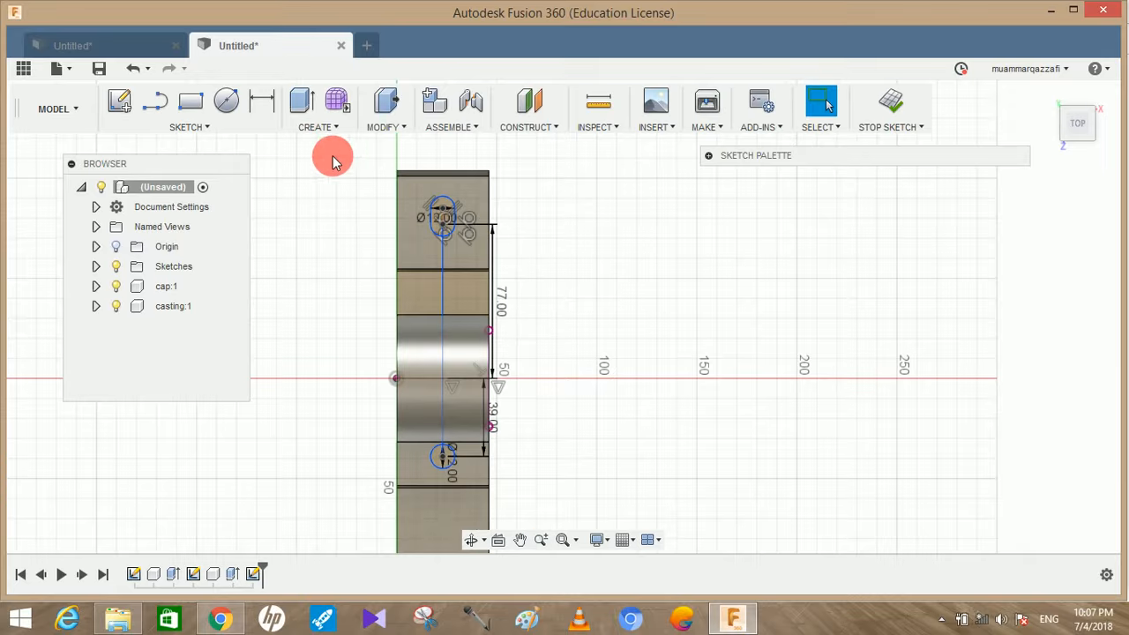
pyautogui.click(209, 127)
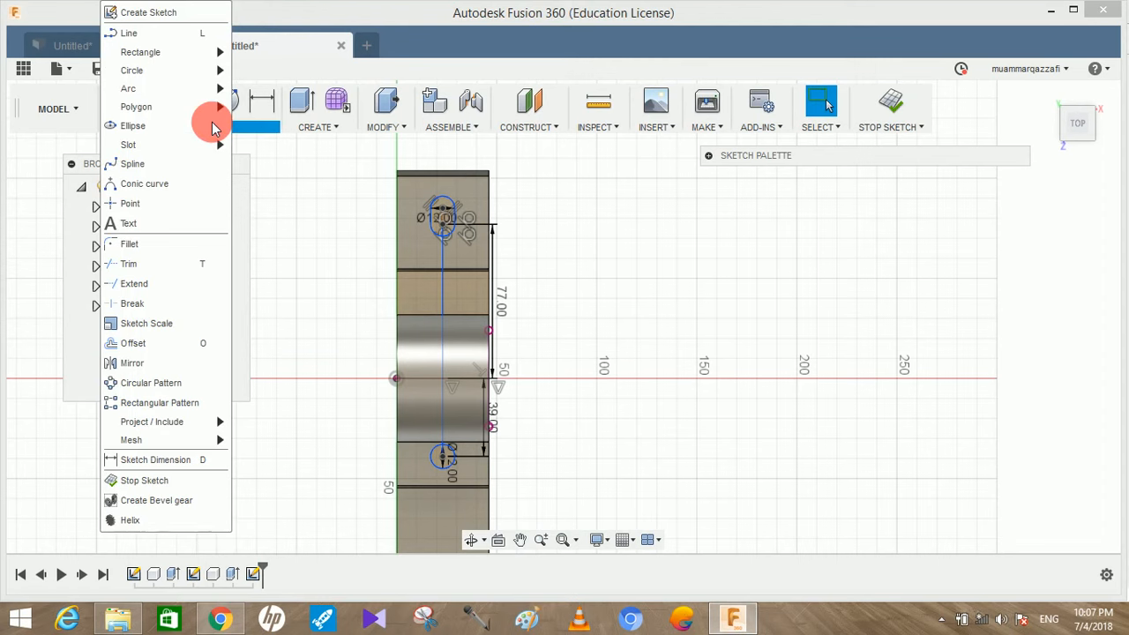
pyautogui.click(165, 363)
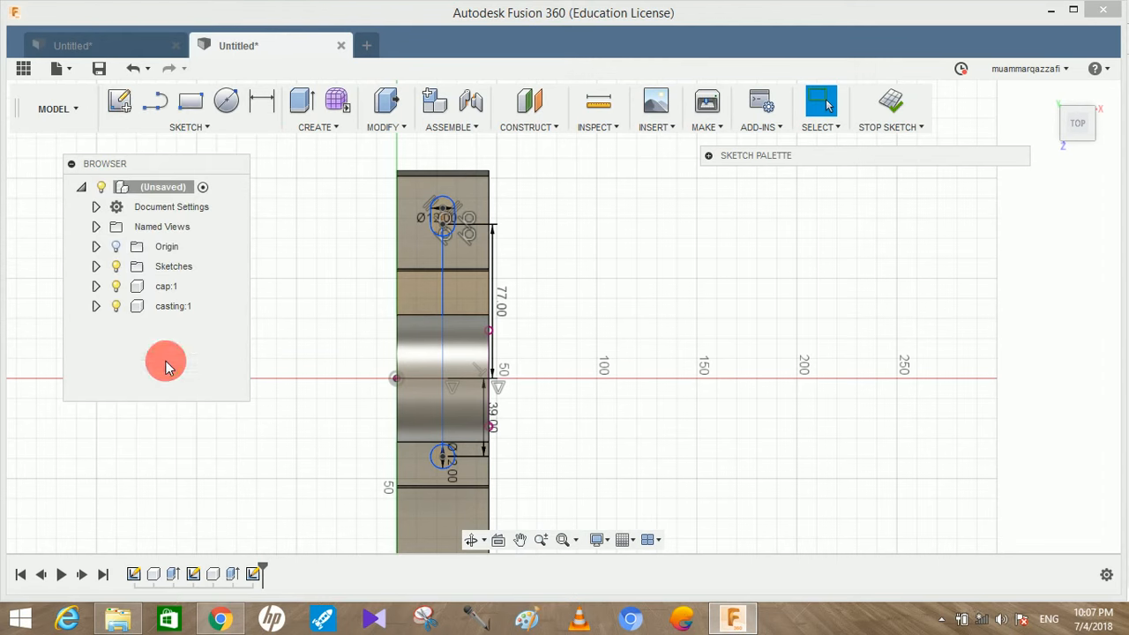
pyautogui.click(457, 218)
pyautogui.scroll(2, 450, 213)
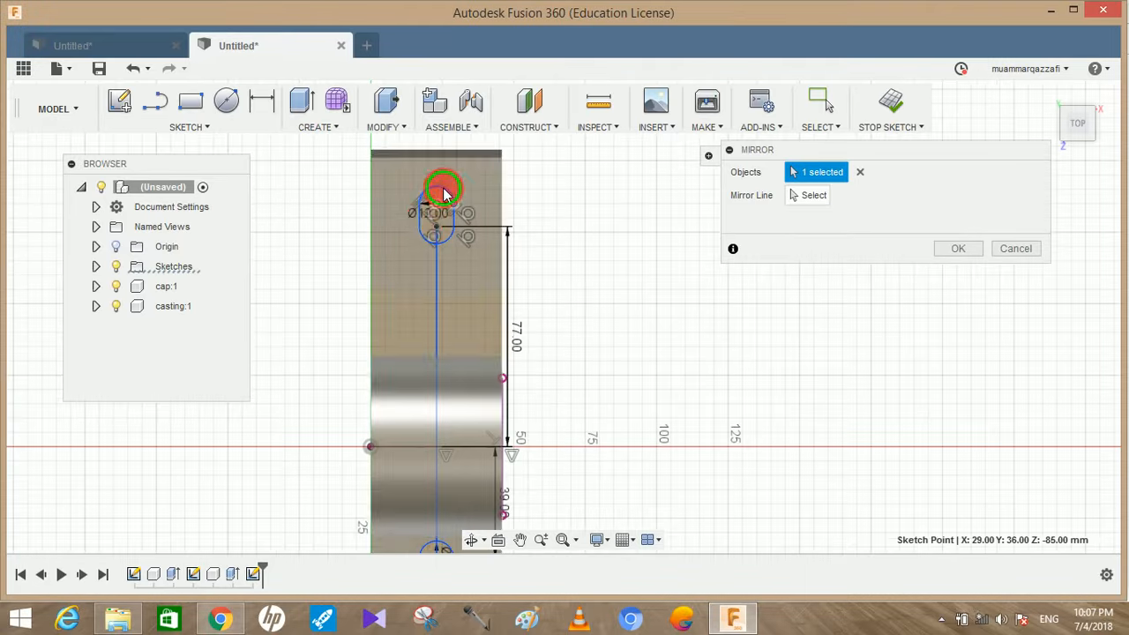
pyautogui.click(425, 222)
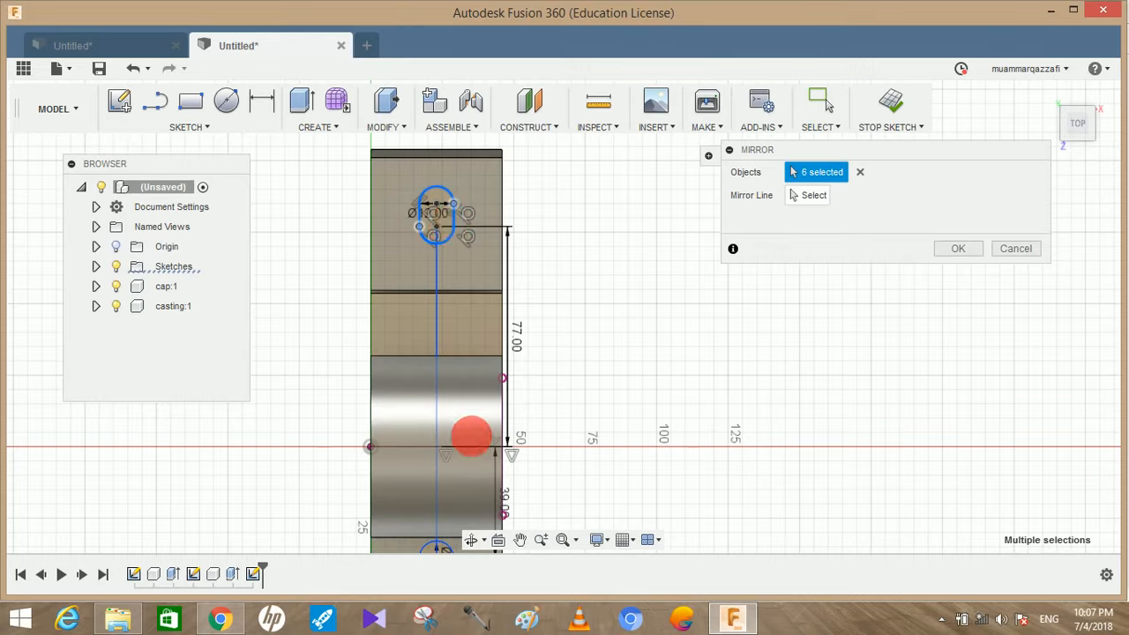
pyautogui.moveTo(469, 433); pyautogui.dragTo(456, 280, button='middle')
pyautogui.click(441, 396)
pyautogui.click(441, 395)
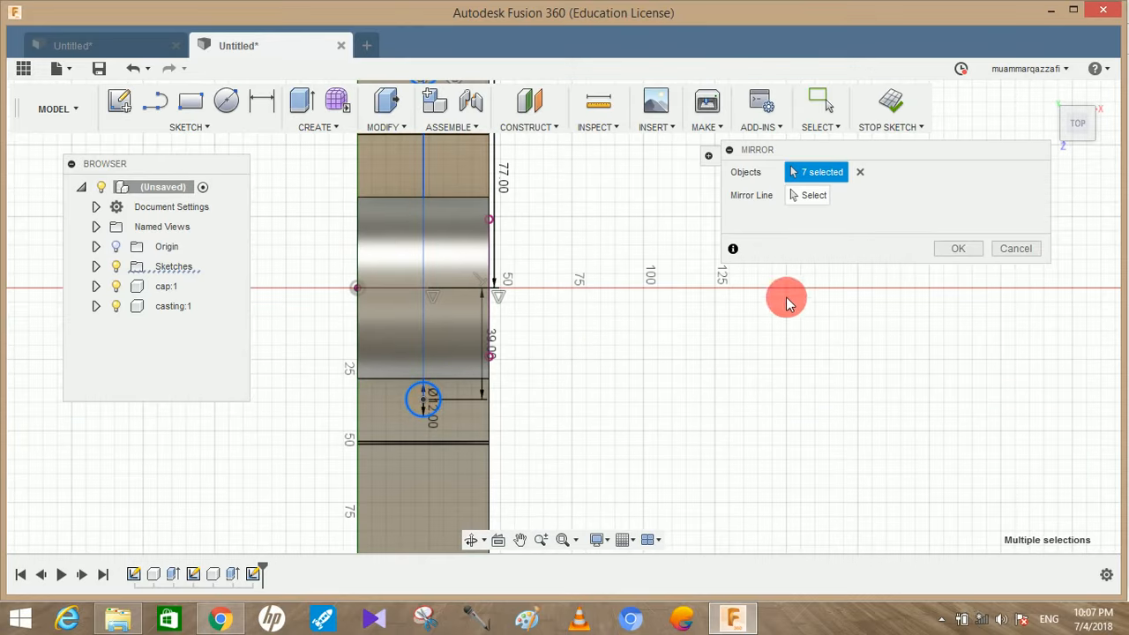
pyautogui.click(813, 201)
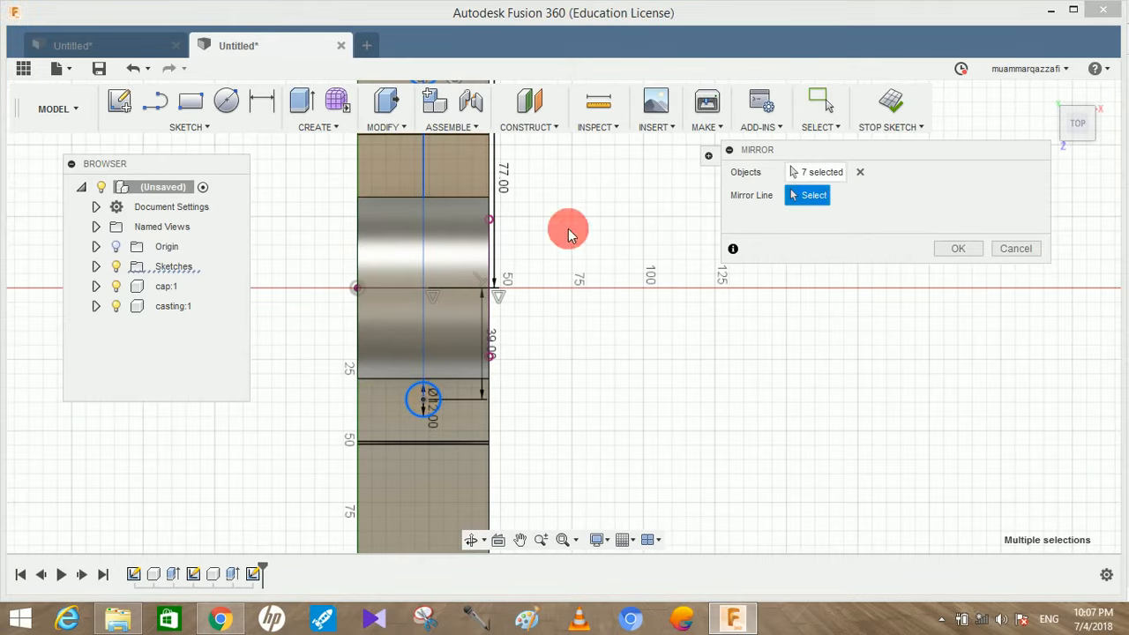
pyautogui.click(451, 294)
pyautogui.scroll(-3, 629, 335)
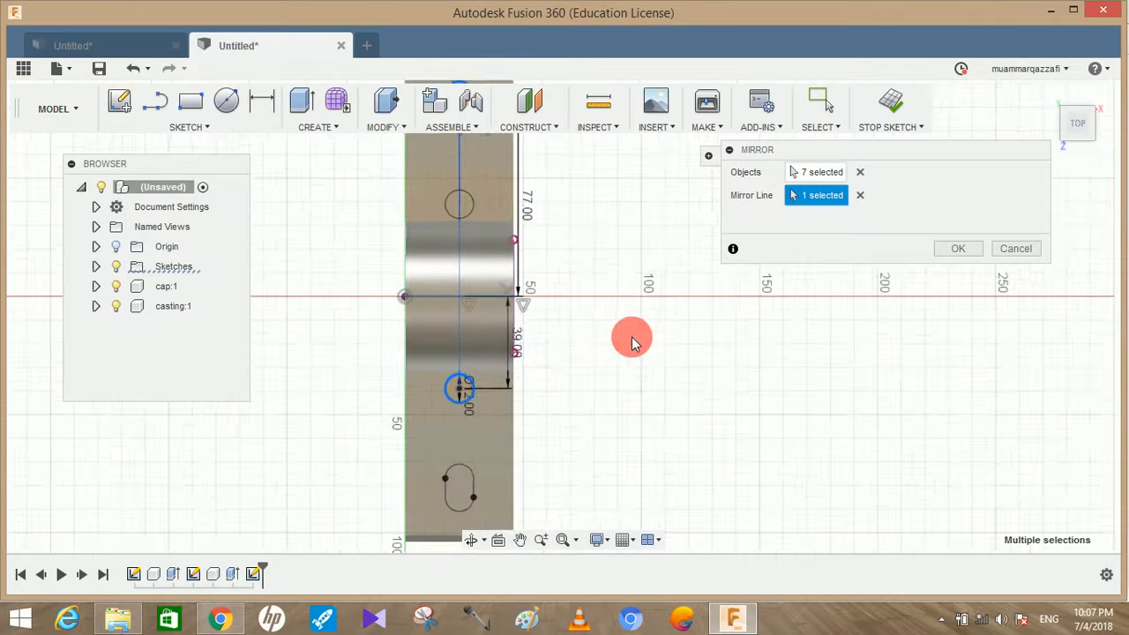
pyautogui.click(939, 254)
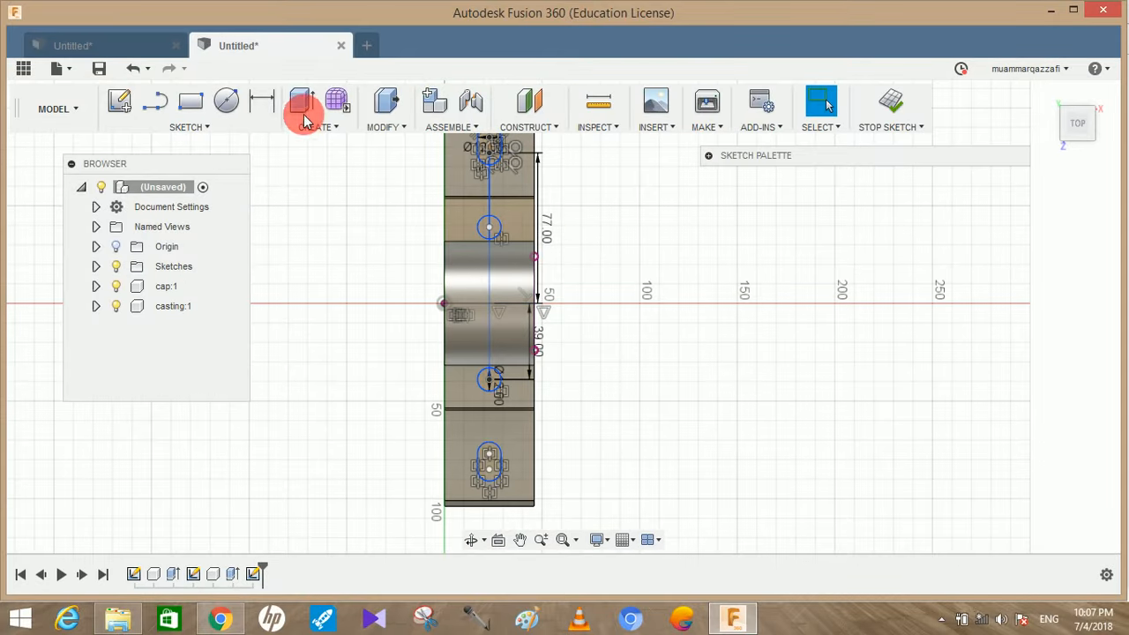
# Extrude both circles and both slots as a cut of -130 mm through the cap and the casting
pyautogui.click(302, 102)
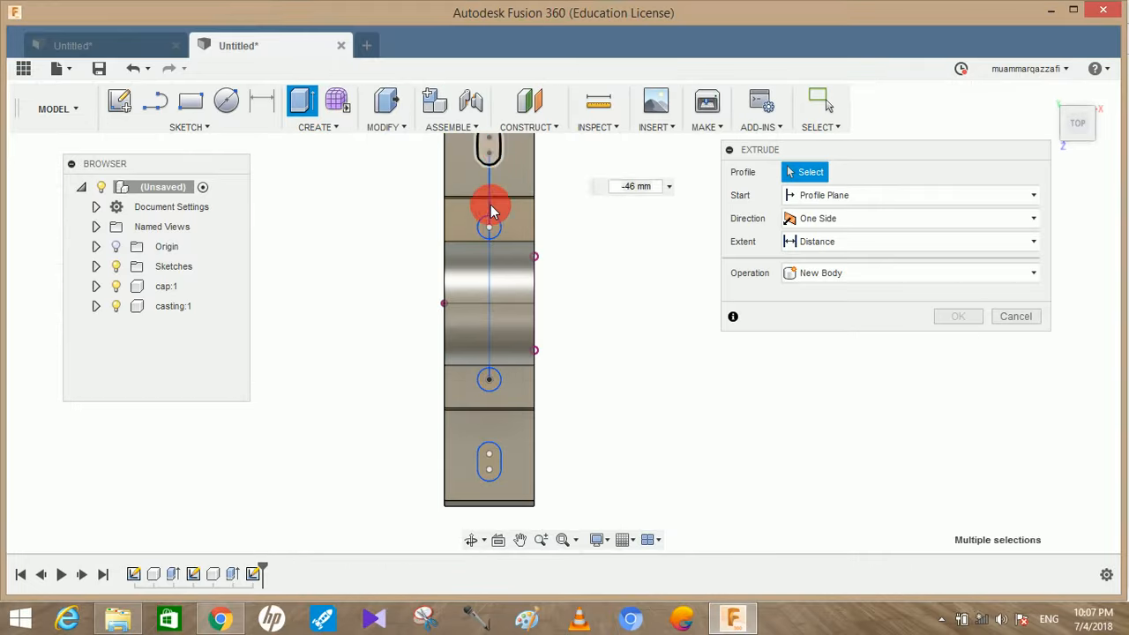
pyautogui.click(491, 212)
pyautogui.click(493, 222)
pyautogui.click(480, 397)
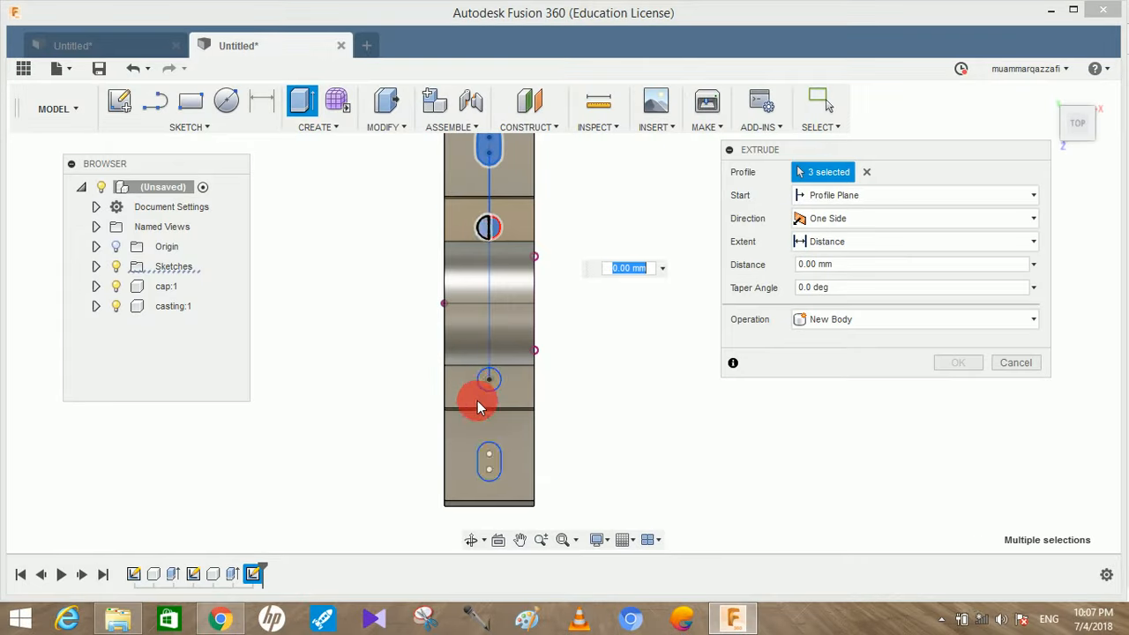
pyautogui.click(488, 381)
pyautogui.click(489, 466)
pyautogui.keyDown('shift'); pyautogui.moveTo(604, 382); pyautogui.dragTo(643, 256, button='middle'); pyautogui.keyUp('shift')
pyautogui.moveTo(633, 245); pyautogui.dragTo(605, 479)
pyautogui.click(960, 385)
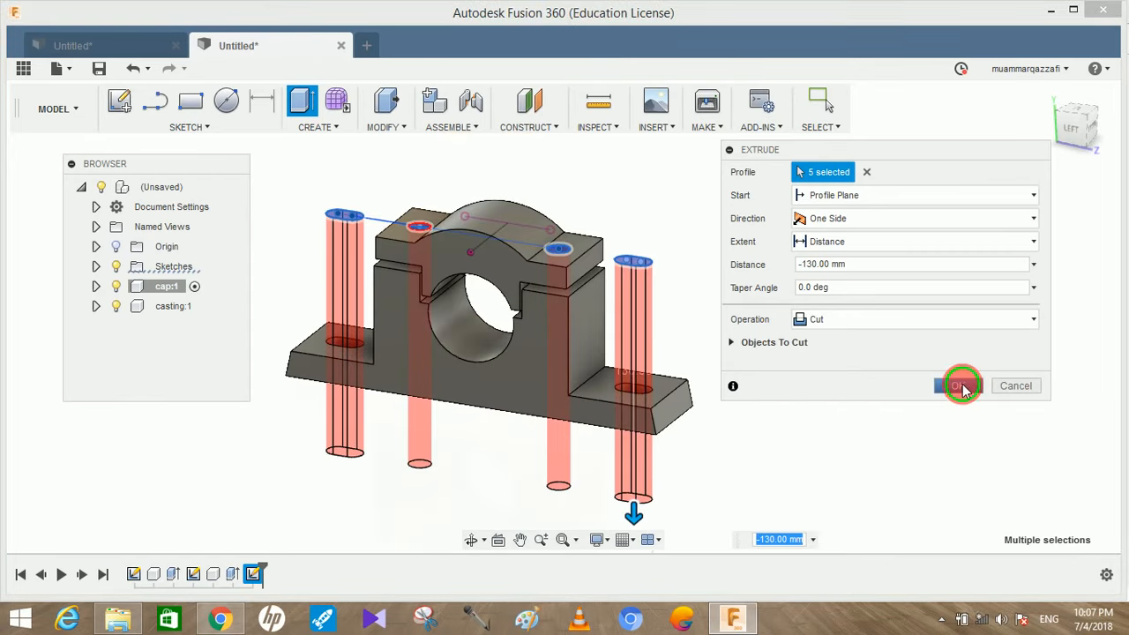
# Move the cap off the casting to inspect the holes in both parts, and revert its position
pyautogui.moveTo(869, 296)
pyautogui.keyDown('shift'); pyautogui.mouseDown(button='middle')
pyautogui.moveTo(875, 273)
pyautogui.moveTo(900, 288)
pyautogui.moveTo(887, 386)
pyautogui.moveTo(856, 403)
pyautogui.moveTo(802, 353)
pyautogui.moveTo(852, 297)
pyautogui.moveTo(874, 299)
pyautogui.mouseUp(button='middle'); pyautogui.keyUp('shift')
pyautogui.click(454, 268)
pyautogui.moveTo(454, 268); pyautogui.dragTo(494, 281)
pyautogui.moveTo(655, 331); pyautogui.dragTo(762, 356)
pyautogui.click(911, 112)
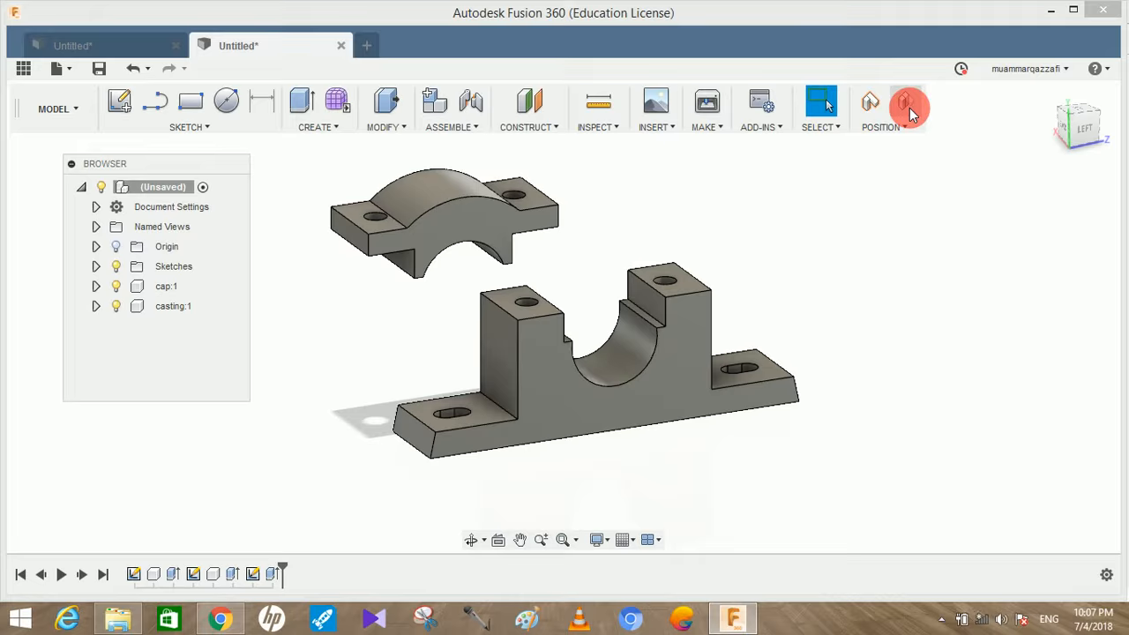
# Start a new sketch on the top face of the cap's flange, around the bolt hole
pyautogui.keyDown('shift'); pyautogui.moveTo(782, 205); pyautogui.dragTo(655, 293, button='middle'); pyautogui.keyUp('shift')
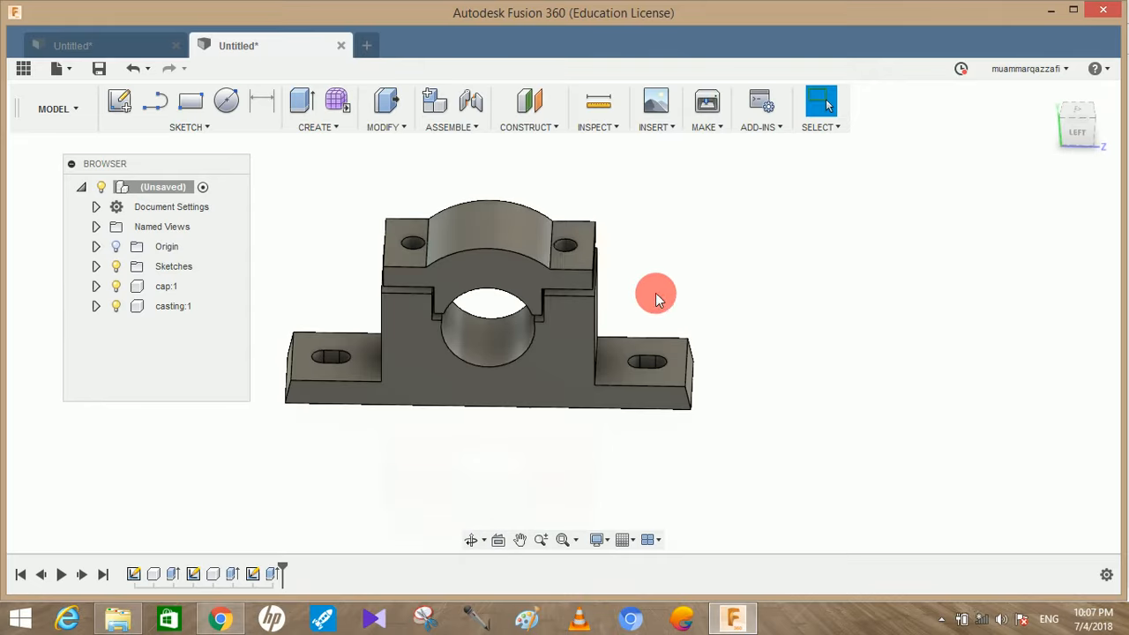
pyautogui.click(577, 261)
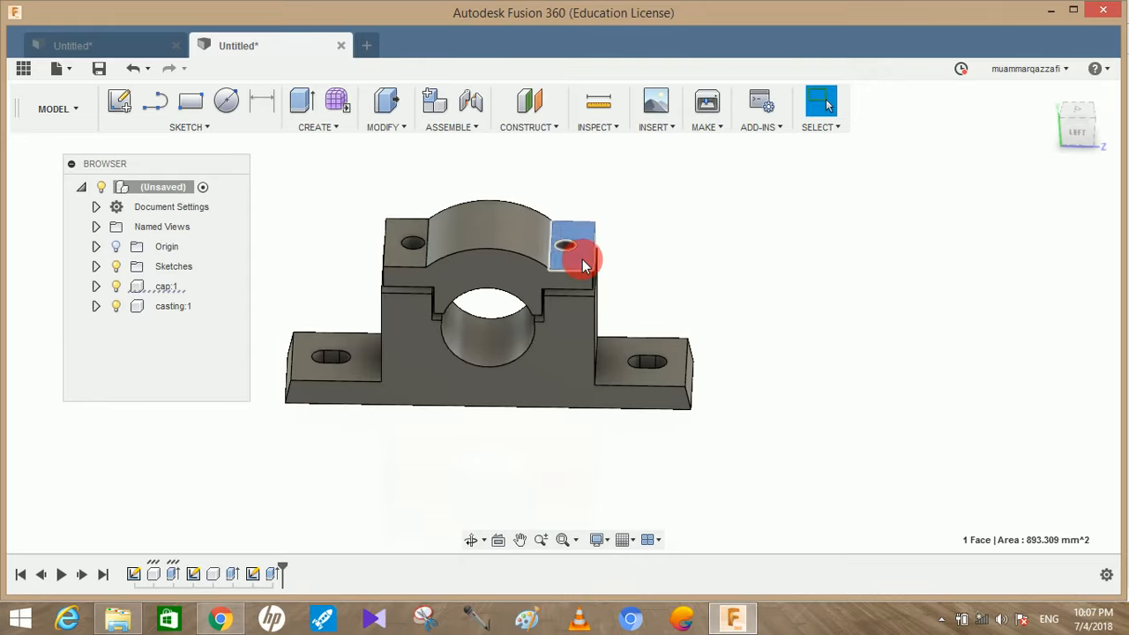
pyautogui.click(117, 104)
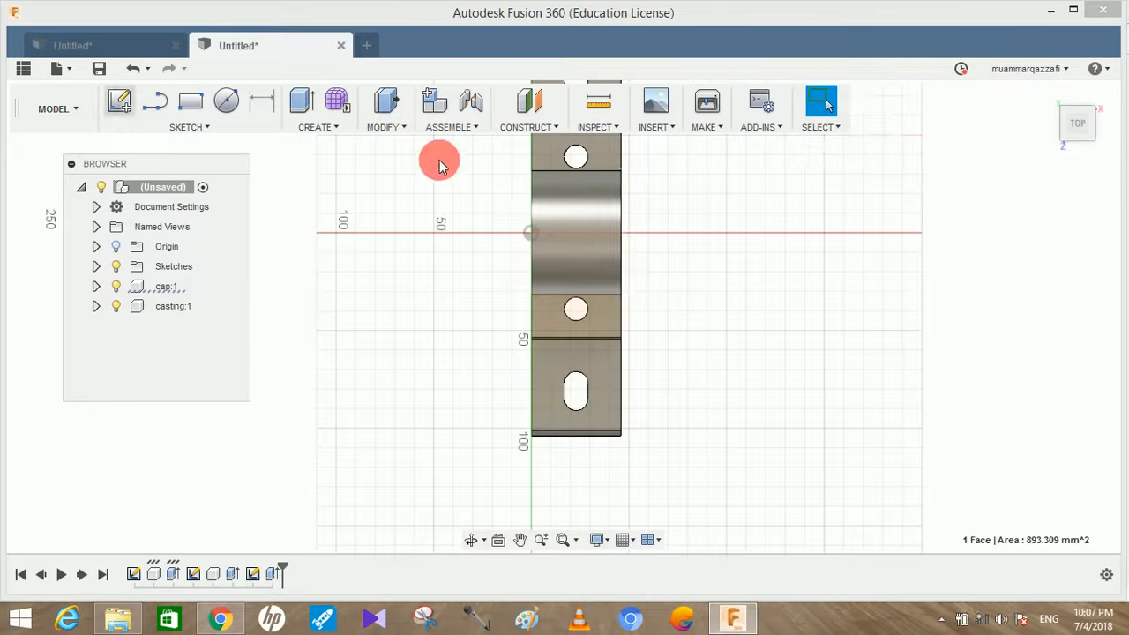
# Draw a line connecting the centres of the cap's two bolt holes
pyautogui.click(226, 100)
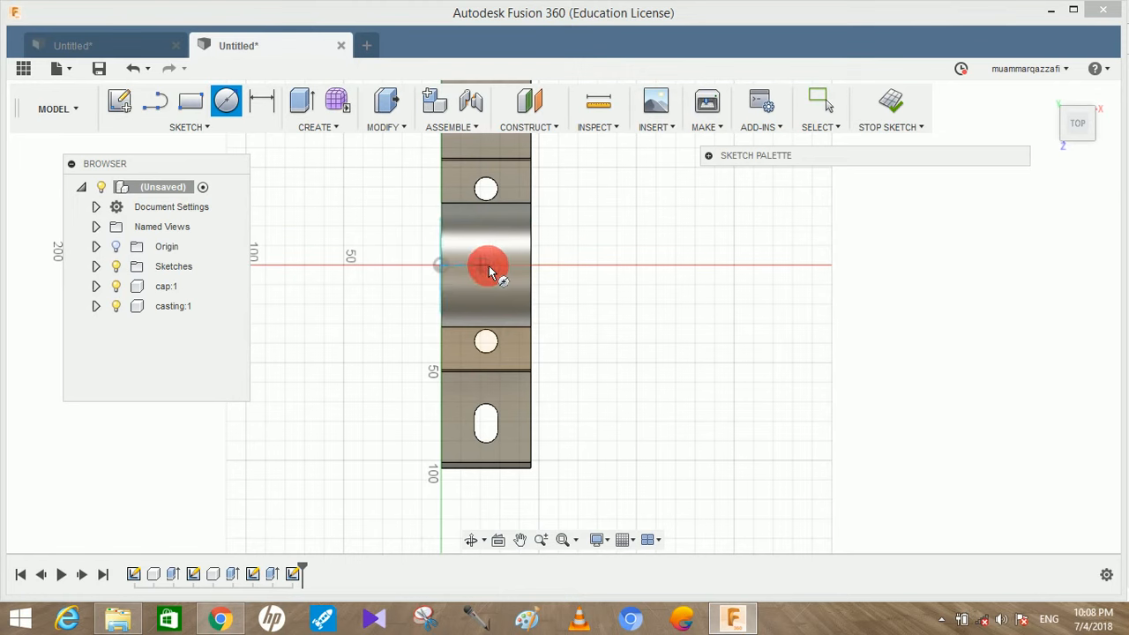
pyautogui.click(488, 191)
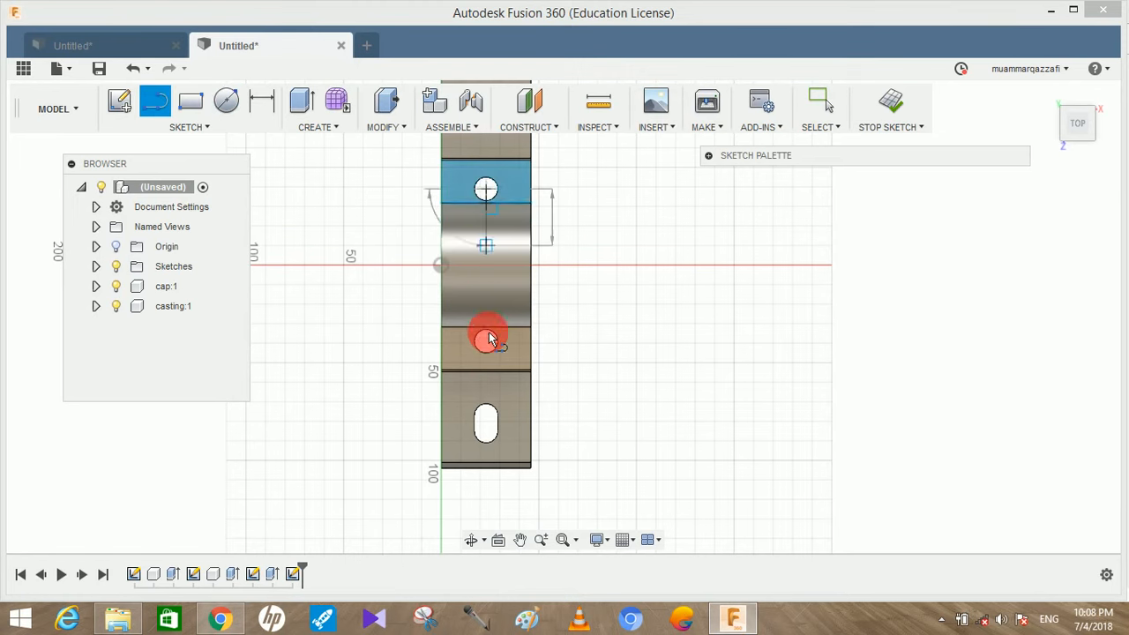
pyautogui.click(488, 340)
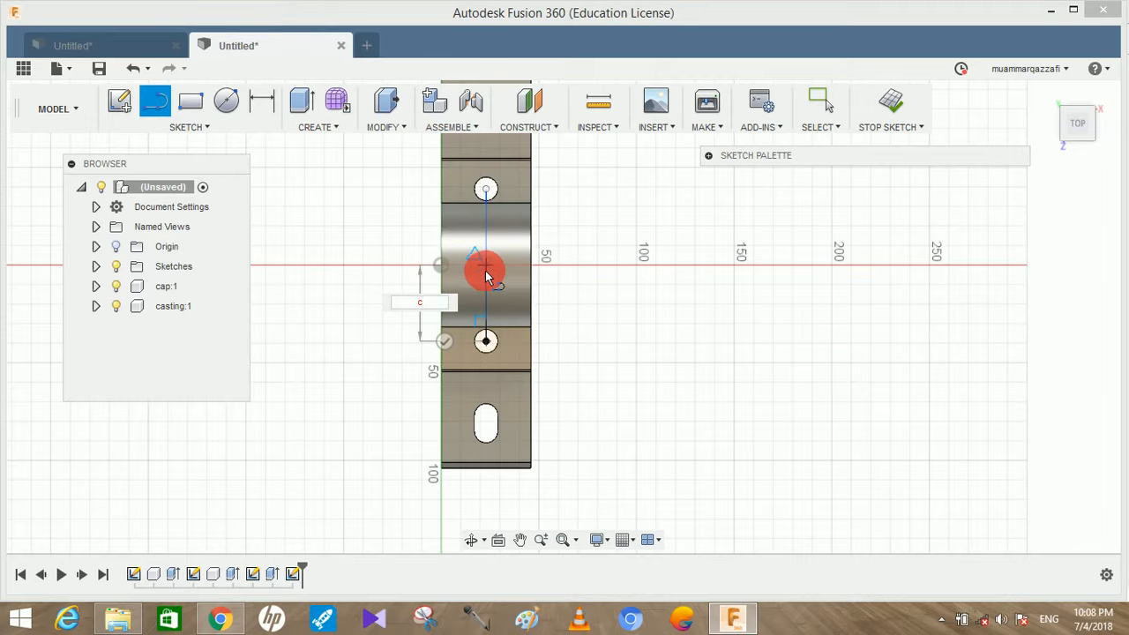
pyautogui.click(487, 271)
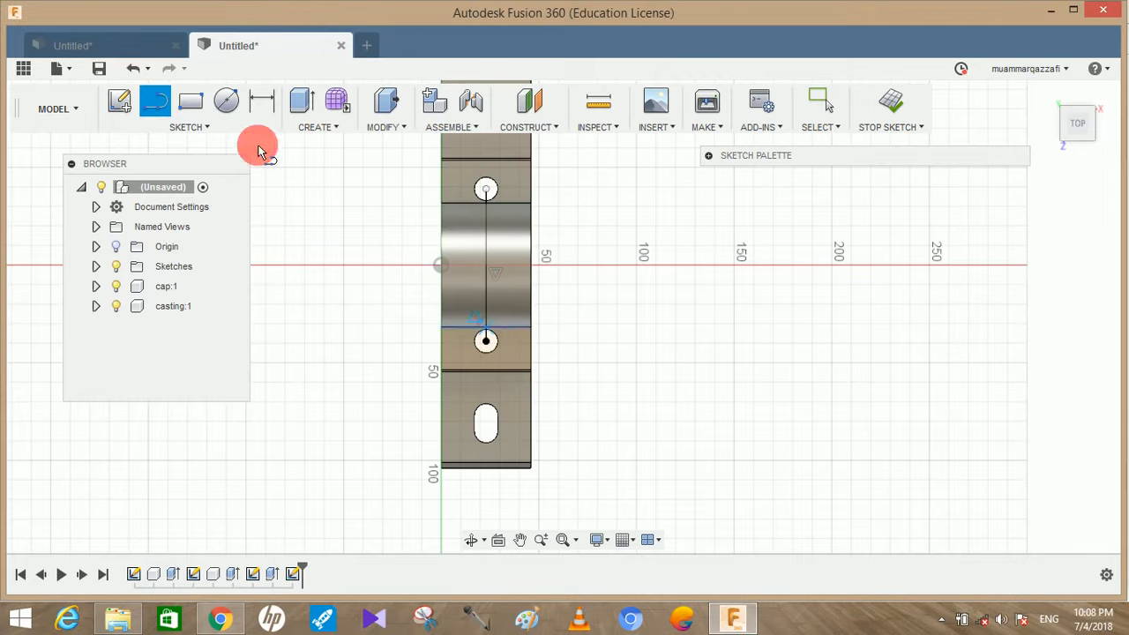
# Draw a 106 mm diameter circle centred on the midpoint of the line between the bolt holes
pyautogui.press('c')
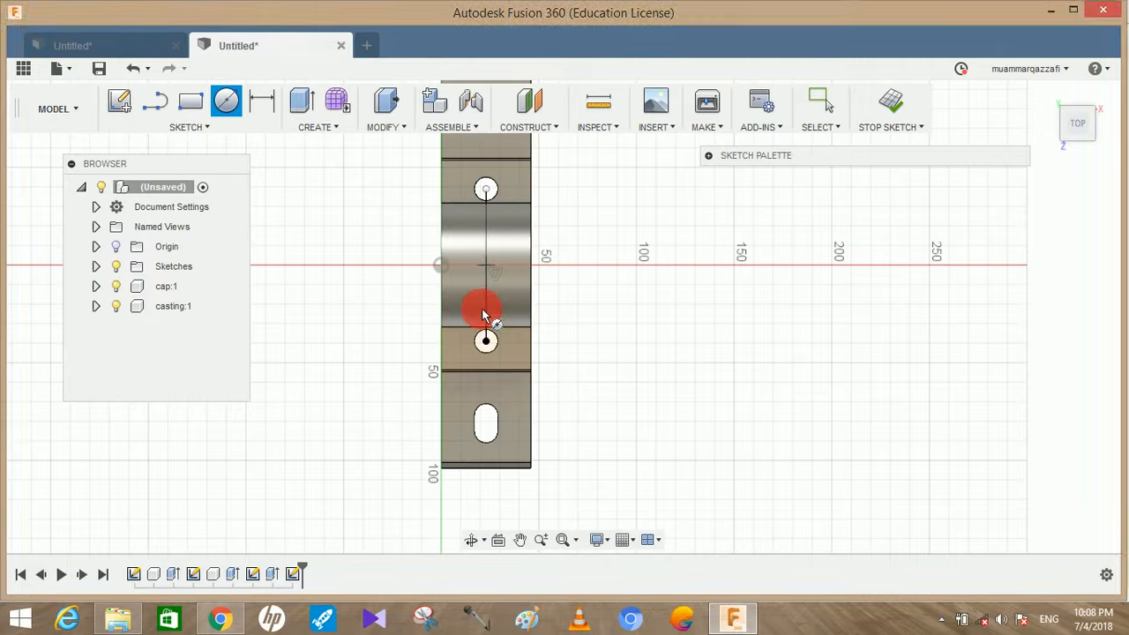
pyautogui.click(486, 266)
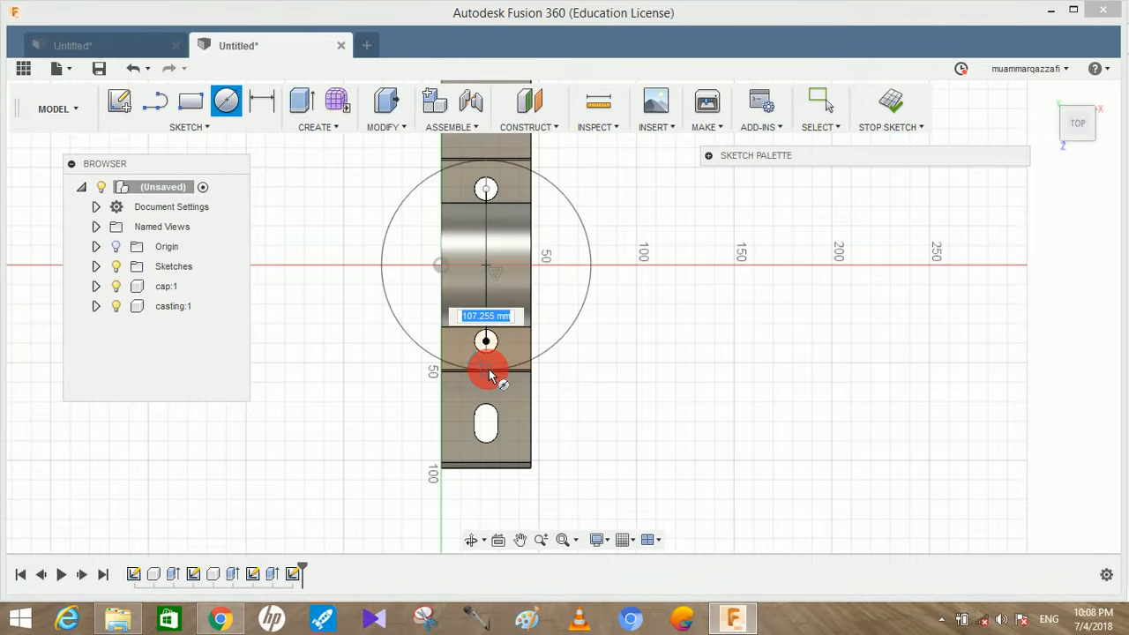
pyautogui.write('106')
pyautogui.press('Tab')
pyautogui.click(492, 376)
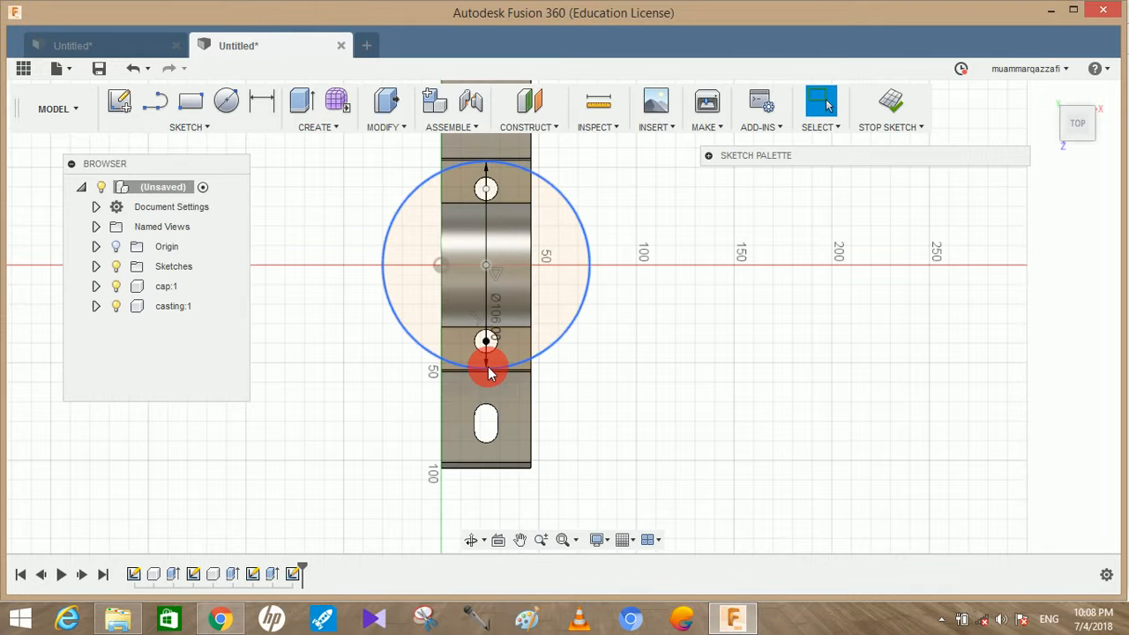
# Draw a larger concentric circle around the 106 mm circle, extending past both ends of the cap
pyautogui.press('c')
pyautogui.click(484, 266)
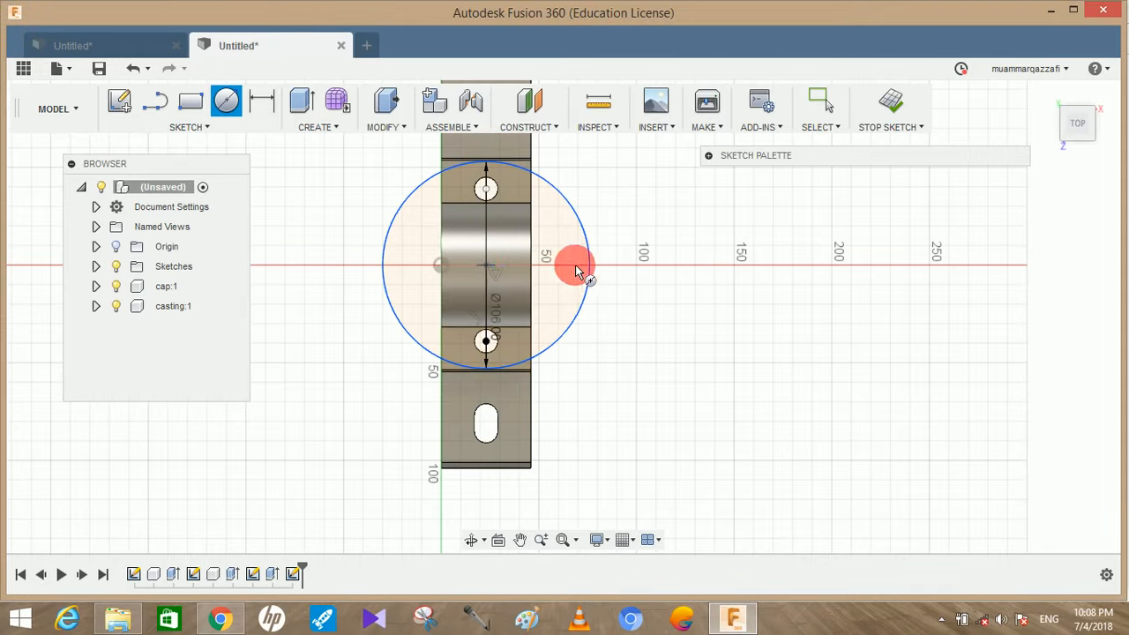
pyautogui.click(630, 267)
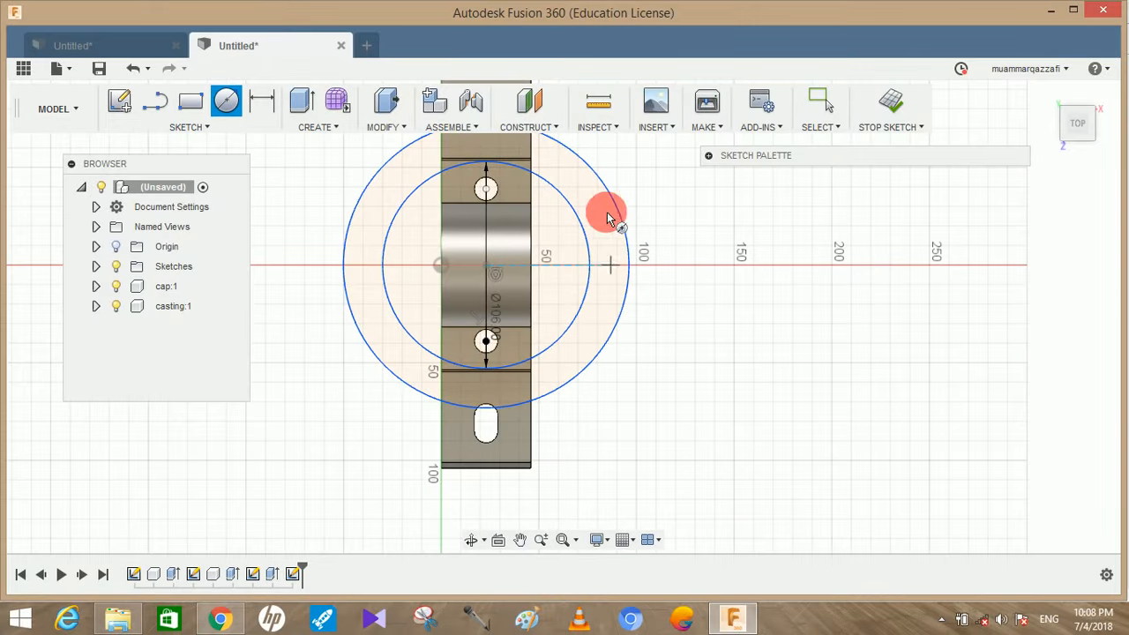
# Extrude the ring between the two circles as a cut of -70 mm to round the ends of the cap and casting
pyautogui.click(304, 103)
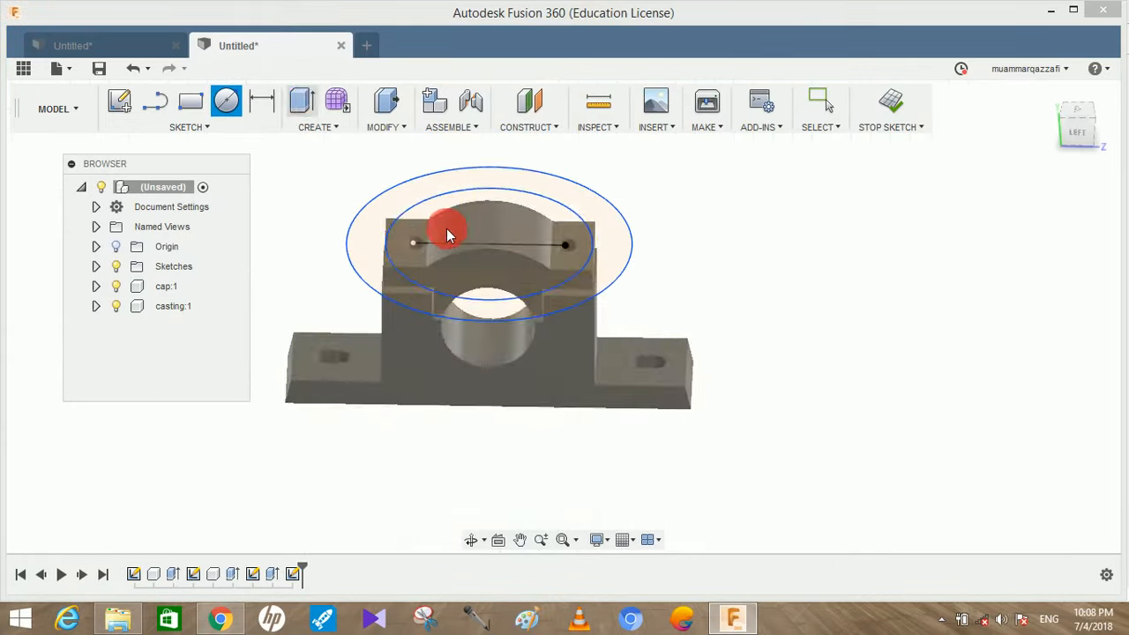
pyautogui.click(385, 270)
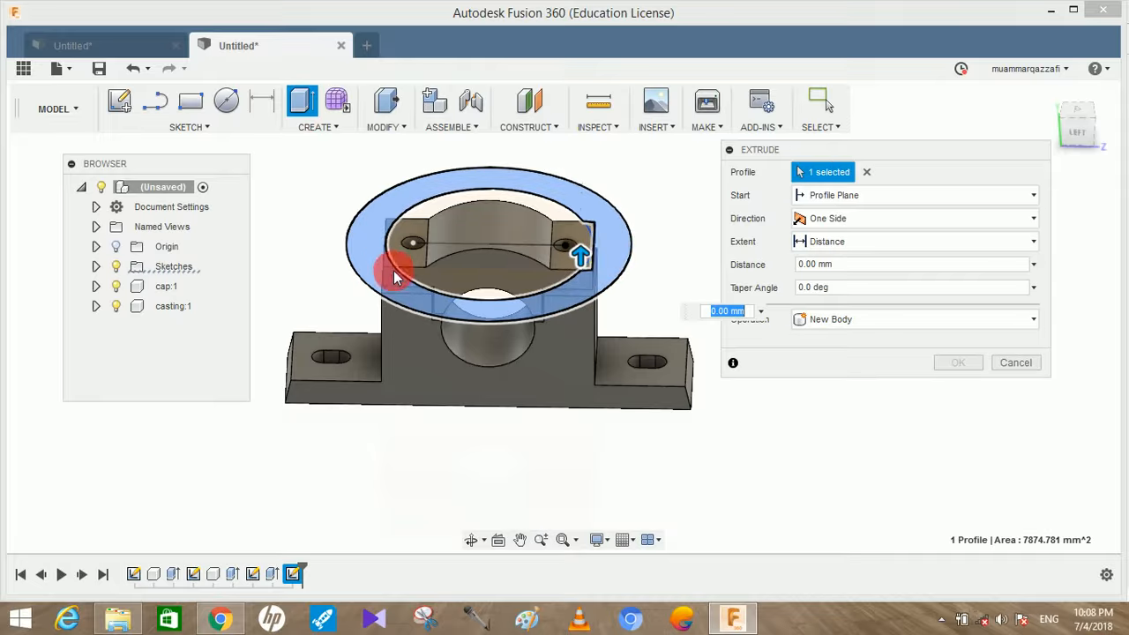
pyautogui.keyDown('shift'); pyautogui.moveTo(620, 279); pyautogui.dragTo(606, 252, button='middle'); pyautogui.keyUp('shift')
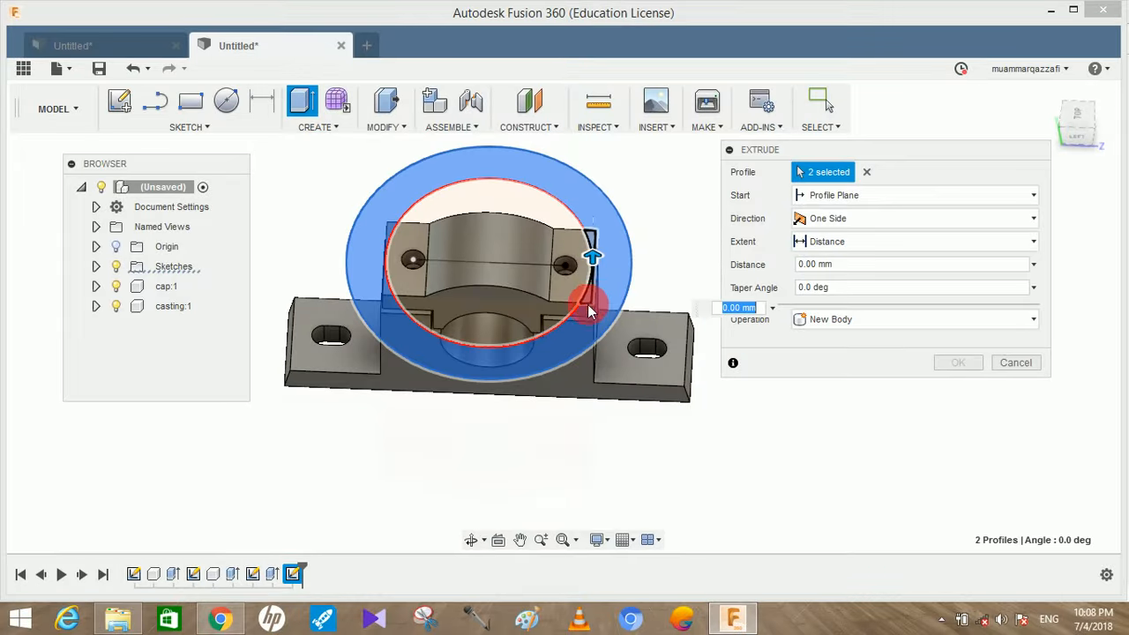
pyautogui.moveTo(591, 254); pyautogui.dragTo(593, 344)
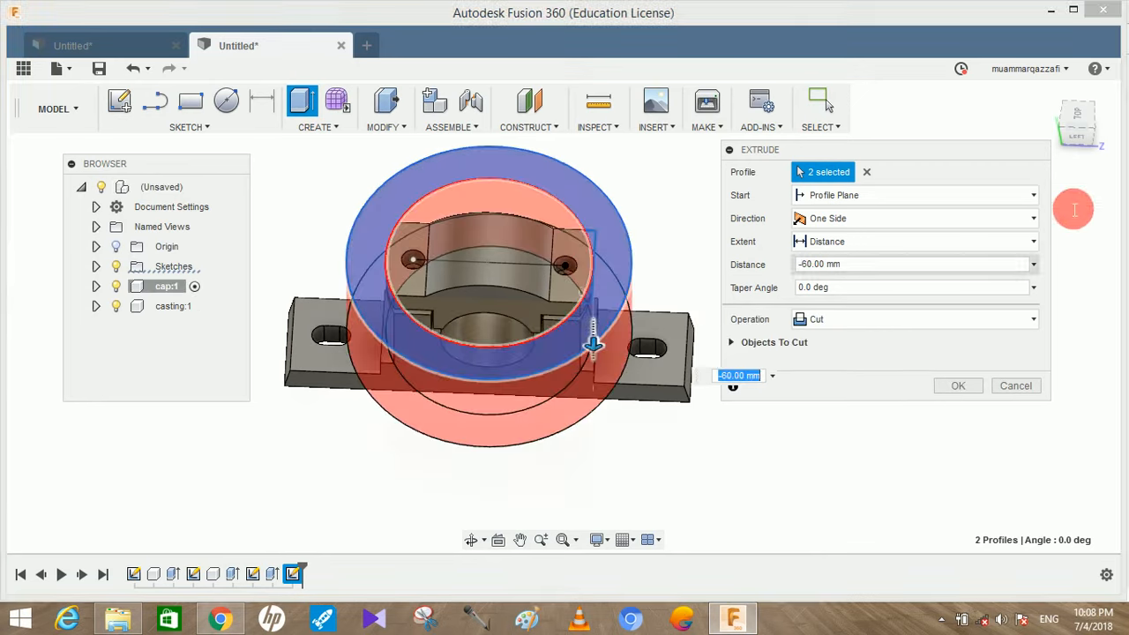
pyautogui.click(1081, 133)
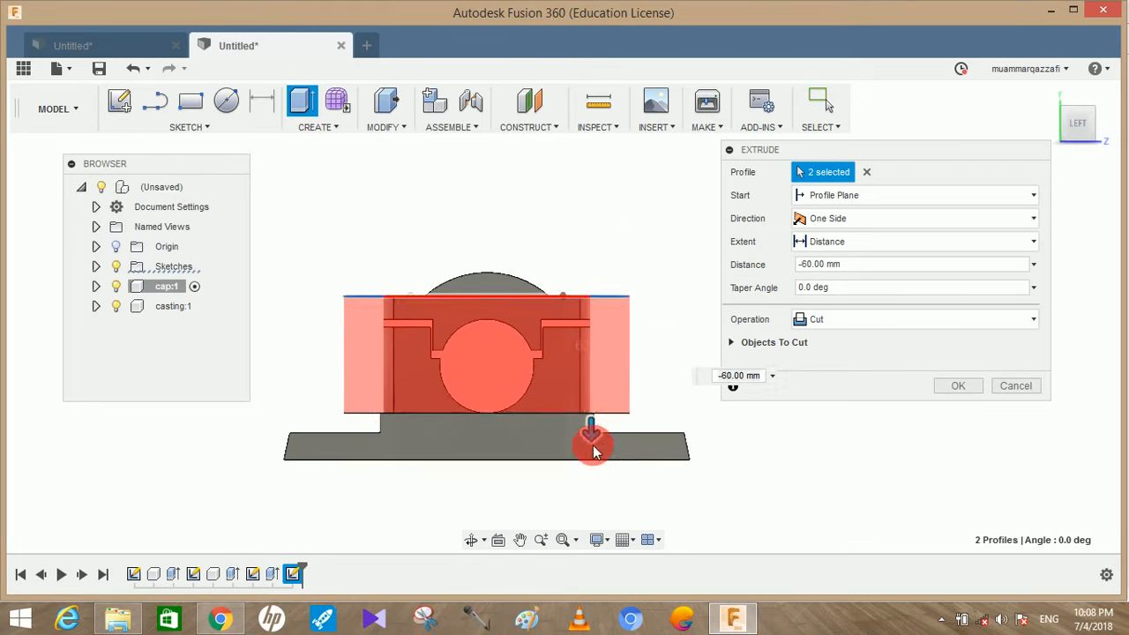
pyautogui.moveTo(591, 434); pyautogui.dragTo(591, 451)
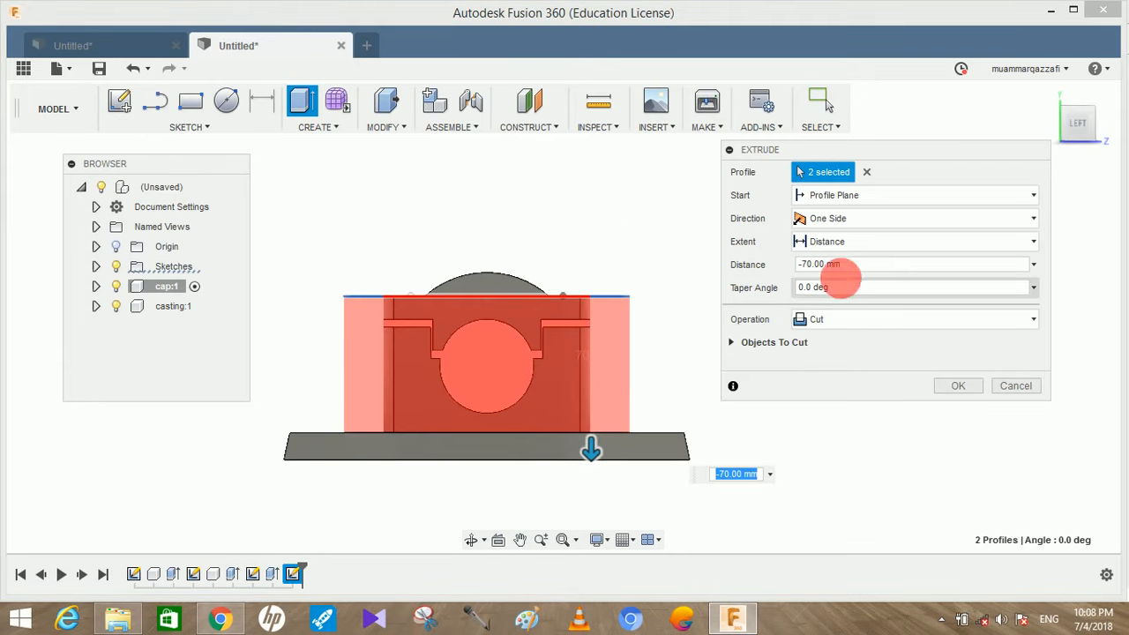
pyautogui.click(942, 388)
# Fillet the two curved edges where the casting's uprights meet its base with an 8 mm radius
pyautogui.keyDown('shift'); pyautogui.moveTo(774, 327); pyautogui.dragTo(613, 444, button='middle'); pyautogui.keyUp('shift')
pyautogui.moveTo(464, 380)
pyautogui.keyDown('shift'); pyautogui.mouseDown(button='middle')
pyautogui.moveTo(481, 362)
pyautogui.moveTo(466, 345)
pyautogui.mouseUp(button='middle'); pyautogui.keyUp('shift')
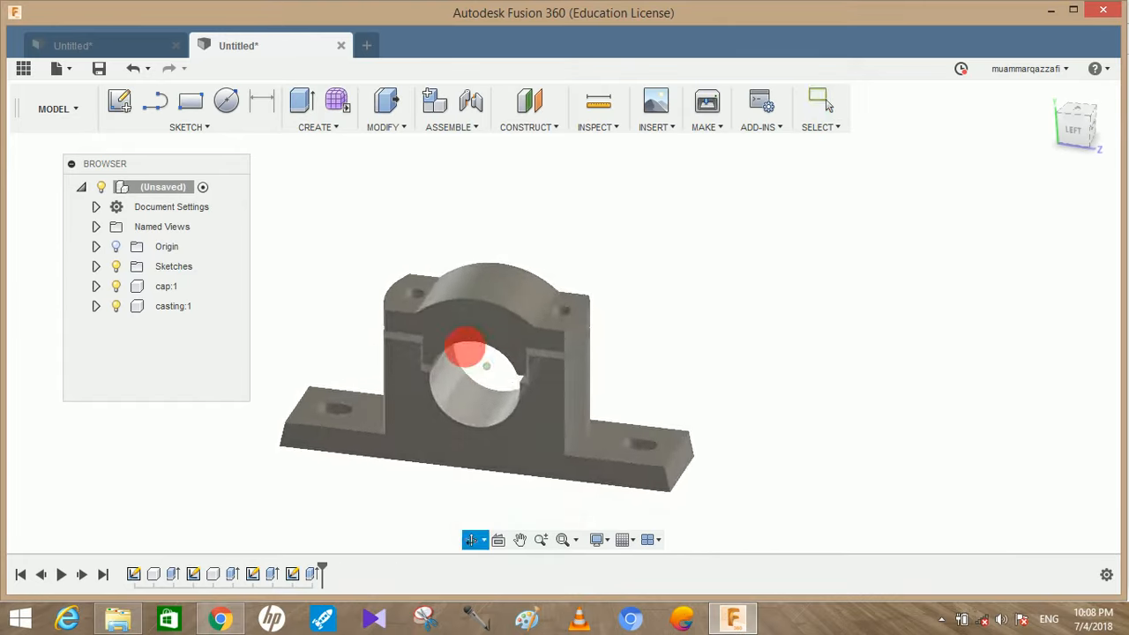
pyautogui.click(396, 129)
pyautogui.click(404, 166)
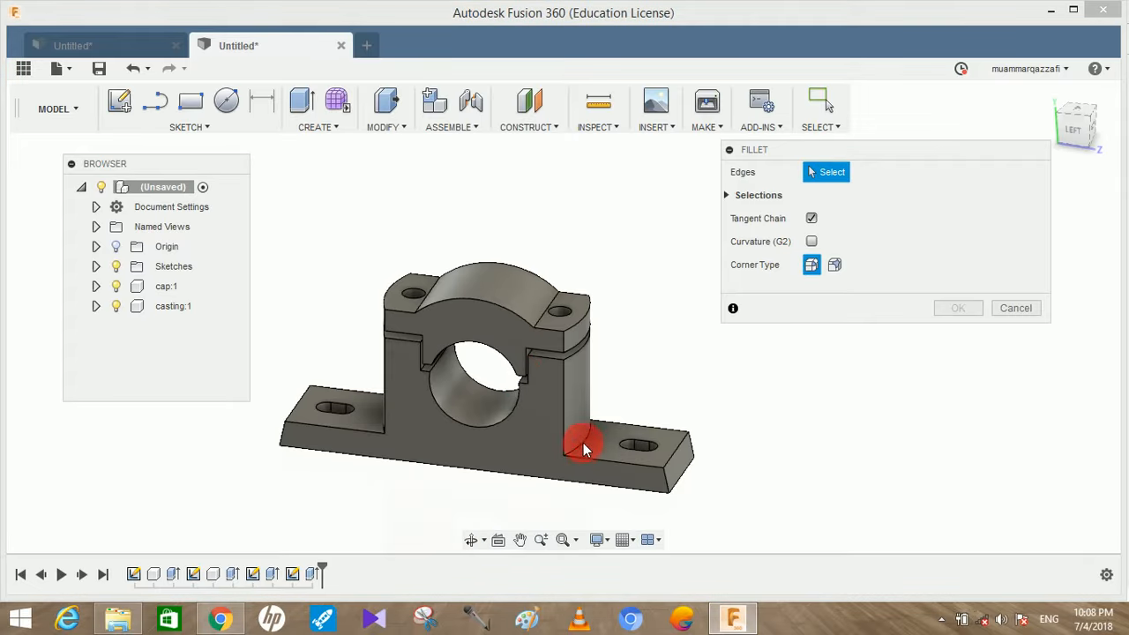
pyautogui.click(594, 421)
pyautogui.keyDown('shift'); pyautogui.moveTo(625, 308); pyautogui.dragTo(404, 468, button='middle'); pyautogui.keyUp('shift')
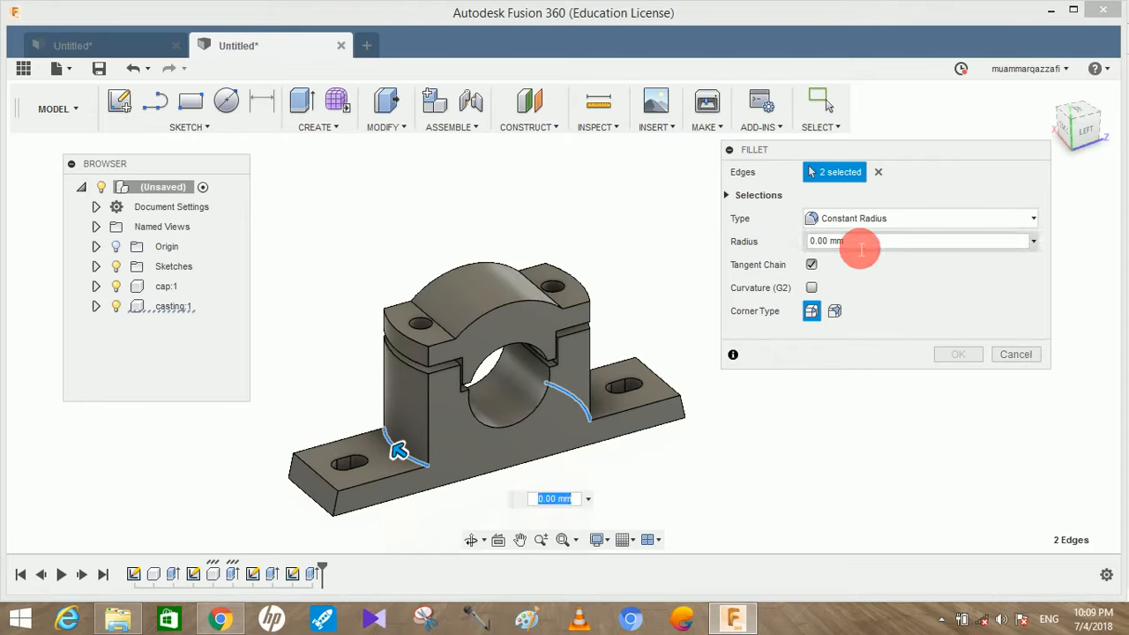
pyautogui.moveTo(860, 246); pyautogui.dragTo(810, 261)
pyautogui.write('8')
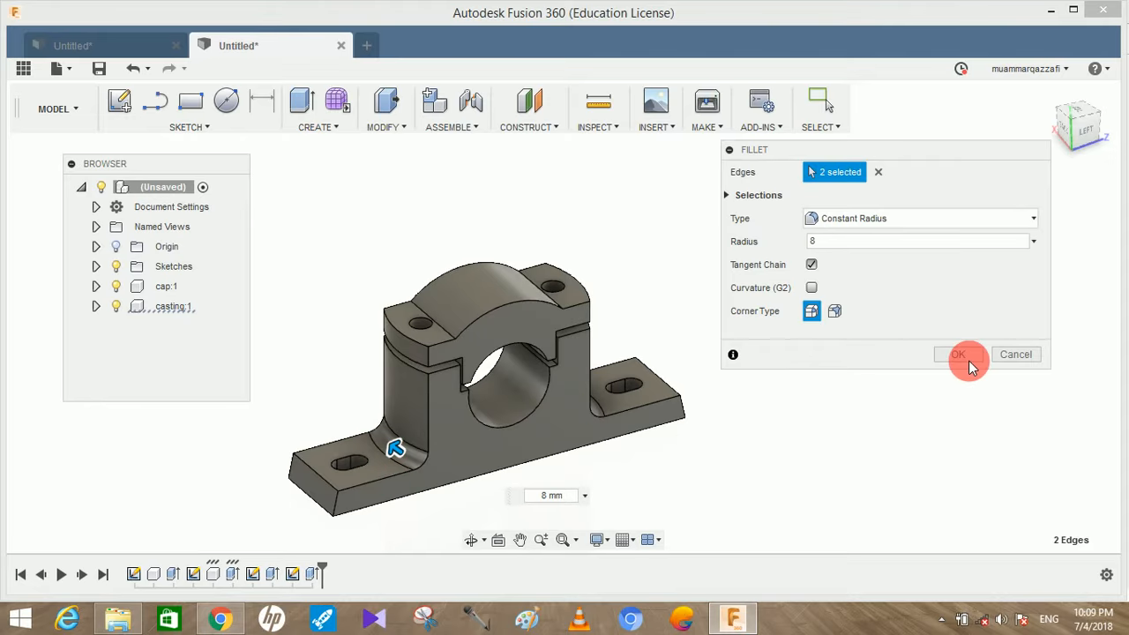
pyautogui.click(960, 354)
pyautogui.moveTo(826, 376)
pyautogui.keyDown('shift'); pyautogui.mouseDown(button='middle')
pyautogui.moveTo(806, 379)
pyautogui.moveTo(743, 323)
pyautogui.moveTo(739, 380)
pyautogui.moveTo(882, 377)
pyautogui.moveTo(778, 390)
pyautogui.moveTo(828, 382)
pyautogui.moveTo(880, 395)
pyautogui.moveTo(1053, 383)
pyautogui.moveTo(1068, 370)
pyautogui.moveTo(1044, 344)
pyautogui.moveTo(1038, 375)
pyautogui.moveTo(484, 262)
pyautogui.mouseUp(button='middle'); pyautogui.keyUp('shift')
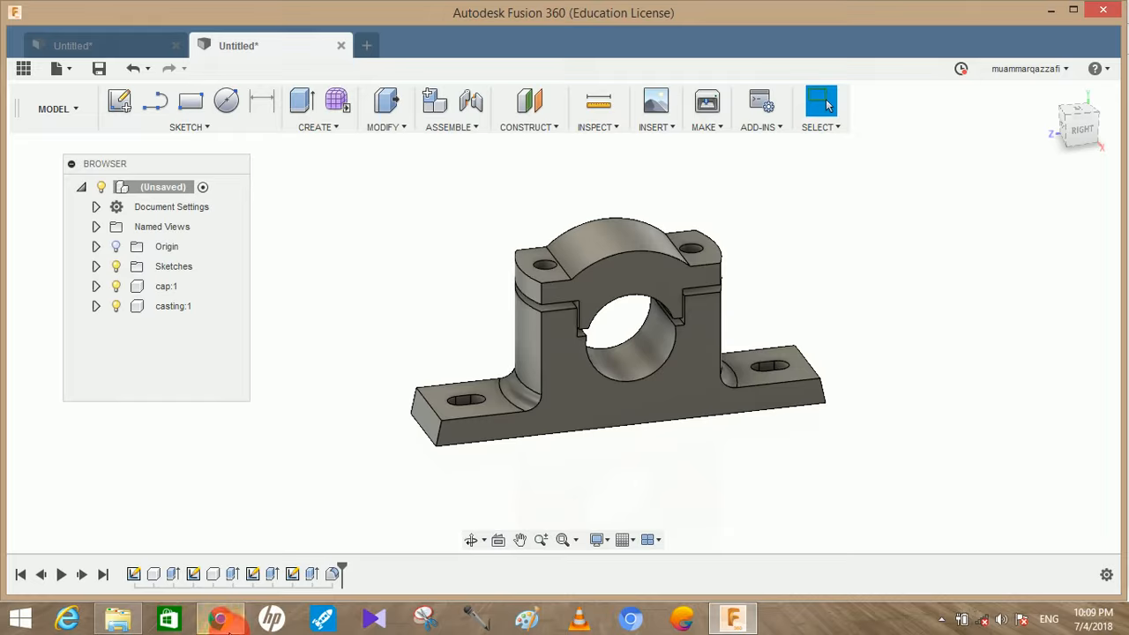
# Switch to the plummer block PDF in Chrome and examine the dimensions of the casting, cap, brasses, nuts and bolt
pyautogui.click(220, 619)
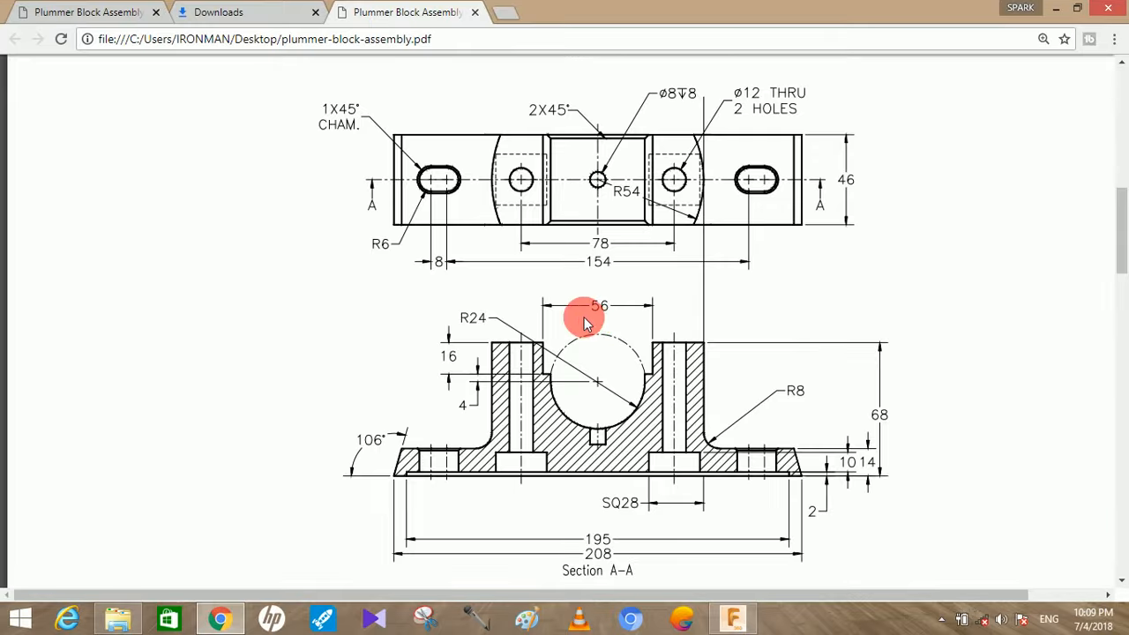
pyautogui.scroll(-10, 584, 324)
pyautogui.scroll(-8, 579, 320)
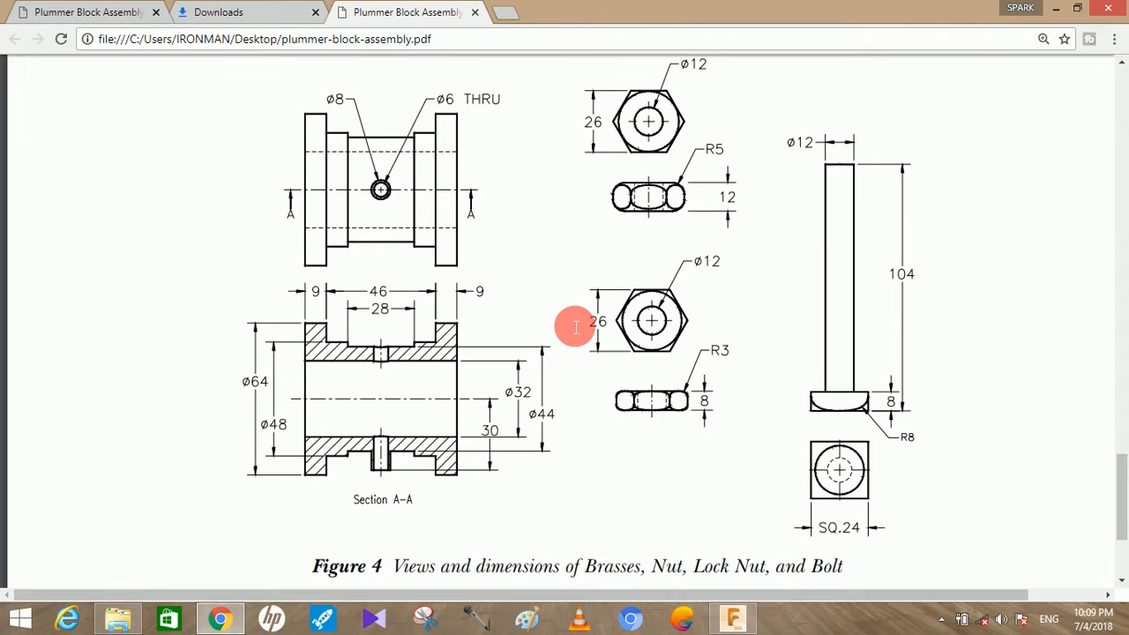
pyautogui.scroll(-2, 575, 327)
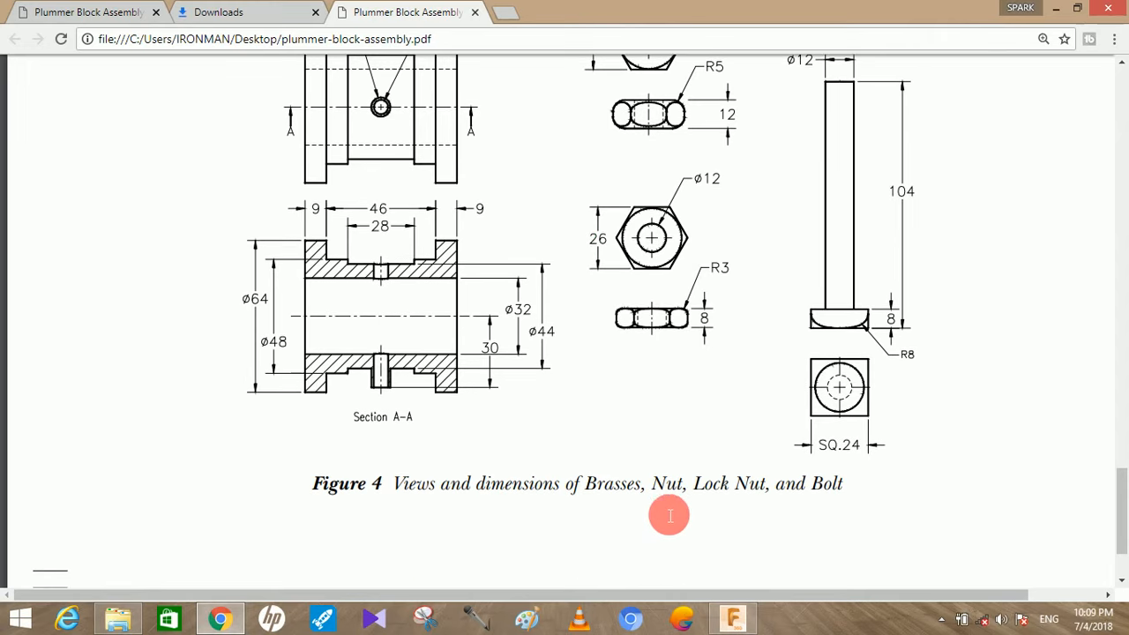
pyautogui.scroll(4, 730, 511)
pyautogui.scroll(-2, 730, 512)
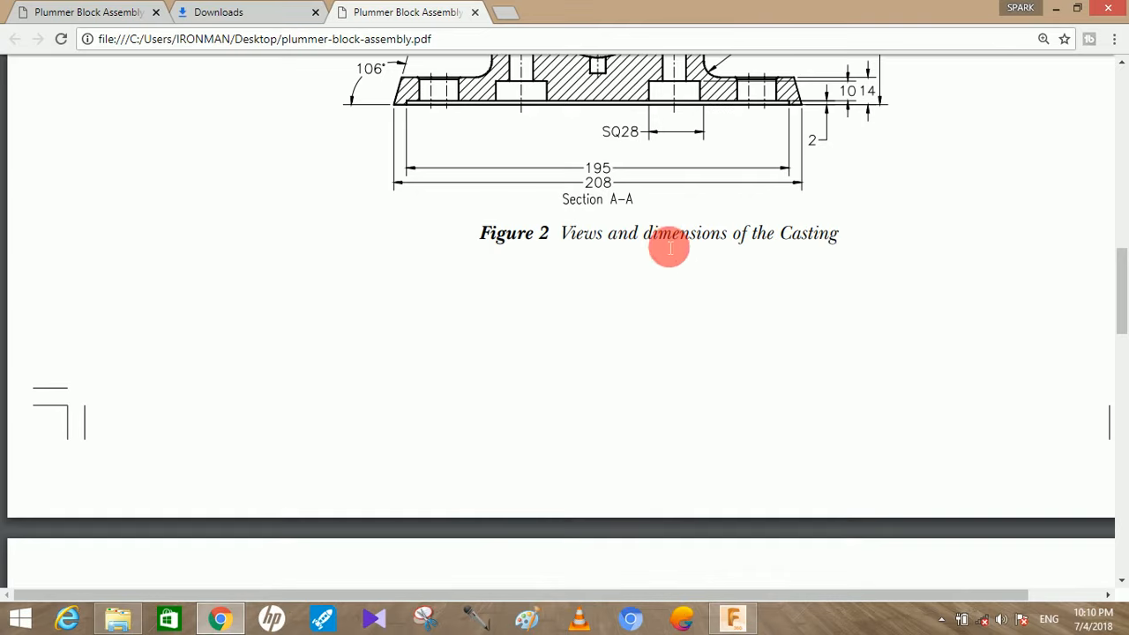
pyautogui.scroll(2, 679, 220)
pyautogui.scroll(-12, 647, 189)
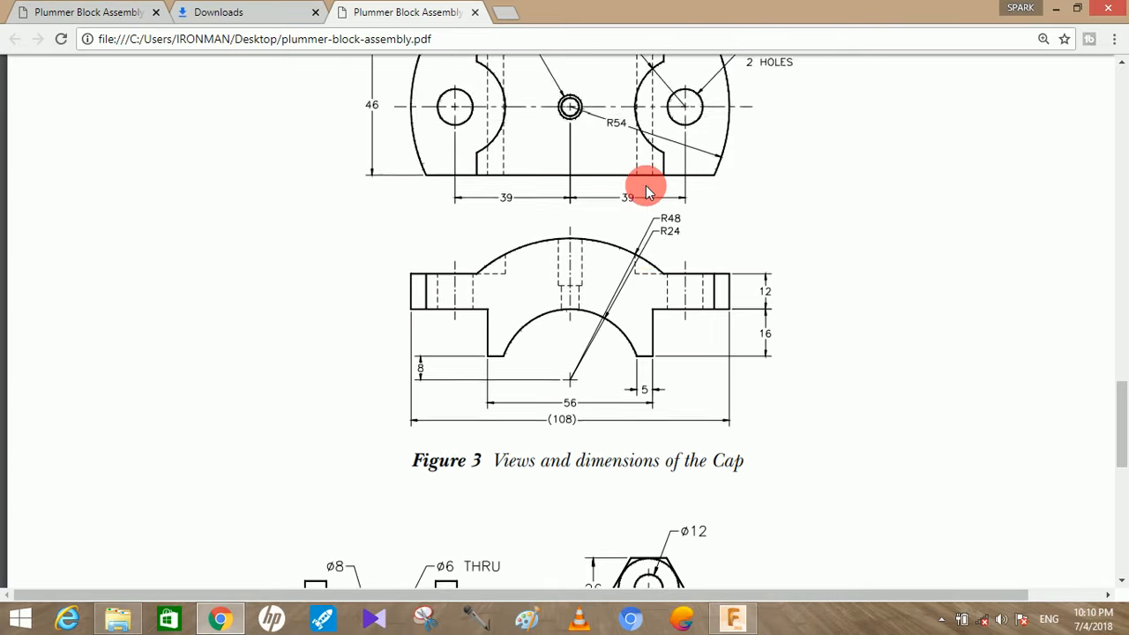
pyautogui.scroll(-8, 782, 396)
pyautogui.scroll(4, 821, 353)
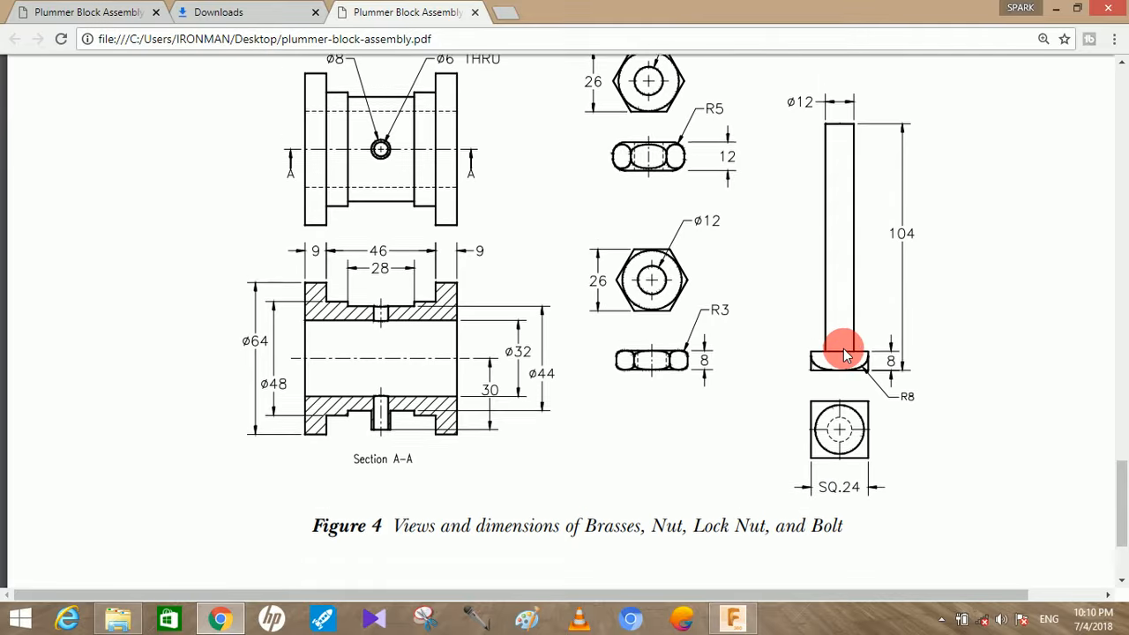
pyautogui.scroll(2, 839, 388)
pyautogui.scroll(12, 650, 412)
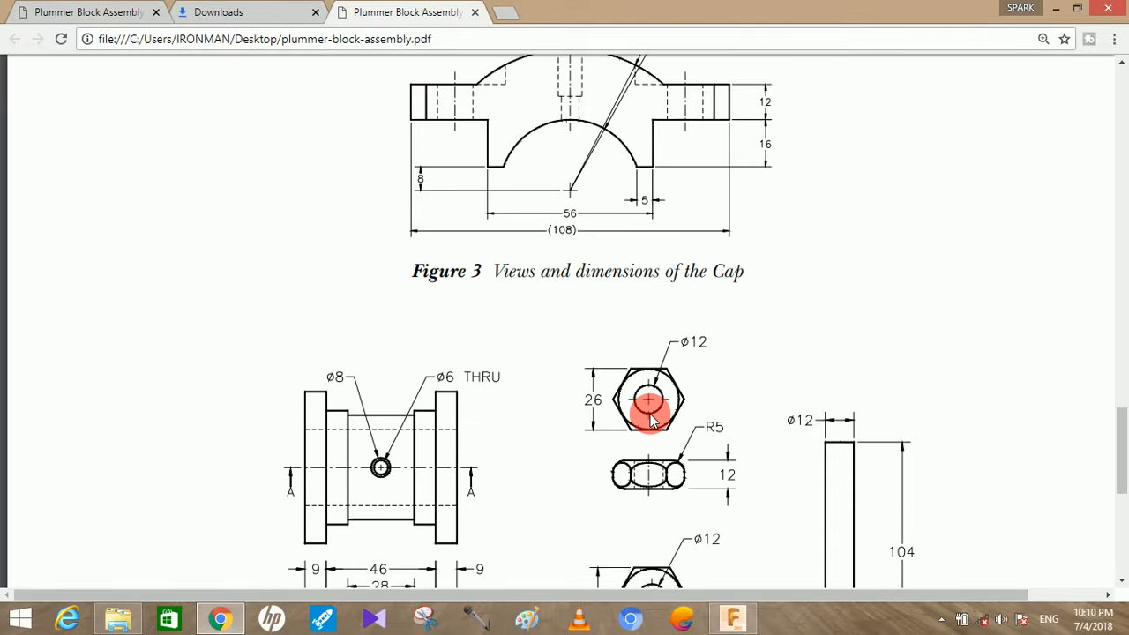
pyautogui.scroll(10, 650, 414)
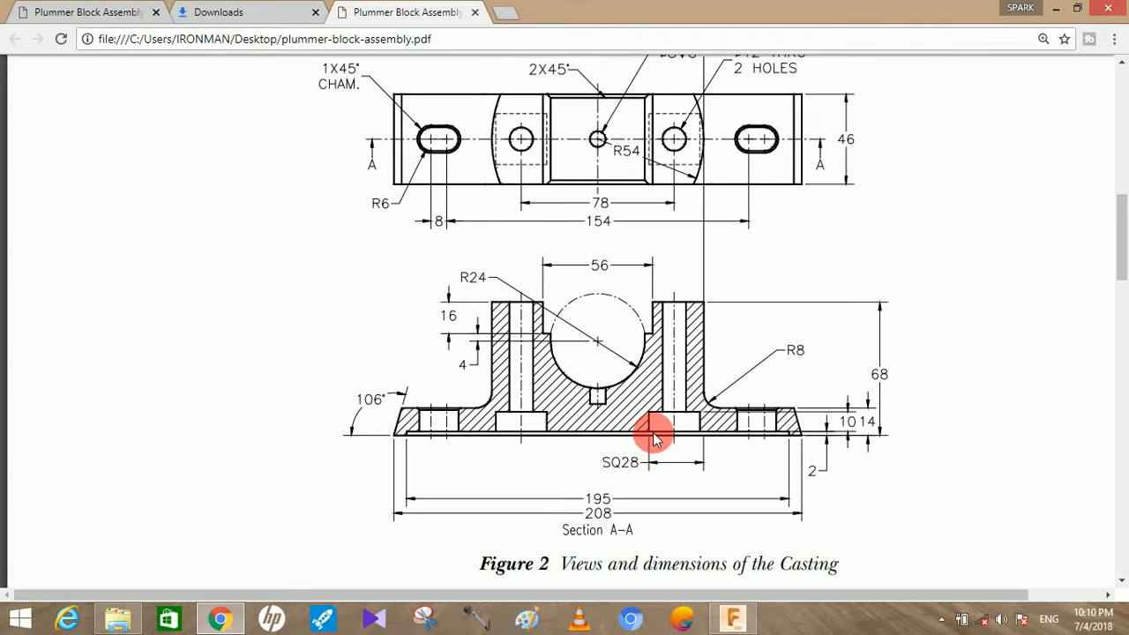
# Switch back to Fusion 360 and start a new sketch on the bottom face of the casting
pyautogui.click(730, 619)
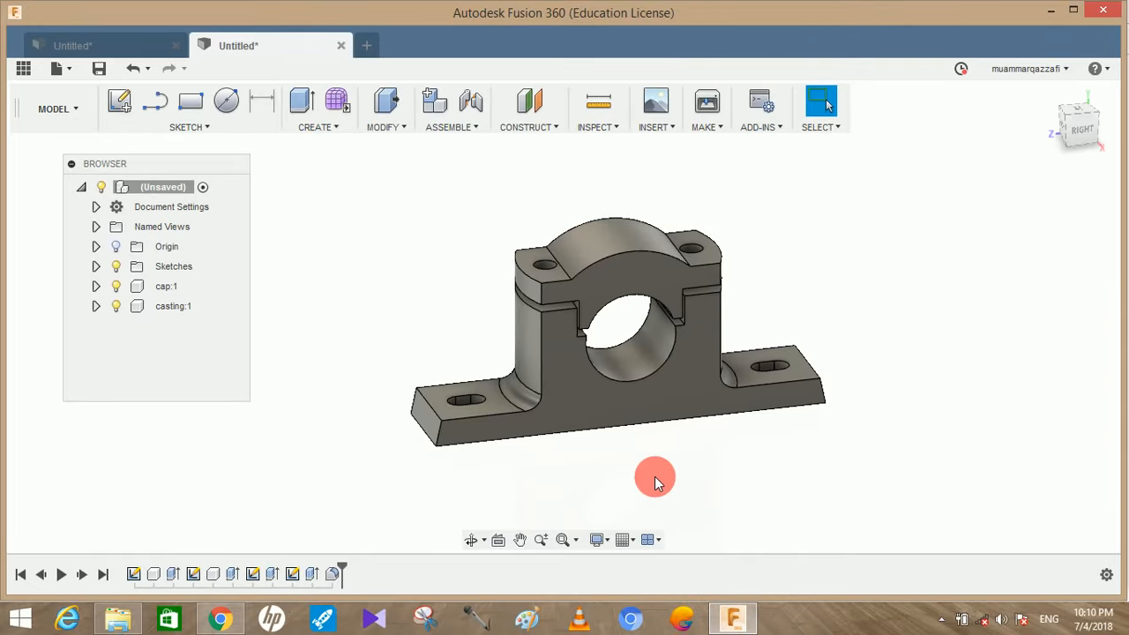
pyautogui.keyDown('shift'); pyautogui.moveTo(677, 523); pyautogui.dragTo(612, 375, button='middle'); pyautogui.keyUp('shift')
pyautogui.click(650, 373)
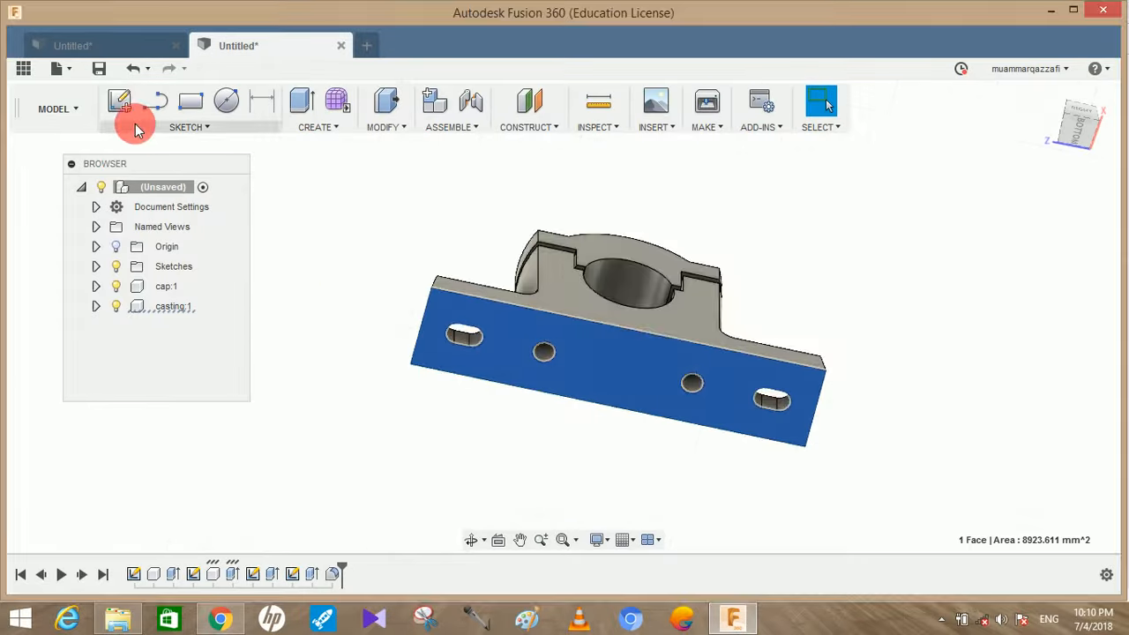
pyautogui.click(121, 104)
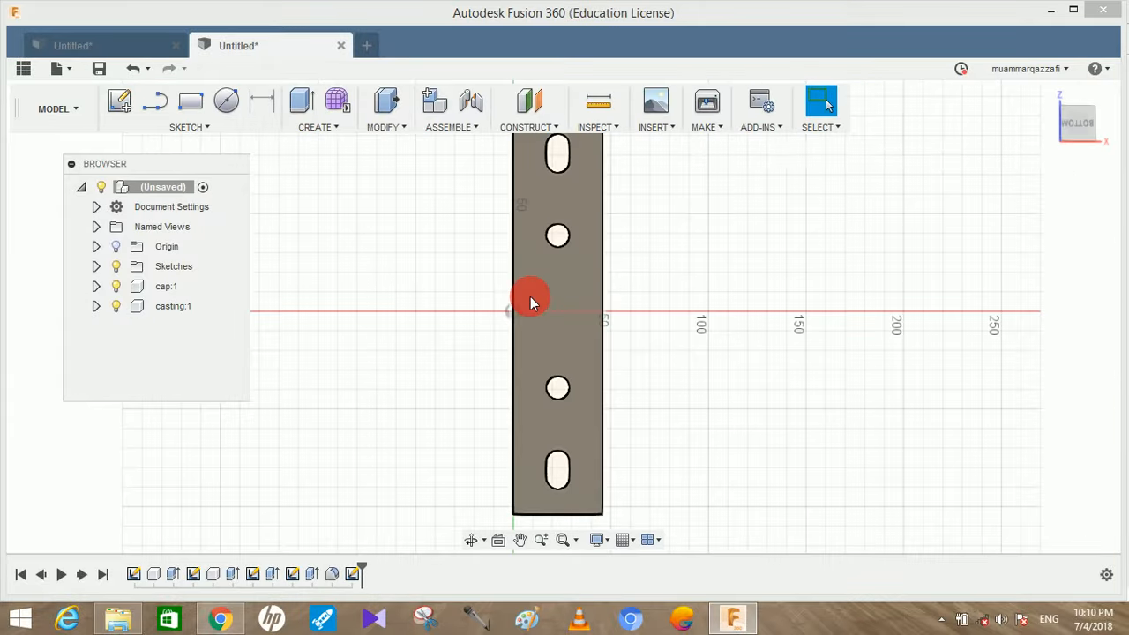
# Draw a horizontal line from the origin across the casting's bottom face and past its far edge
pyautogui.press('p')
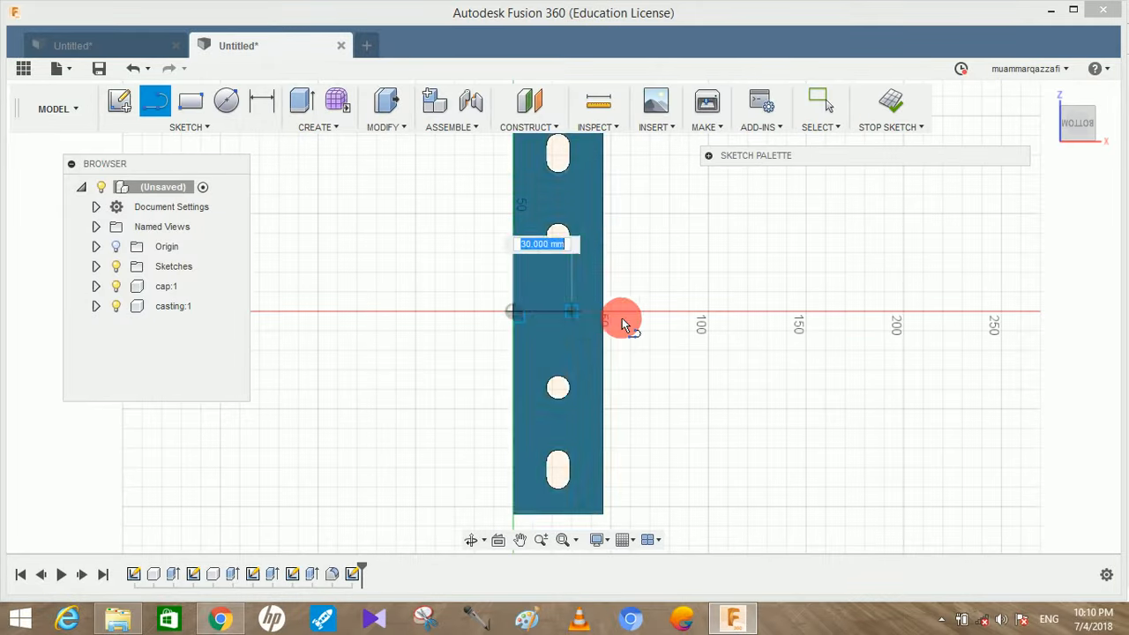
pyautogui.click(651, 312)
pyautogui.click(655, 354)
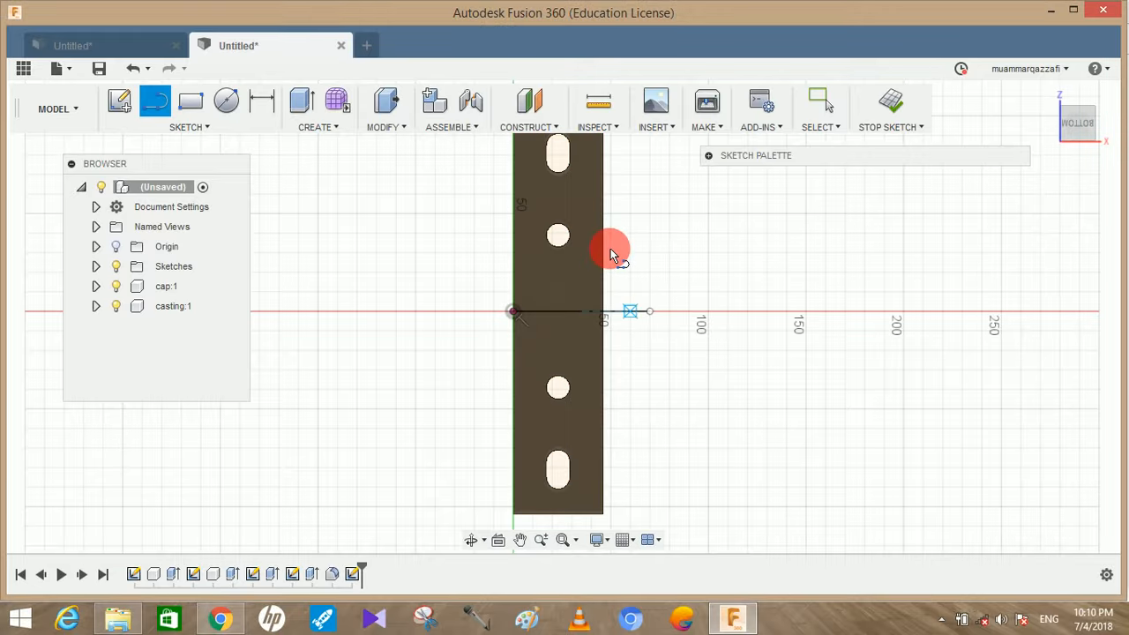
# Draw a 28 mm diameter circle concentric with each of the two round bolt holes on the casting's bottom face
pyautogui.scroll(3, 596, 252)
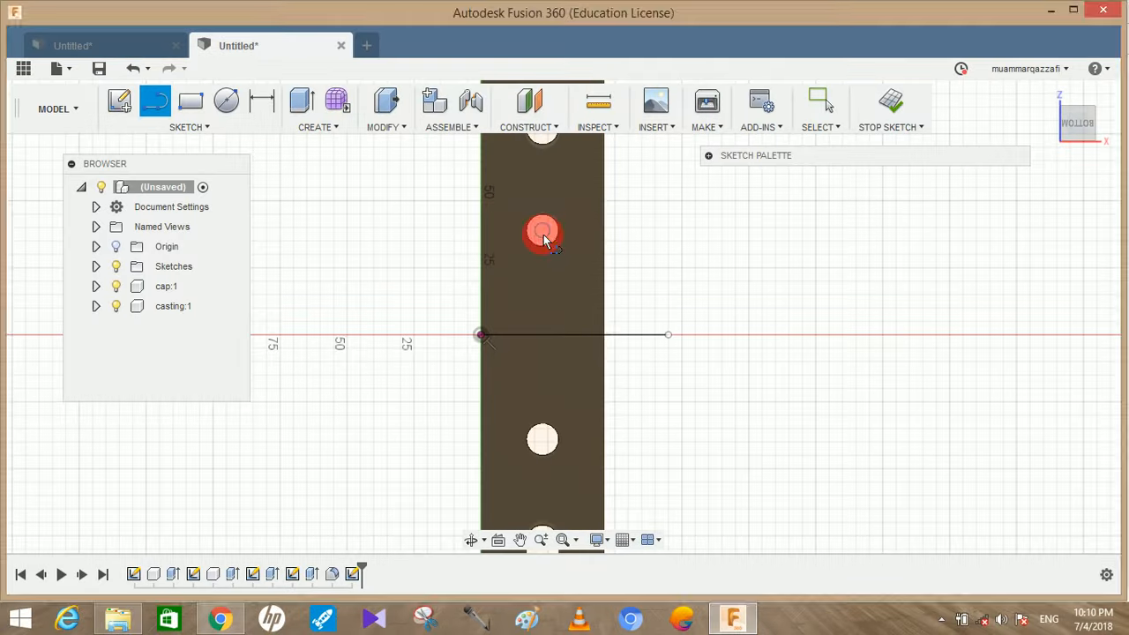
pyautogui.click(543, 234)
pyautogui.click(226, 101)
pyautogui.click(542, 232)
pyautogui.click(572, 236)
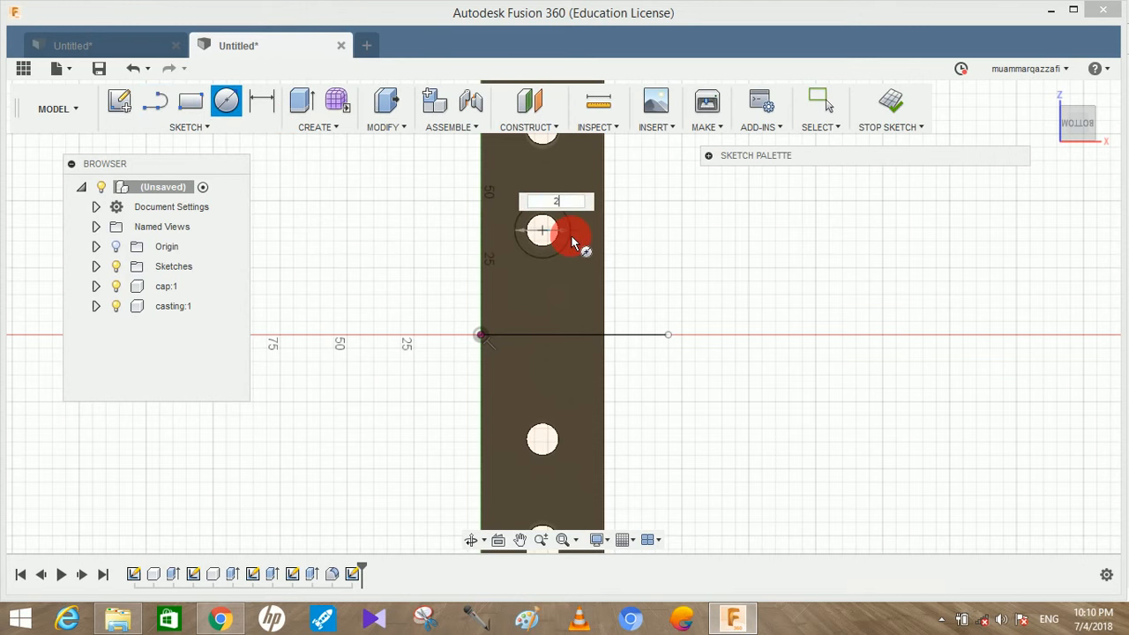
pyautogui.press('Return')
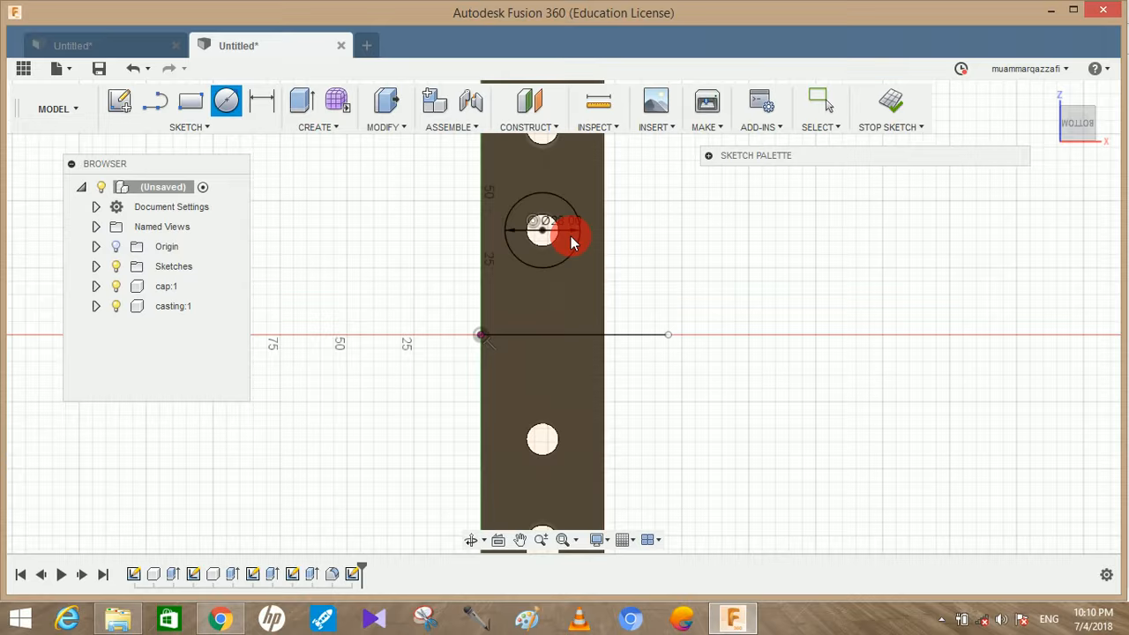
pyautogui.press('Escape')
pyautogui.press('c')
pyautogui.click(543, 446)
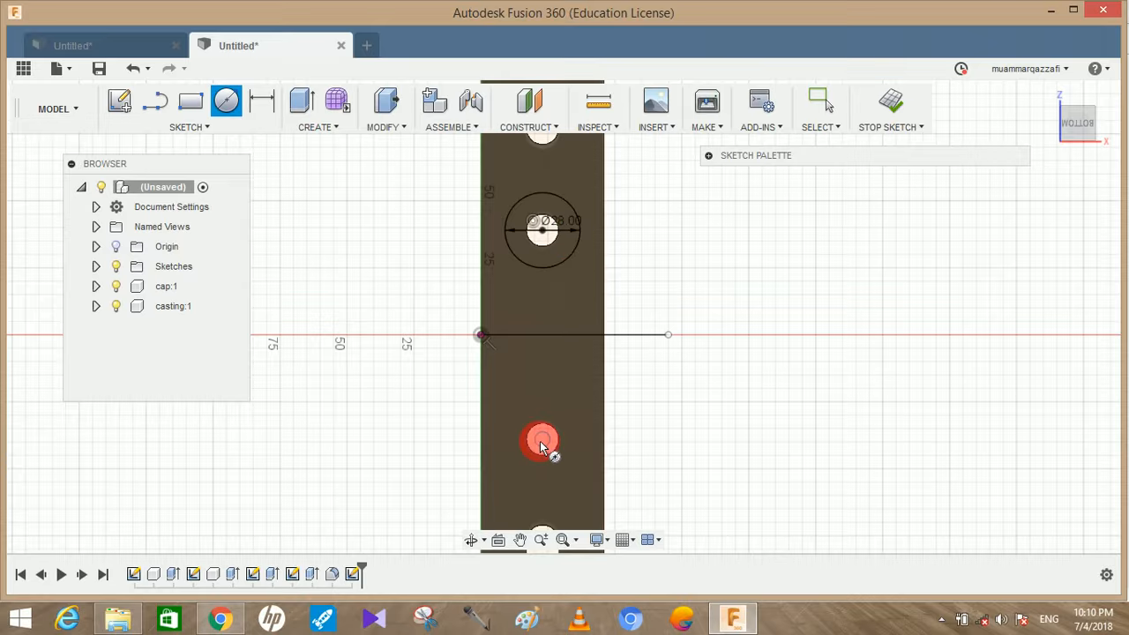
pyautogui.write('28')
pyautogui.press('Tab')
pyautogui.click(569, 445)
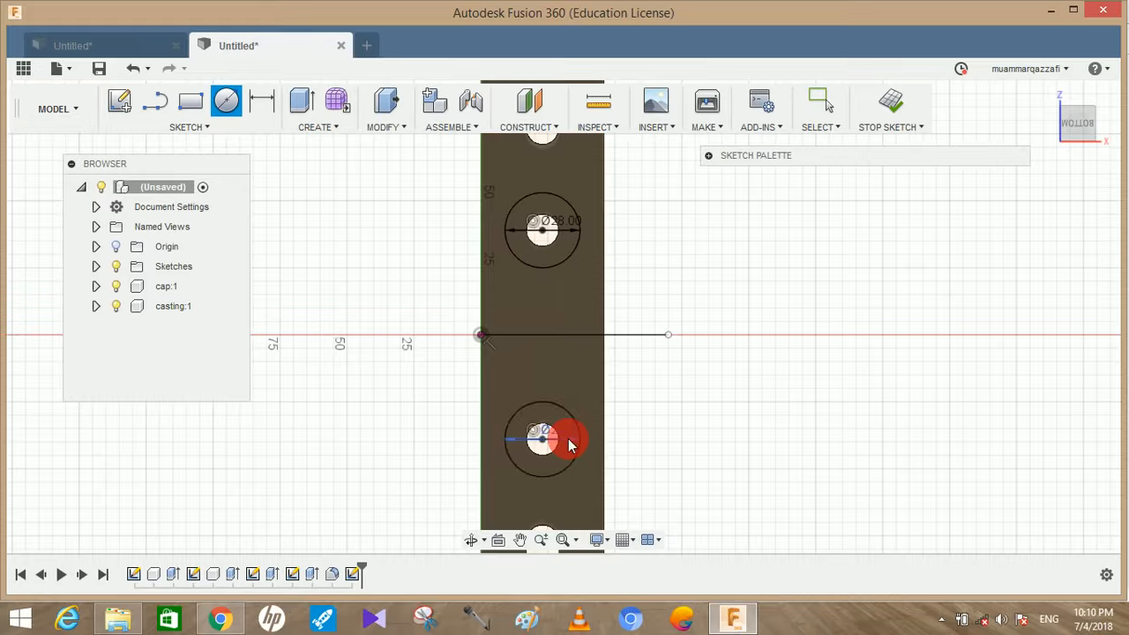
# Extrude the two ring profiles around the bolt holes by -10 mm as a cut into the casting's underside
pyautogui.click(301, 101)
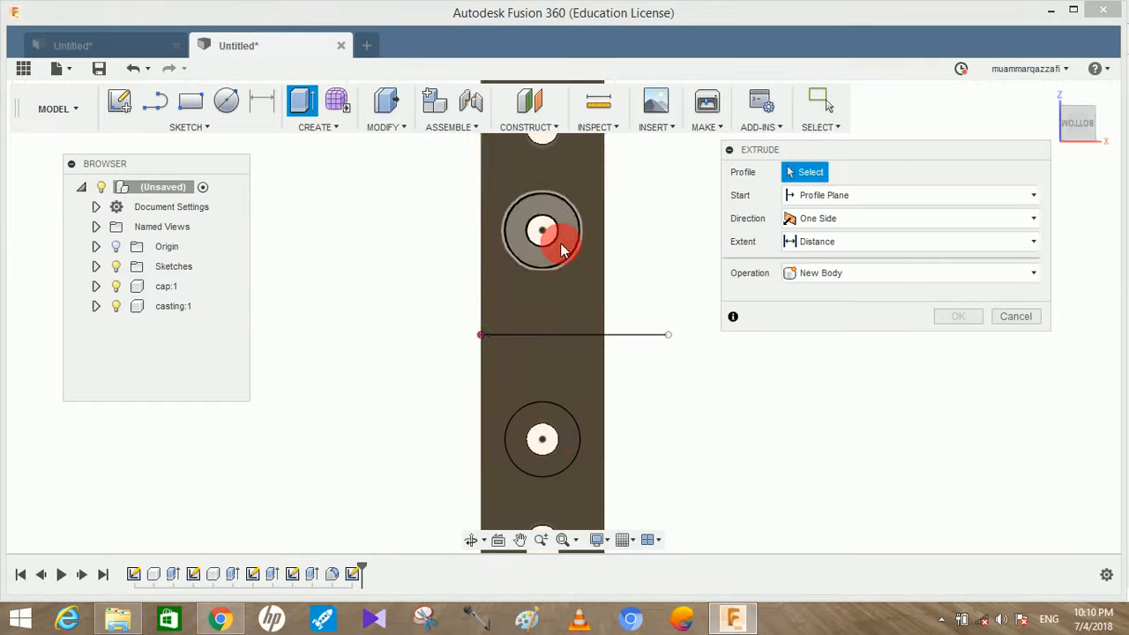
pyautogui.click(562, 247)
pyautogui.click(561, 424)
pyautogui.keyDown('shift'); pyautogui.moveTo(656, 416); pyautogui.dragTo(609, 535, button='middle'); pyautogui.keyUp('shift')
pyautogui.moveTo(634, 496); pyautogui.dragTo(647, 468)
pyautogui.keyDown('shift'); pyautogui.moveTo(683, 430); pyautogui.dragTo(605, 456, button='middle'); pyautogui.keyUp('shift')
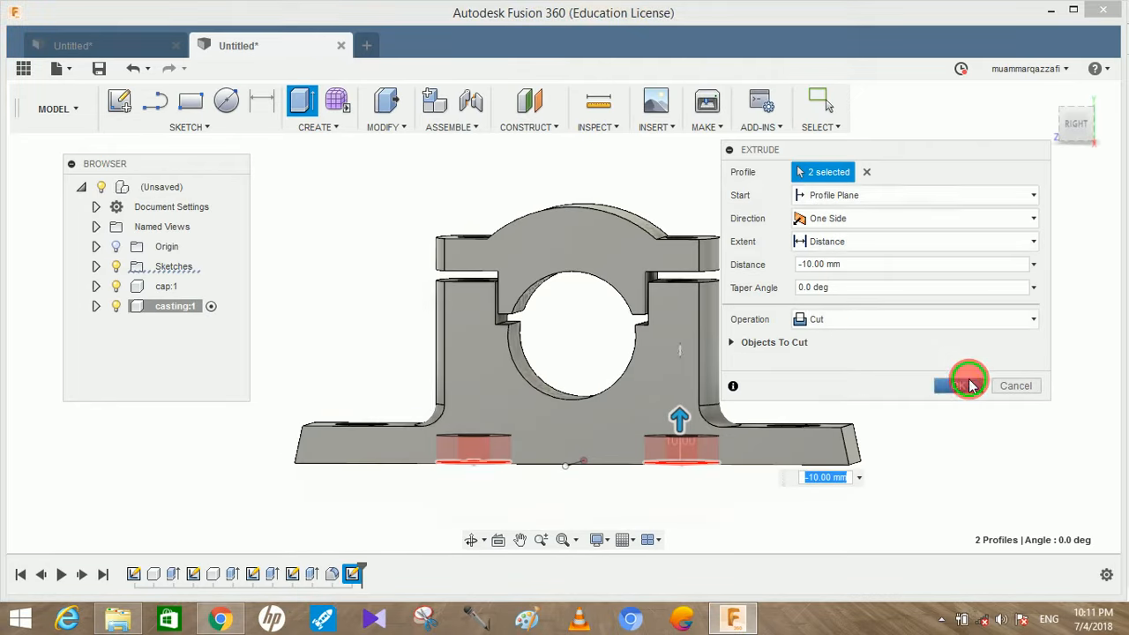
pyautogui.click(958, 385)
pyautogui.keyDown('shift'); pyautogui.moveTo(877, 373); pyautogui.dragTo(886, 407, button='middle'); pyautogui.keyUp('shift')
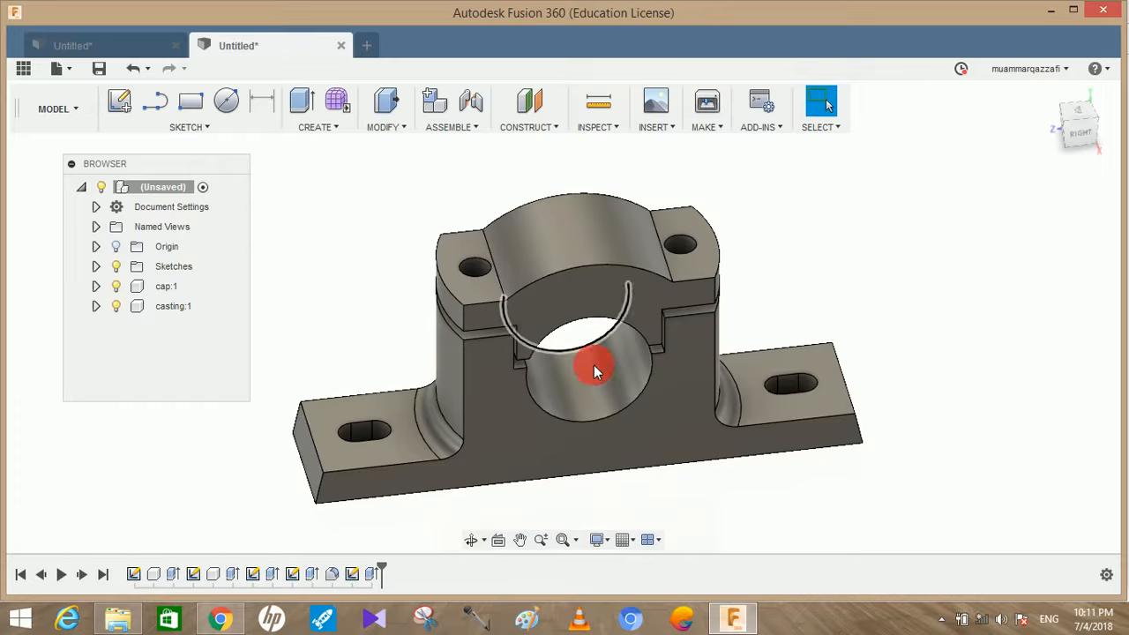
pyautogui.moveTo(737, 327); pyautogui.dragTo(710, 315)
pyautogui.press('Escape')
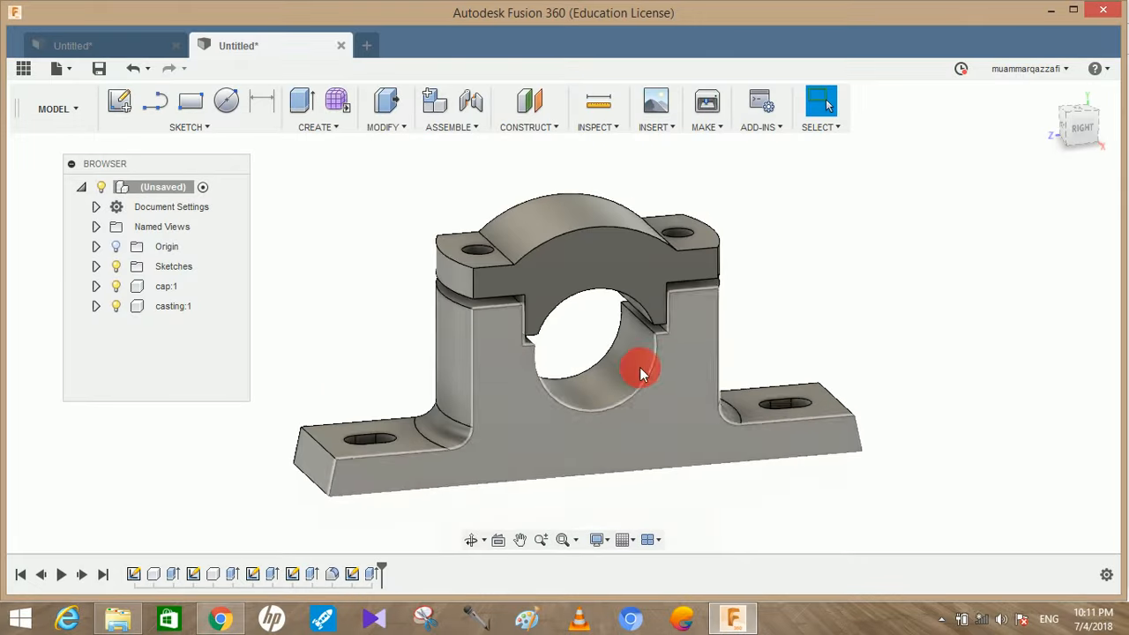
# Switch to the plummer block PDF in Chrome and examine the dimensions of the brasses in Figure 4
pyautogui.click(221, 619)
pyautogui.scroll(-10, 468, 479)
pyautogui.scroll(-9, 468, 479)
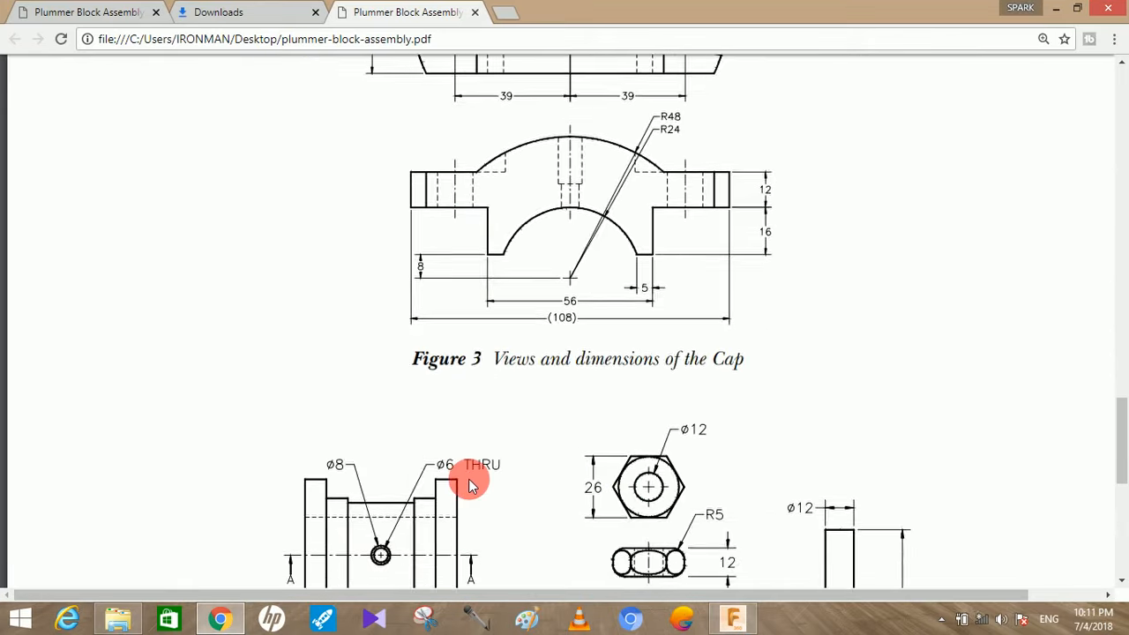
pyautogui.scroll(1, 460, 487)
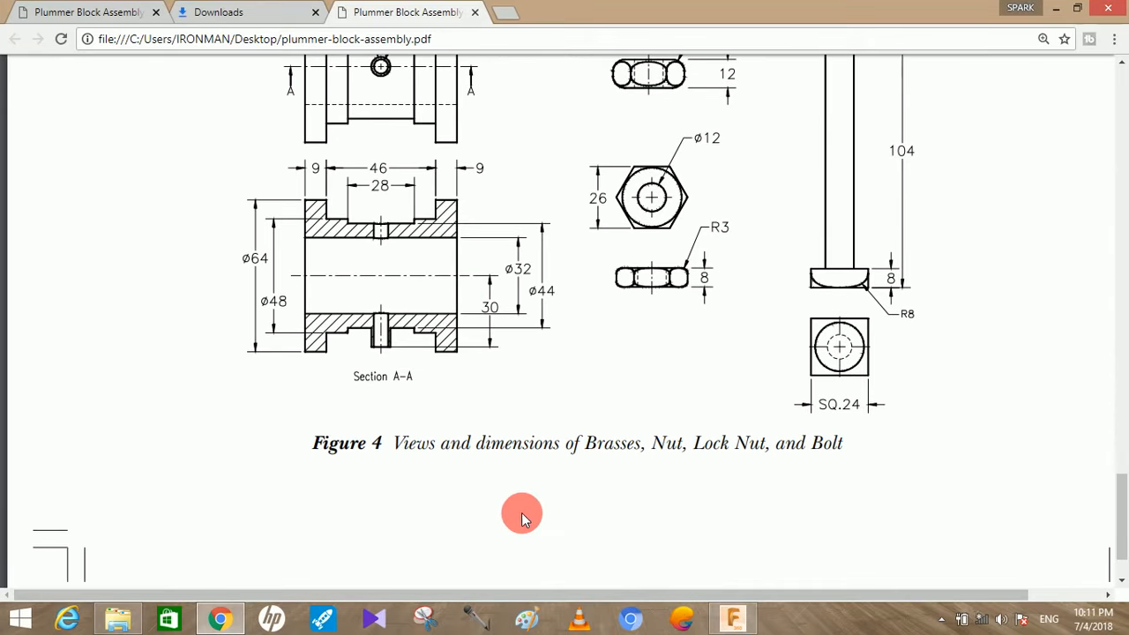
pyautogui.scroll(1, 587, 481)
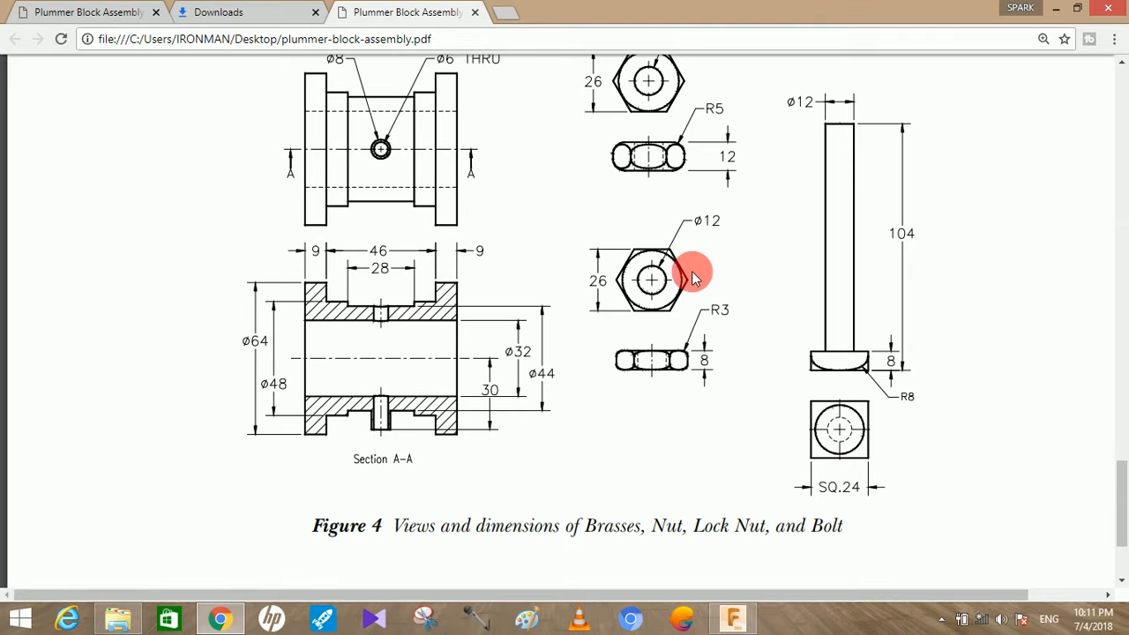
pyautogui.scroll(1, 648, 255)
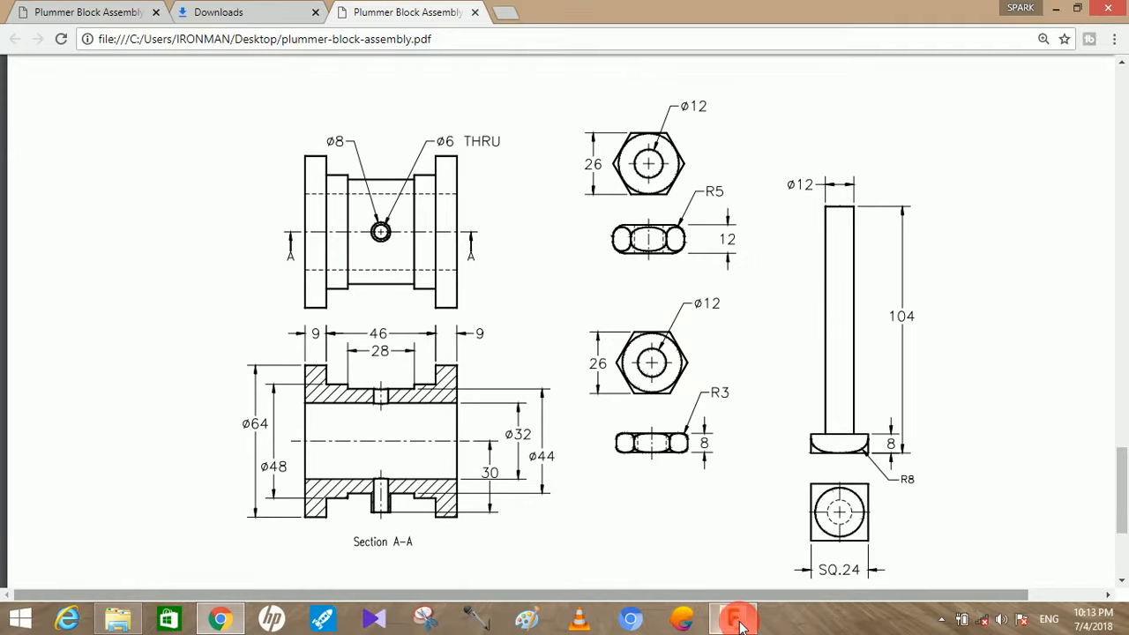
# Switch back to Fusion 360 and start a new sketch on the horizontal origin plane, with free space beside the casting
pyautogui.click(736, 621)
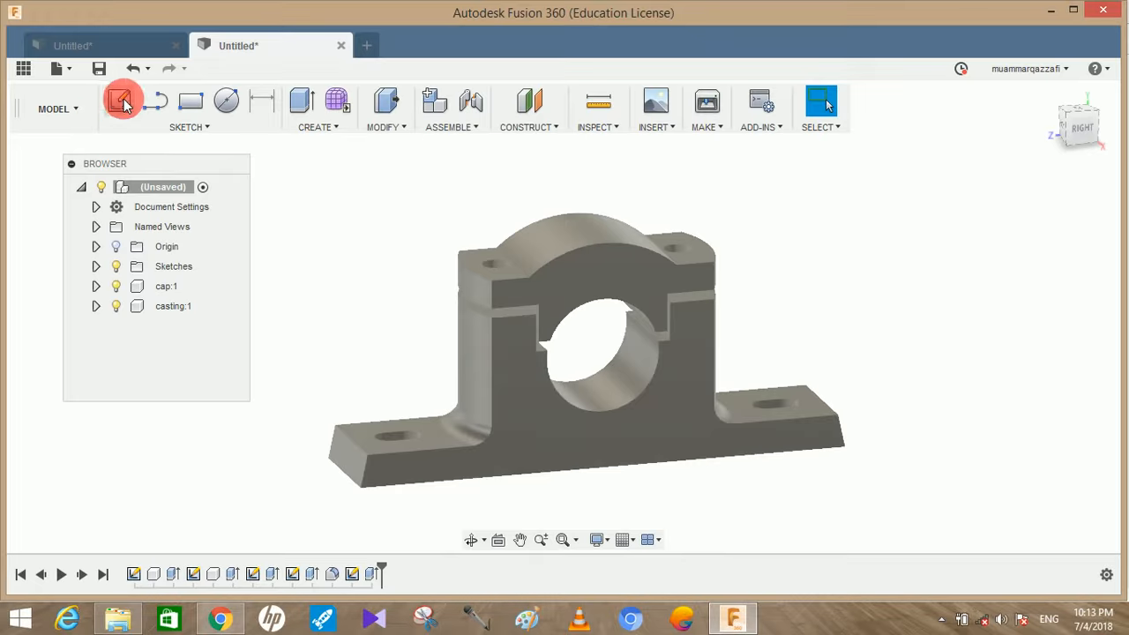
pyautogui.click(122, 102)
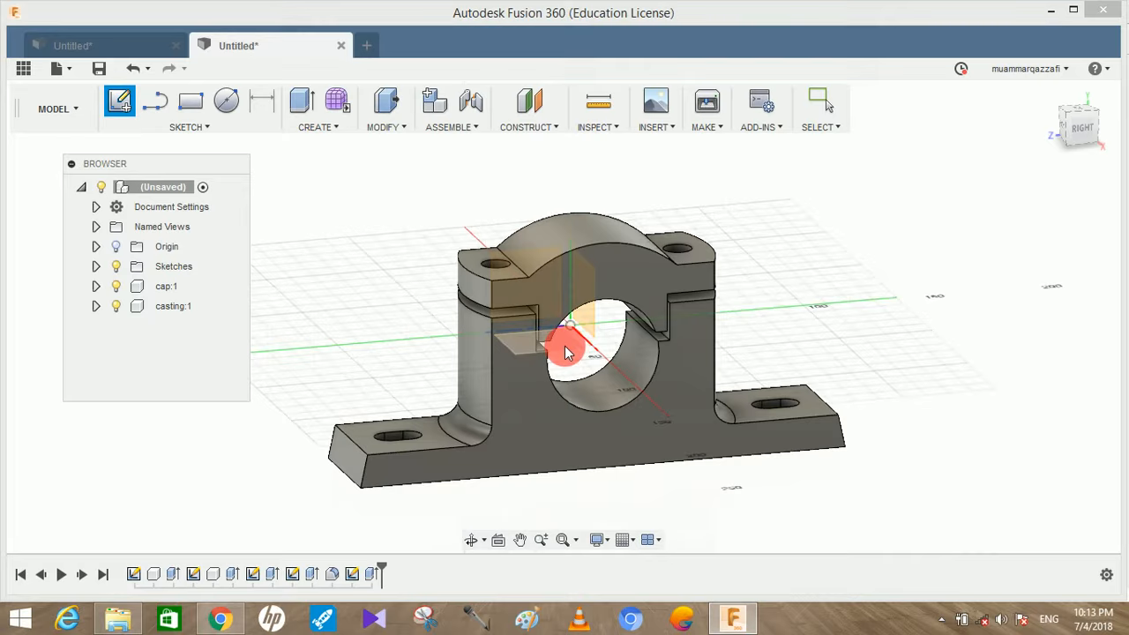
pyautogui.click(567, 351)
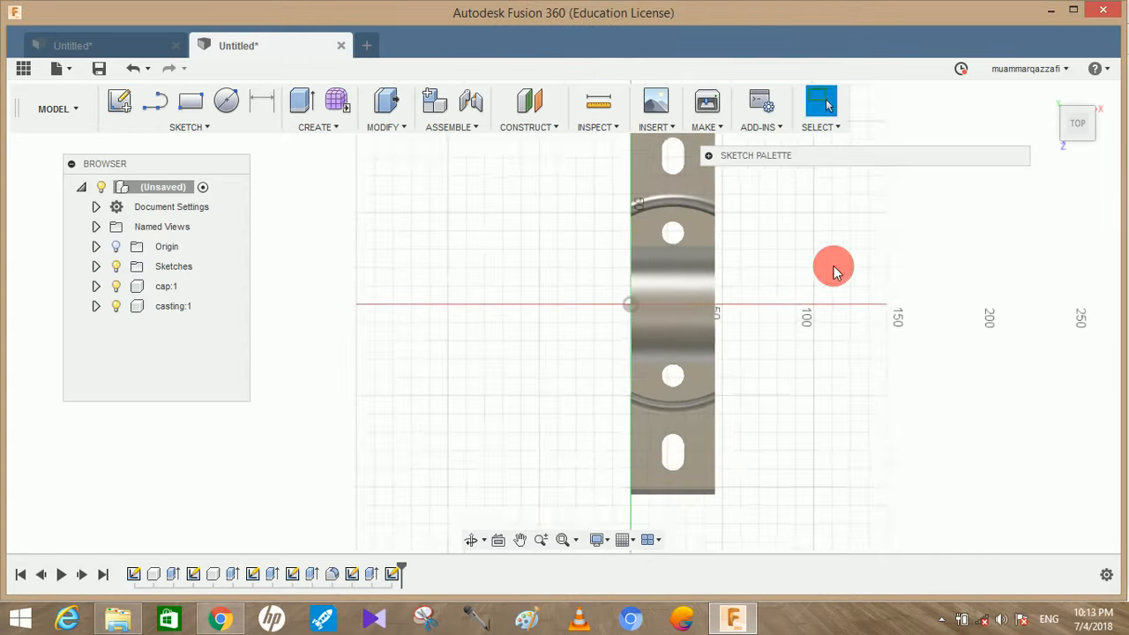
pyautogui.moveTo(871, 283); pyautogui.dragTo(1006, 297, button='middle')
pyautogui.scroll(2, 471, 309)
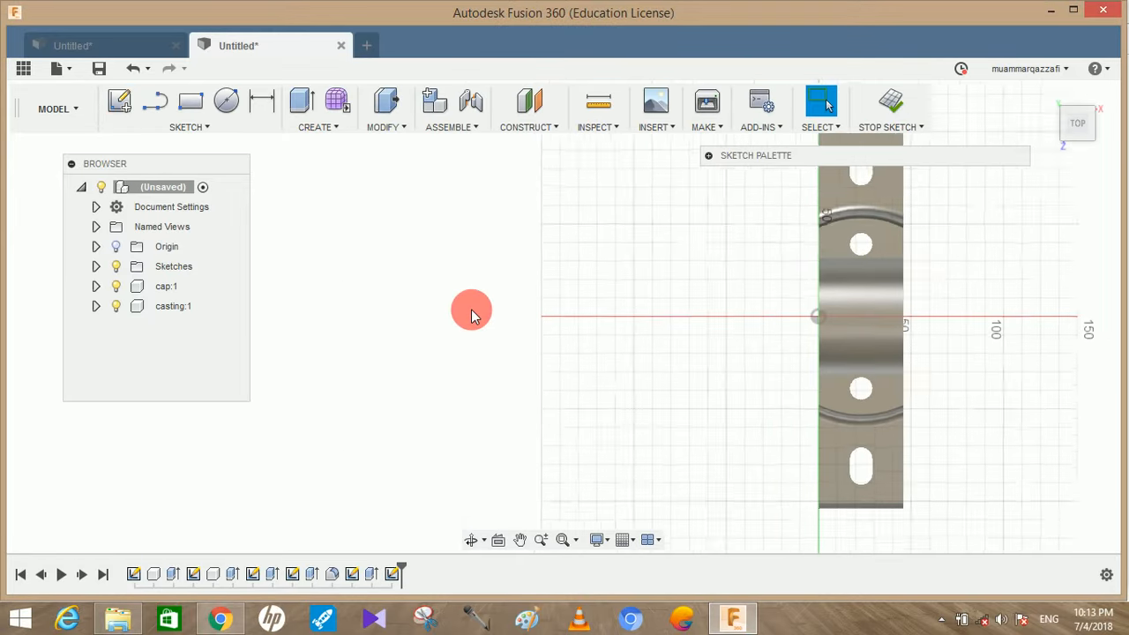
# Draw a 64 mm line along the horizontal axis in the empty area beside the casting
pyautogui.press('l')
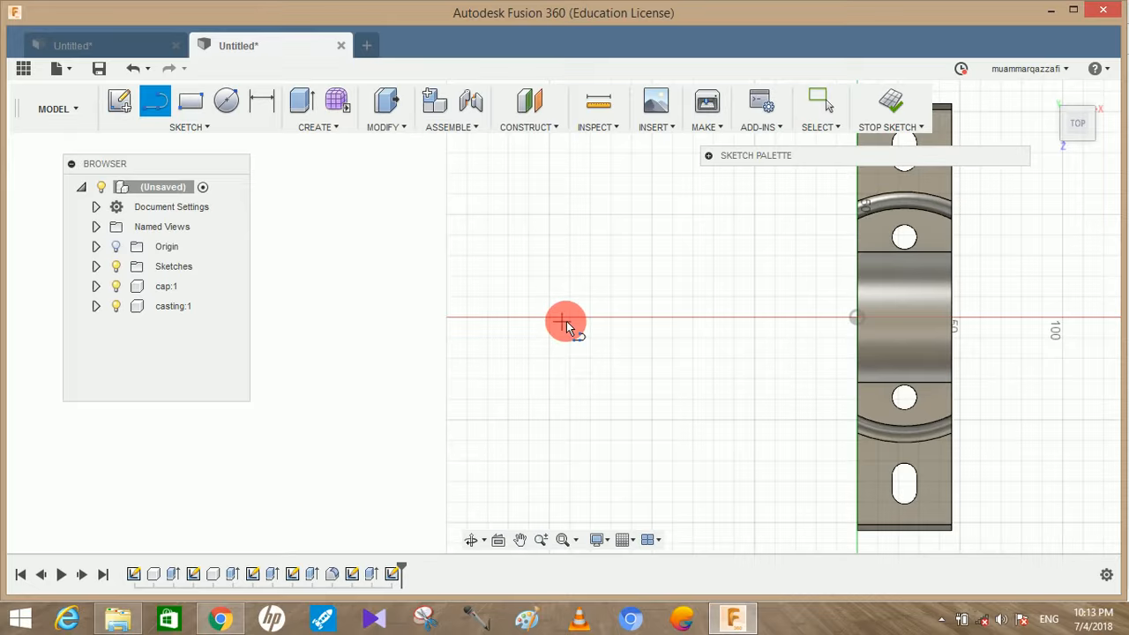
pyautogui.moveTo(569, 319); pyautogui.dragTo(484, 322)
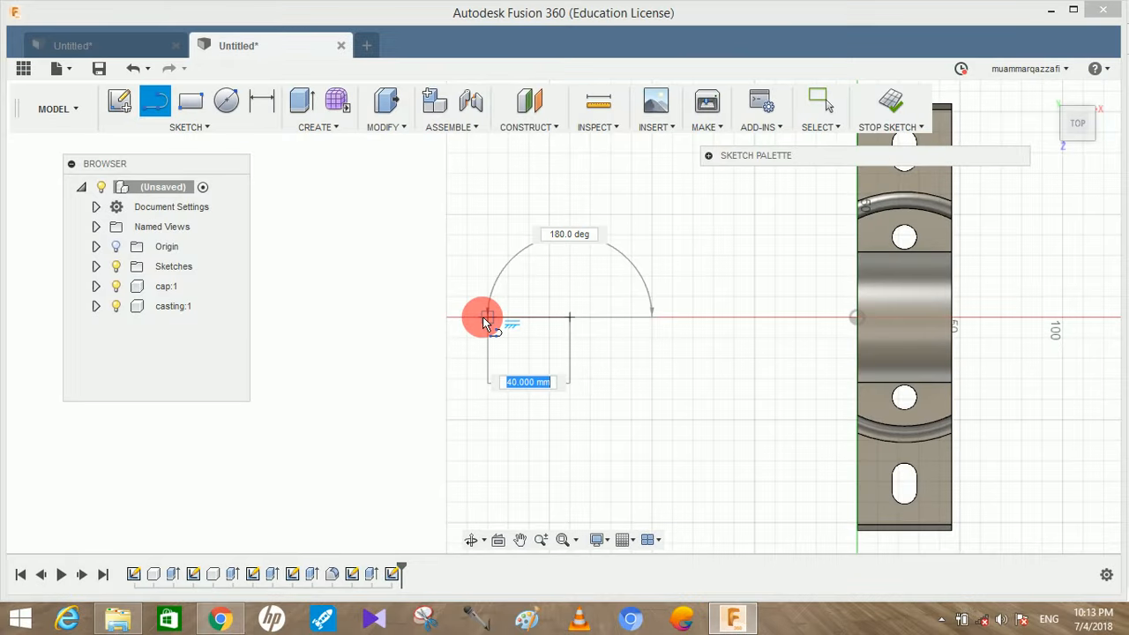
pyautogui.write('64')
pyautogui.press('Return')
pyautogui.press('Escape')
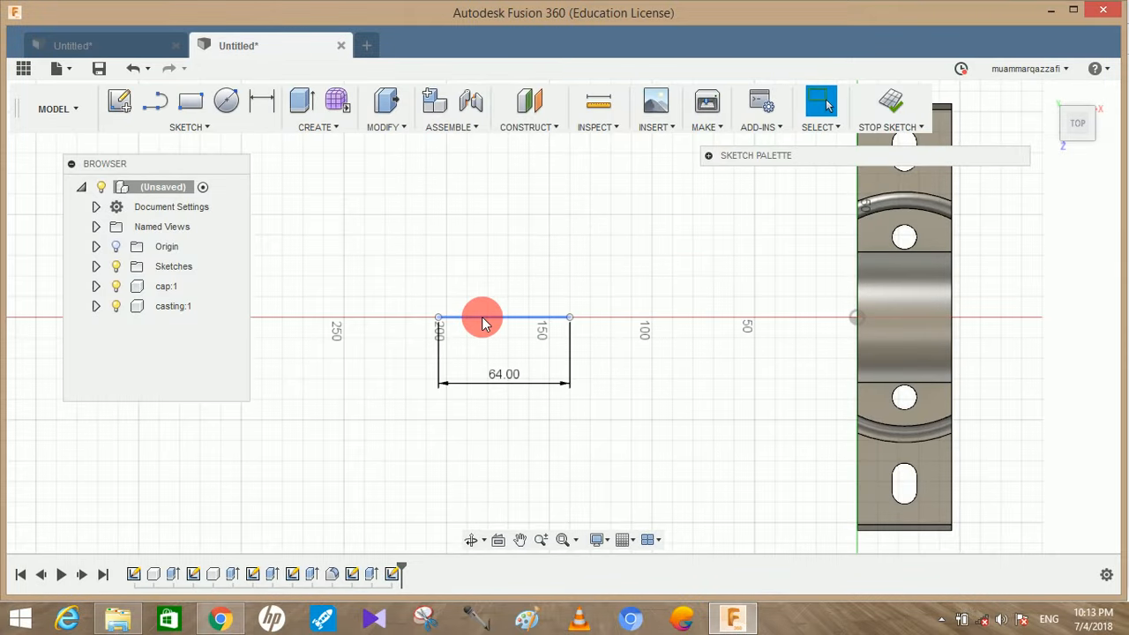
# Draw a perpendicular line about 60 mm long upward from the midpoint of the 64 mm line
pyautogui.scroll(1, 483, 320)
pyautogui.press('l')
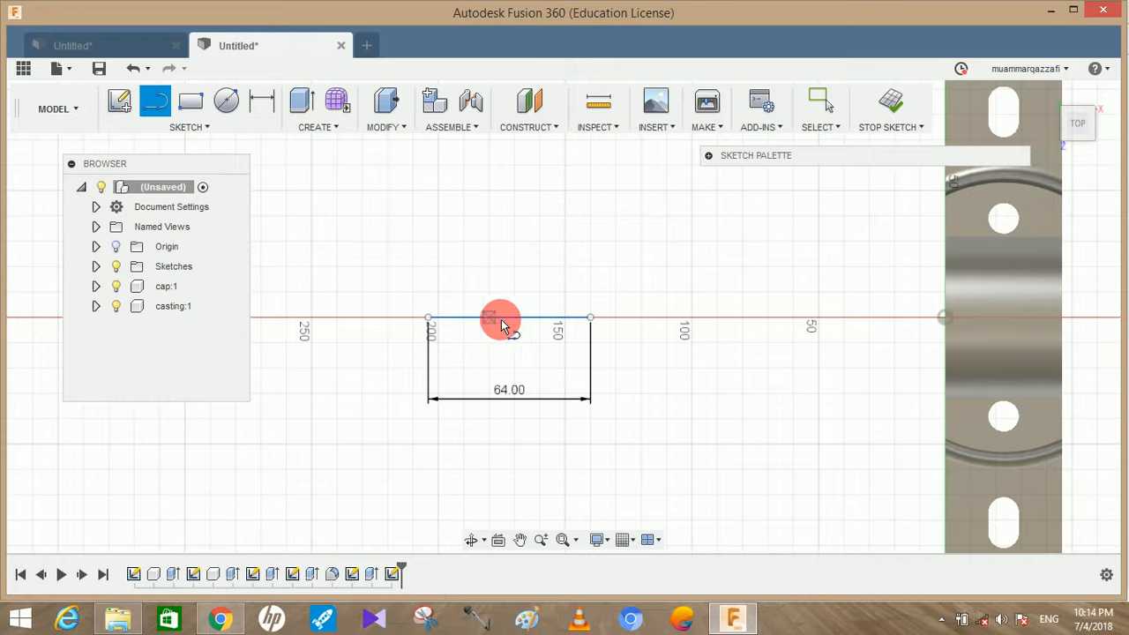
pyautogui.click(510, 319)
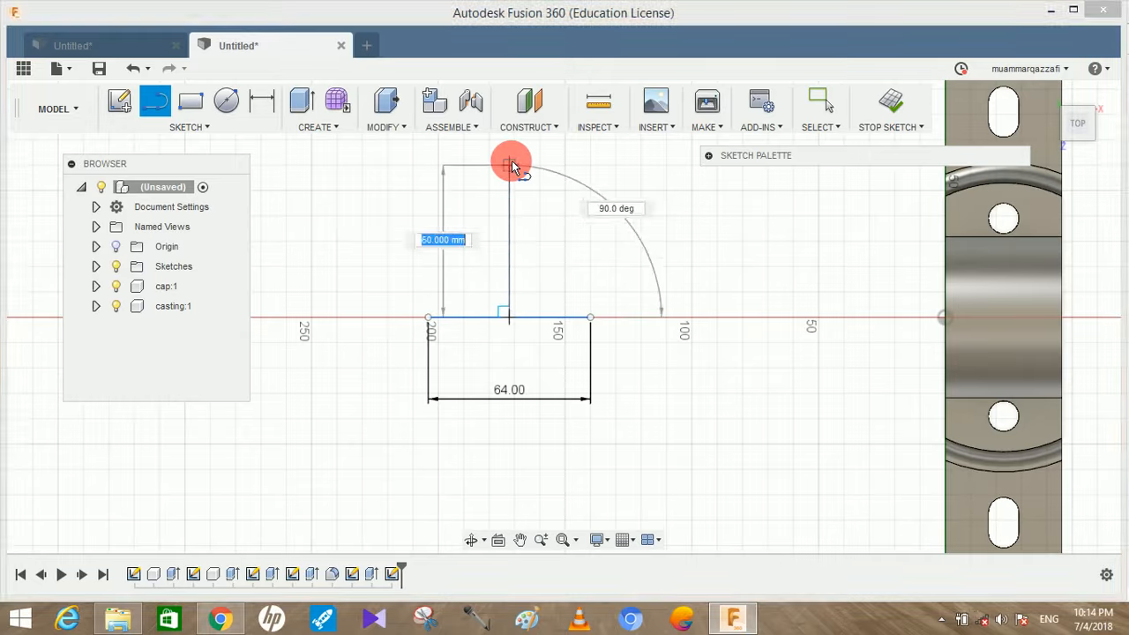
pyautogui.click(512, 165)
pyautogui.press('Escape')
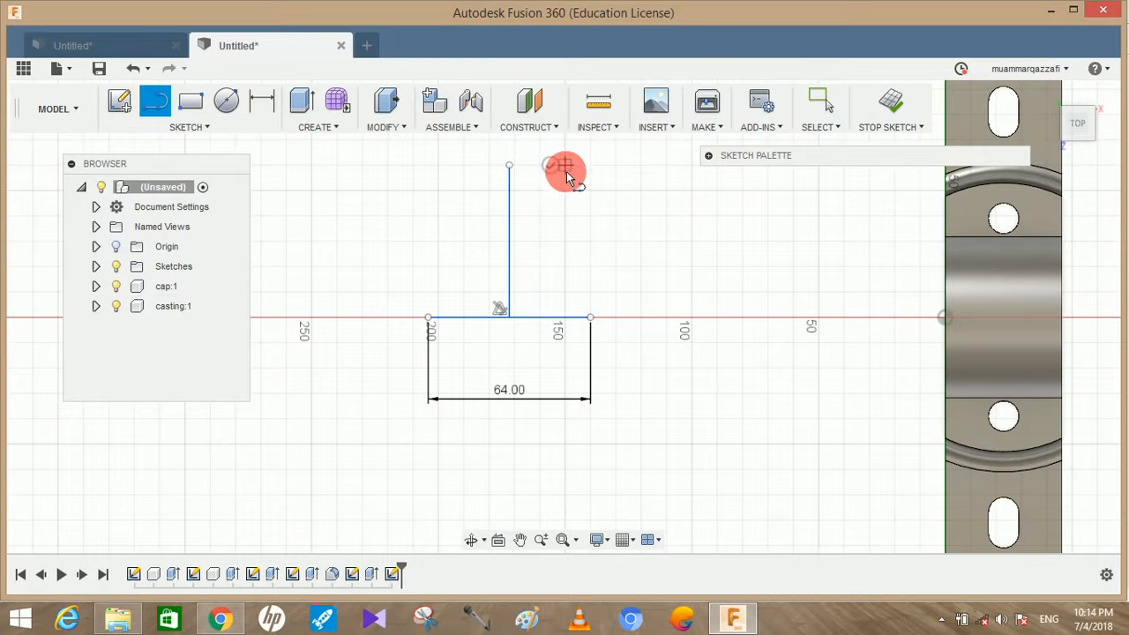
# Draw a 32 mm vertical line up from the base line's end nearest the casting and place its dimension outside the profile
pyautogui.scroll(3, 573, 199)
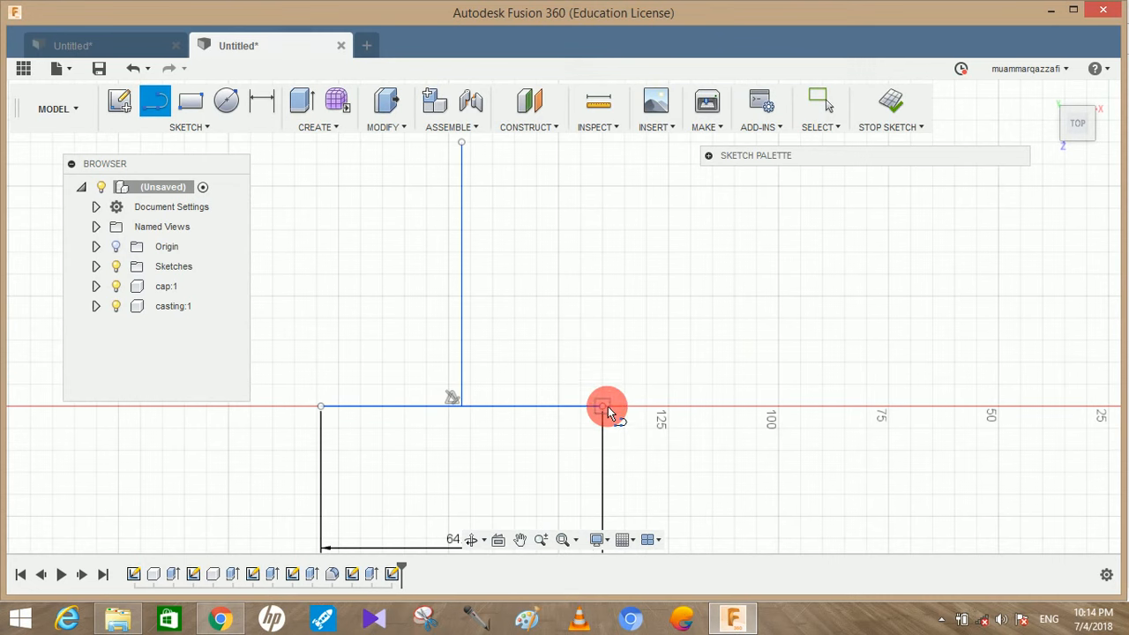
pyautogui.click(604, 407)
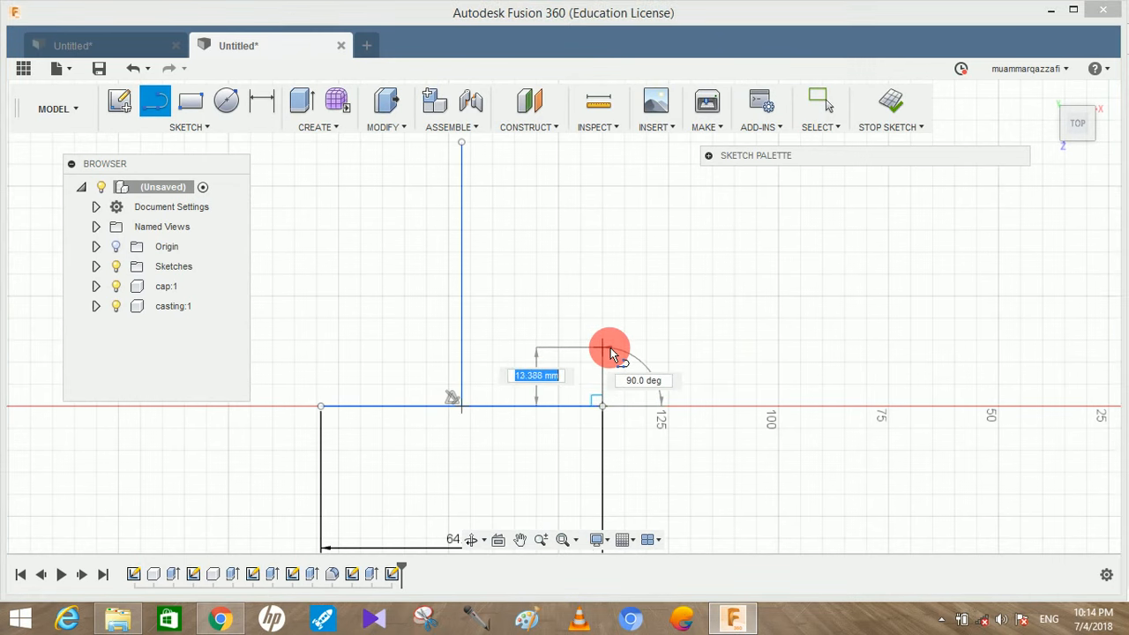
pyautogui.write('32')
pyautogui.press('Return')
pyautogui.press('Escape')
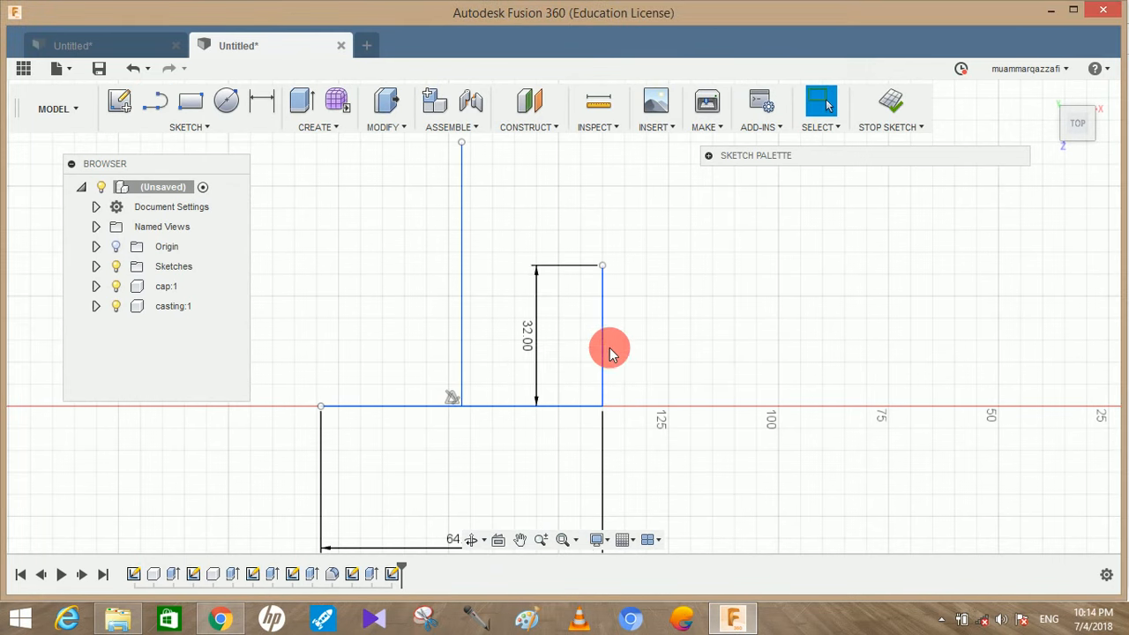
pyautogui.moveTo(534, 342); pyautogui.dragTo(731, 355)
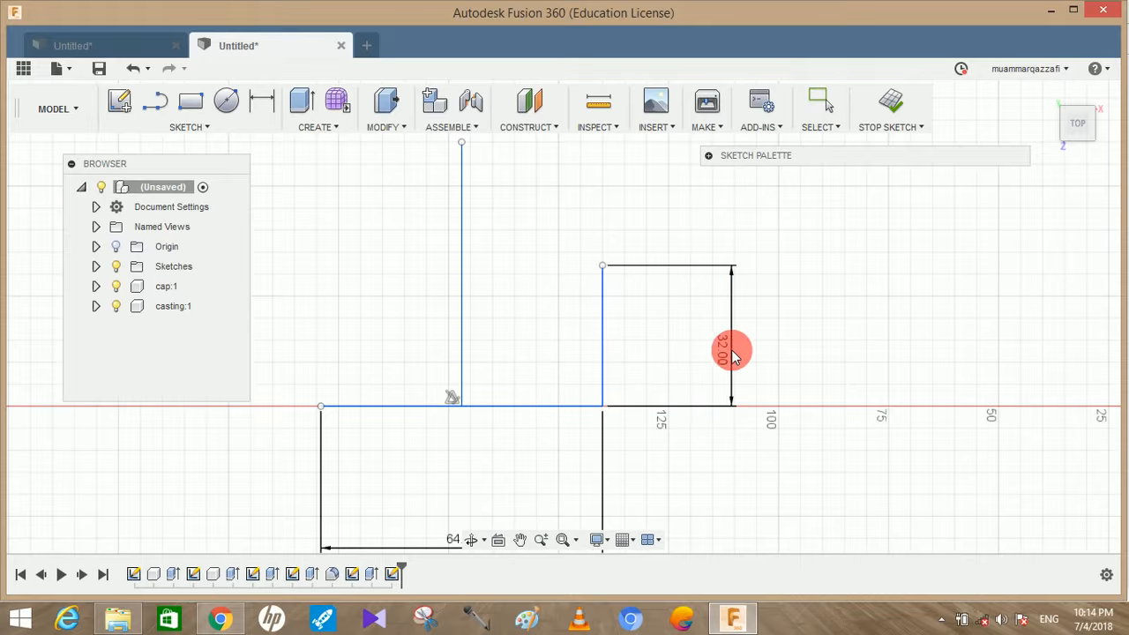
# Outline the brass flange with a 9 mm horizontal line toward the centre line and an 8 mm vertical line down from its end
pyautogui.press('l')
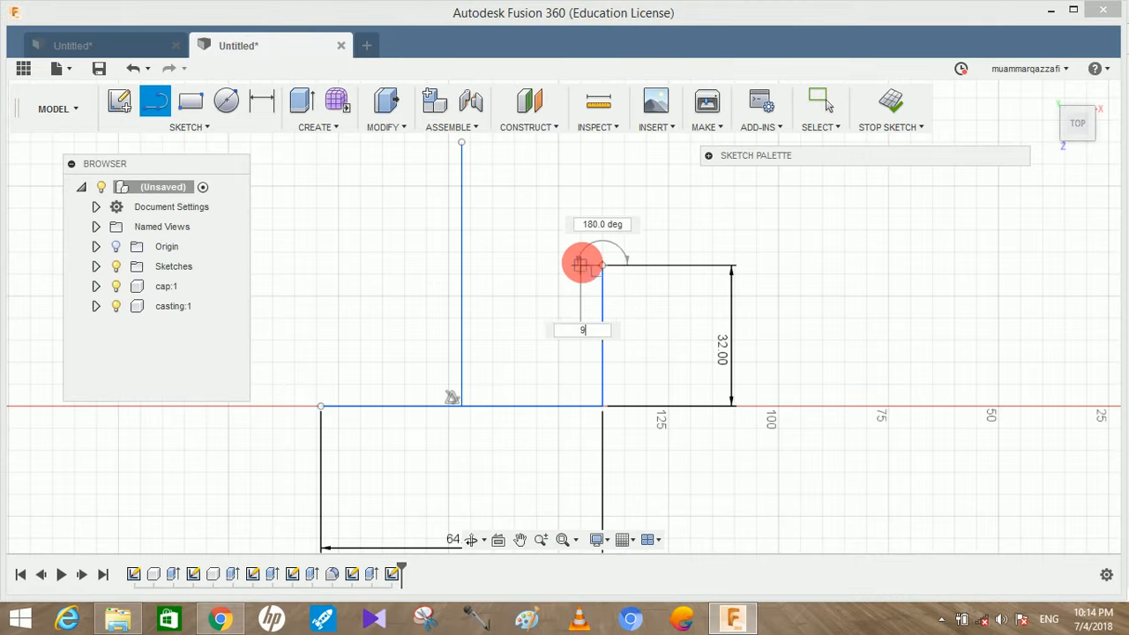
pyautogui.write('9')
pyautogui.press('Return')
pyautogui.press('Escape')
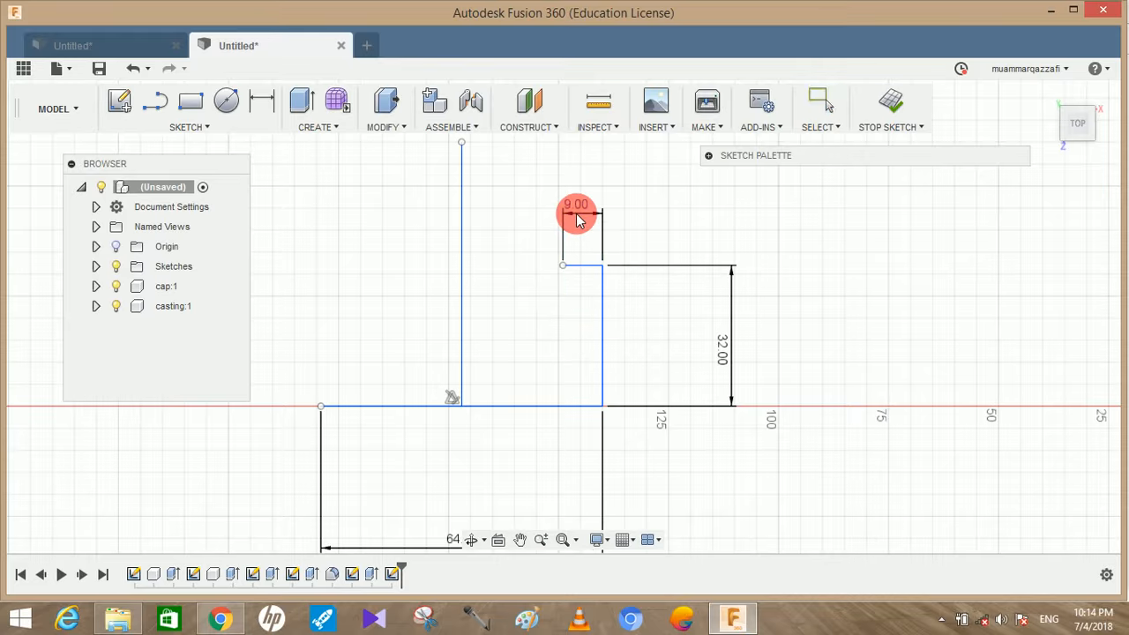
pyautogui.press('l')
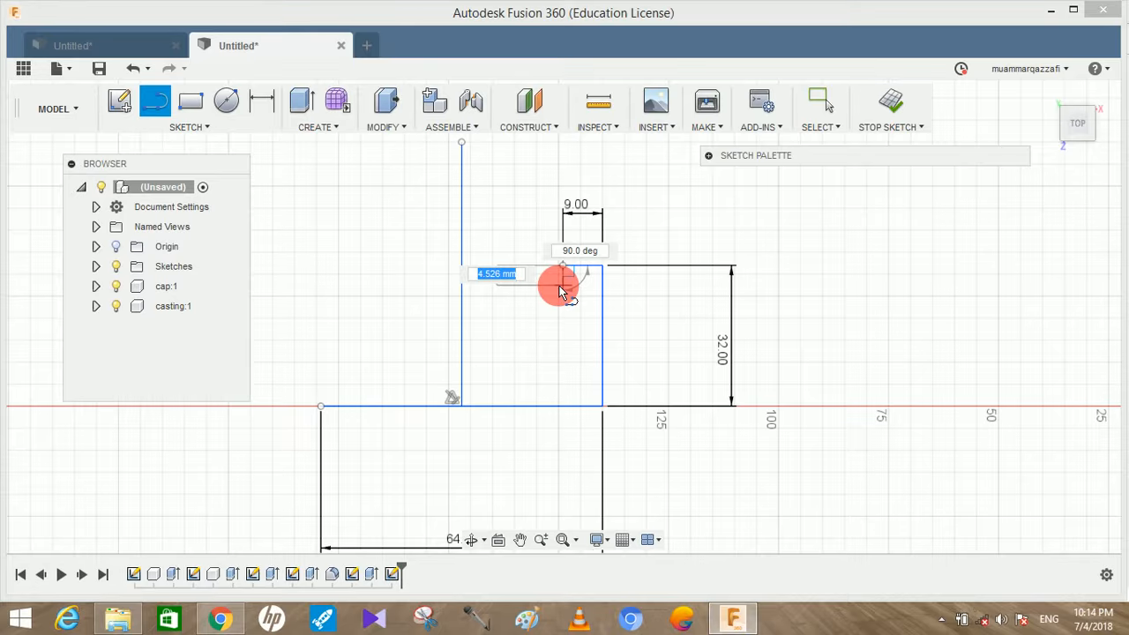
pyautogui.press('Return')
pyautogui.moveTo(500, 283); pyautogui.dragTo(843, 287)
pyautogui.moveTo(741, 260); pyautogui.dragTo(548, 269)
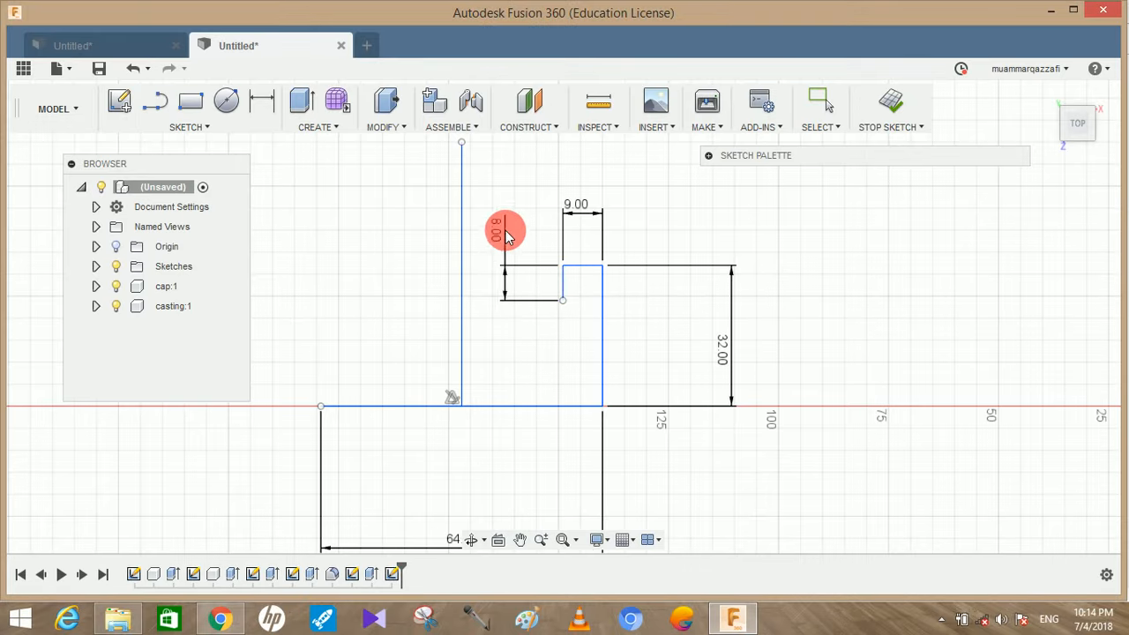
# Continue the stepped profile with a 9 mm horizontal line toward the centre line and a 2 mm vertical line down from its end
pyautogui.press('l')
pyautogui.moveTo(562, 304); pyautogui.dragTo(522, 307)
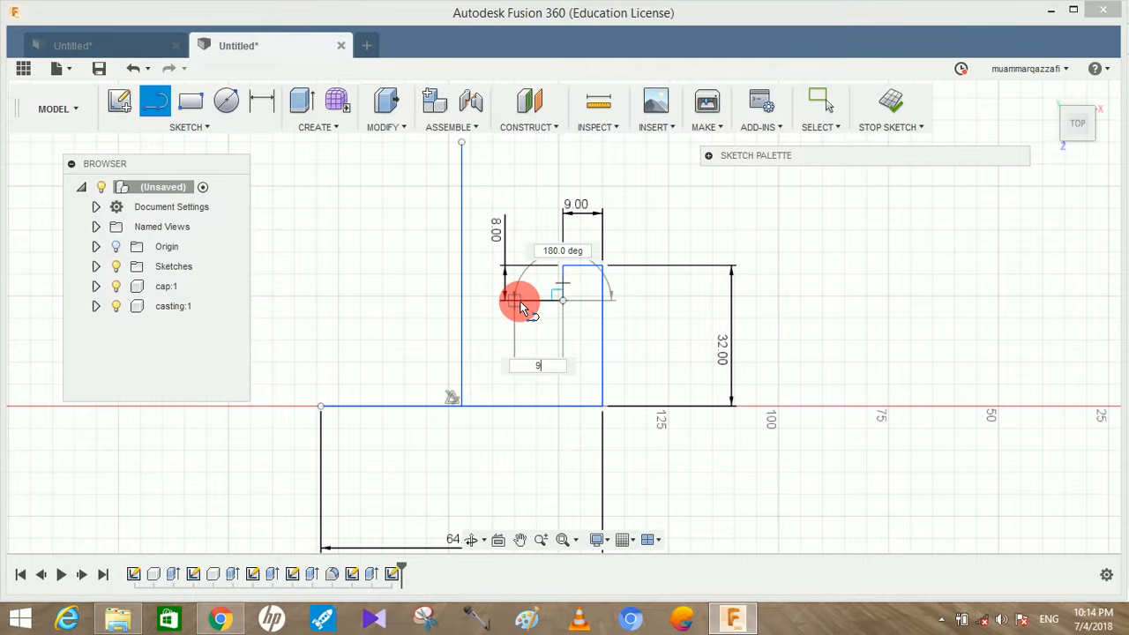
pyautogui.write('9')
pyautogui.press('Return')
pyautogui.press('Escape')
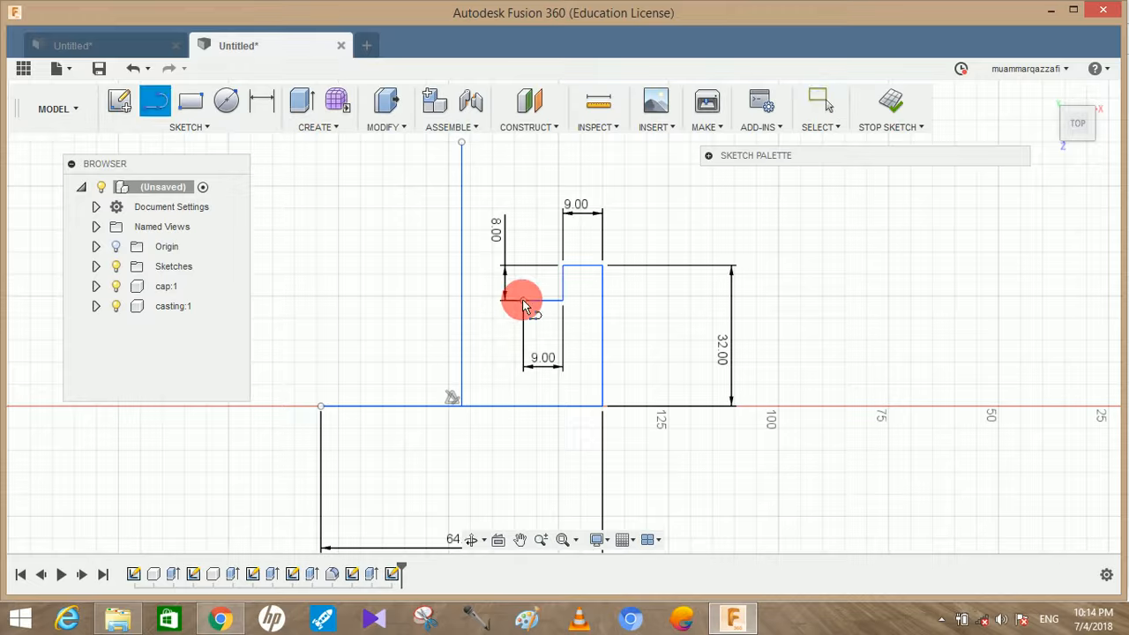
pyautogui.click(522, 299)
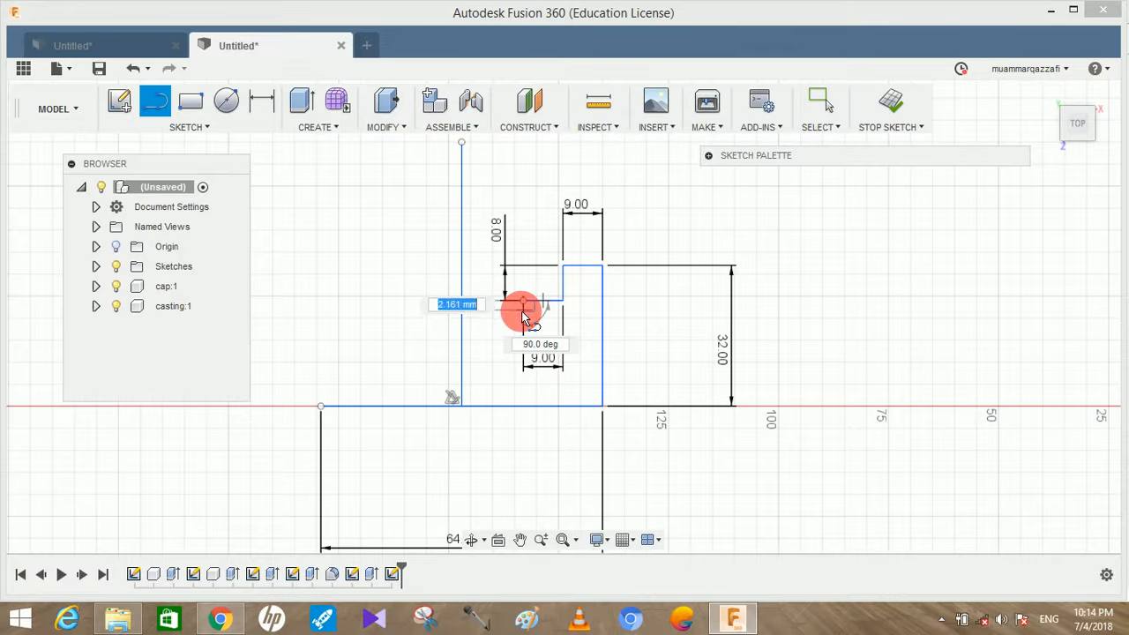
pyautogui.write('2')
pyautogui.press('Return')
pyautogui.press('Escape')
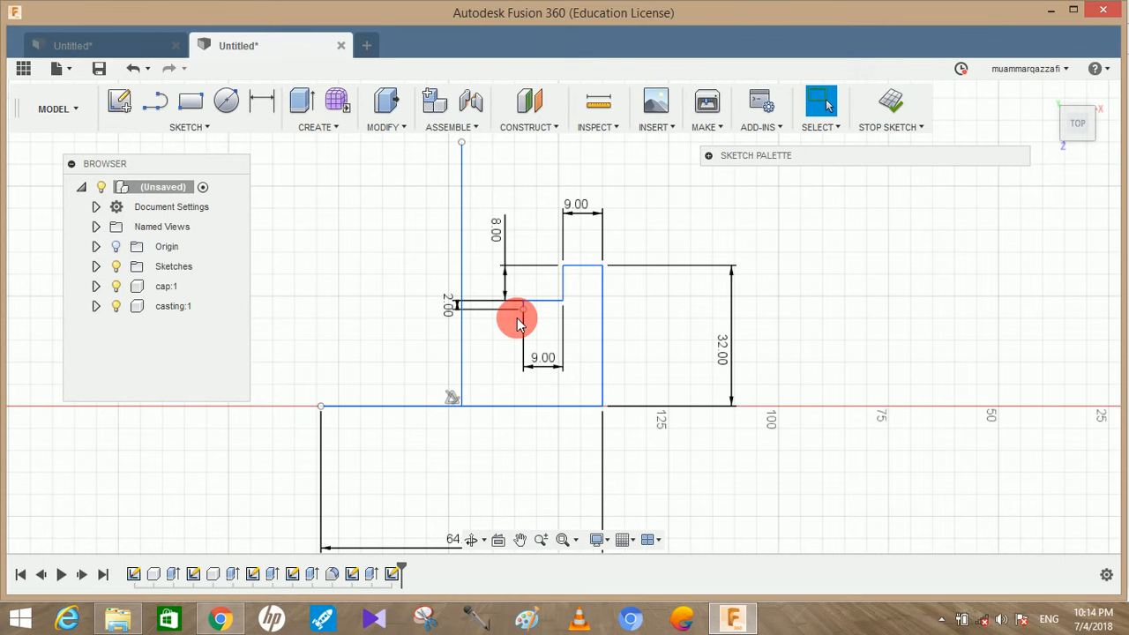
# Close the half profile with a horizontal line about 14 mm long to the vertical centre line and remove the small step dimensions
pyautogui.press('l')
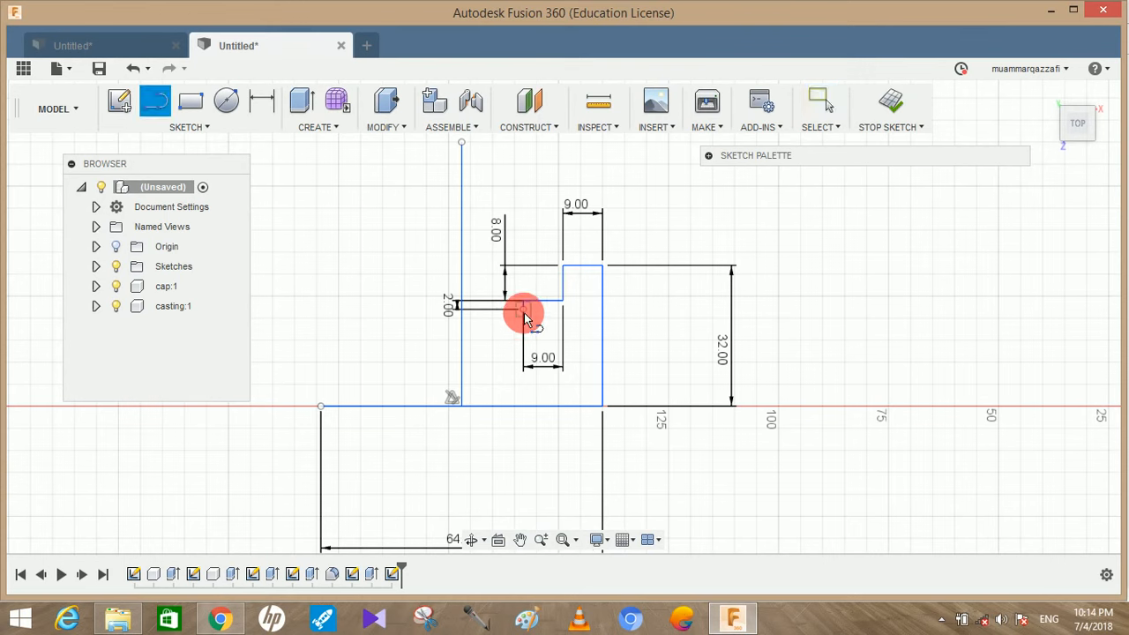
pyautogui.click(524, 311)
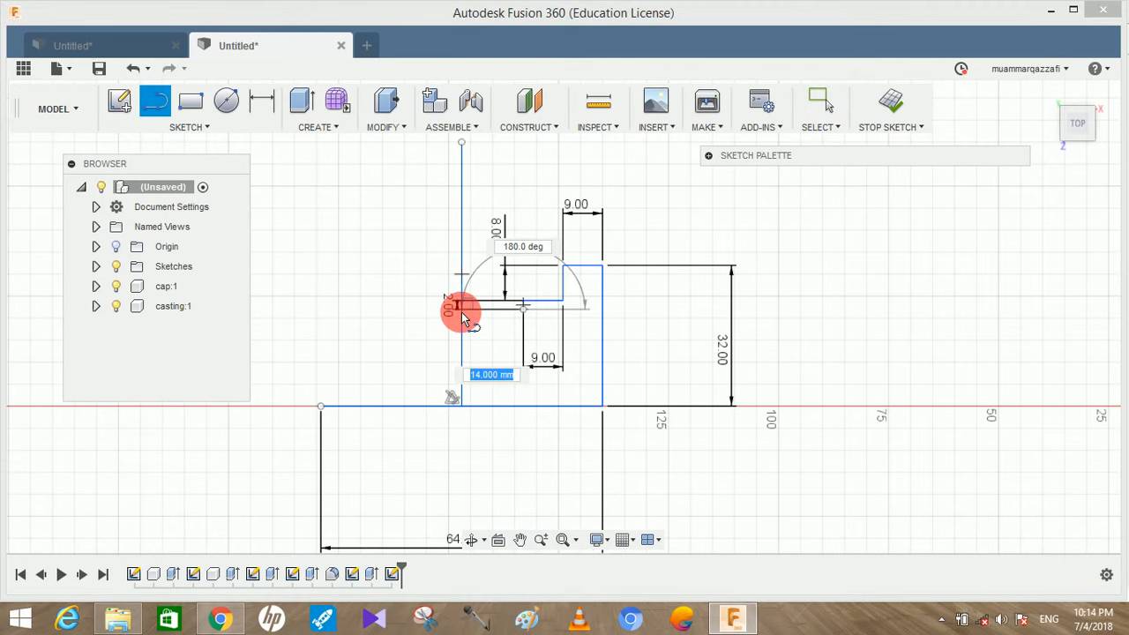
pyautogui.click(461, 314)
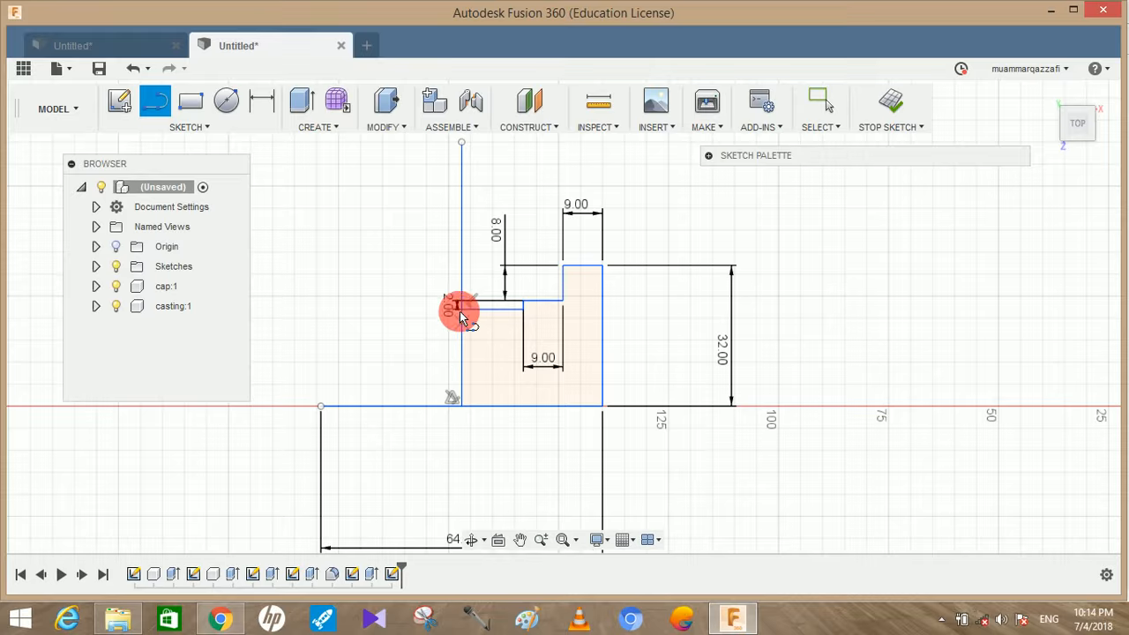
pyautogui.press('Escape')
pyautogui.moveTo(450, 309)
pyautogui.mouseDown()
pyautogui.moveTo(507, 245)
pyautogui.moveTo(537, 360)
pyautogui.moveTo(570, 210)
pyautogui.moveTo(632, 261)
pyautogui.mouseUp()
pyautogui.click(639, 268)
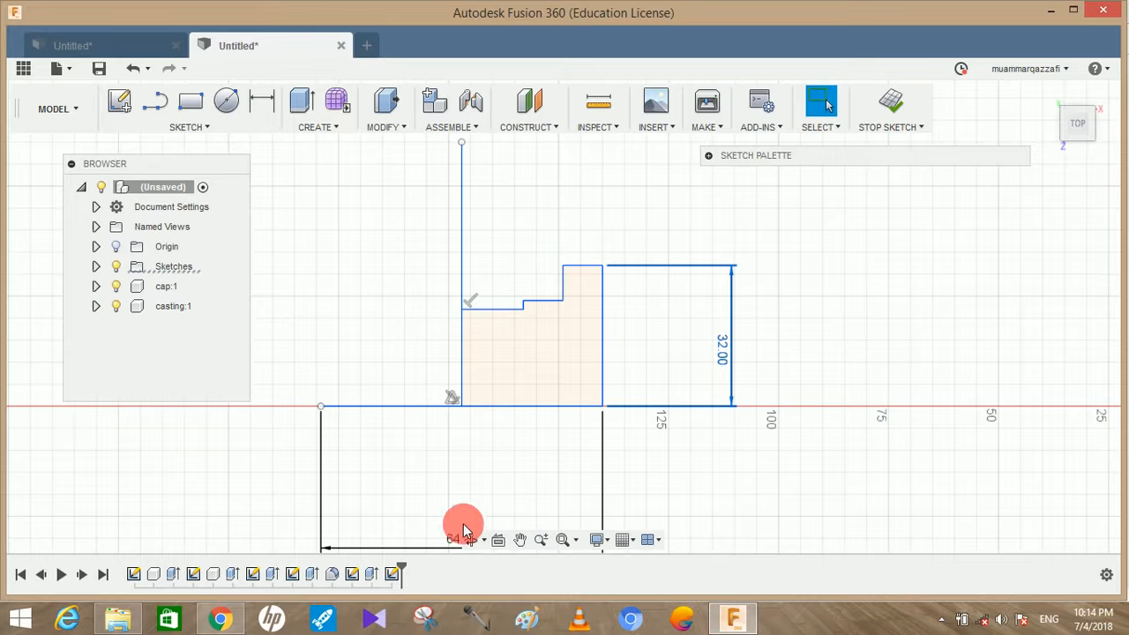
# Switch to the plummer block PDF in Chrome to check the dimensions of the brasses
pyautogui.click(221, 620)
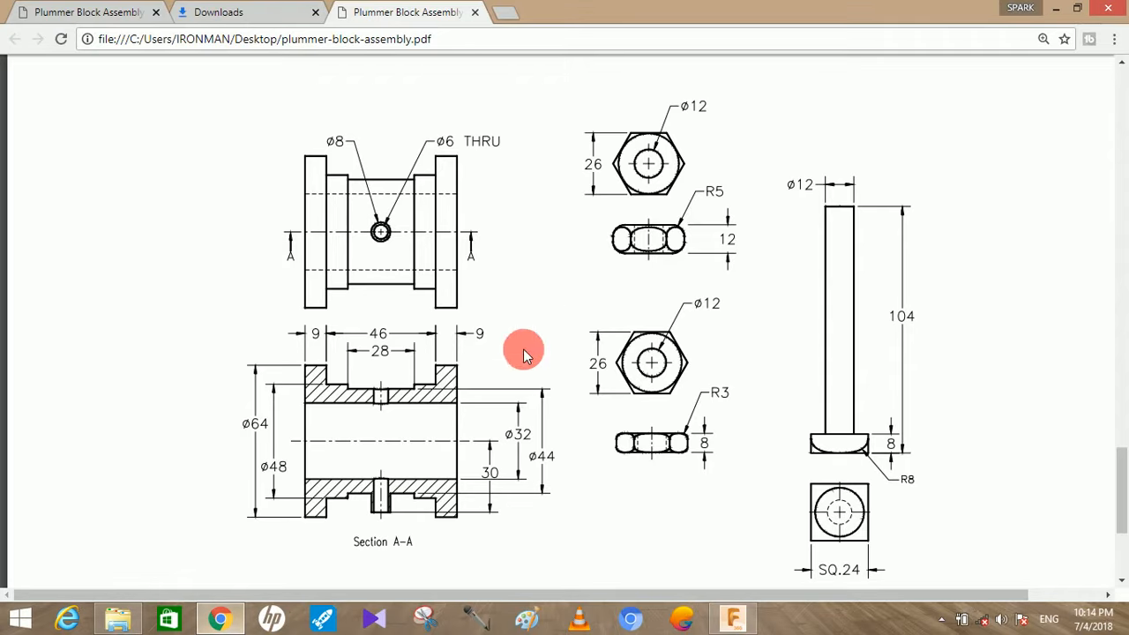
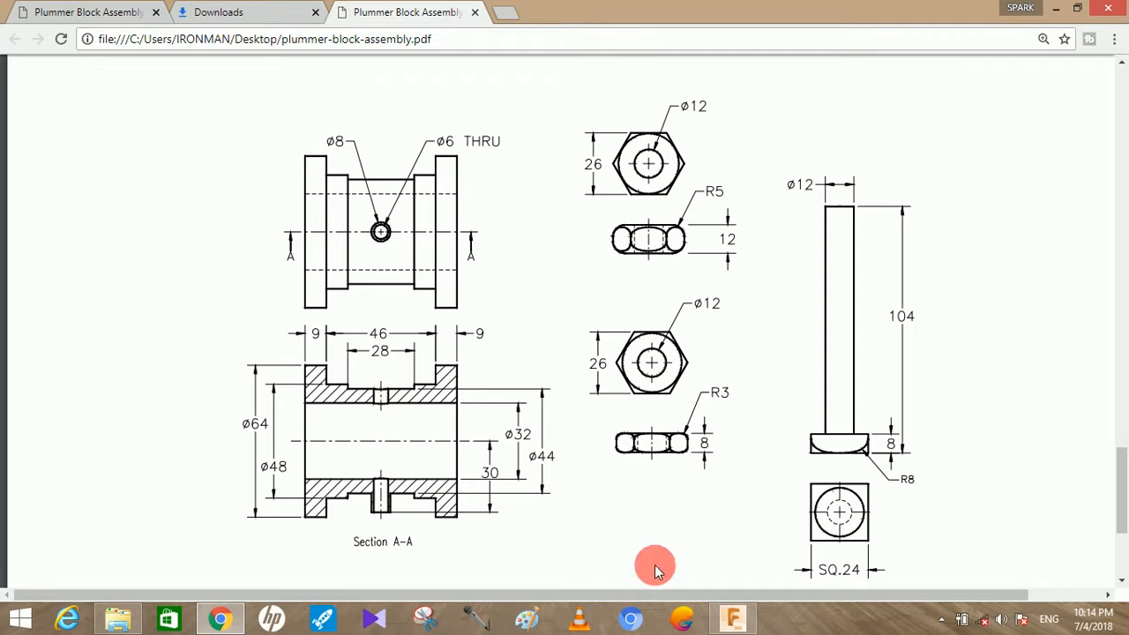
# Compare the stepped half profile in Fusion 360 with the brasses section drawing in the plummer block PDF in Chrome
pyautogui.click(732, 613)
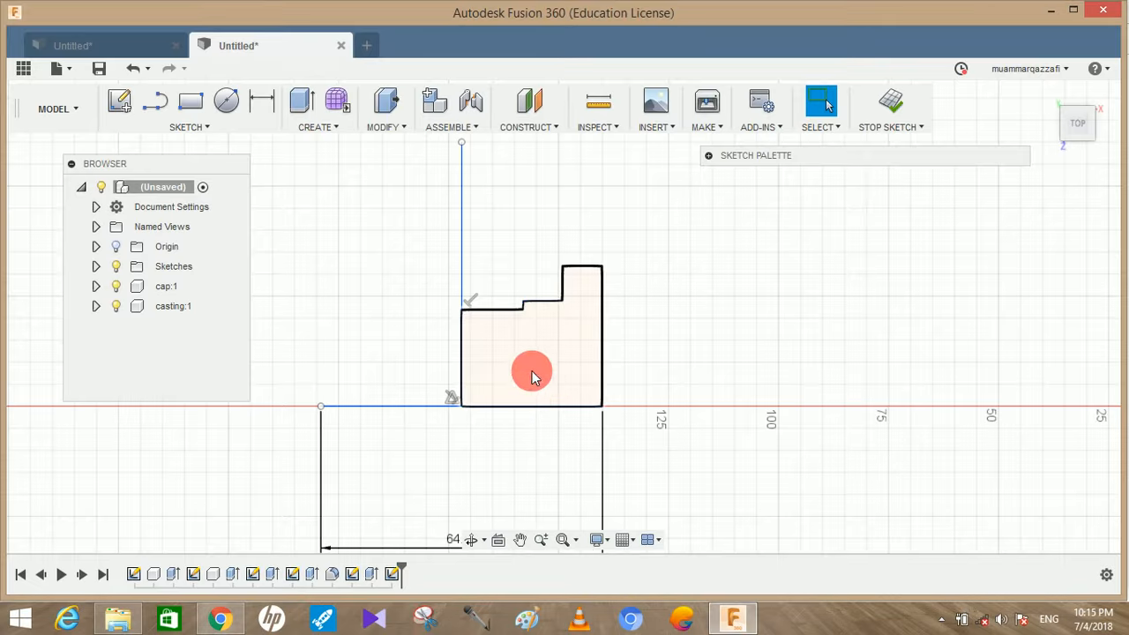
pyautogui.click(221, 621)
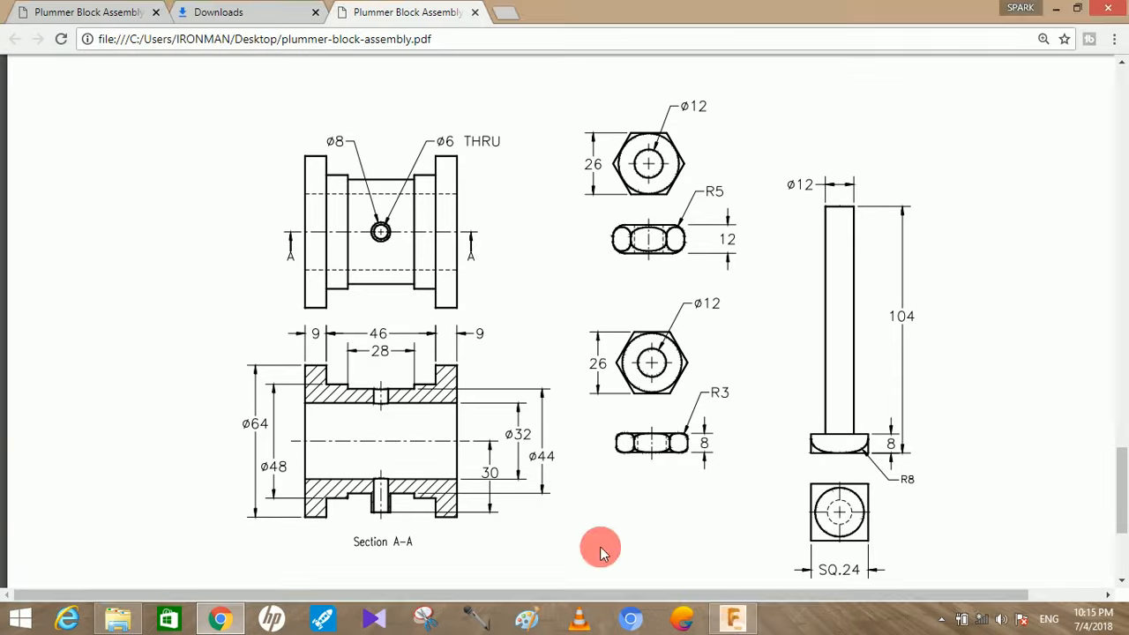
pyautogui.click(734, 617)
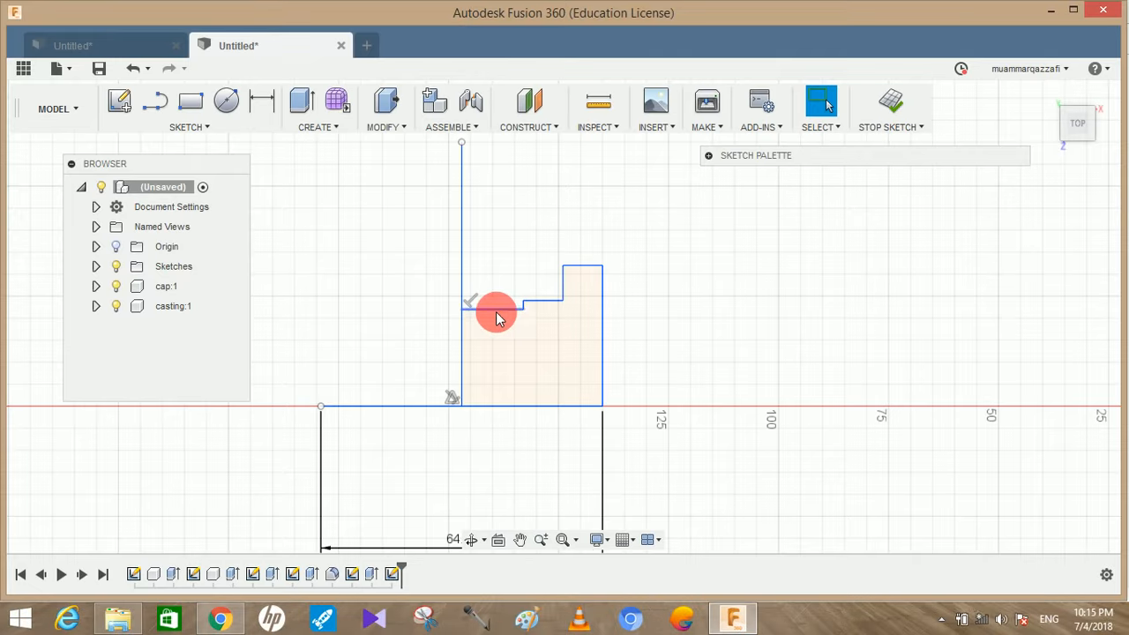
pyautogui.click(221, 620)
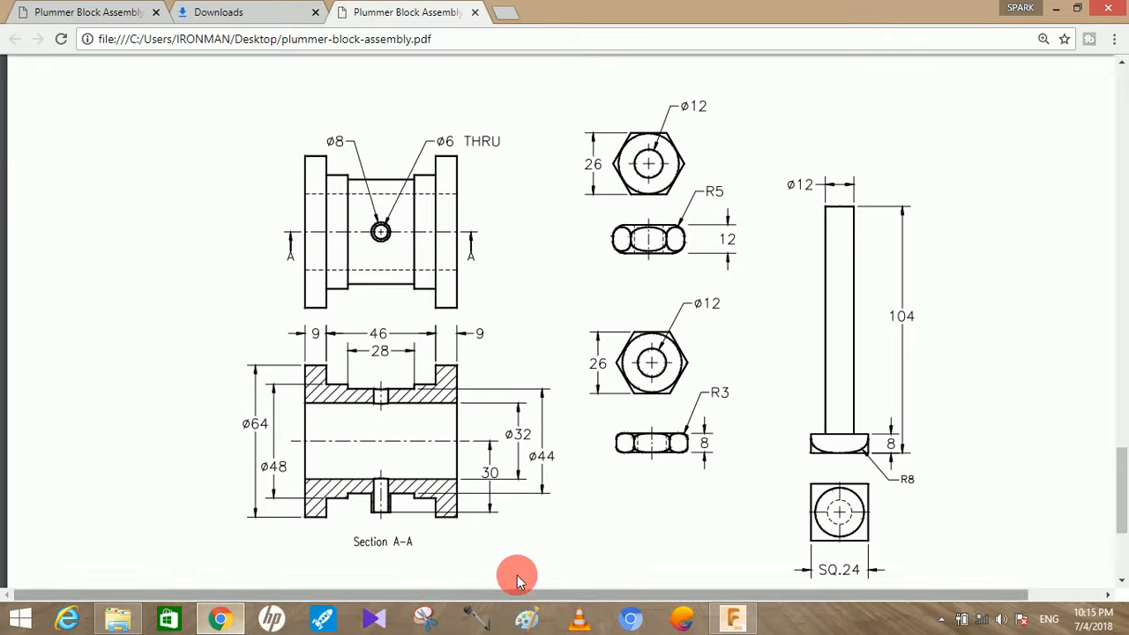
pyautogui.click(734, 618)
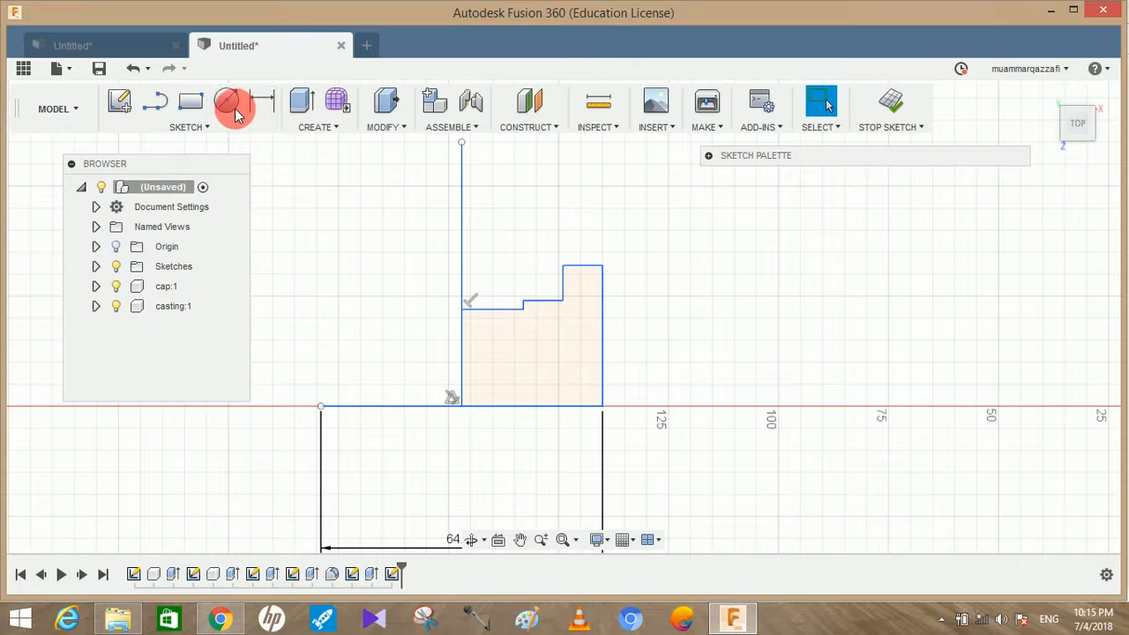
# Dimension the length of the half profile's innermost horizontal line beside the vertical centre line
pyautogui.press('d')
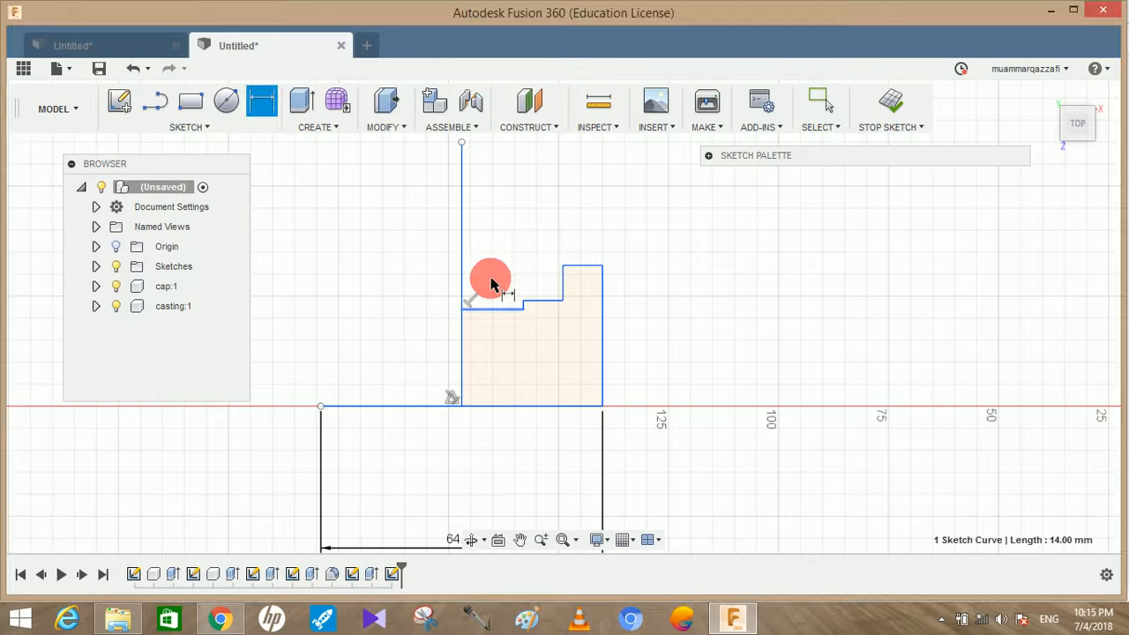
pyautogui.click(489, 258)
pyautogui.click(569, 267)
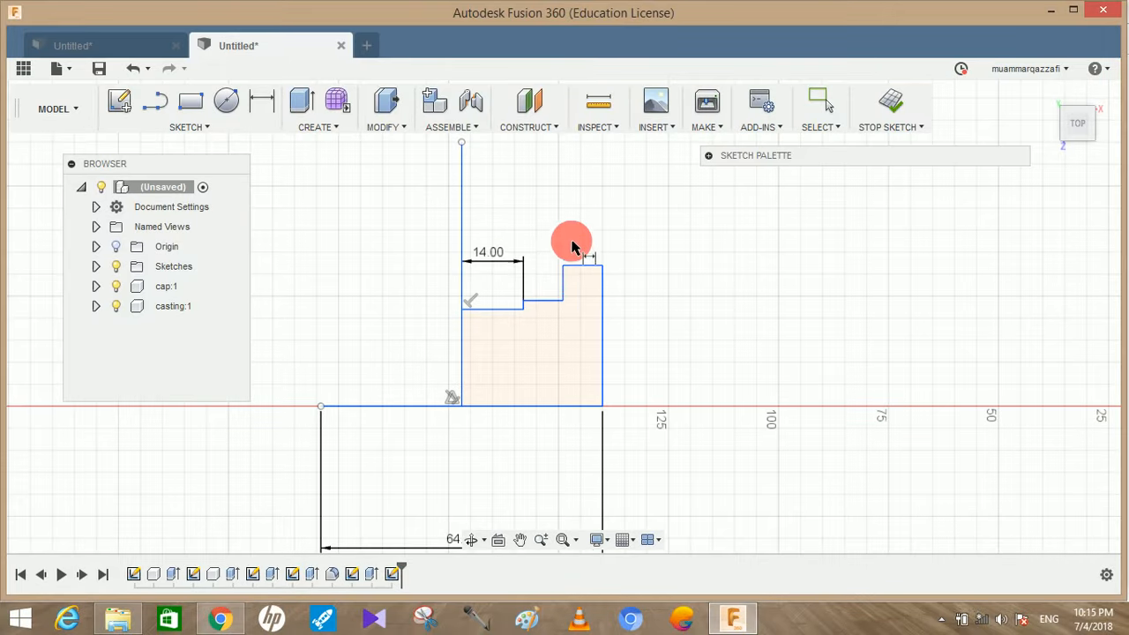
# Mirror the stepped half profile, including its outer vertical edge, across the vertical centre line
pyautogui.click(220, 129)
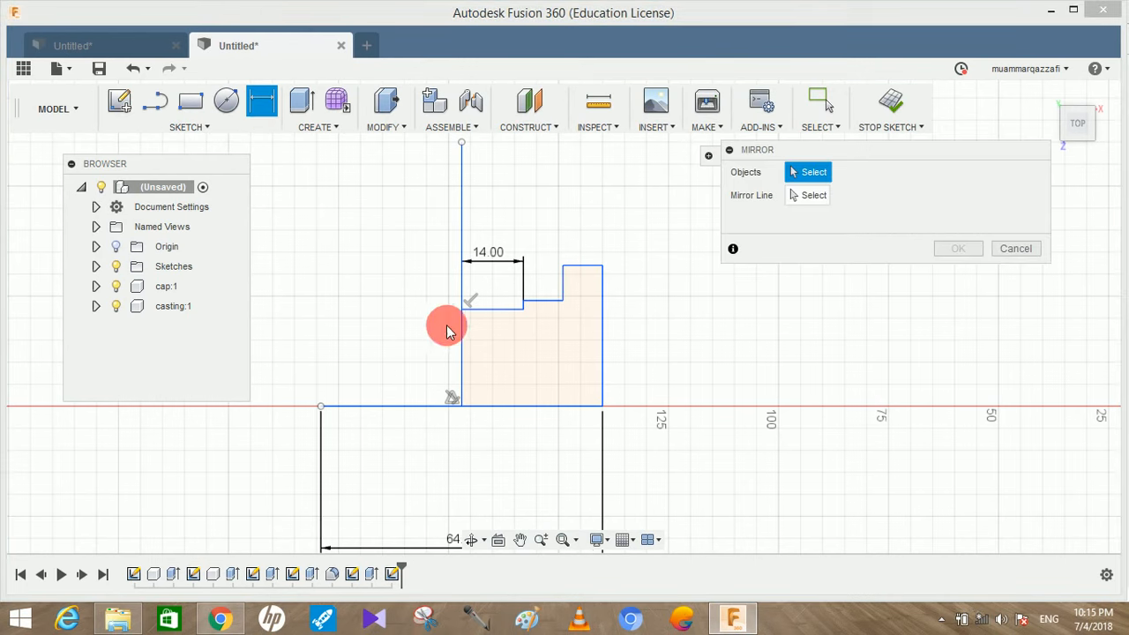
pyautogui.click(540, 301)
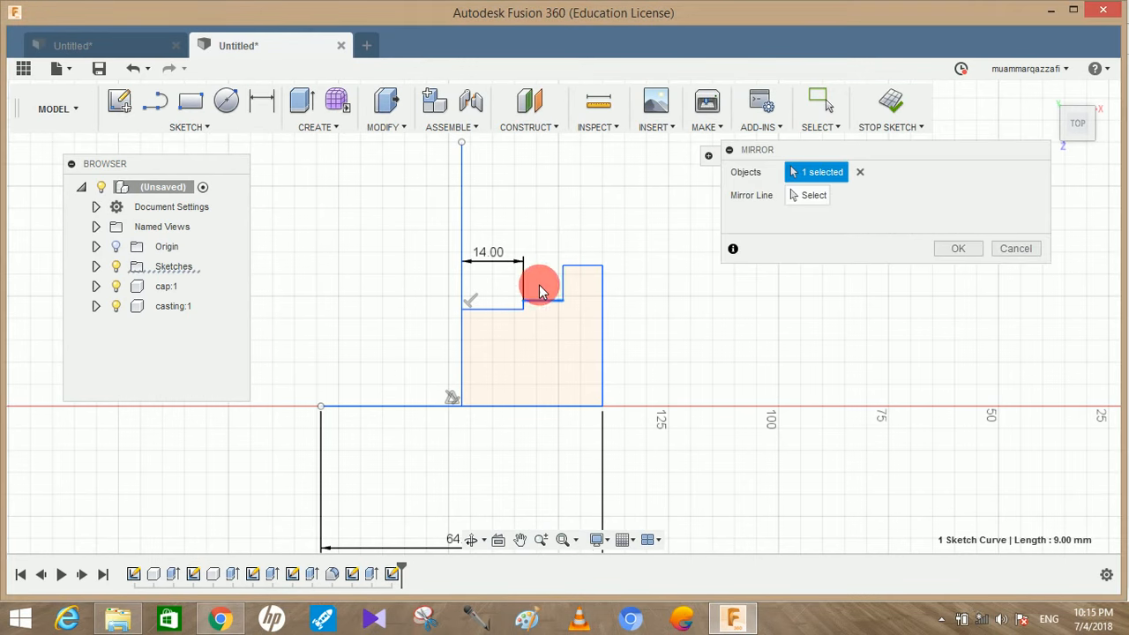
pyautogui.moveTo(616, 372); pyautogui.dragTo(543, 235)
pyautogui.click(510, 308)
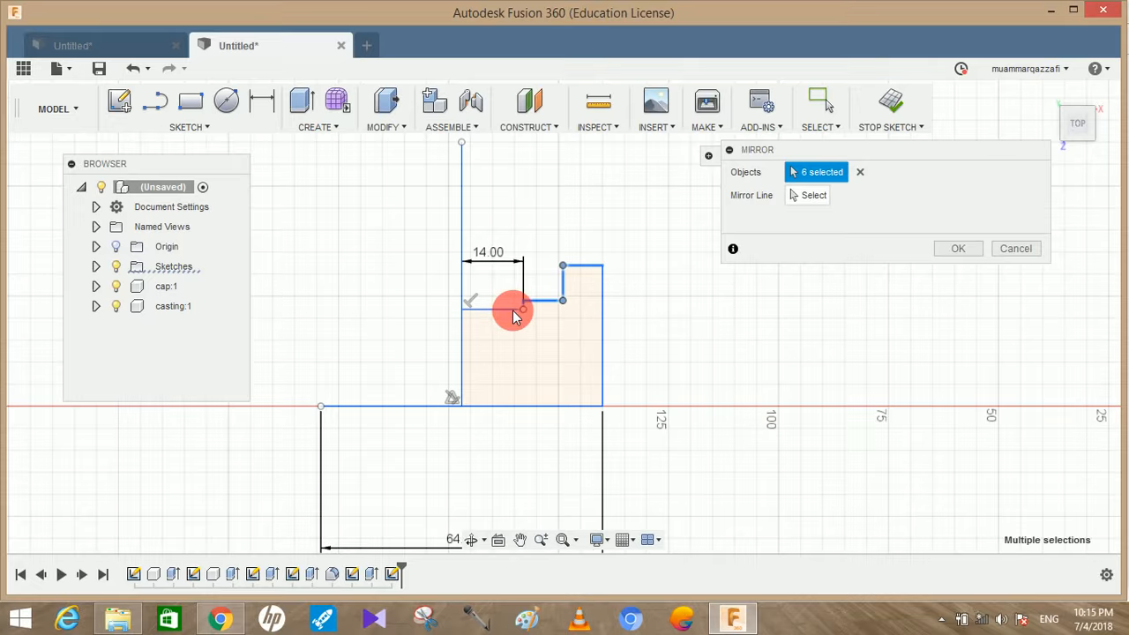
pyautogui.click(807, 195)
pyautogui.click(464, 335)
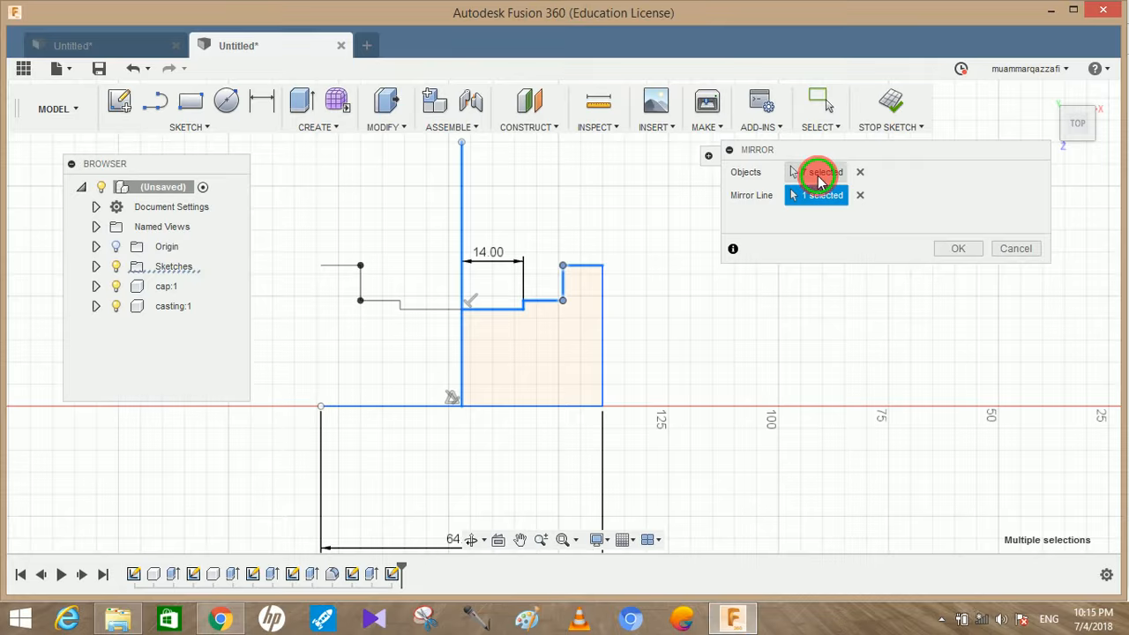
pyautogui.click(818, 176)
pyautogui.doubleClick(602, 341)
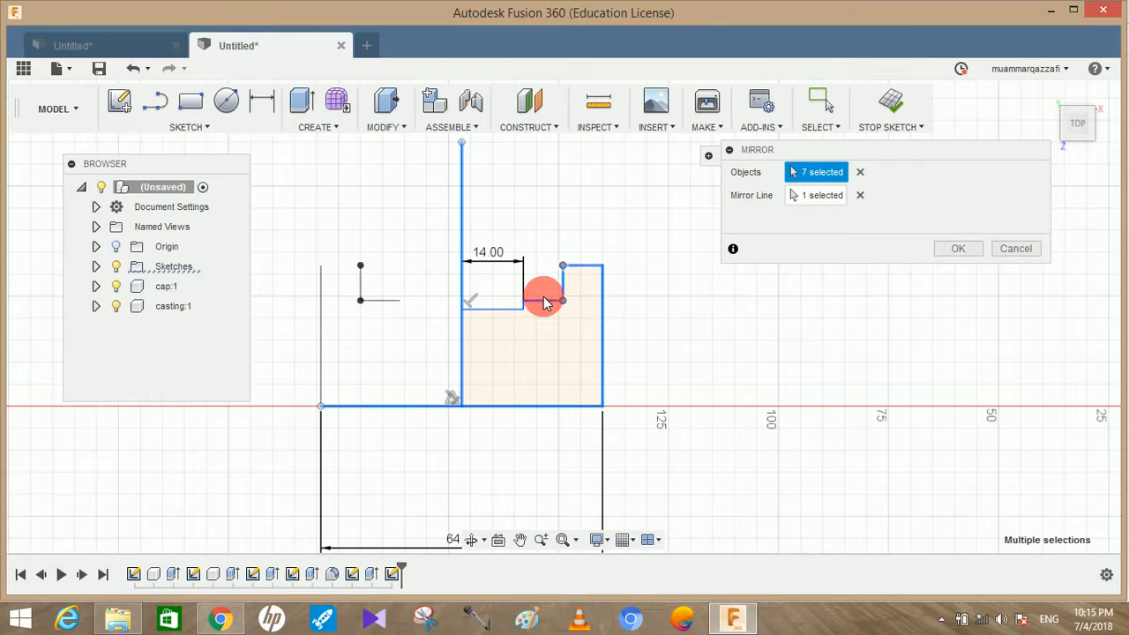
pyautogui.scroll(5, 520, 313)
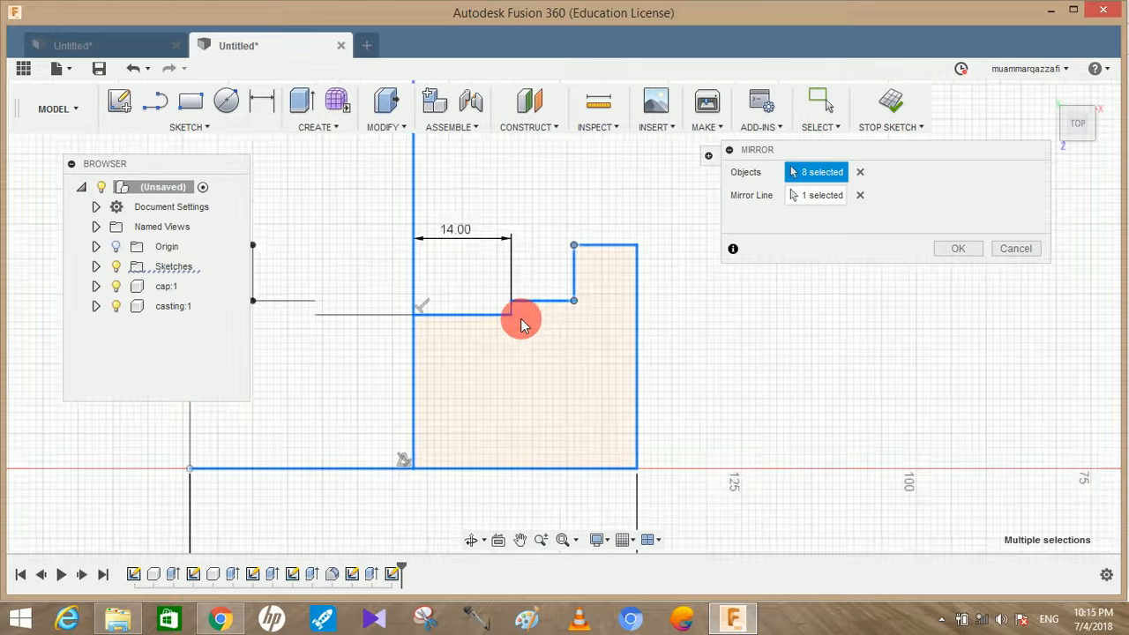
pyautogui.scroll(-4, 537, 305)
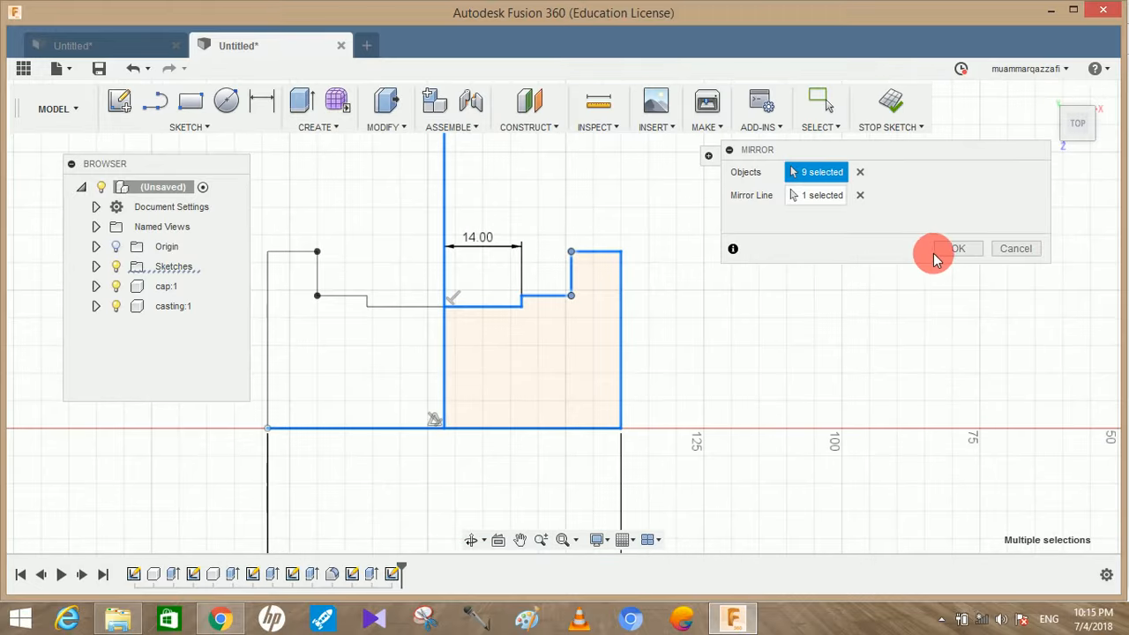
pyautogui.click(953, 249)
# Revolve both halves of the stepped profile 360 degrees about the base line as a new component
pyautogui.scroll(-2, 841, 259)
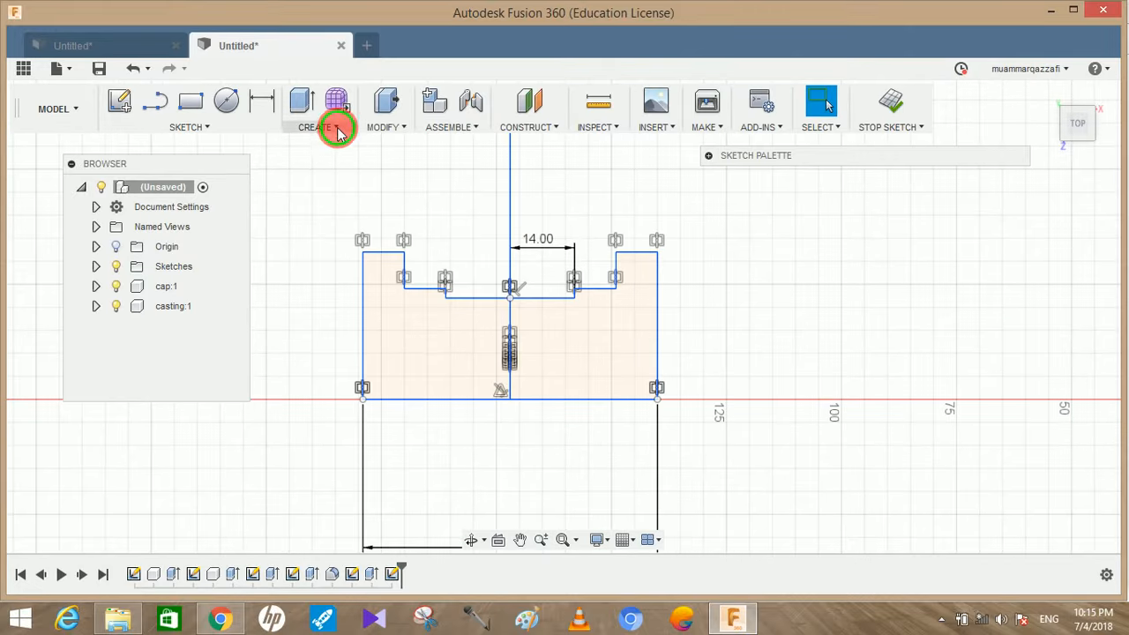
pyautogui.click(337, 128)
pyautogui.click(334, 51)
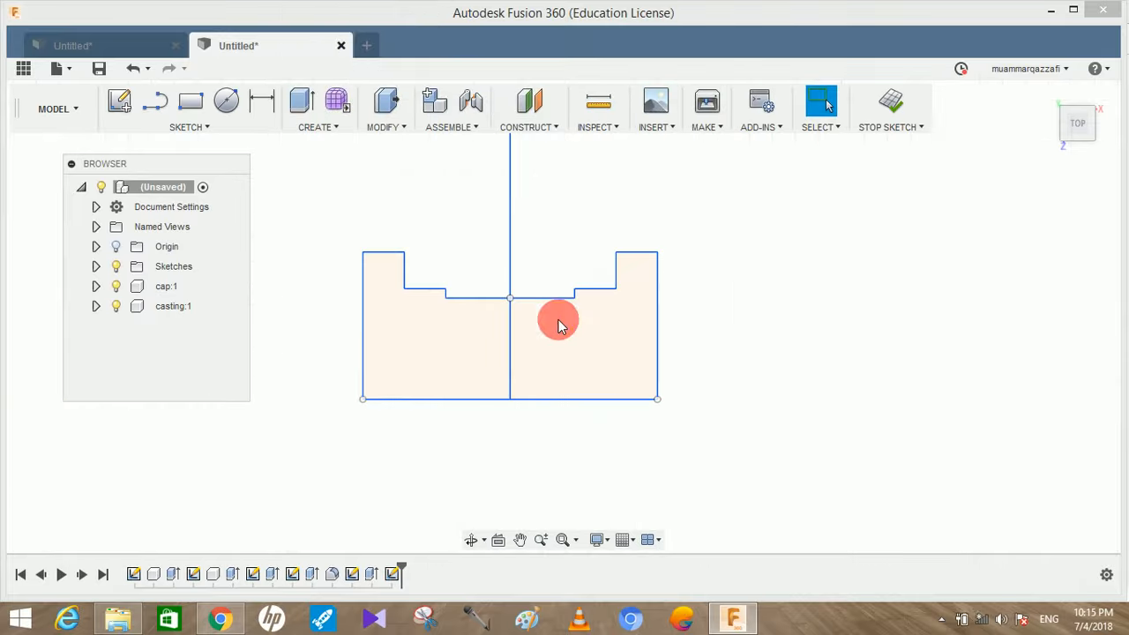
pyautogui.click(491, 341)
pyautogui.click(642, 313)
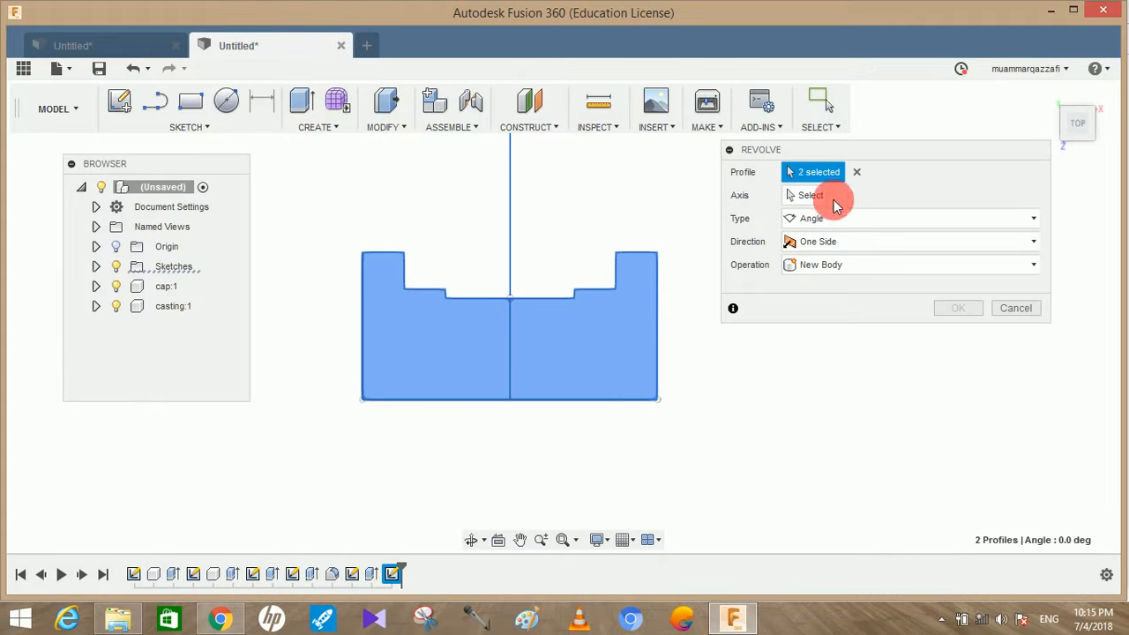
pyautogui.click(835, 200)
pyautogui.click(555, 401)
pyautogui.click(860, 288)
pyautogui.click(828, 397)
pyautogui.click(949, 332)
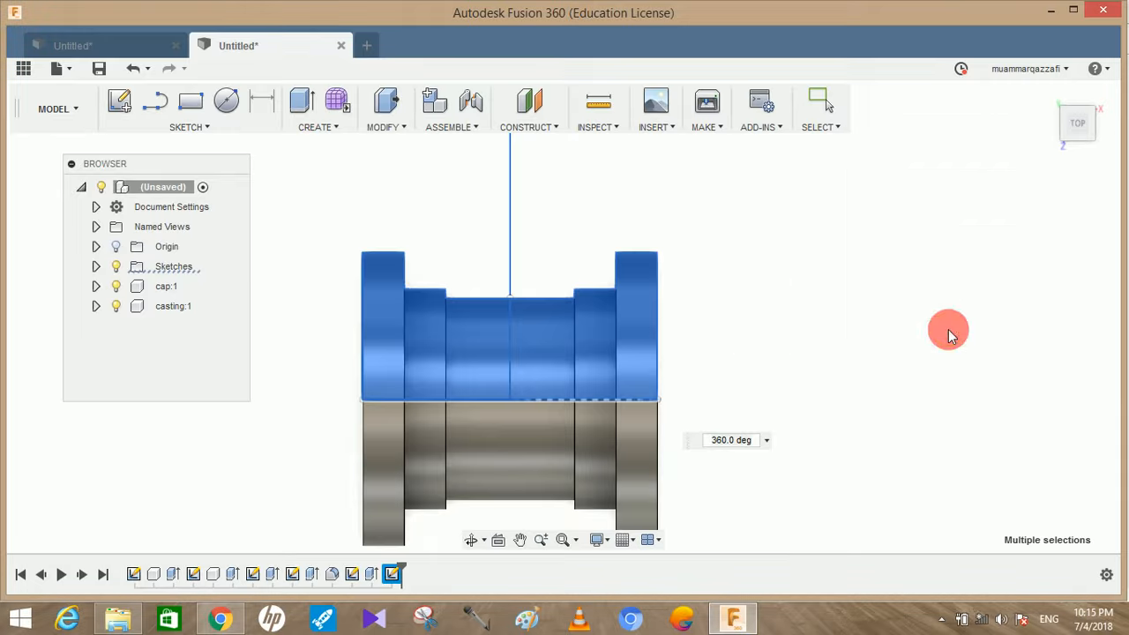
# Rename the newly revolved component as brasses
pyautogui.click(187, 328)
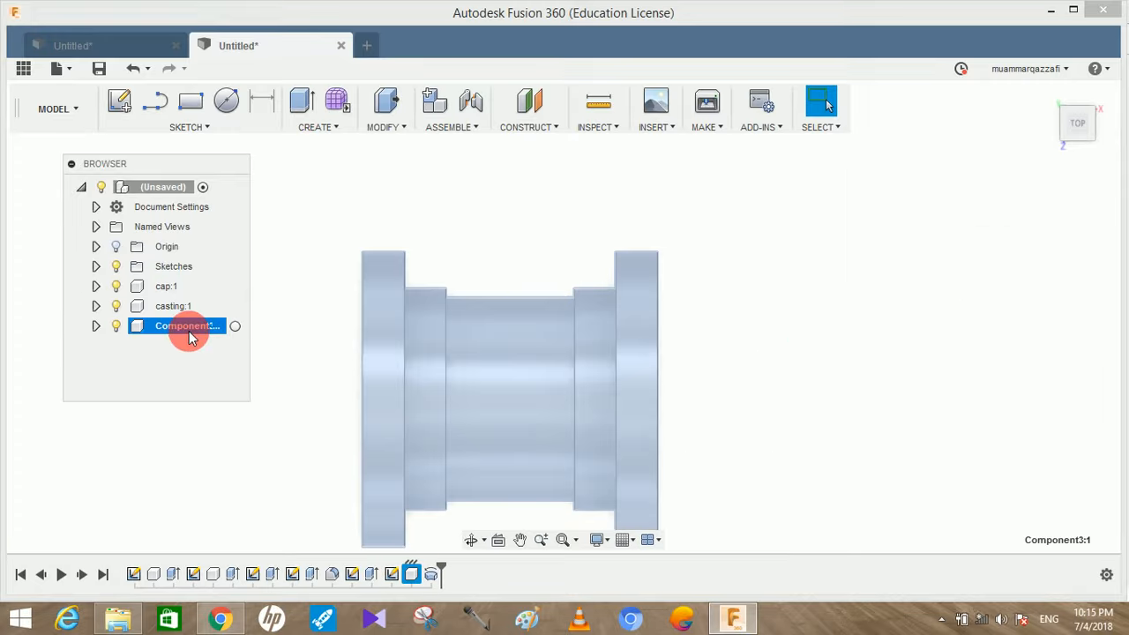
pyautogui.doubleClick(189, 335)
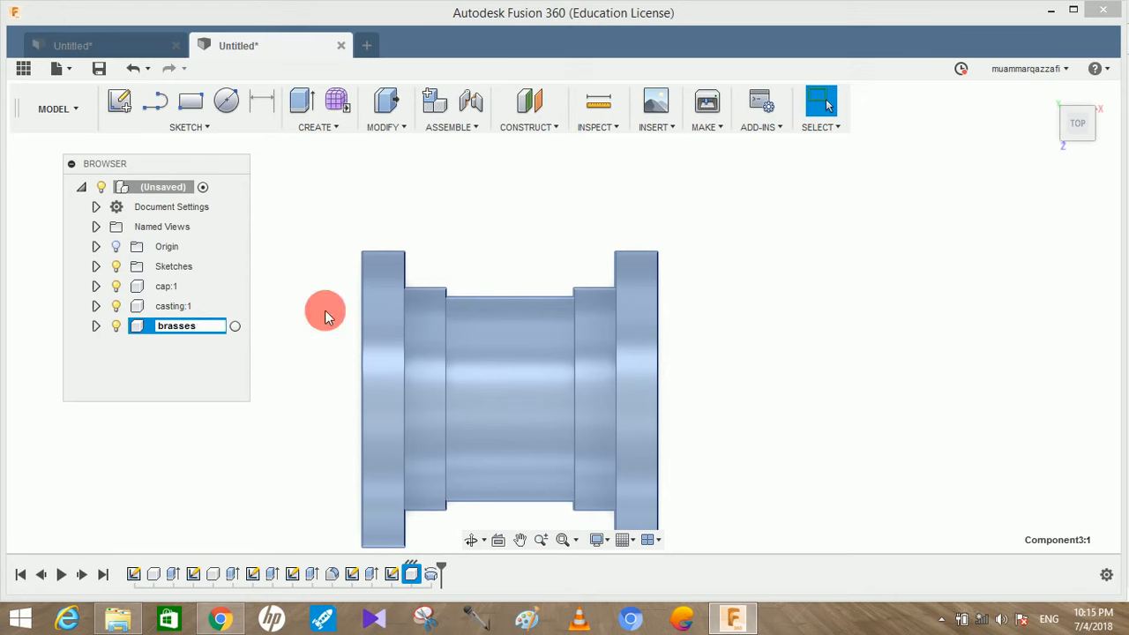
pyautogui.write('brasses')
pyautogui.press('Return')
pyautogui.click(788, 175)
# Join the brasses to the casting, matching the circular edge inside the brasses flange with the edge of the casting's bore
pyautogui.moveTo(801, 253); pyautogui.dragTo(765, 233)
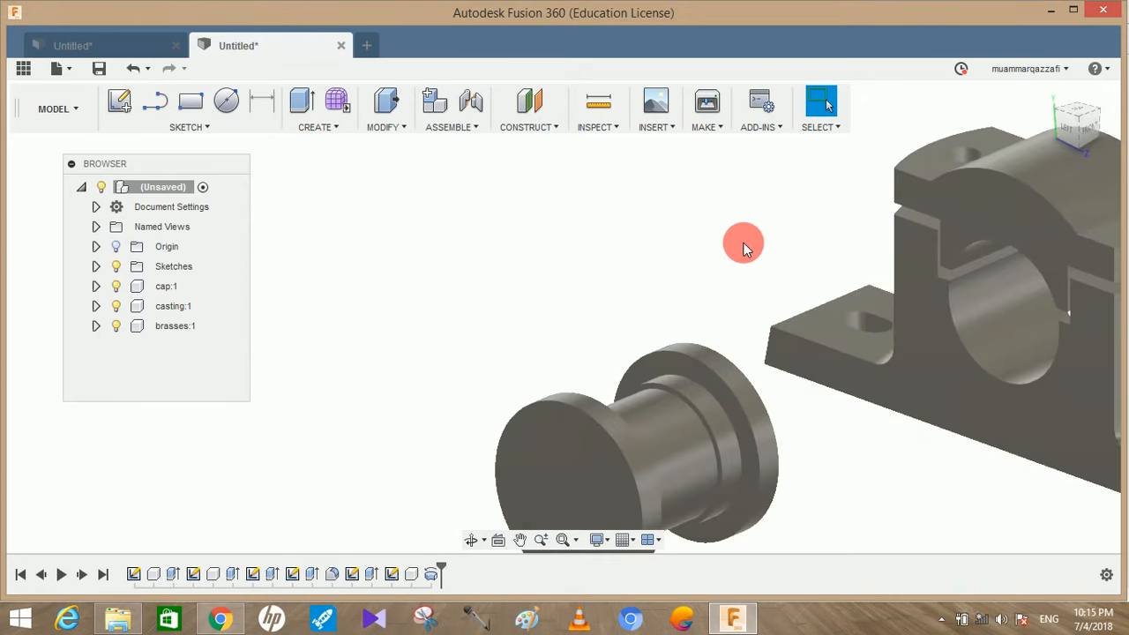
pyautogui.scroll(-5, 765, 233)
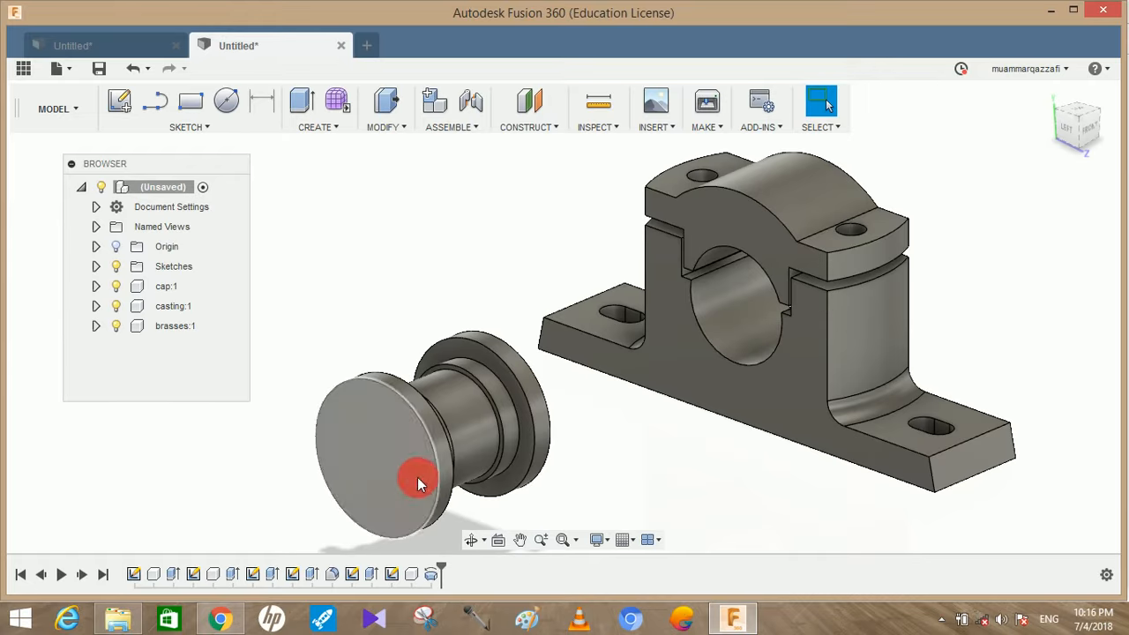
pyautogui.moveTo(1084, 116)
pyautogui.mouseDown()
pyautogui.moveTo(1078, 128)
pyautogui.moveTo(1041, 104)
pyautogui.moveTo(1005, 104)
pyautogui.moveTo(1063, 123)
pyautogui.moveTo(979, 127)
pyautogui.moveTo(1025, 123)
pyautogui.mouseUp()
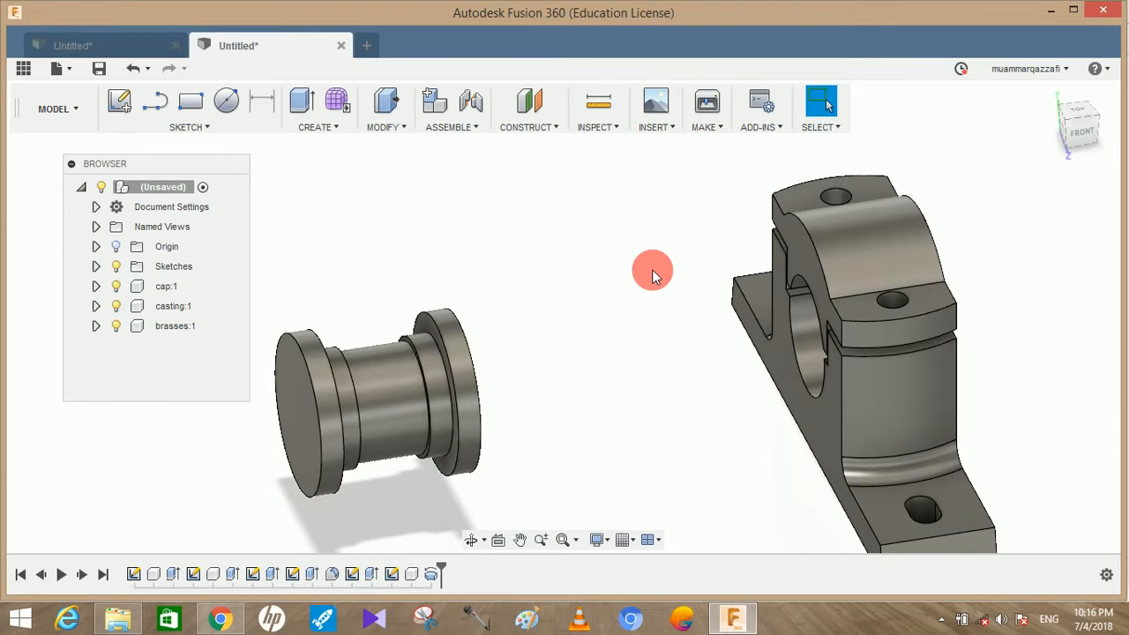
pyautogui.keyDown('shift'); pyautogui.moveTo(652, 269); pyautogui.dragTo(958, 442, button='middle'); pyautogui.keyUp('shift')
pyautogui.moveTo(891, 436); pyautogui.dragTo(1021, 365, button='middle')
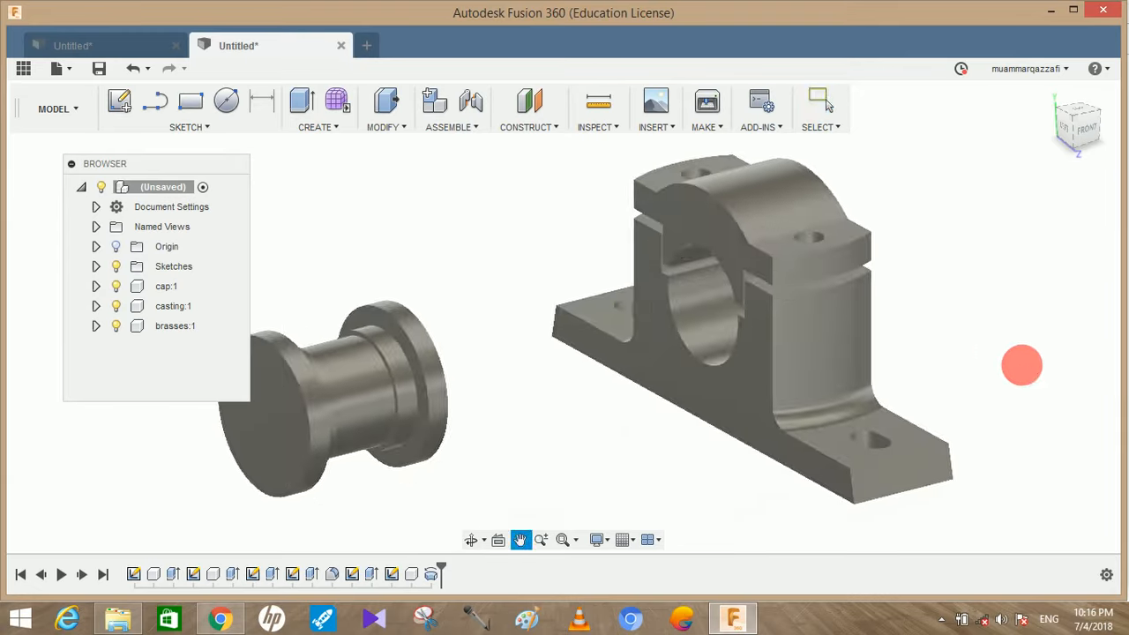
pyautogui.click(468, 104)
pyautogui.keyDown('shift'); pyautogui.moveTo(476, 353); pyautogui.dragTo(408, 309, button='middle'); pyautogui.keyUp('shift')
pyautogui.scroll(3, 408, 310)
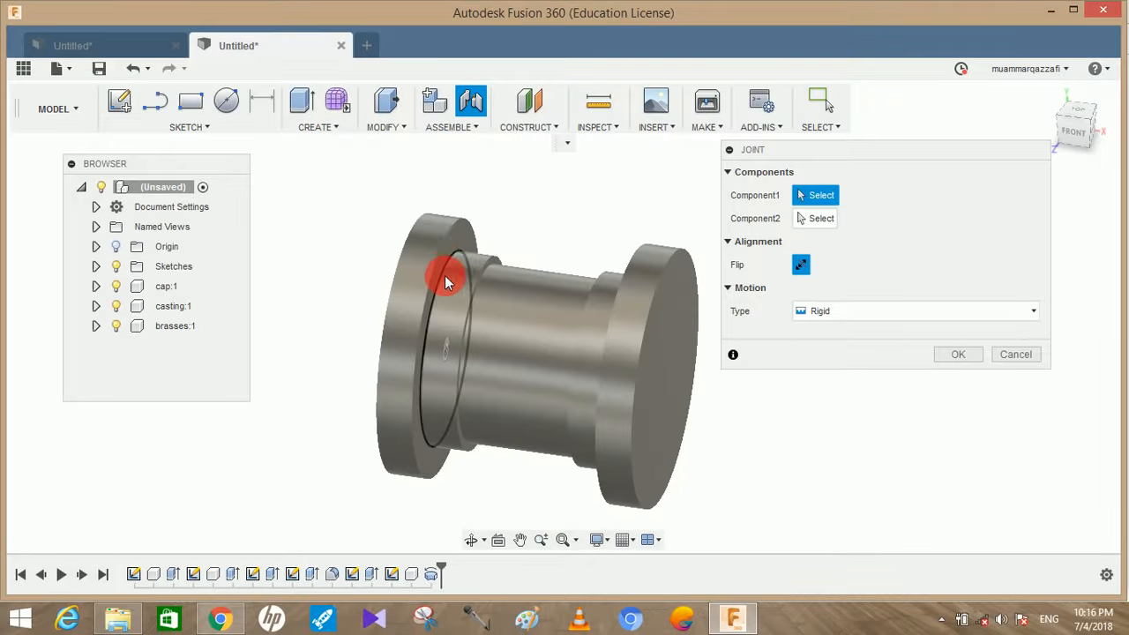
pyautogui.click(446, 273)
pyautogui.keyDown('shift'); pyautogui.moveTo(500, 278); pyautogui.dragTo(612, 278, button='middle'); pyautogui.keyUp('shift')
pyautogui.moveTo(475, 338); pyautogui.dragTo(286, 412, button='middle')
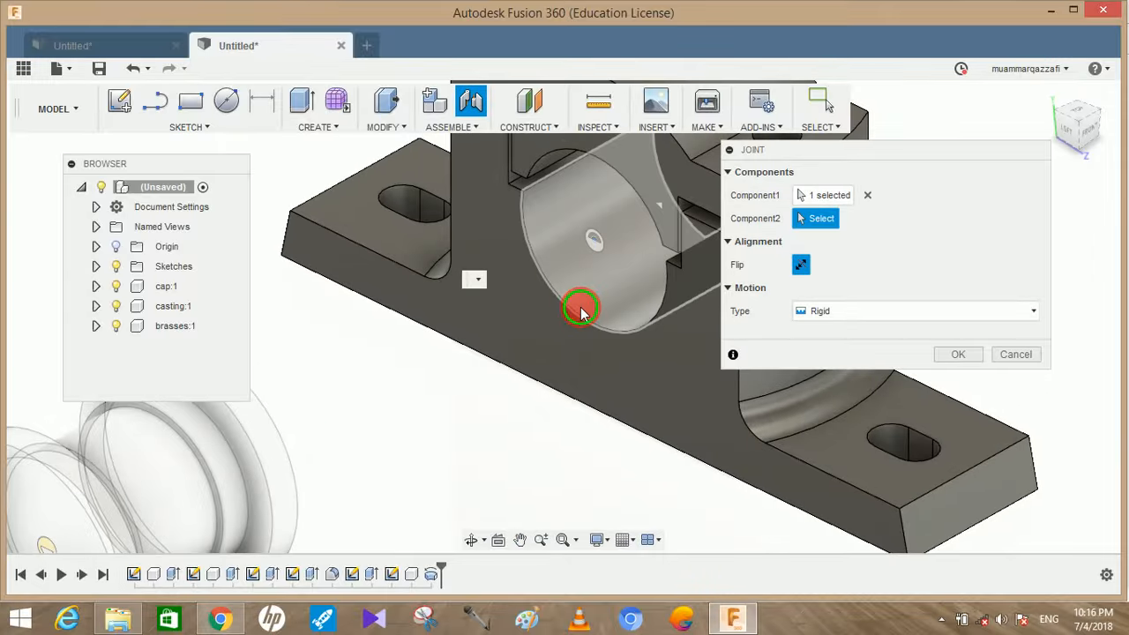
pyautogui.click(581, 307)
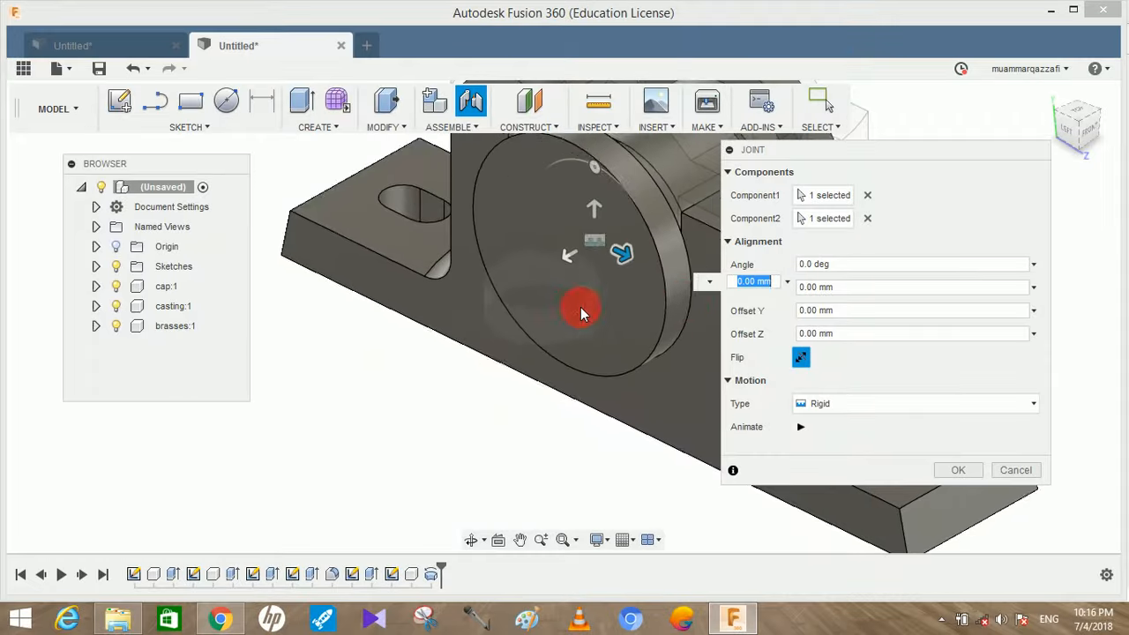
# Try the Slider motion type for the brasses joint and set it back to Rigid
pyautogui.click(860, 403)
pyautogui.click(837, 466)
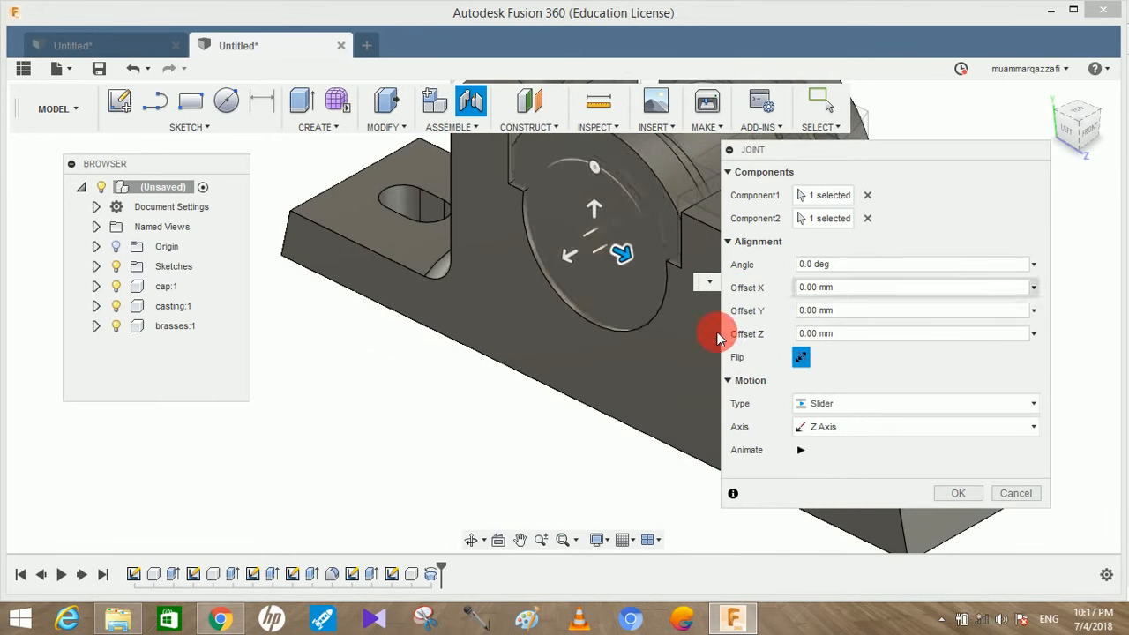
pyautogui.click(838, 409)
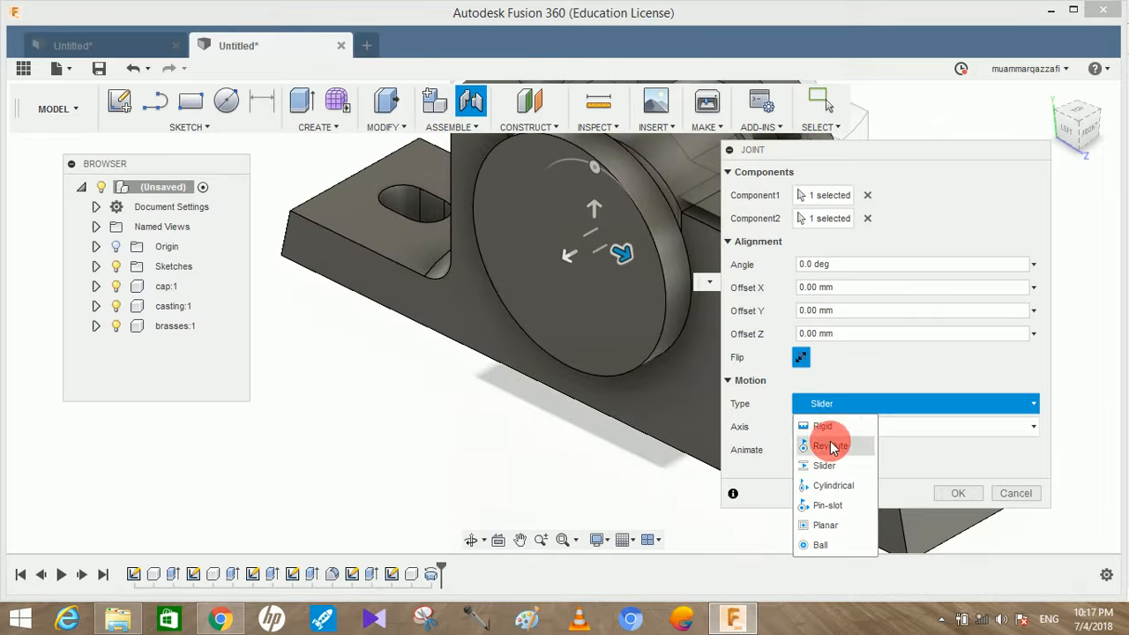
pyautogui.click(829, 427)
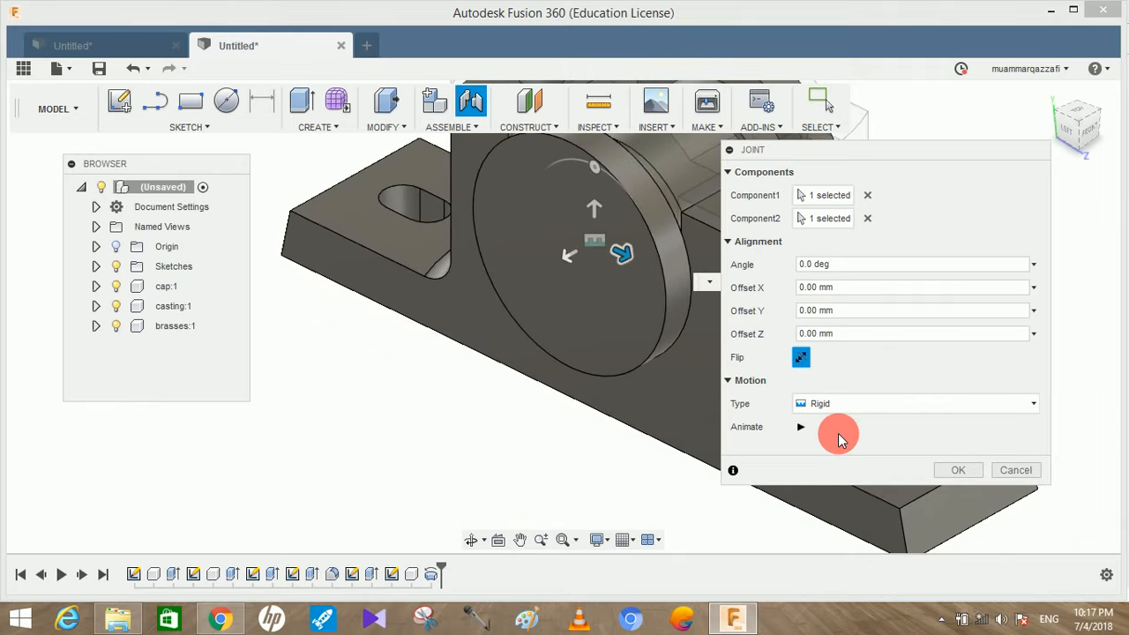
# Finish the joint between the brasses and the casting with the Rigid motion type
pyautogui.click(887, 403)
pyautogui.click(916, 429)
pyautogui.click(955, 469)
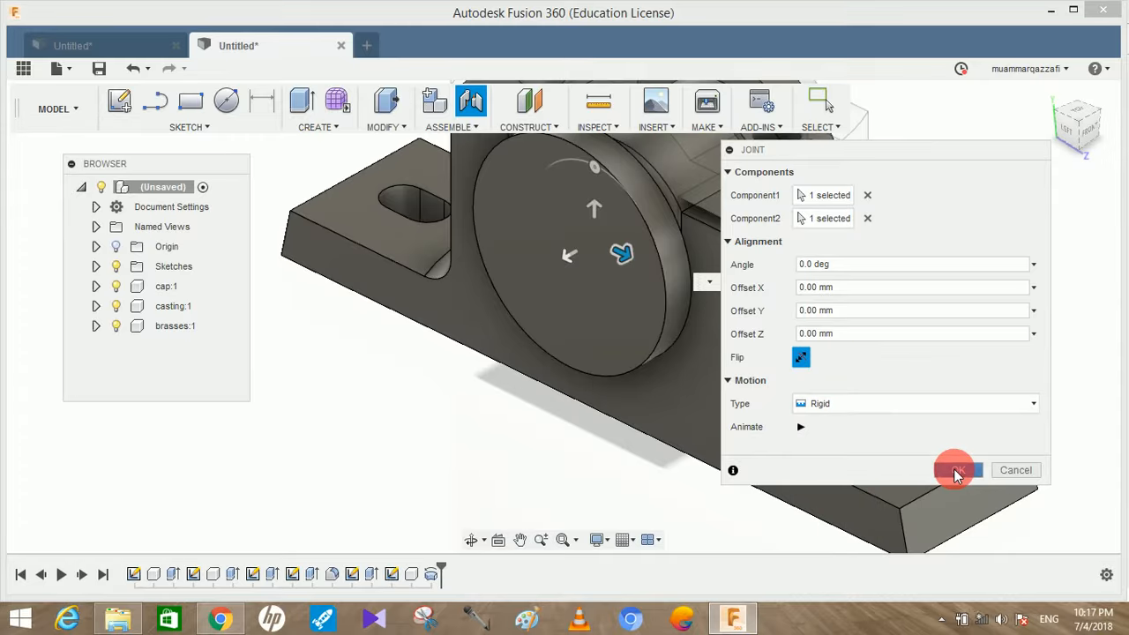
# Lift the cap off the casting to inspect the seated brasses and revert the cap to its original position
pyautogui.keyDown('shift'); pyautogui.moveTo(967, 334); pyautogui.dragTo(567, 416, button='middle'); pyautogui.keyUp('shift')
pyautogui.keyDown('shift'); pyautogui.moveTo(641, 390); pyautogui.dragTo(532, 229, button='middle'); pyautogui.keyUp('shift')
pyautogui.moveTo(574, 244); pyautogui.dragTo(602, 250)
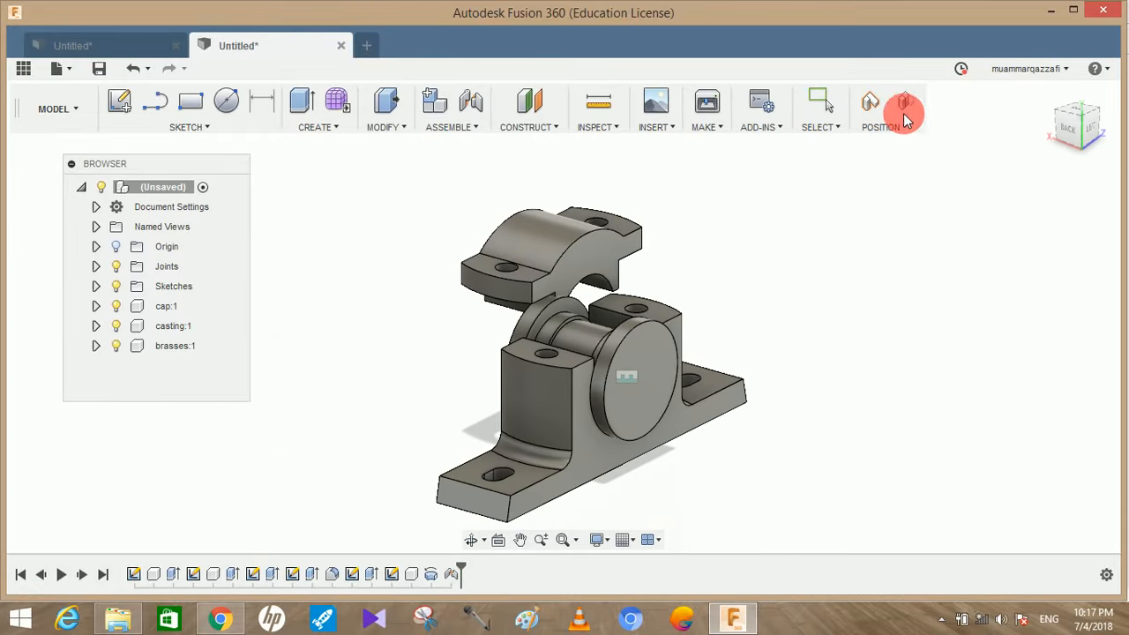
pyautogui.click(905, 102)
# Join the brasses to the cap with a Rigid joint, matching the circular edge inside the brasses flange with the cap's bore edge
pyautogui.keyDown('shift'); pyautogui.moveTo(634, 208); pyautogui.dragTo(532, 285, button='middle'); pyautogui.keyUp('shift')
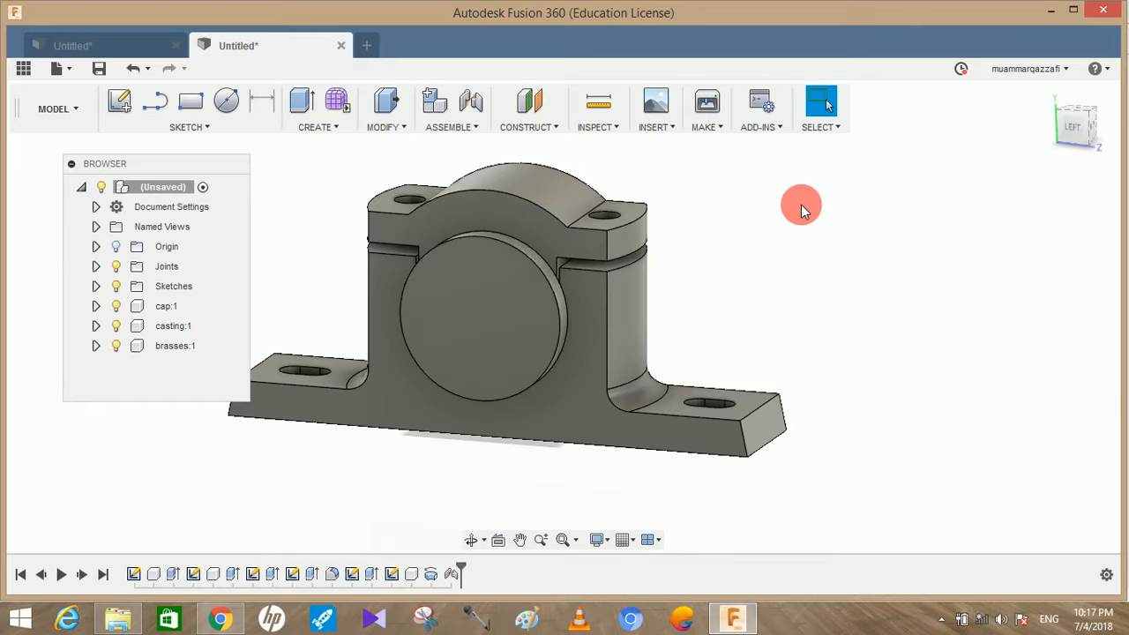
pyautogui.keyDown('shift'); pyautogui.moveTo(799, 212); pyautogui.dragTo(457, 144, button='middle'); pyautogui.keyUp('shift')
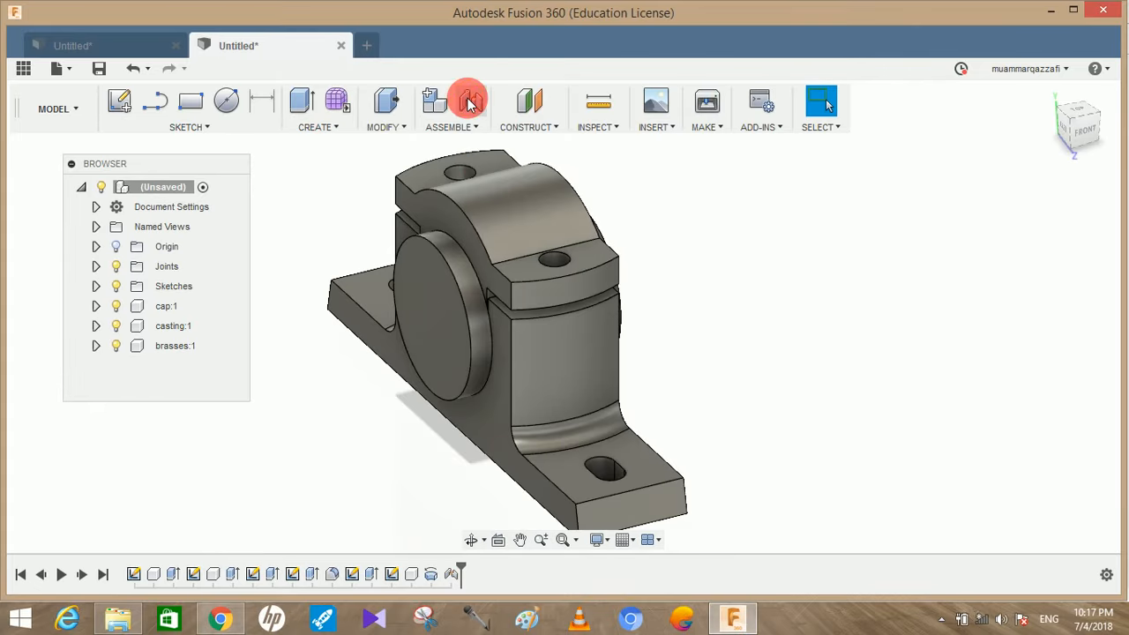
pyautogui.click(470, 102)
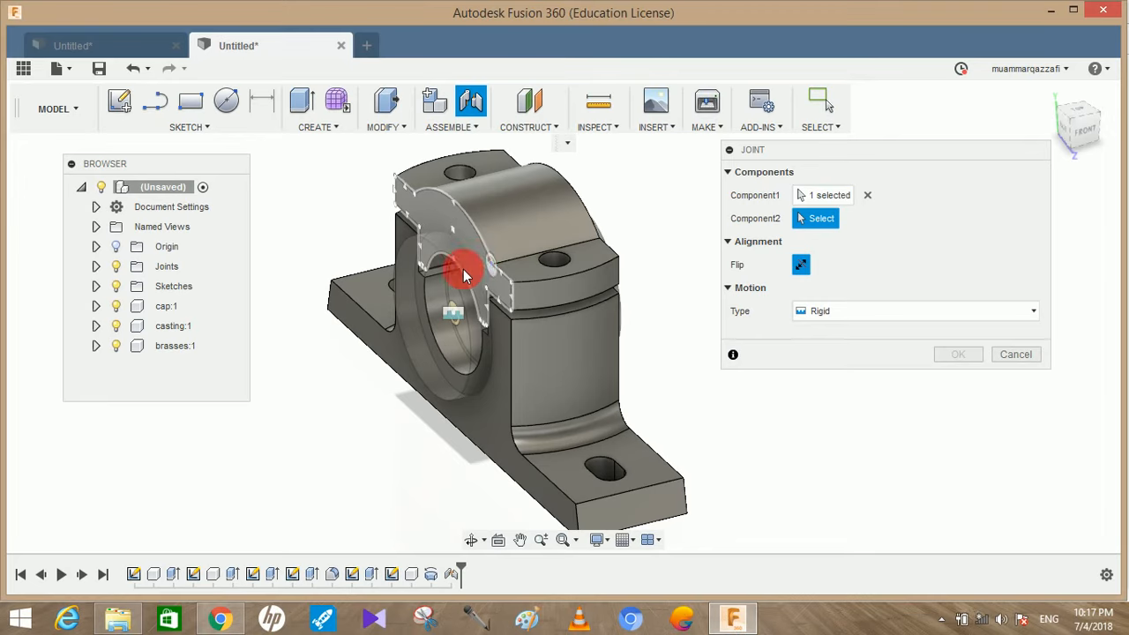
pyautogui.click(456, 313)
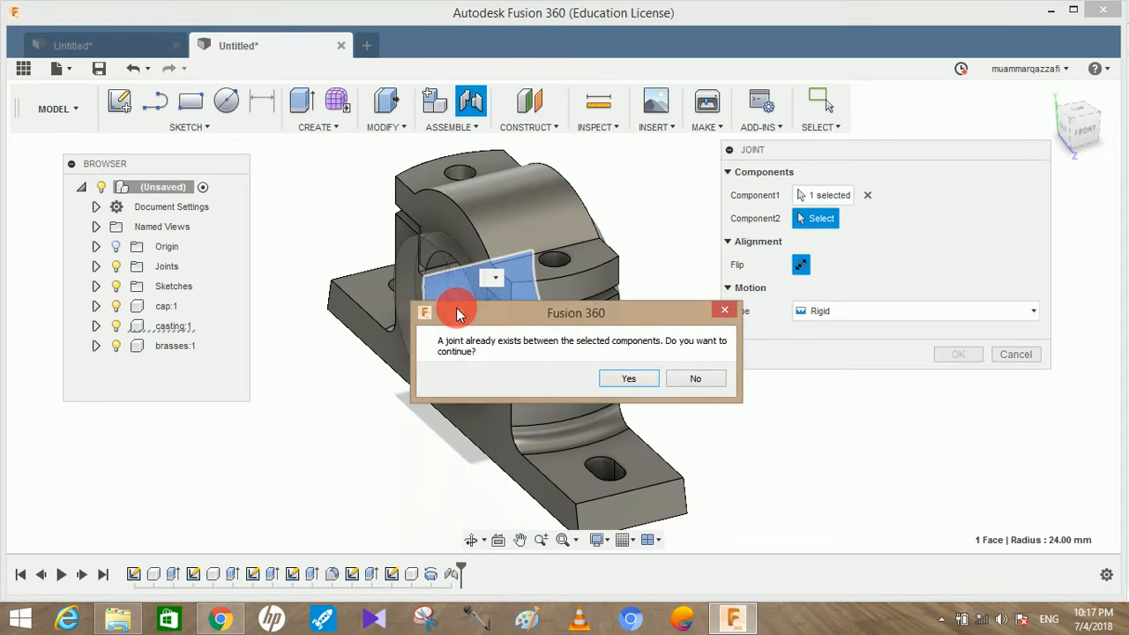
pyautogui.click(724, 313)
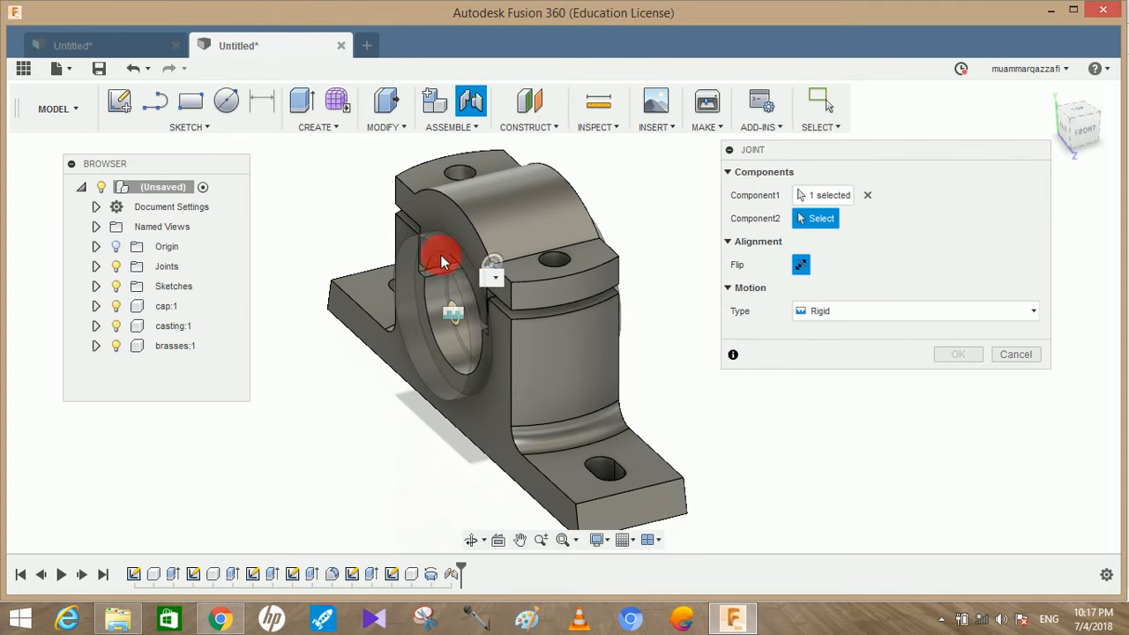
pyautogui.click(450, 263)
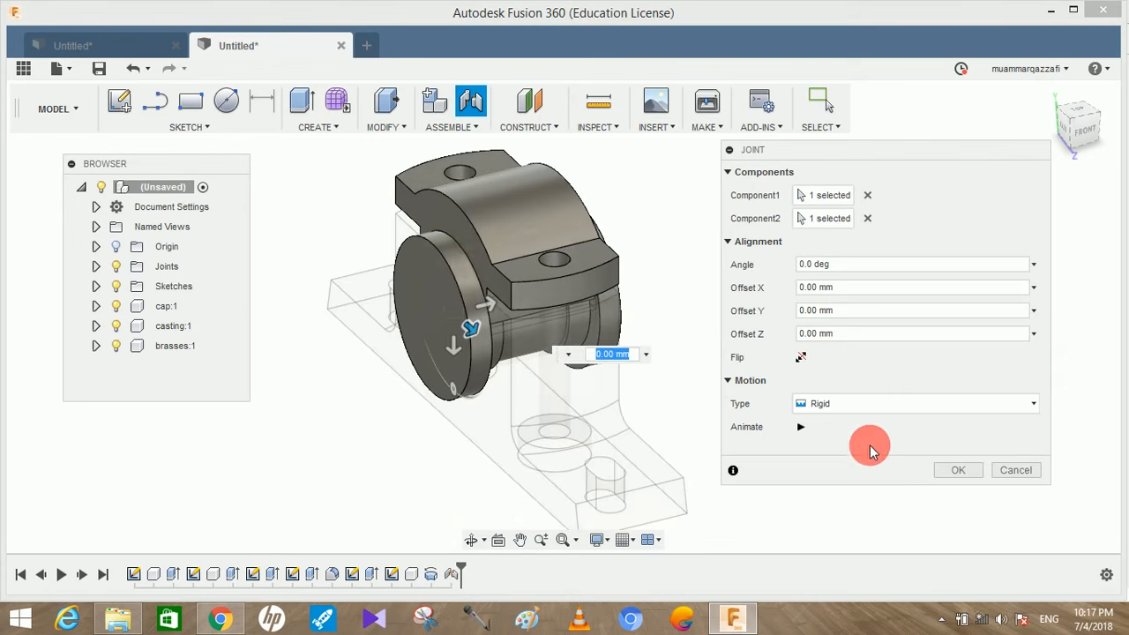
pyautogui.click(952, 467)
pyautogui.keyDown('shift'); pyautogui.moveTo(938, 466); pyautogui.dragTo(718, 259, button='middle'); pyautogui.keyUp('shift')
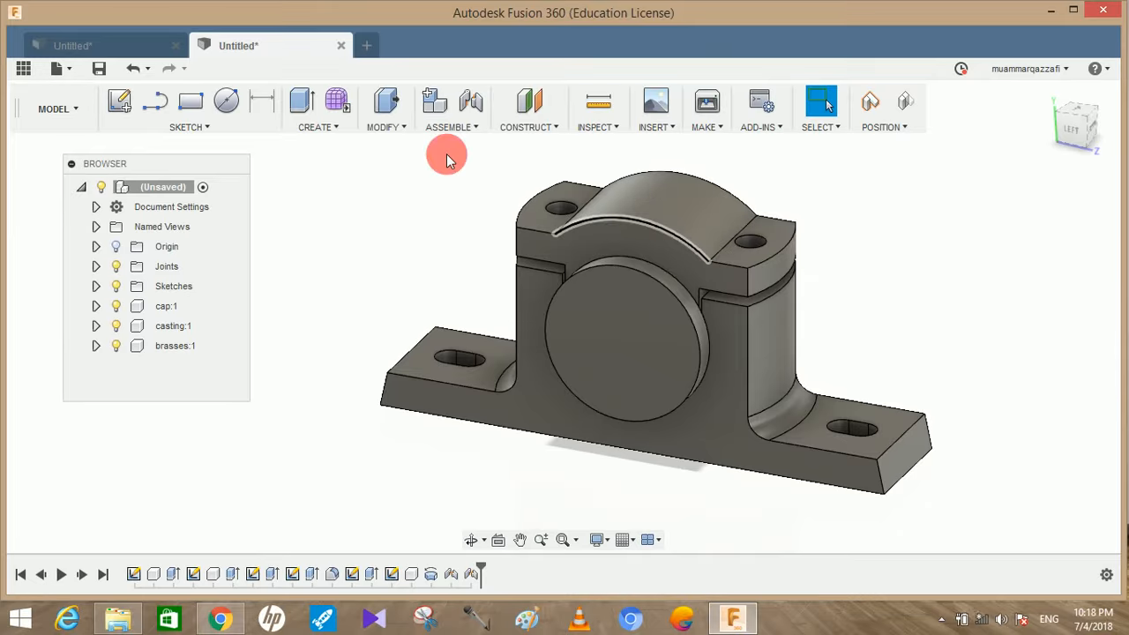
# Start a sketch on the flat top face of one cap lug, capturing the current component positions
pyautogui.click(119, 101)
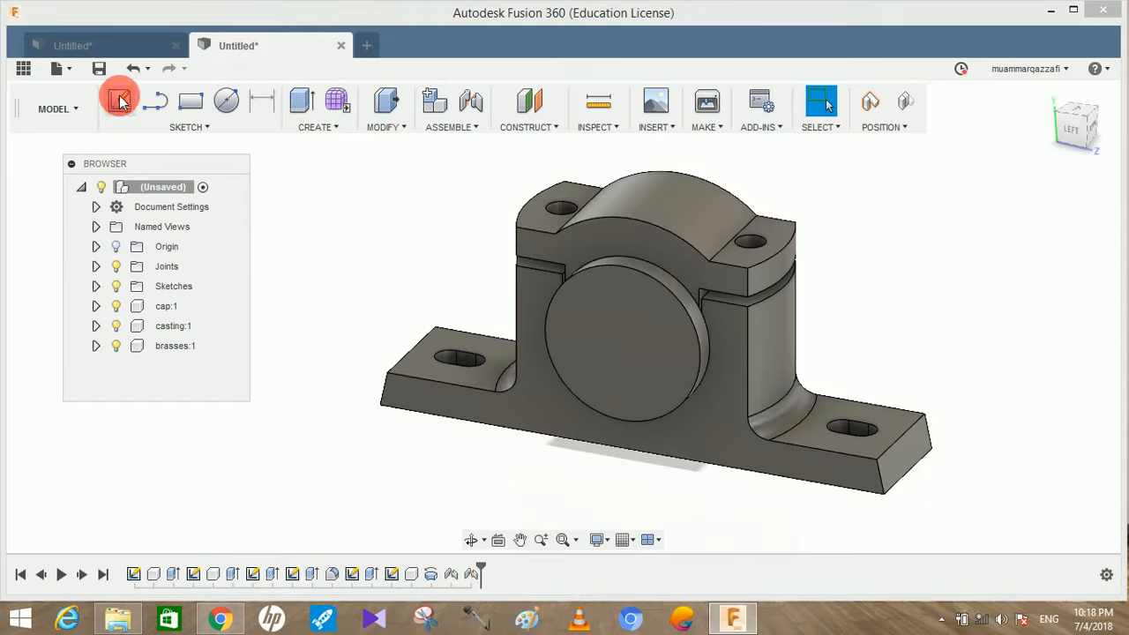
pyautogui.click(745, 251)
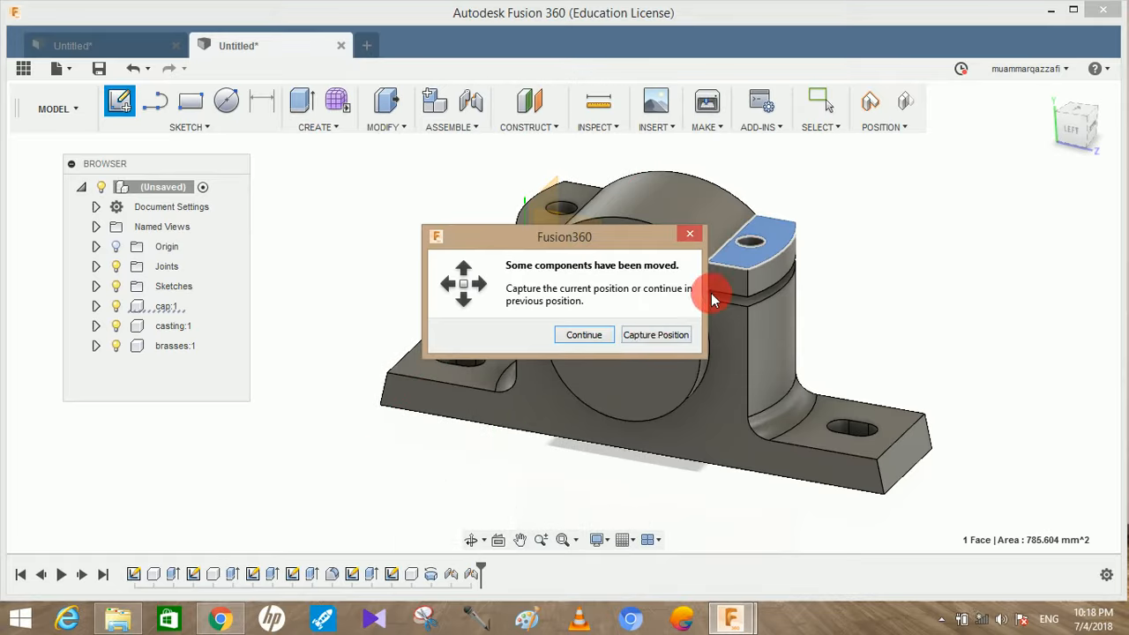
pyautogui.click(653, 338)
pyautogui.moveTo(653, 234); pyautogui.dragTo(595, 335, button='middle')
pyautogui.scroll(2, 521, 303)
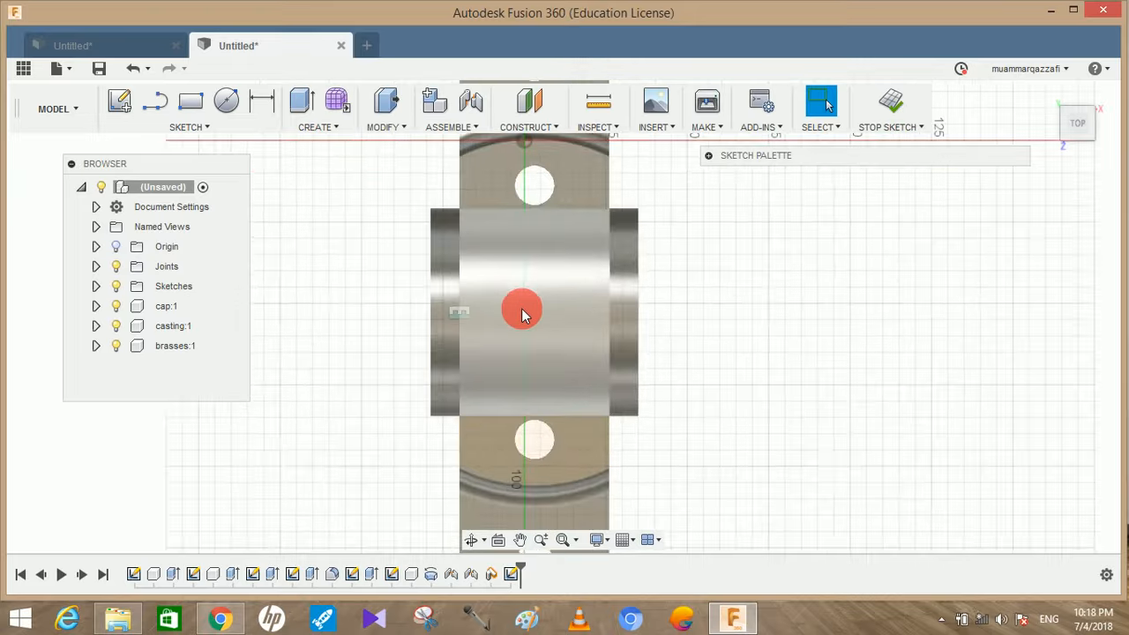
# Draw a line across the cap's curved crown joining the midpoints of its two side edges
pyautogui.click(212, 106)
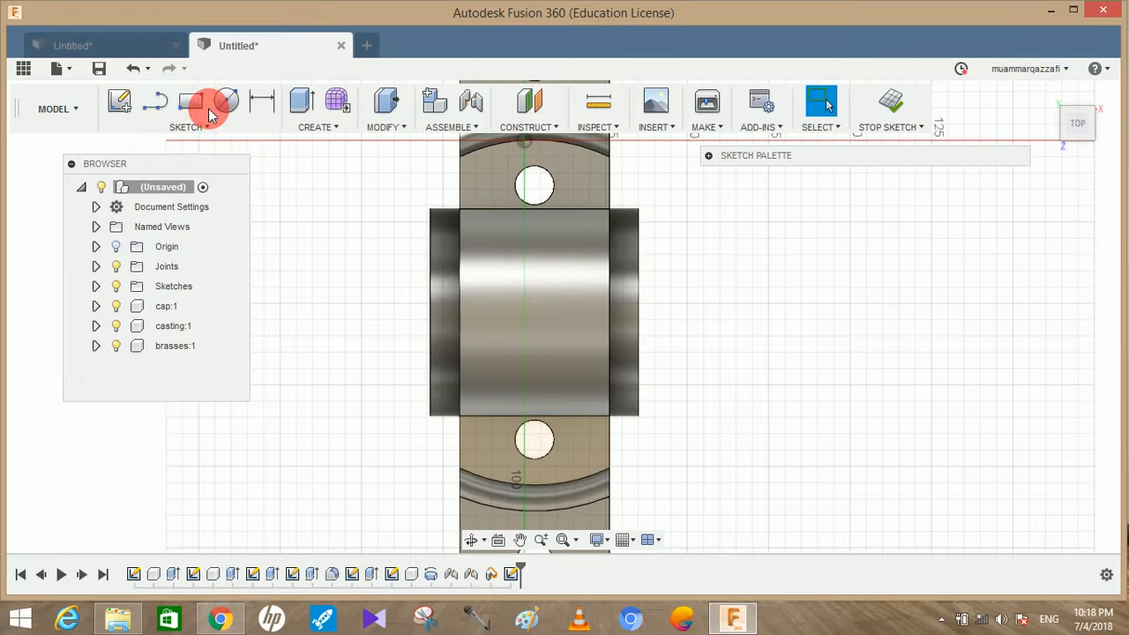
pyautogui.click(162, 102)
pyautogui.click(439, 310)
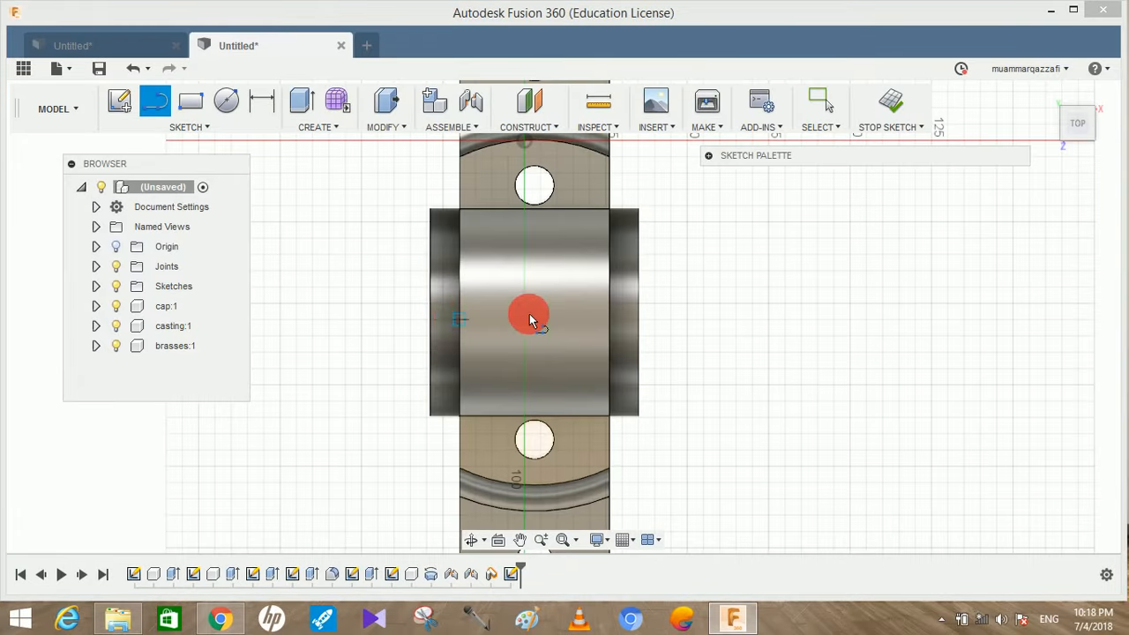
pyautogui.click(611, 309)
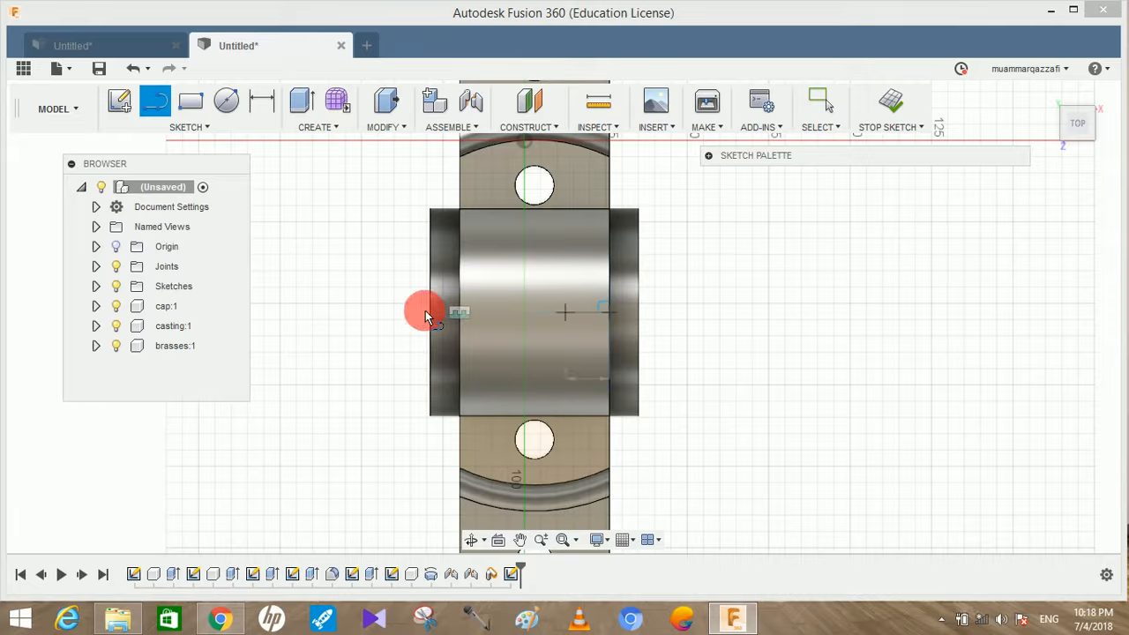
pyautogui.click(460, 312)
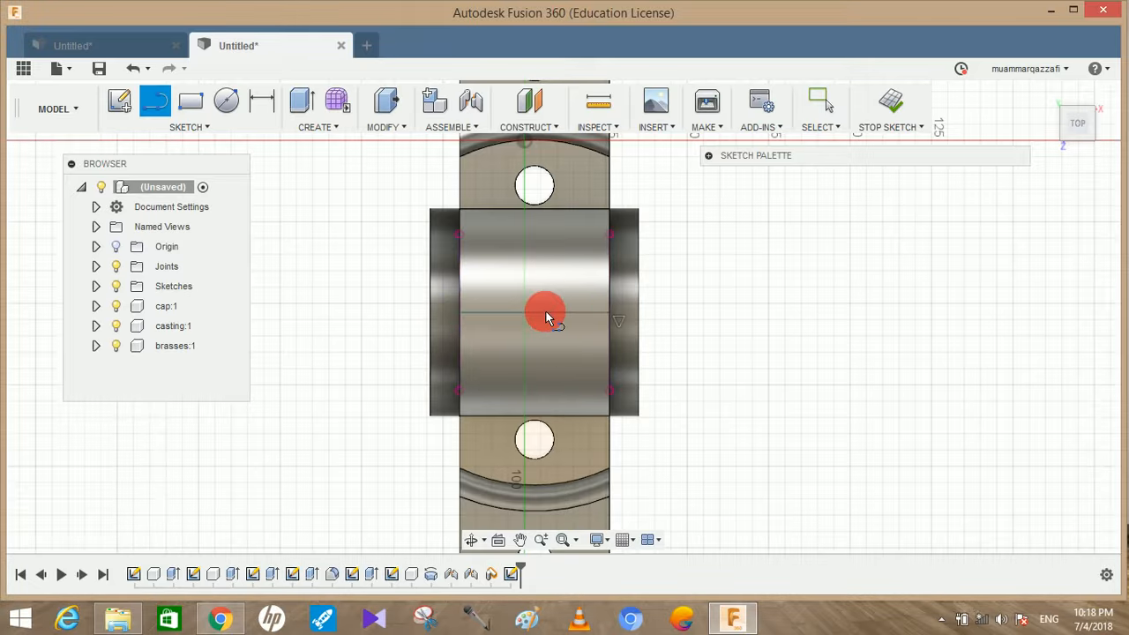
pyautogui.press('c')
pyautogui.moveTo(535, 314); pyautogui.dragTo(540, 333)
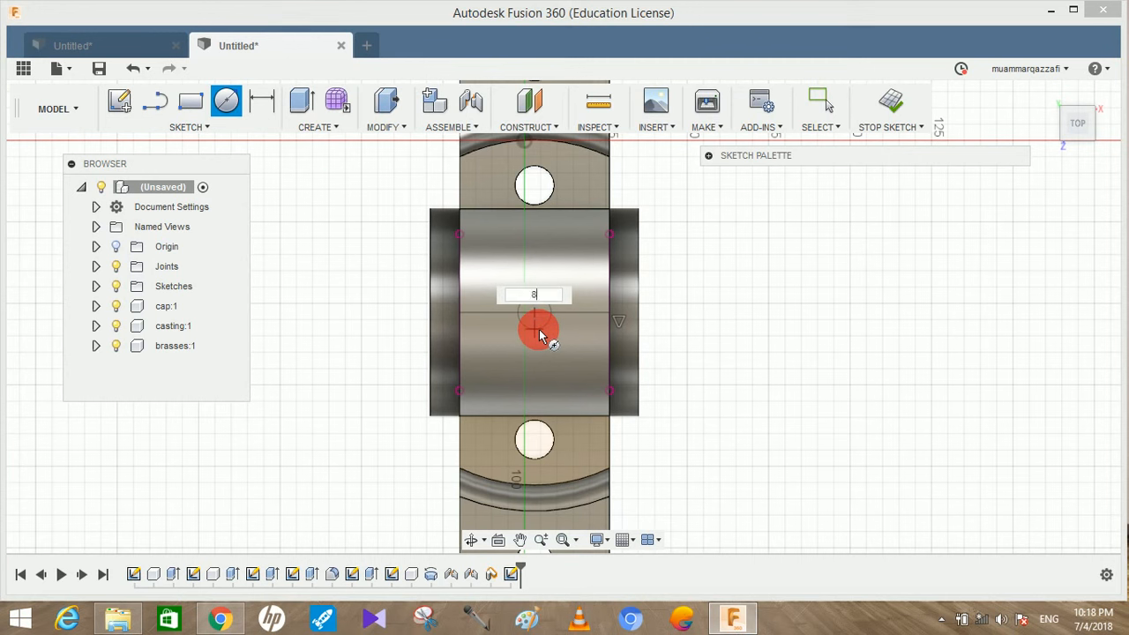
pyautogui.press('Escape')
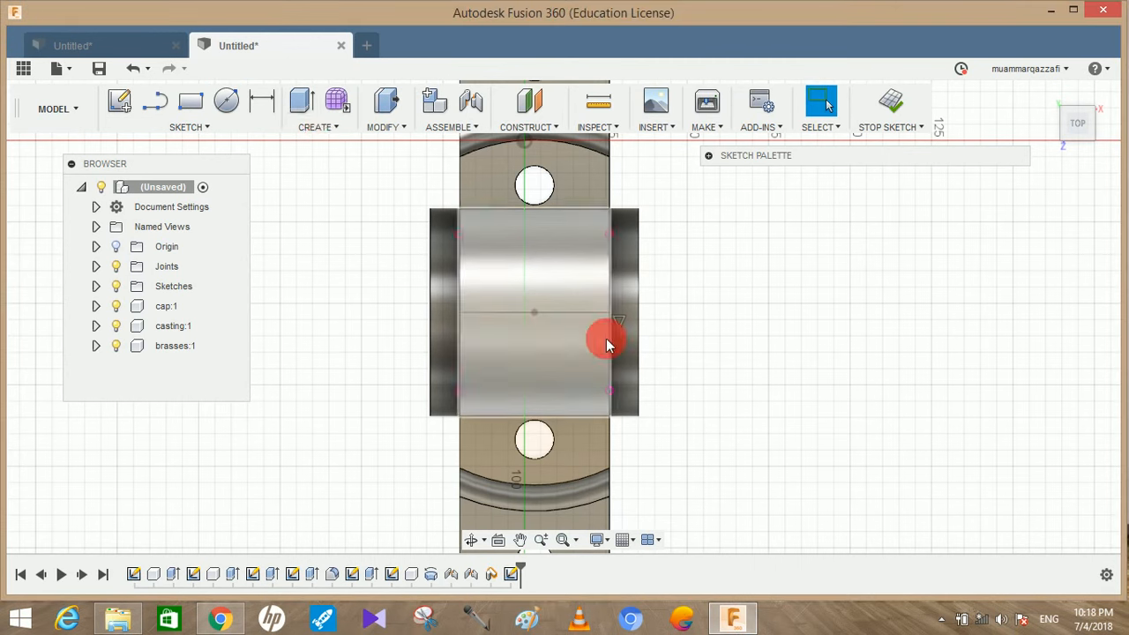
# Draw an 8 mm diameter circle centred on the midpoint of the line across the cap
pyautogui.press('c')
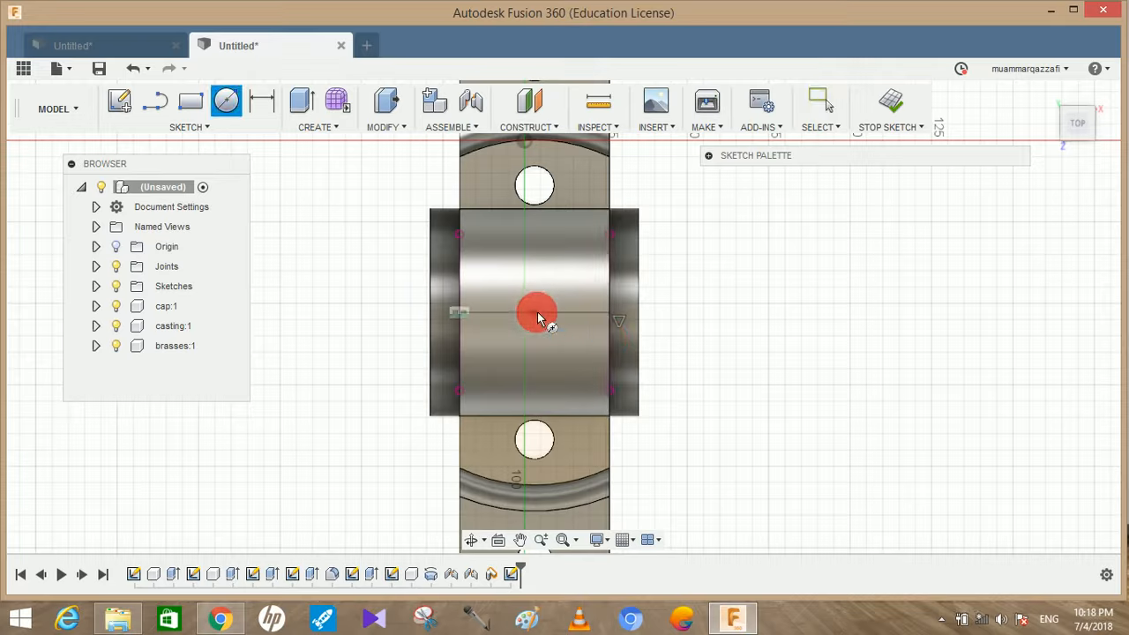
pyautogui.click(535, 313)
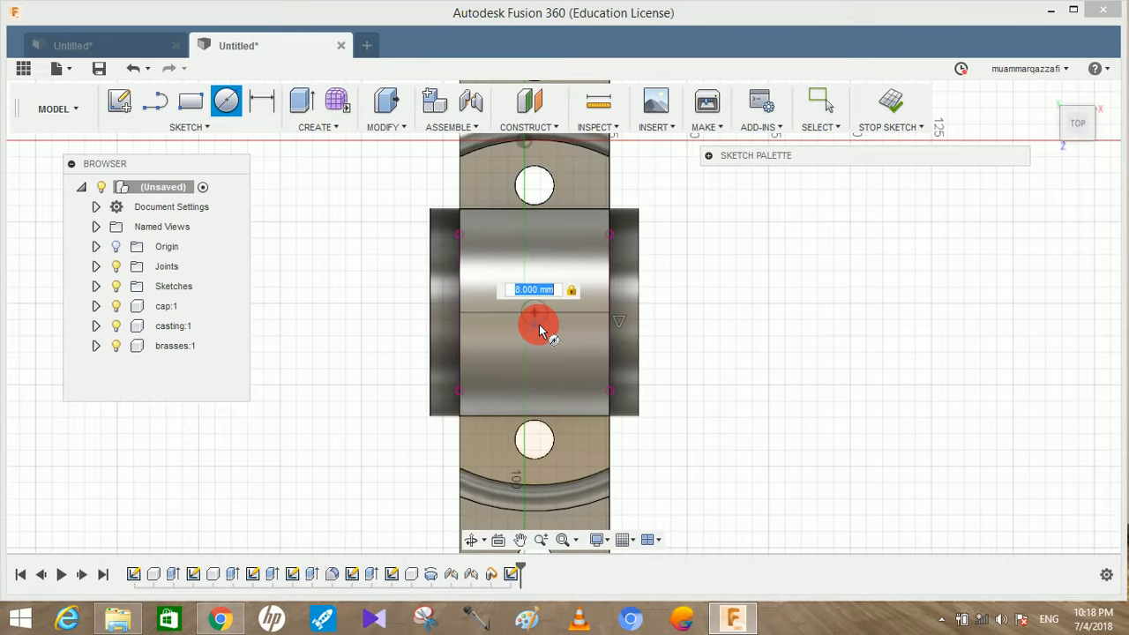
pyautogui.press('Escape')
# Hide the casting and the cap so only the brasses and the sketch remain visible
pyautogui.moveTo(480, 355)
pyautogui.keyDown('shift'); pyautogui.mouseDown(button='middle')
pyautogui.moveTo(514, 341)
pyautogui.moveTo(577, 255)
pyautogui.mouseUp(button='middle'); pyautogui.keyUp('shift')
pyautogui.click(104, 372)
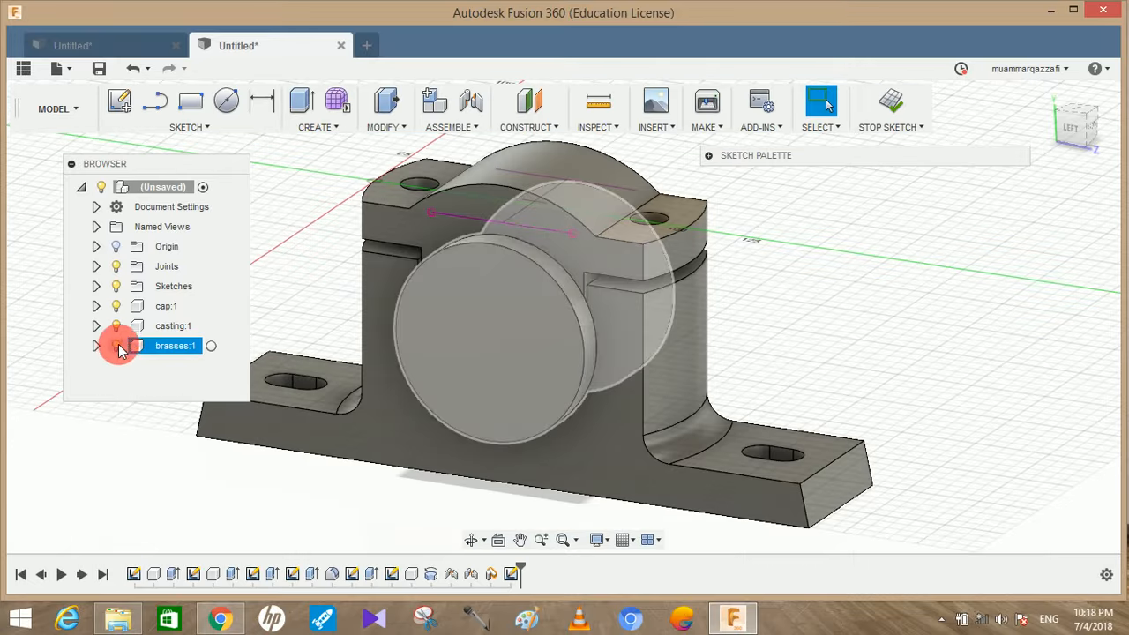
pyautogui.click(116, 326)
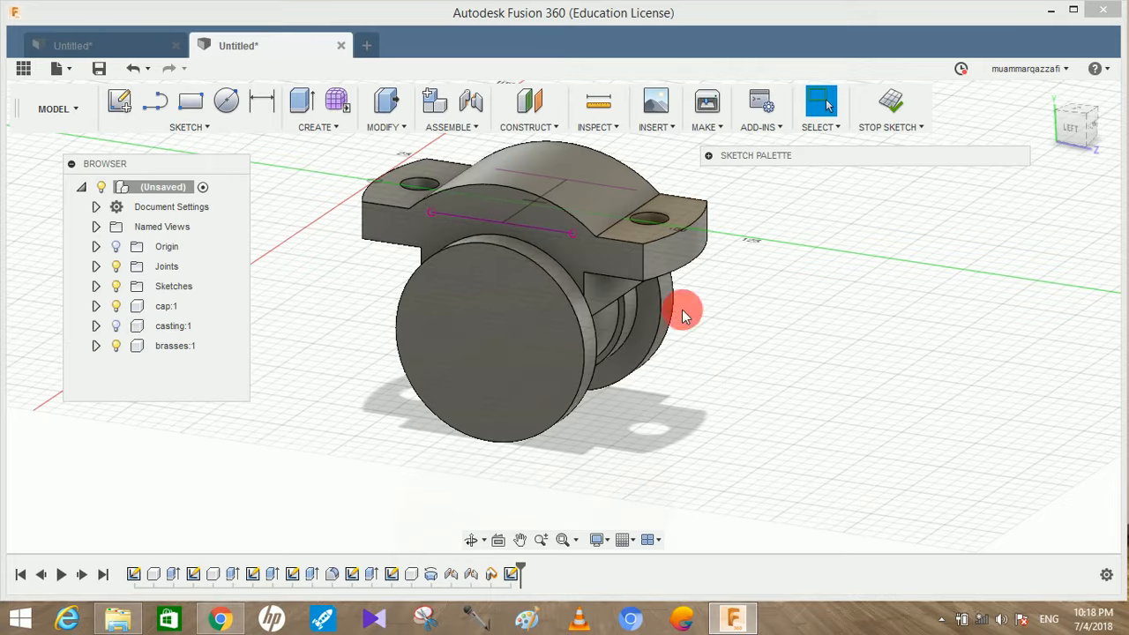
pyautogui.click(116, 306)
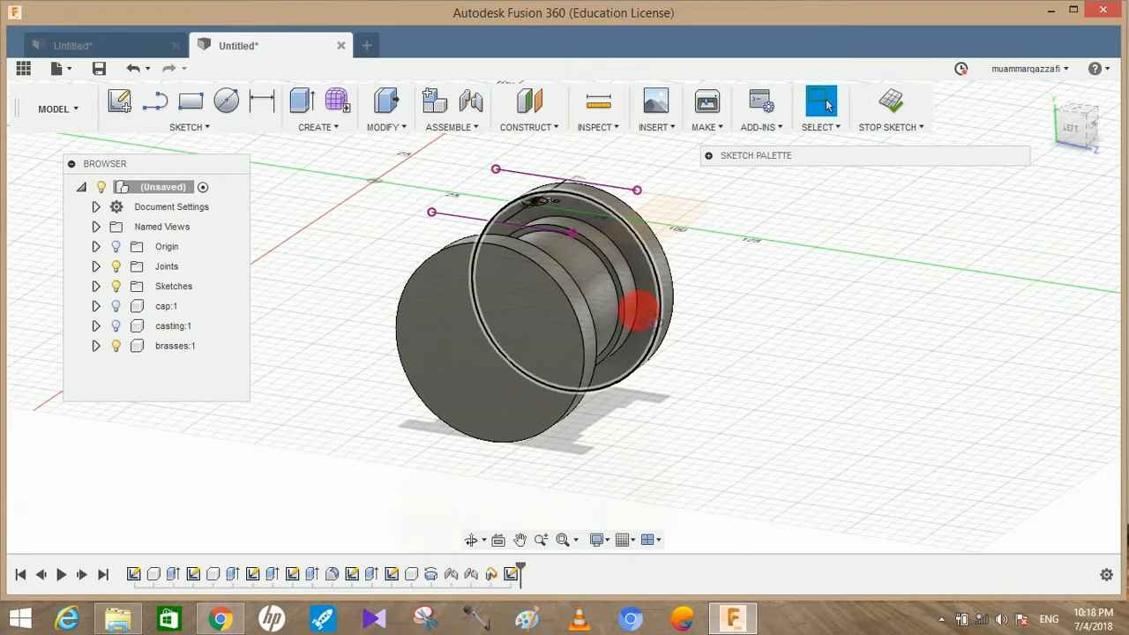
# Begin extruding both halves of the small circle above the brasses with the direction set to Symmetric
pyautogui.keyDown('shift'); pyautogui.moveTo(640, 309); pyautogui.dragTo(632, 316, button='middle'); pyautogui.keyUp('shift')
pyautogui.click(312, 104)
pyautogui.click(541, 212)
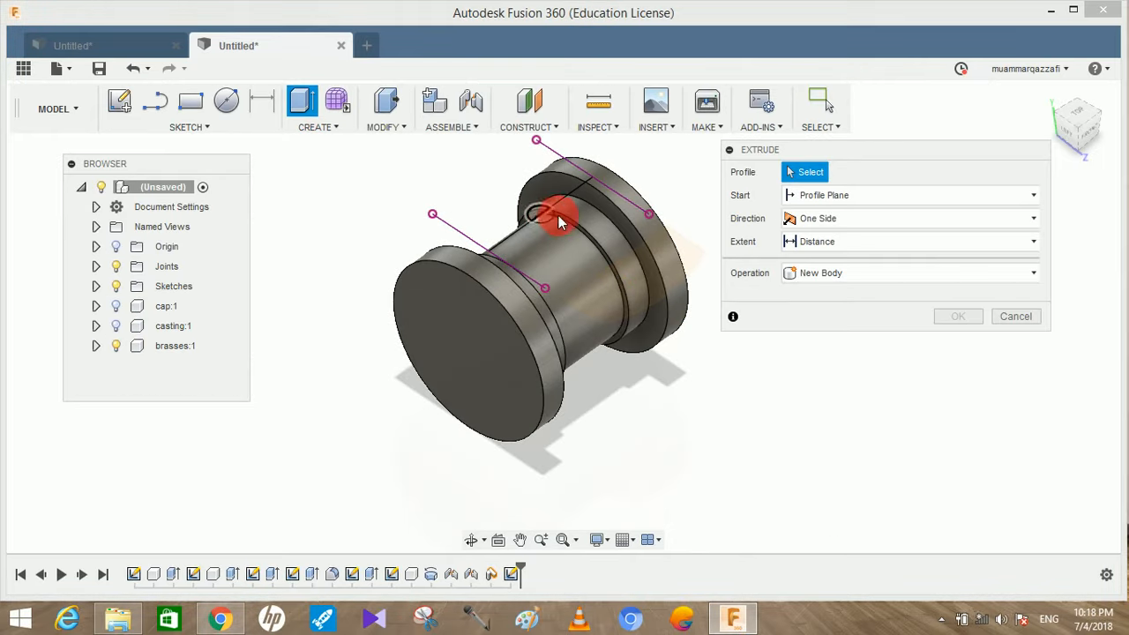
pyautogui.scroll(3, 547, 212)
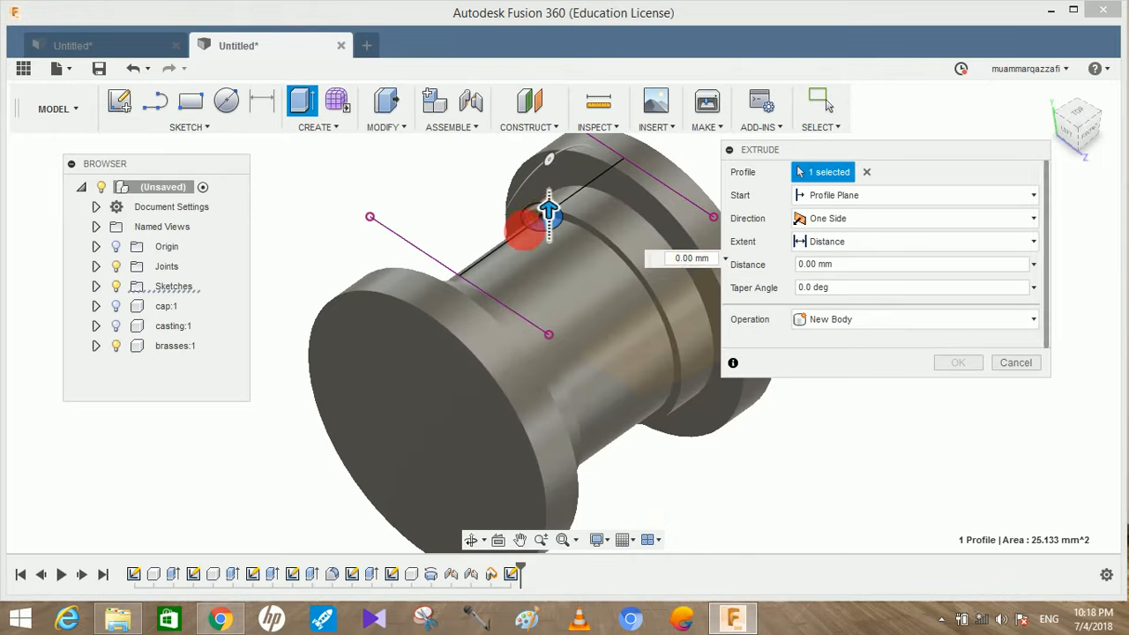
pyautogui.click(541, 214)
pyautogui.click(801, 219)
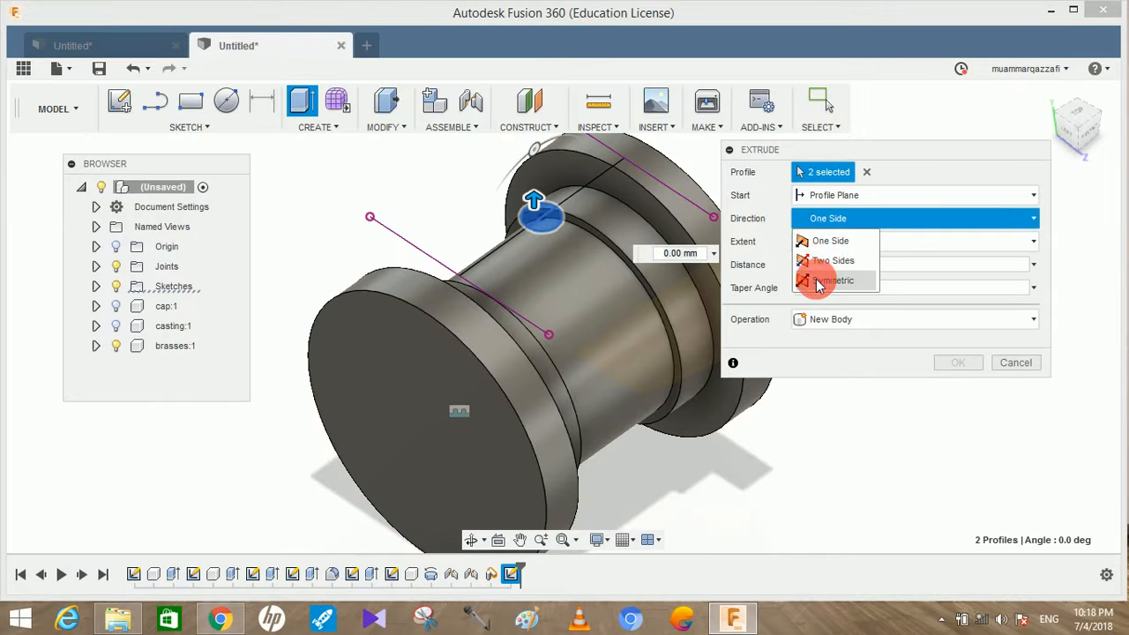
pyautogui.click(820, 280)
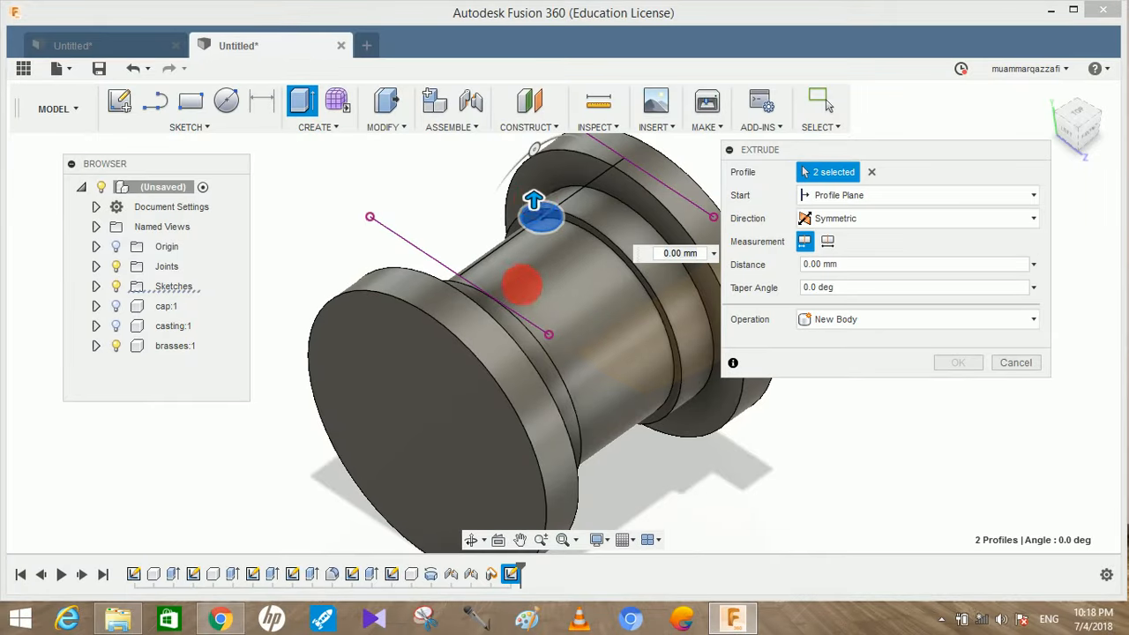
# Show the casting and the cap again while the extrusion is still open
pyautogui.moveTo(522, 285); pyautogui.dragTo(437, 338, button='middle')
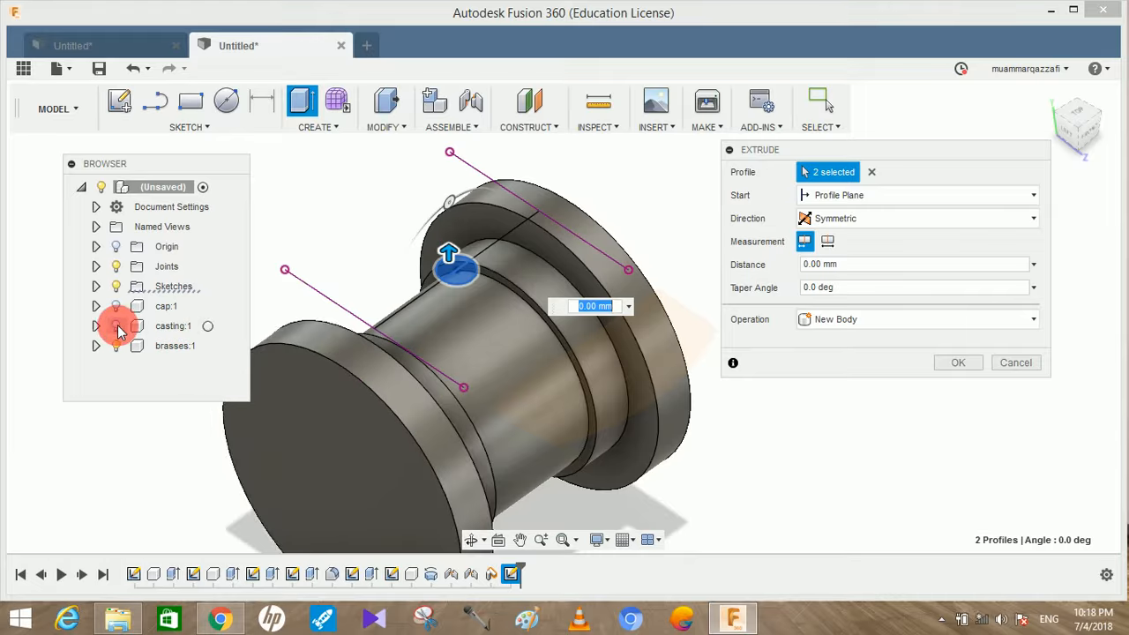
pyautogui.click(117, 325)
pyautogui.click(117, 307)
# Cut the circle symmetrically through the assembly with a distance of 200 mm
pyautogui.moveTo(450, 254); pyautogui.dragTo(449, 179)
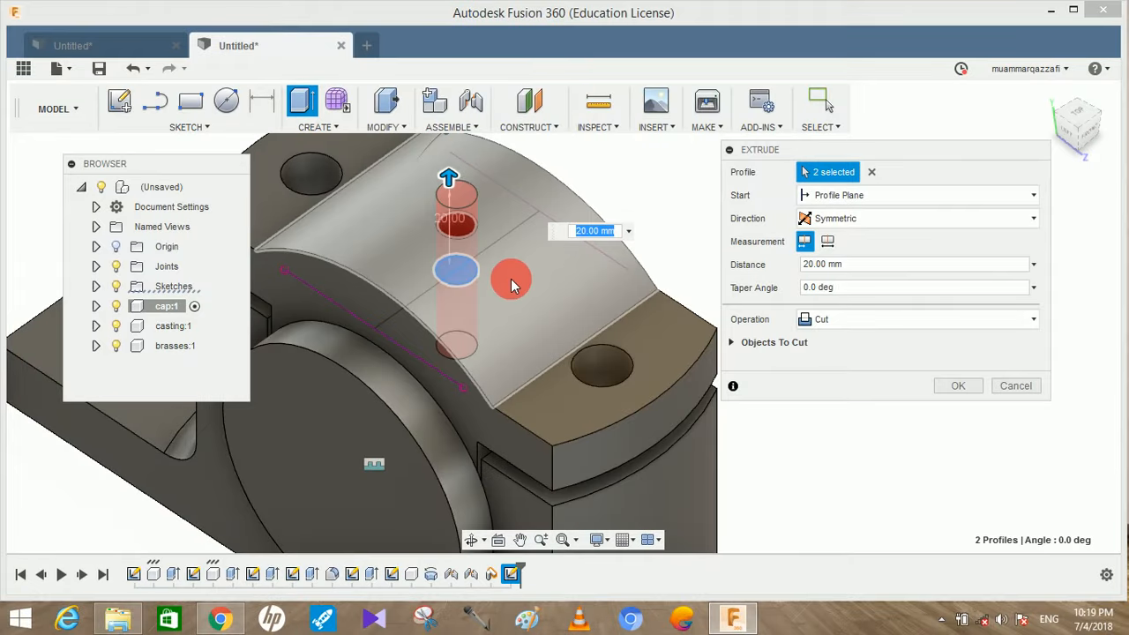
pyautogui.moveTo(593, 376); pyautogui.dragTo(530, 409, button='middle')
pyautogui.scroll(-3, 597, 377)
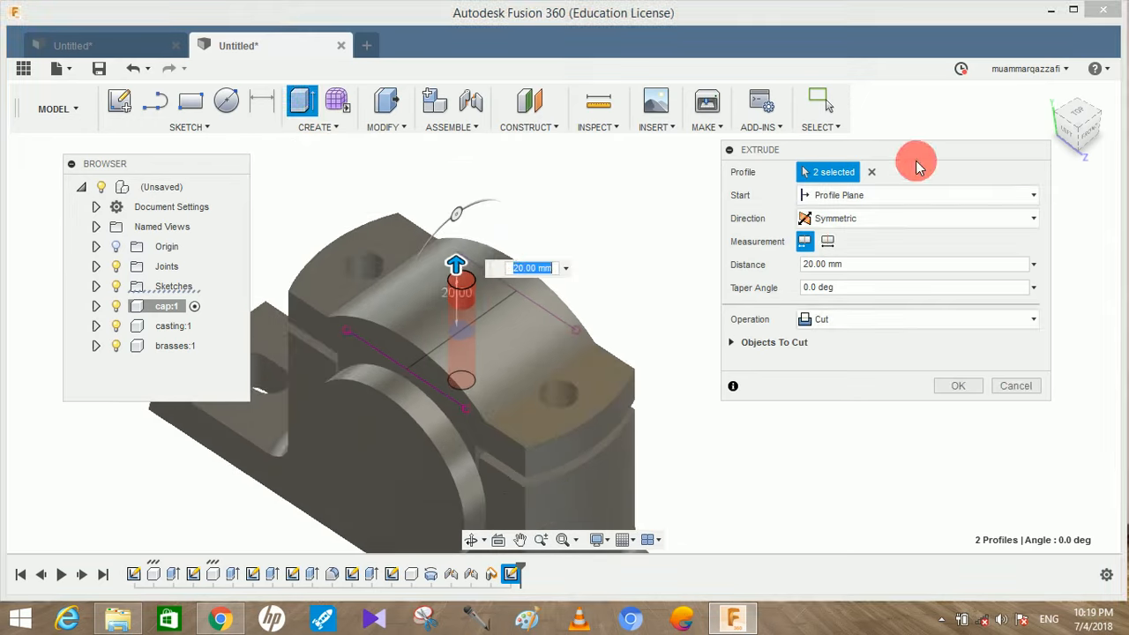
pyautogui.moveTo(502, 256); pyautogui.dragTo(462, 144)
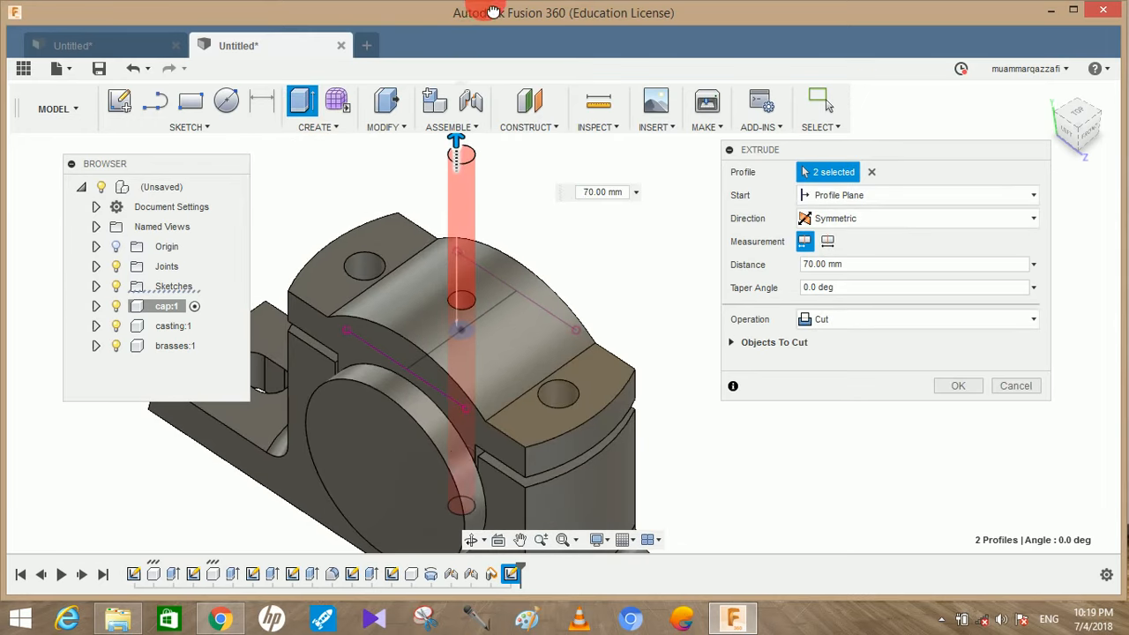
pyautogui.keyDown('shift'); pyautogui.moveTo(525, 257); pyautogui.dragTo(606, 257, button='middle'); pyautogui.keyUp('shift')
pyautogui.moveTo(890, 268); pyautogui.dragTo(735, 231)
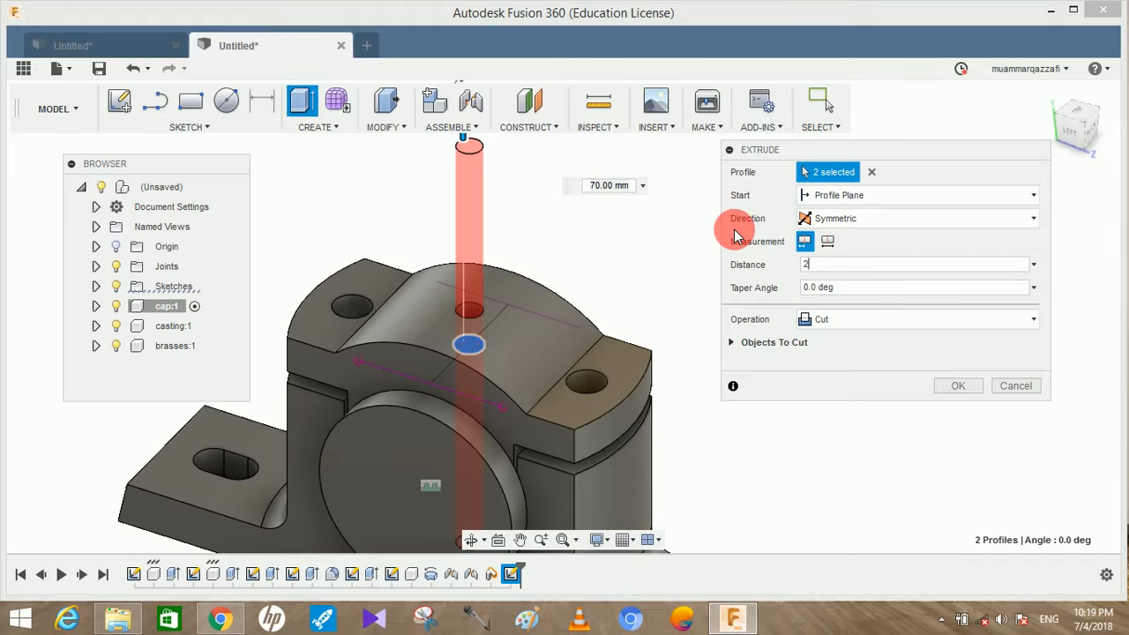
pyautogui.click(959, 385)
# Hide the cap to inspect the oil hole cut through the brasses
pyautogui.keyDown('shift'); pyautogui.moveTo(788, 442); pyautogui.dragTo(770, 266, button='middle'); pyautogui.keyUp('shift')
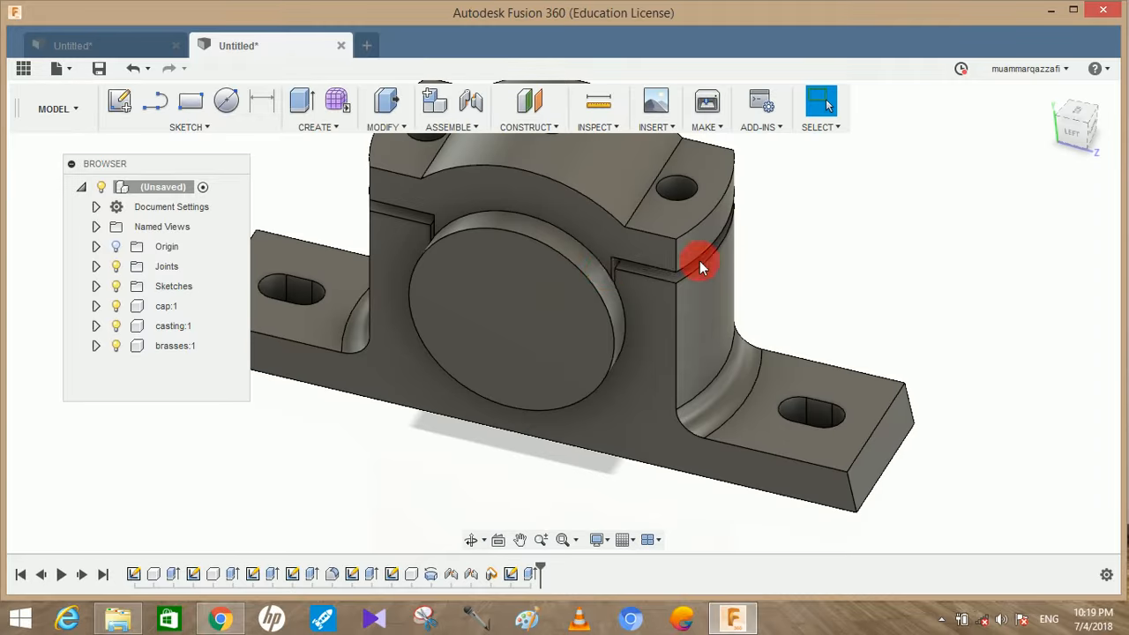
pyautogui.moveTo(621, 250); pyautogui.dragTo(658, 314)
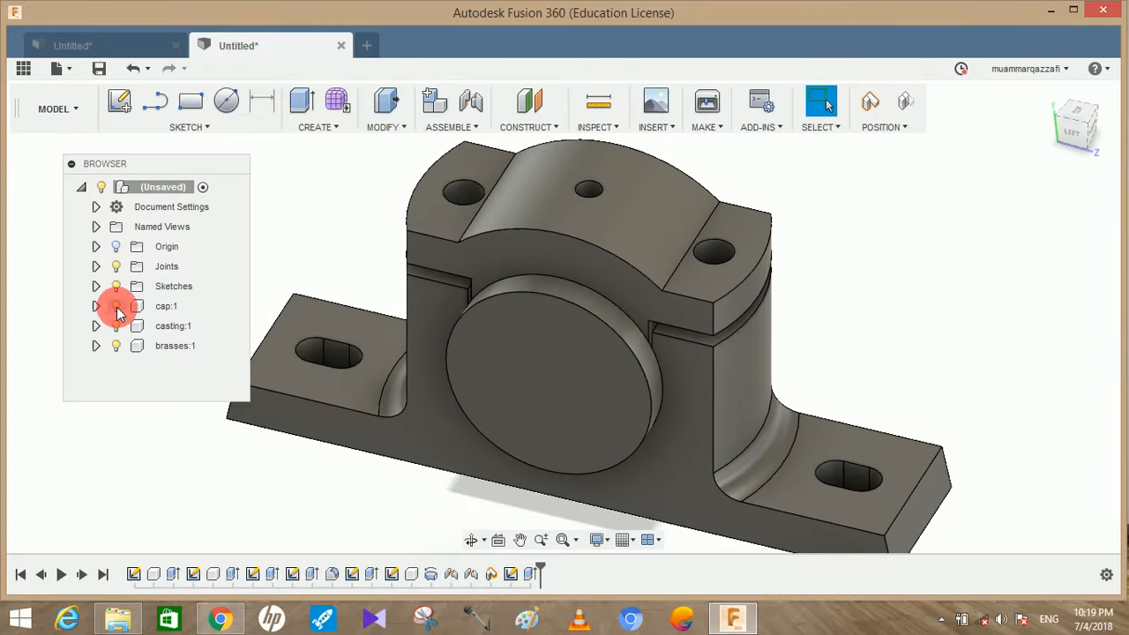
pyautogui.click(116, 306)
pyautogui.moveTo(944, 283)
pyautogui.keyDown('shift'); pyautogui.mouseDown(button='middle')
pyautogui.moveTo(924, 300)
pyautogui.moveTo(959, 397)
pyautogui.moveTo(952, 345)
pyautogui.moveTo(779, 273)
pyautogui.moveTo(694, 277)
pyautogui.moveTo(854, 295)
pyautogui.moveTo(912, 272)
pyautogui.moveTo(931, 282)
pyautogui.mouseUp(button='middle'); pyautogui.keyUp('shift')
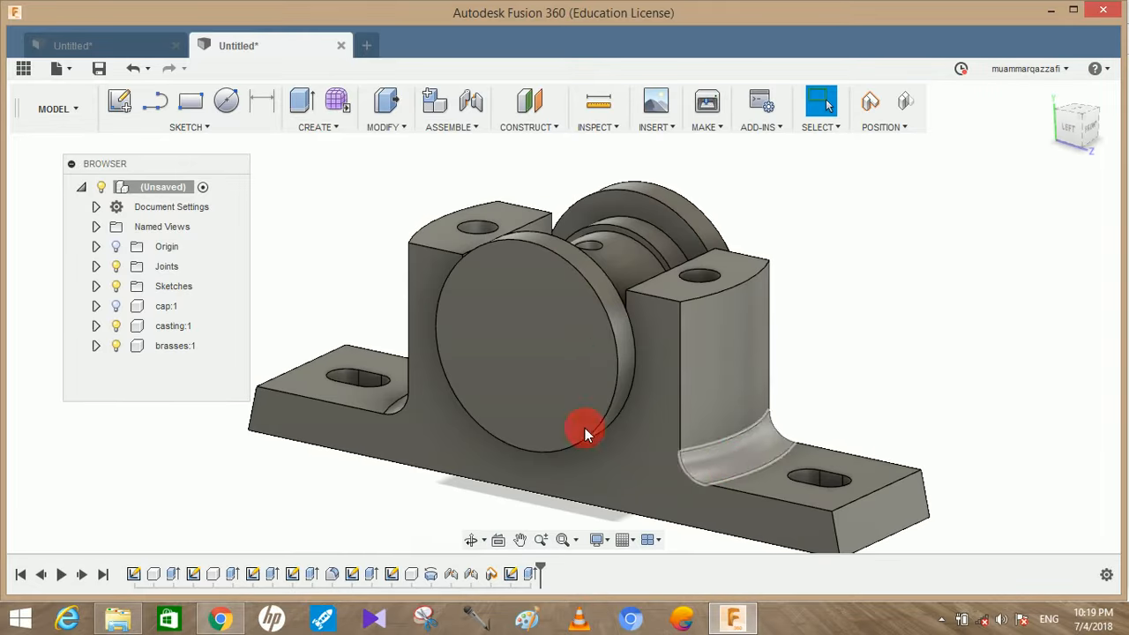
# Start a sketch on the round end face of the brasses, capturing the current component positions
pyautogui.click(520, 361)
pyautogui.click(119, 103)
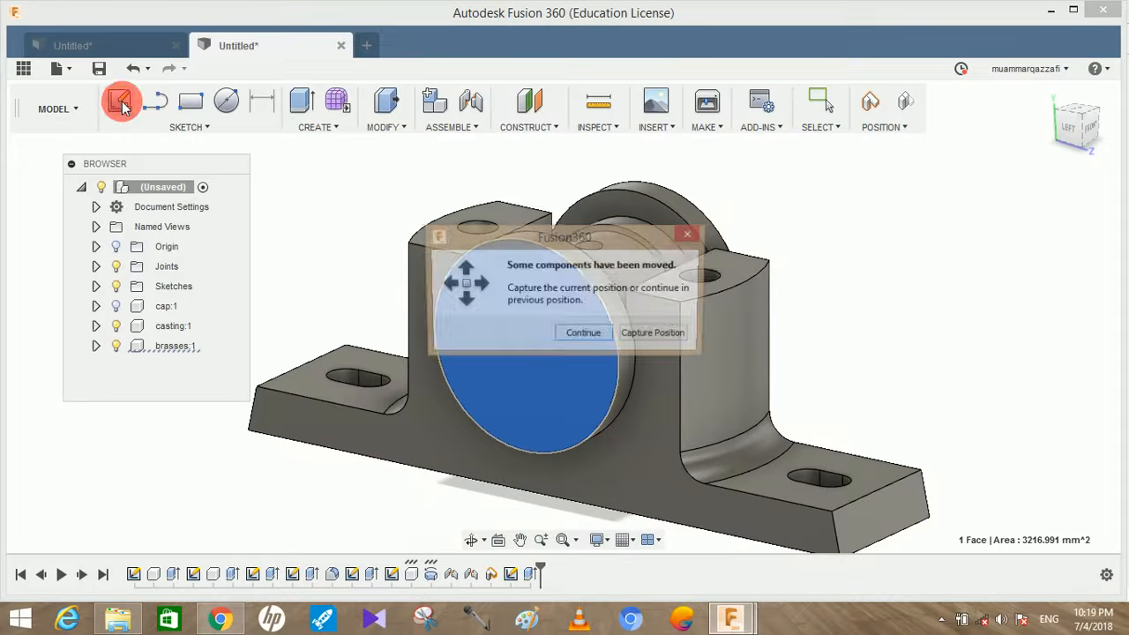
pyautogui.click(649, 337)
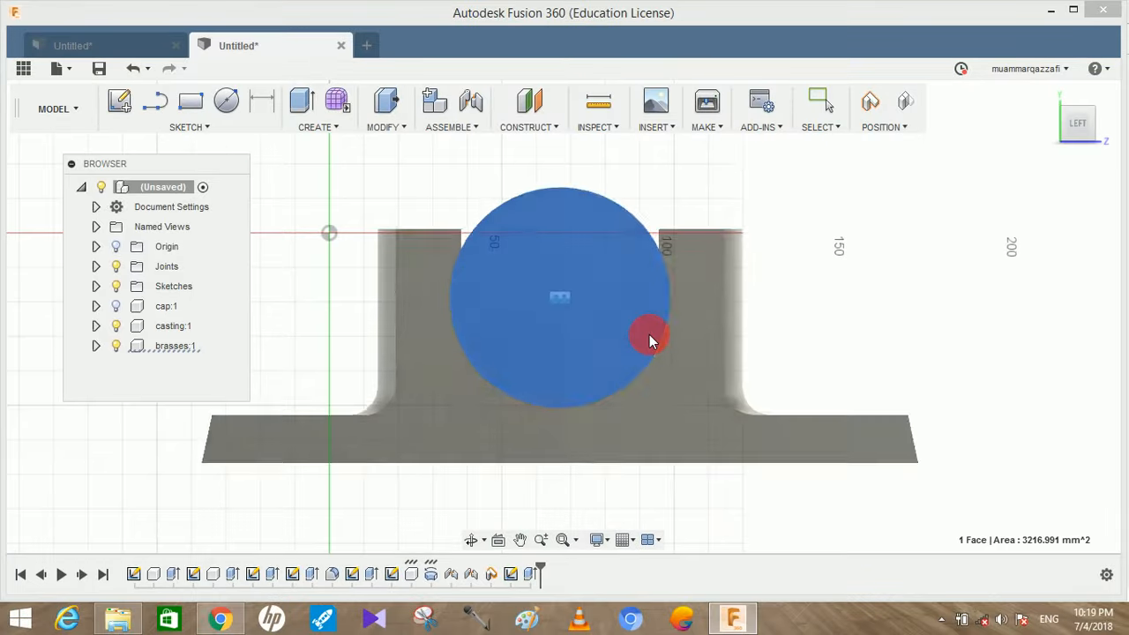
# Sketch a 32 mm diameter circle at the centre of the brasses' round end face
pyautogui.press('c')
pyautogui.click(561, 302)
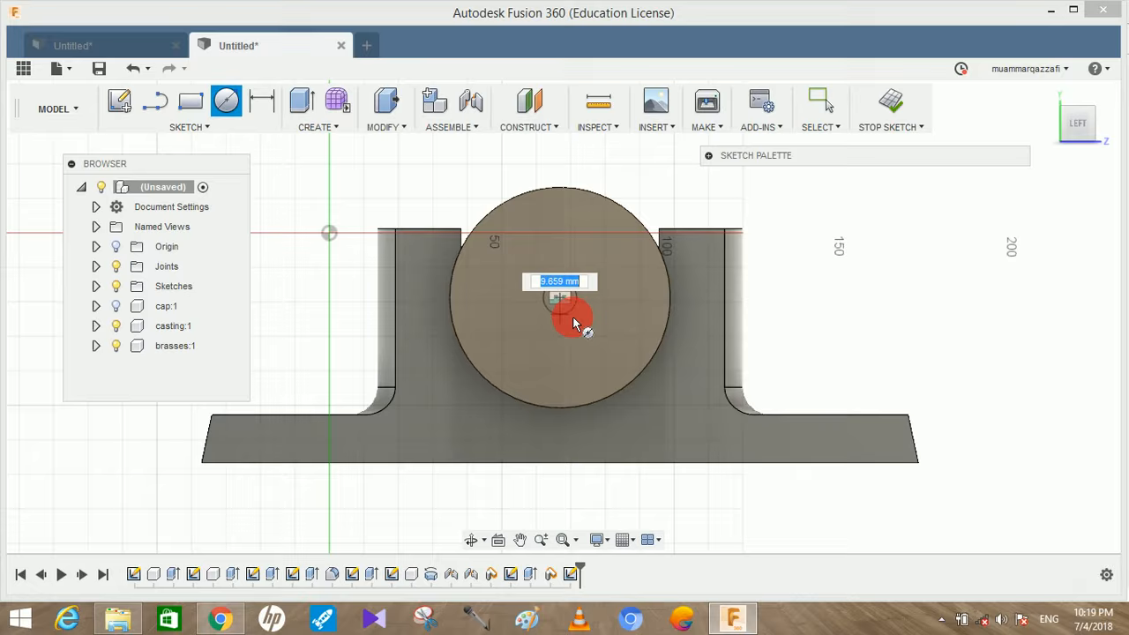
pyautogui.write('32')
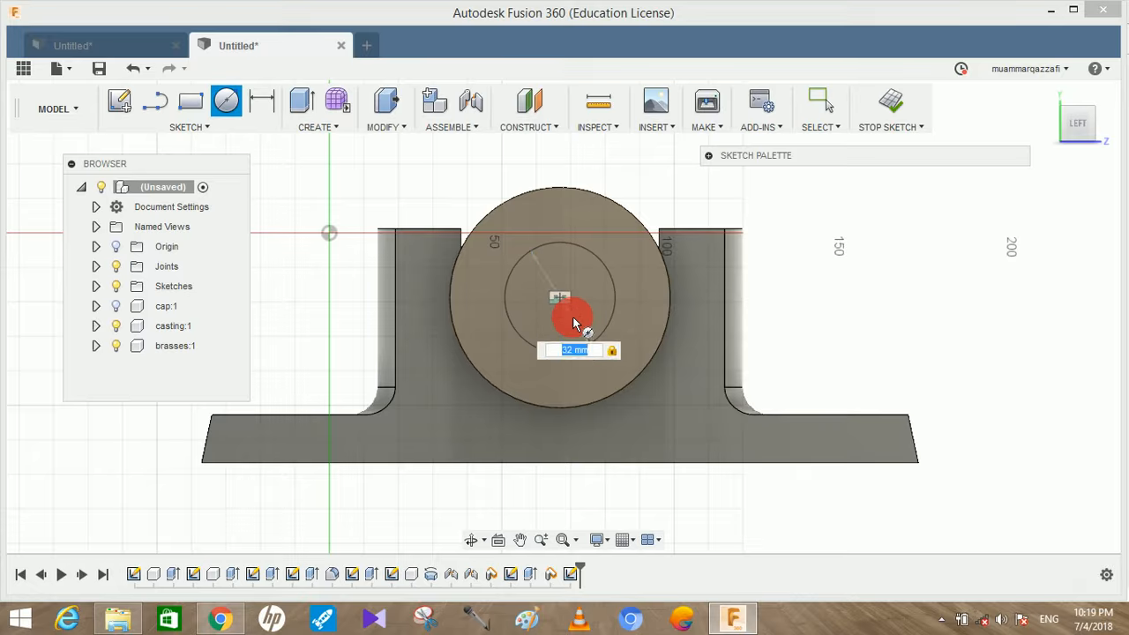
pyautogui.press('Return')
pyautogui.press('Escape')
# Extrude the 32 mm circle as a through cut to bore the brasses, and show the cap again
pyautogui.click(300, 104)
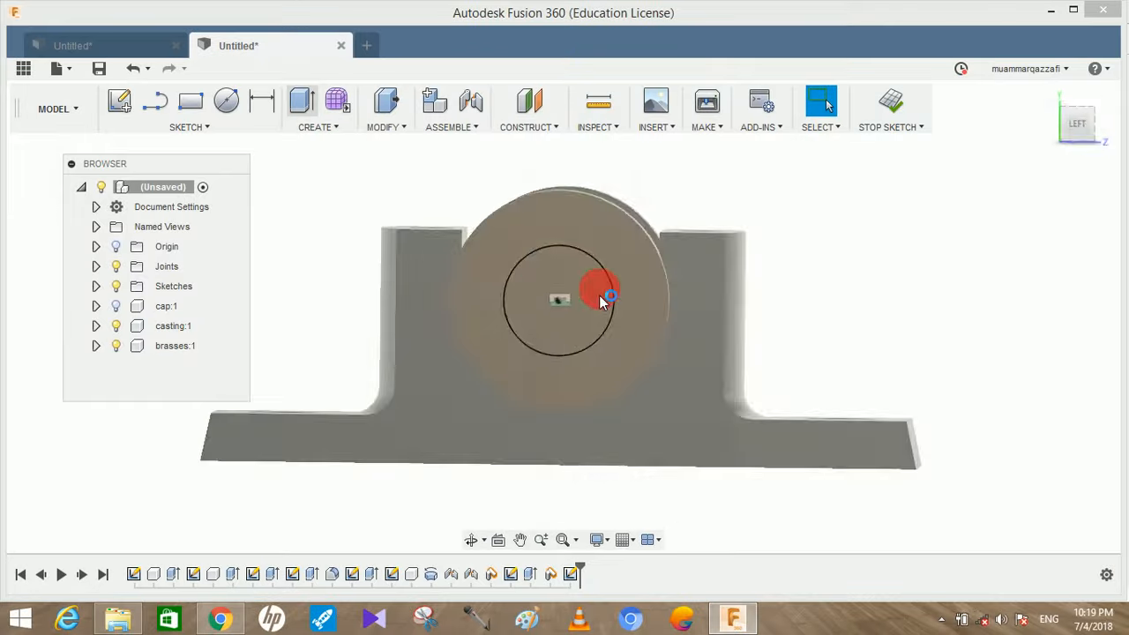
pyautogui.moveTo(517, 352); pyautogui.dragTo(812, 277)
pyautogui.click(938, 388)
pyautogui.keyDown('shift'); pyautogui.moveTo(956, 333); pyautogui.dragTo(689, 321, button='middle'); pyautogui.keyUp('shift')
pyautogui.keyDown('shift'); pyautogui.moveTo(890, 374); pyautogui.dragTo(252, 348, button='middle'); pyautogui.keyUp('shift')
pyautogui.click(122, 308)
pyautogui.click(939, 314)
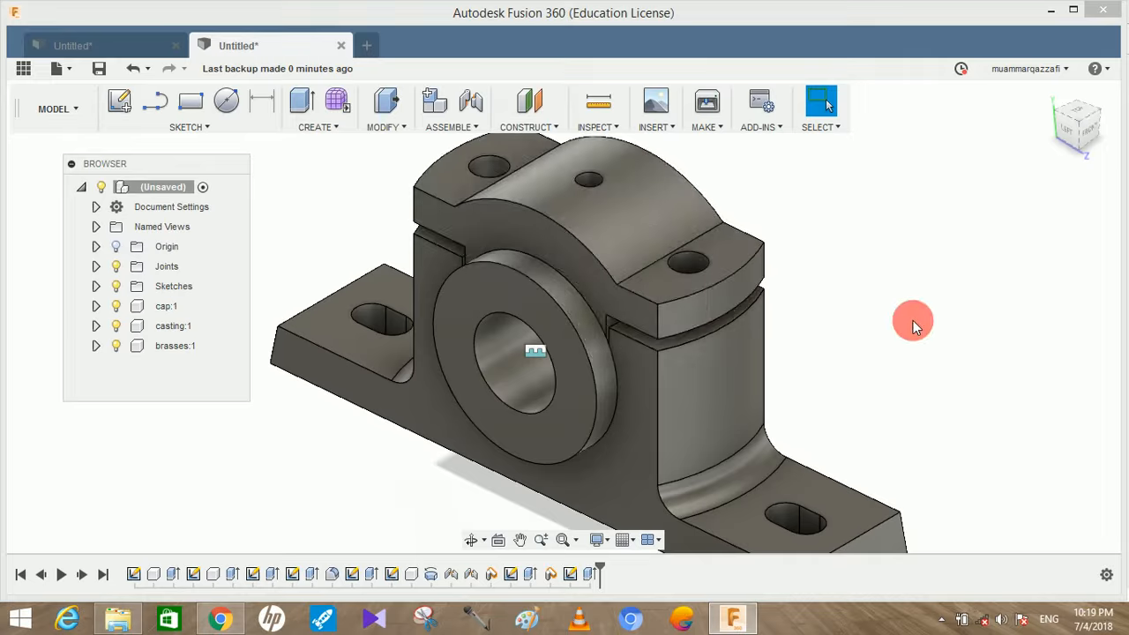
pyautogui.scroll(-5, 901, 336)
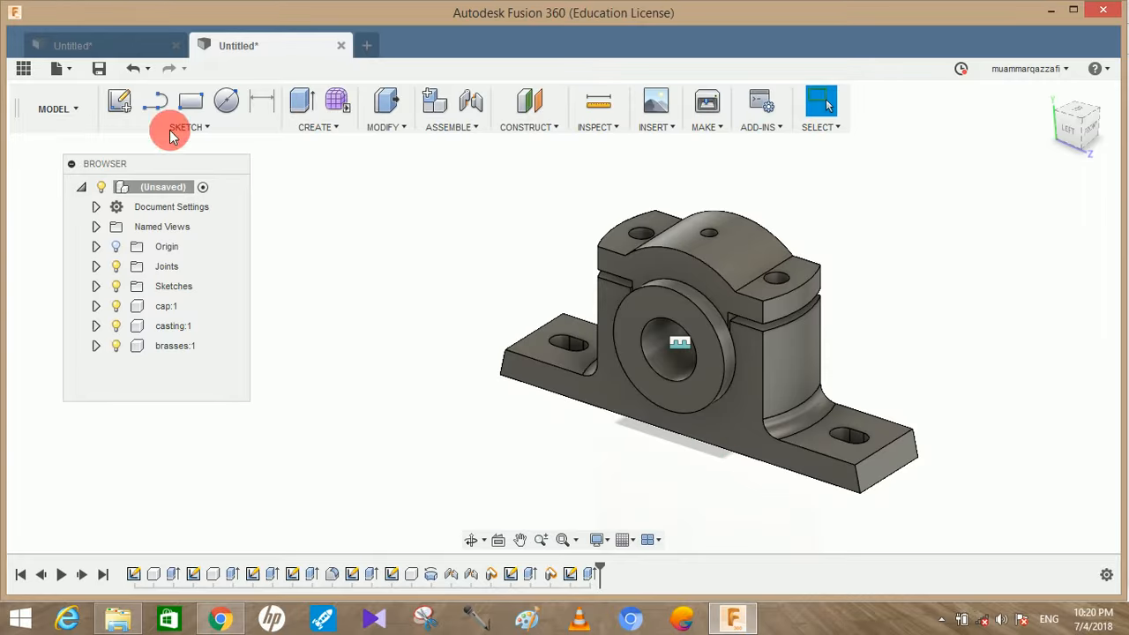
# Sketch a 24 mm diameter circle on the horizontal origin plane, in the free space beside the plummer block
pyautogui.click(119, 103)
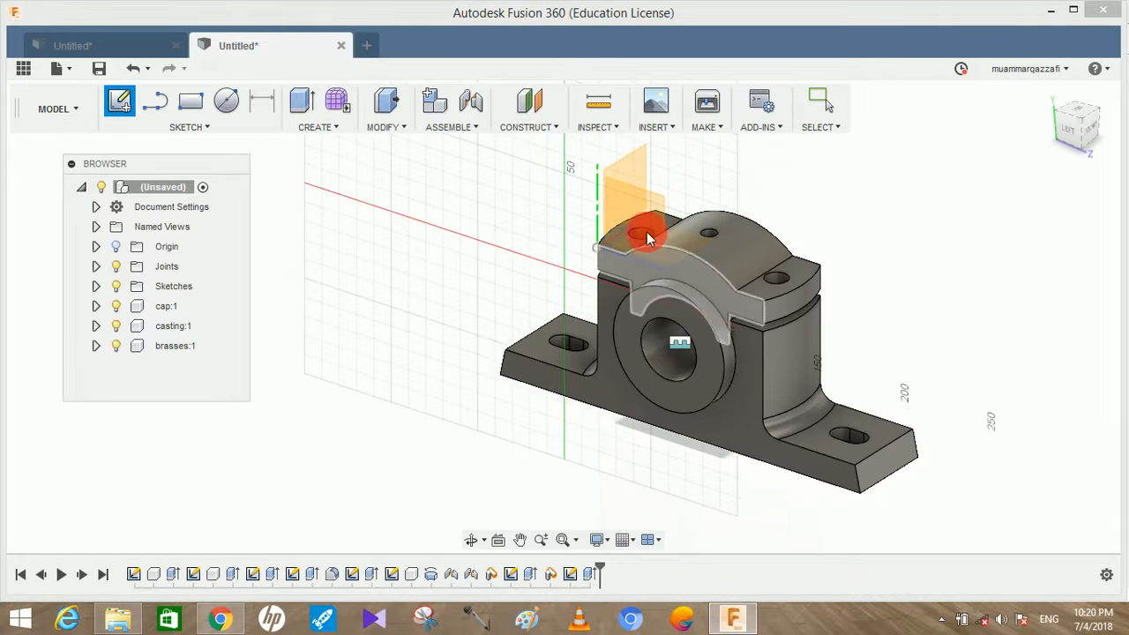
pyautogui.moveTo(678, 246)
pyautogui.keyDown('shift'); pyautogui.mouseDown(button='middle')
pyautogui.moveTo(607, 280)
pyautogui.moveTo(522, 262)
pyautogui.mouseUp(button='middle'); pyautogui.keyUp('shift')
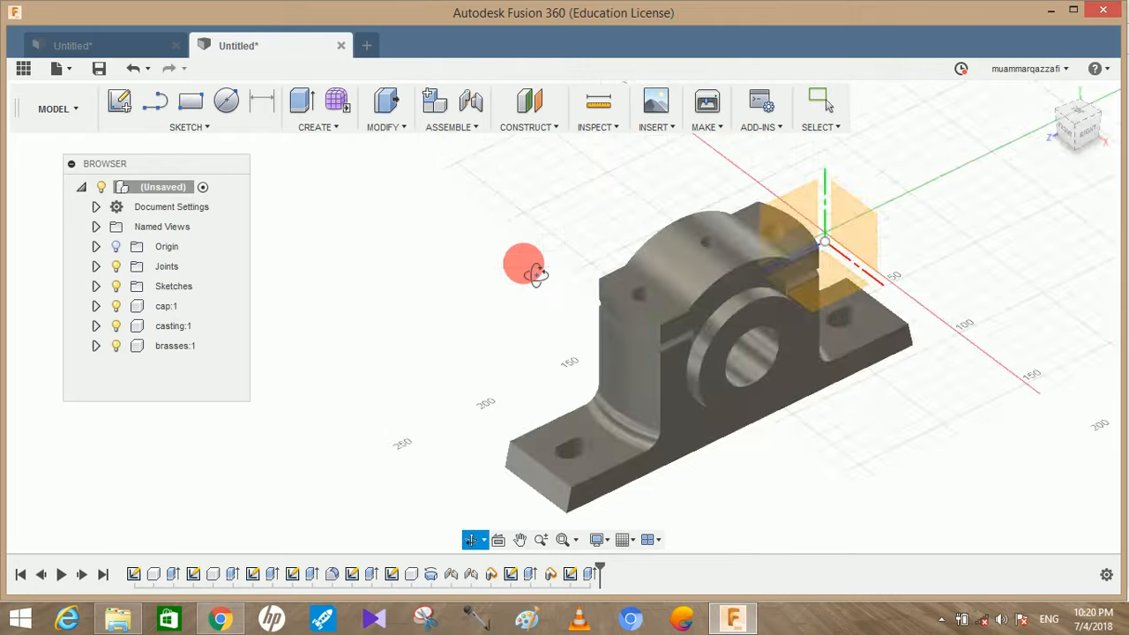
pyautogui.click(847, 294)
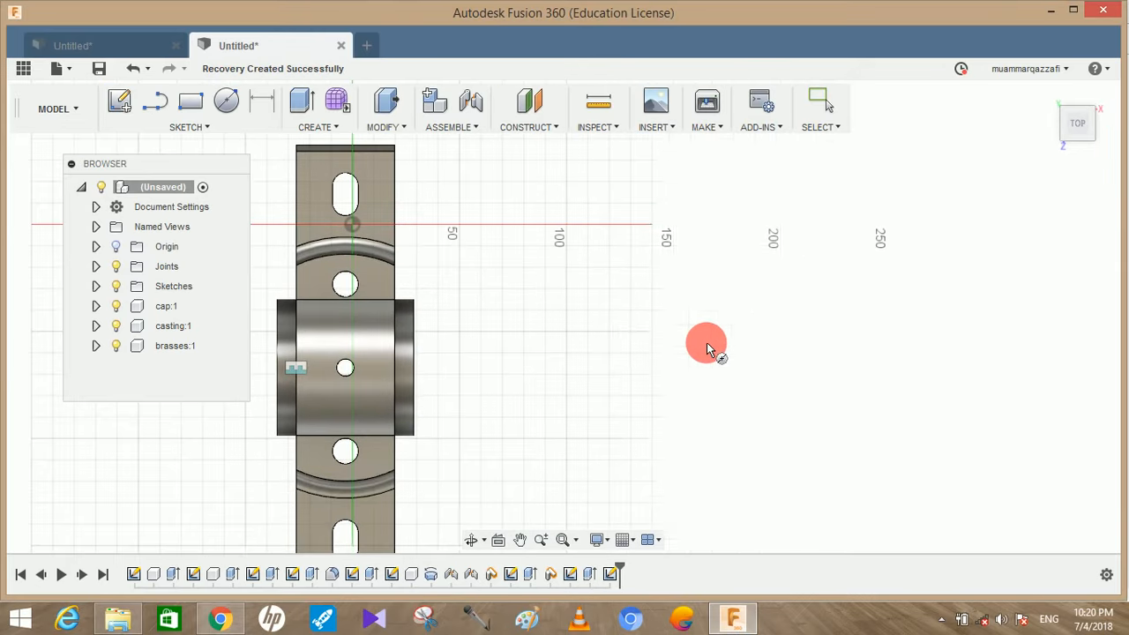
pyautogui.press('c')
pyautogui.click(617, 333)
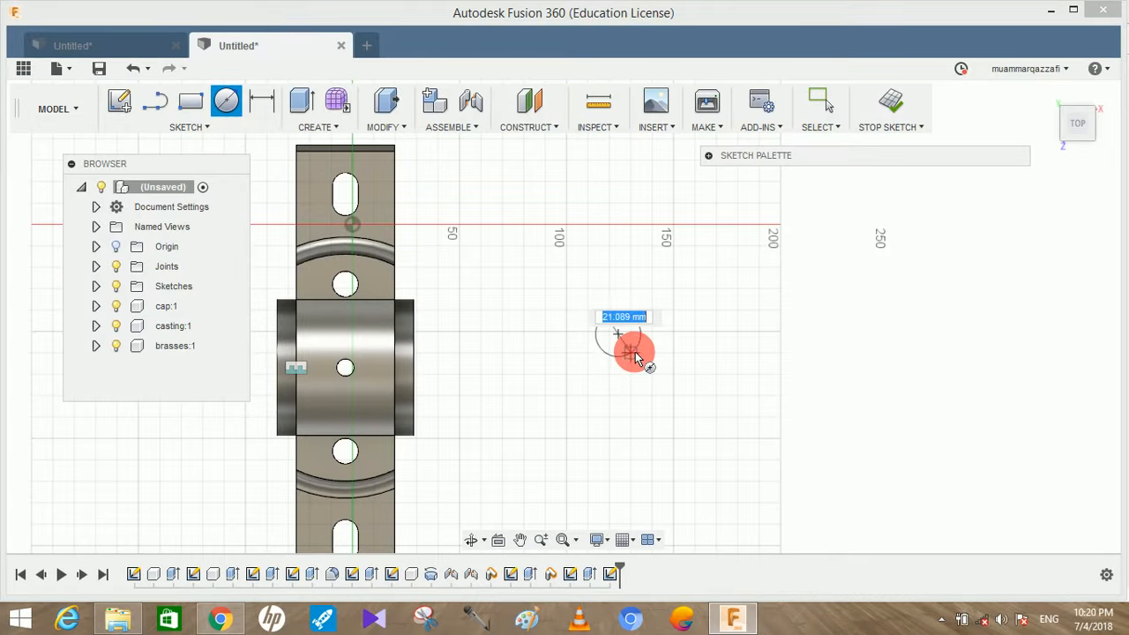
pyautogui.press('Return')
pyautogui.press('Escape')
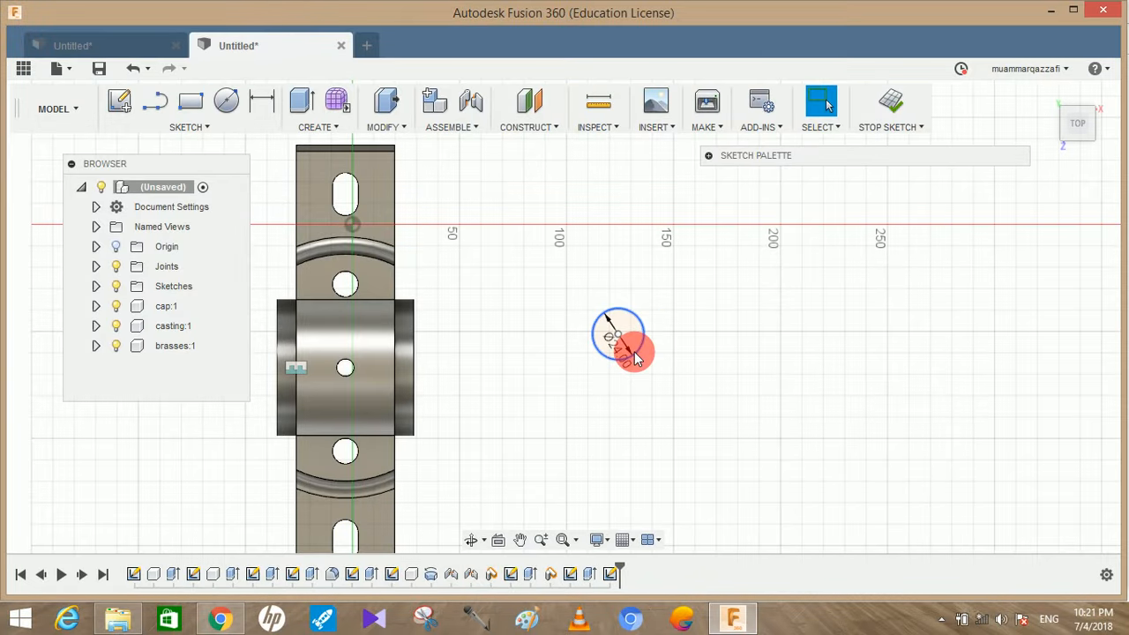
# Extrude the 24 mm circle 8 mm upward as a new component to form the bolt head
pyautogui.click(287, 106)
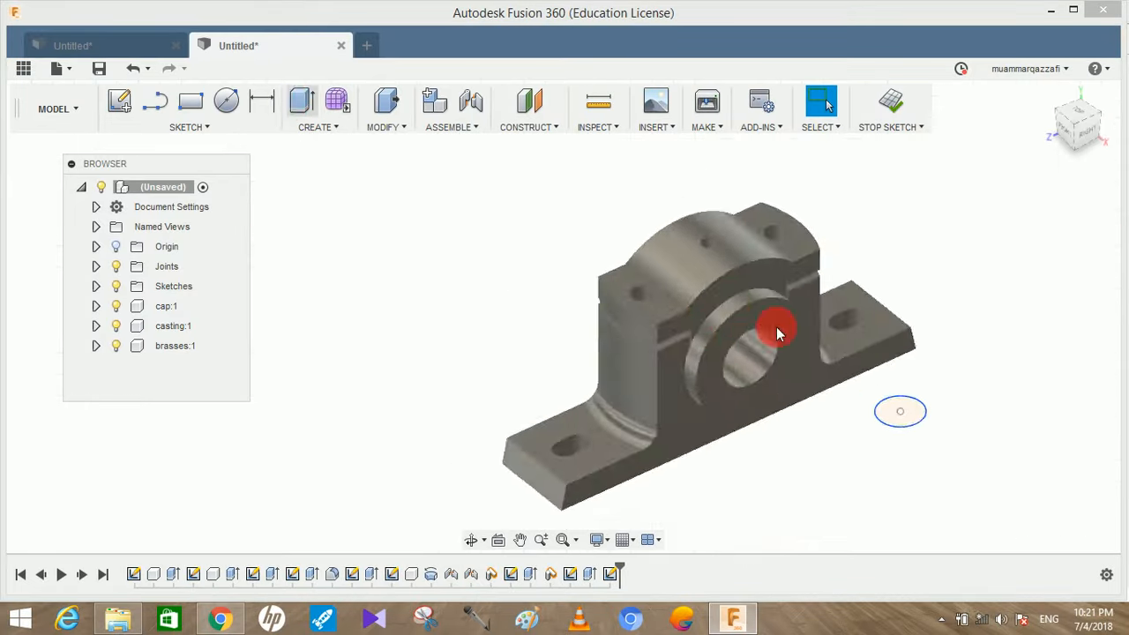
pyautogui.click(898, 411)
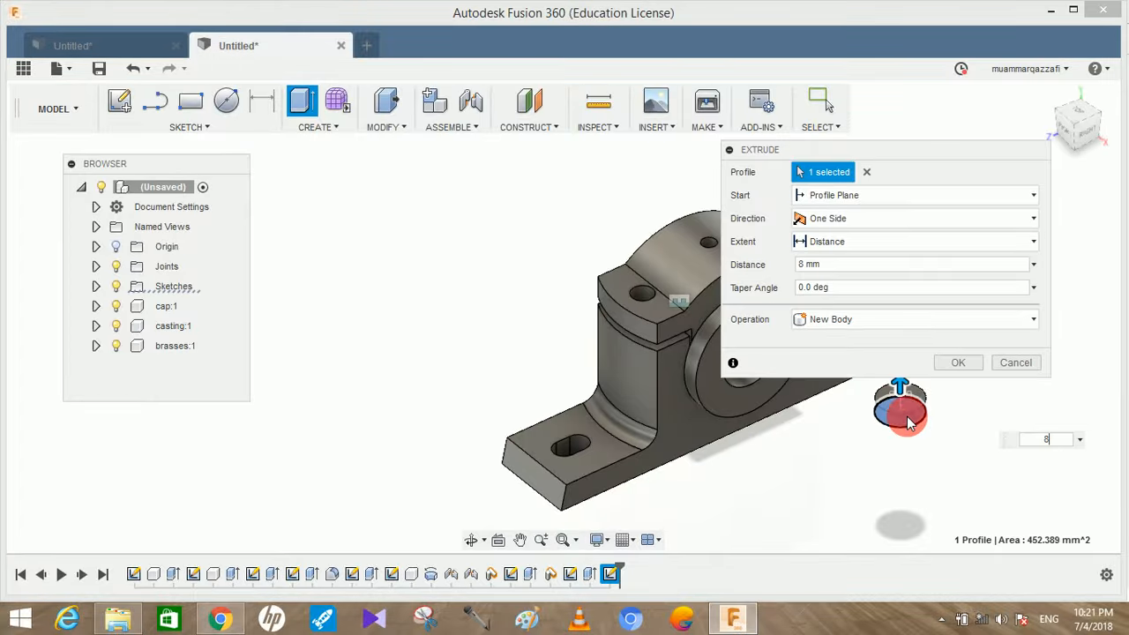
pyautogui.click(912, 319)
pyautogui.click(865, 427)
pyautogui.click(960, 363)
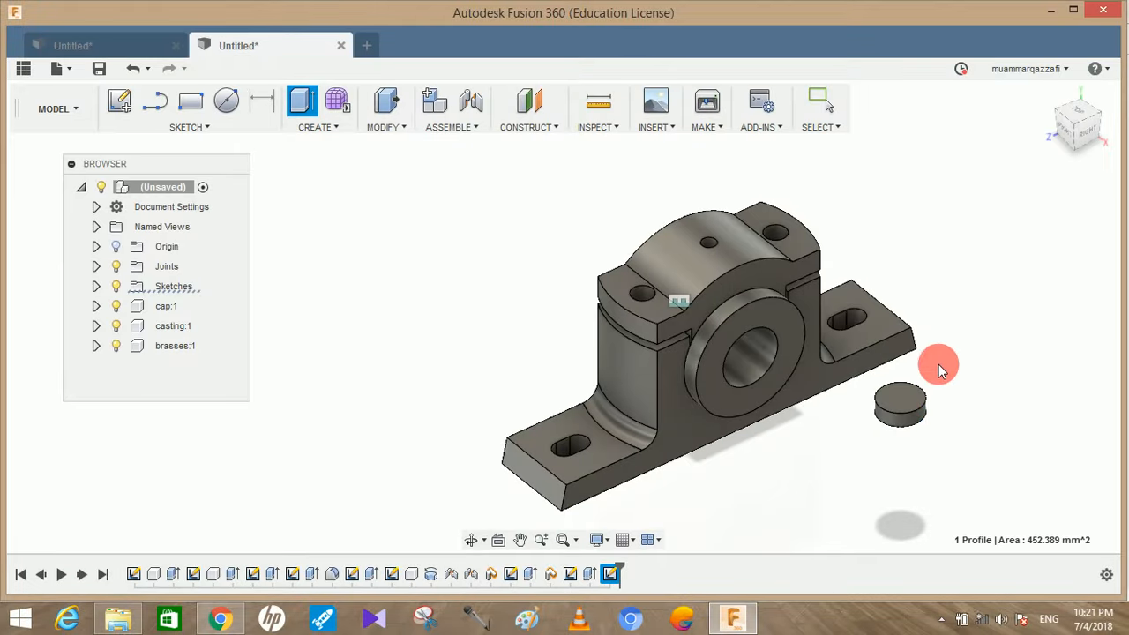
# Sketch a concentric 12 mm diameter circle on the disc's upper face and place its dimension outside the disc
pyautogui.scroll(5, 938, 408)
pyautogui.moveTo(938, 407); pyautogui.dragTo(845, 432, button='middle')
pyautogui.press('c')
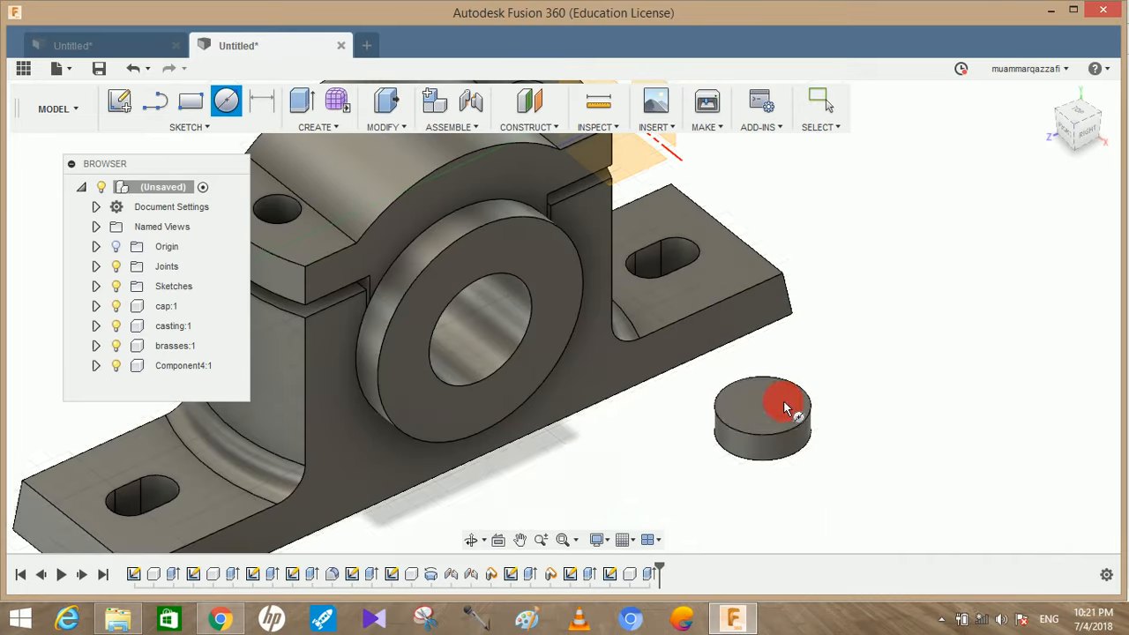
pyautogui.click(780, 405)
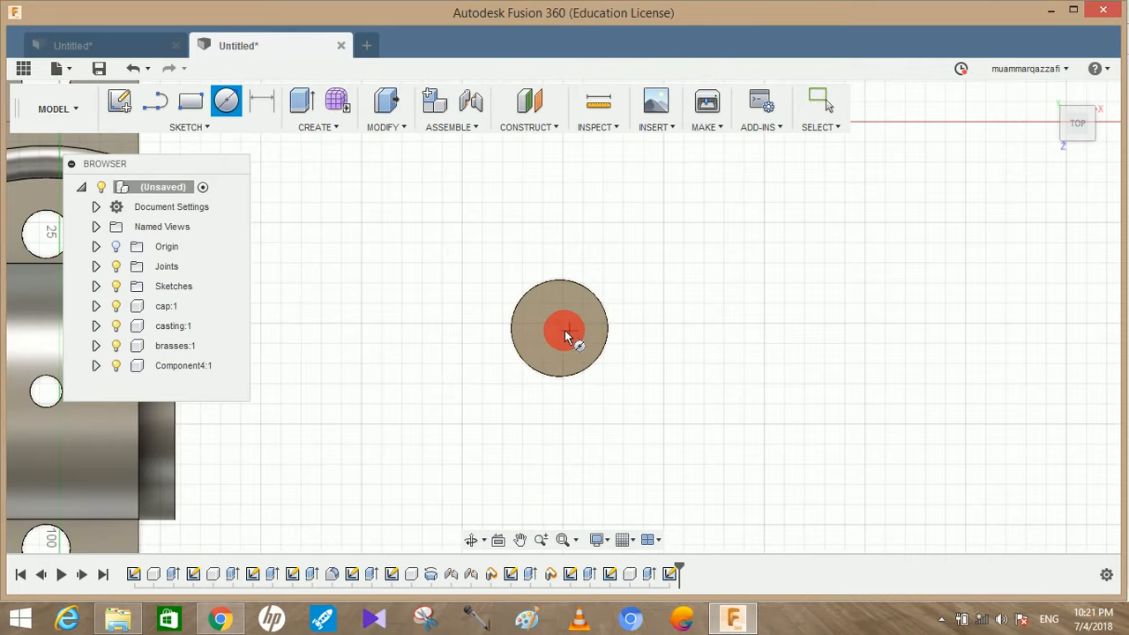
pyautogui.click(561, 330)
pyautogui.write('12')
pyautogui.press('Tab')
pyautogui.press('Return')
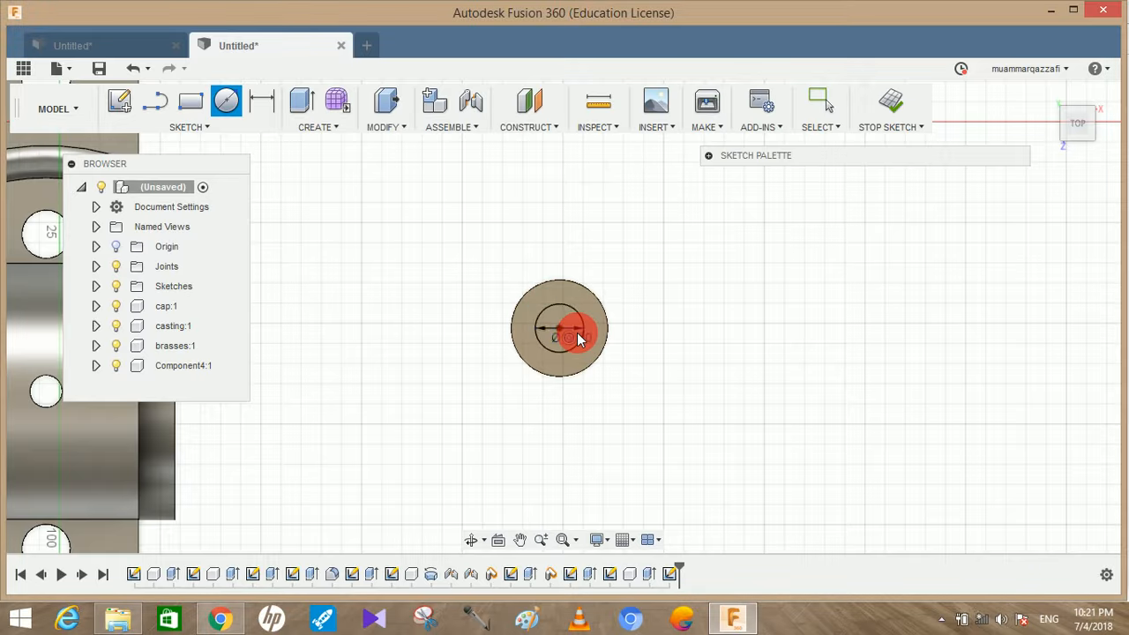
pyautogui.press('Escape')
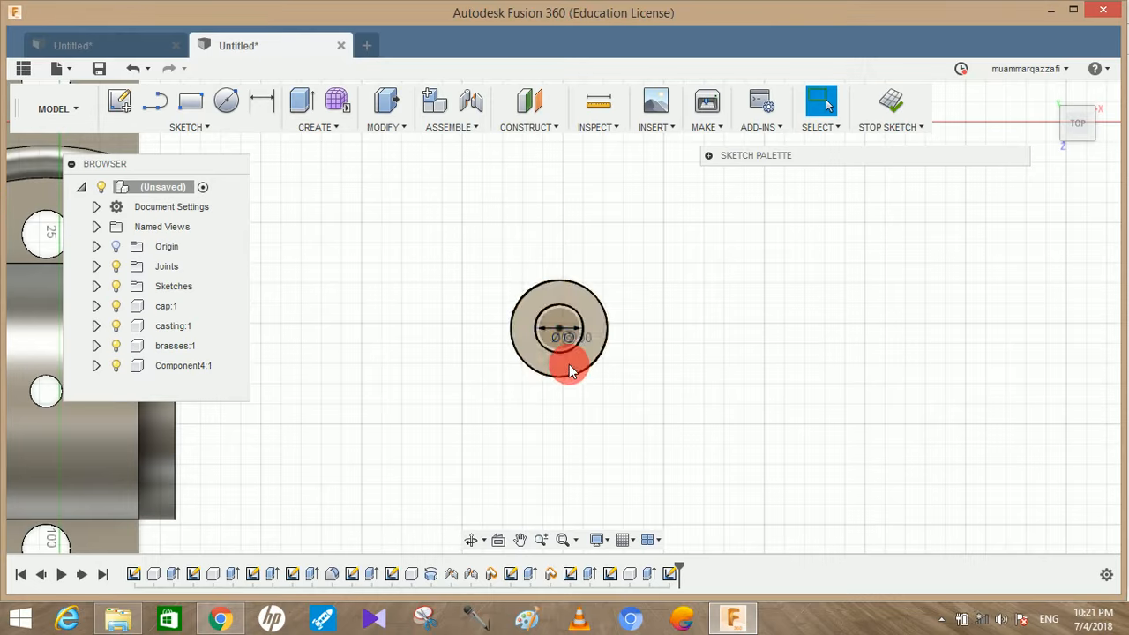
pyautogui.moveTo(582, 351); pyautogui.dragTo(706, 362)
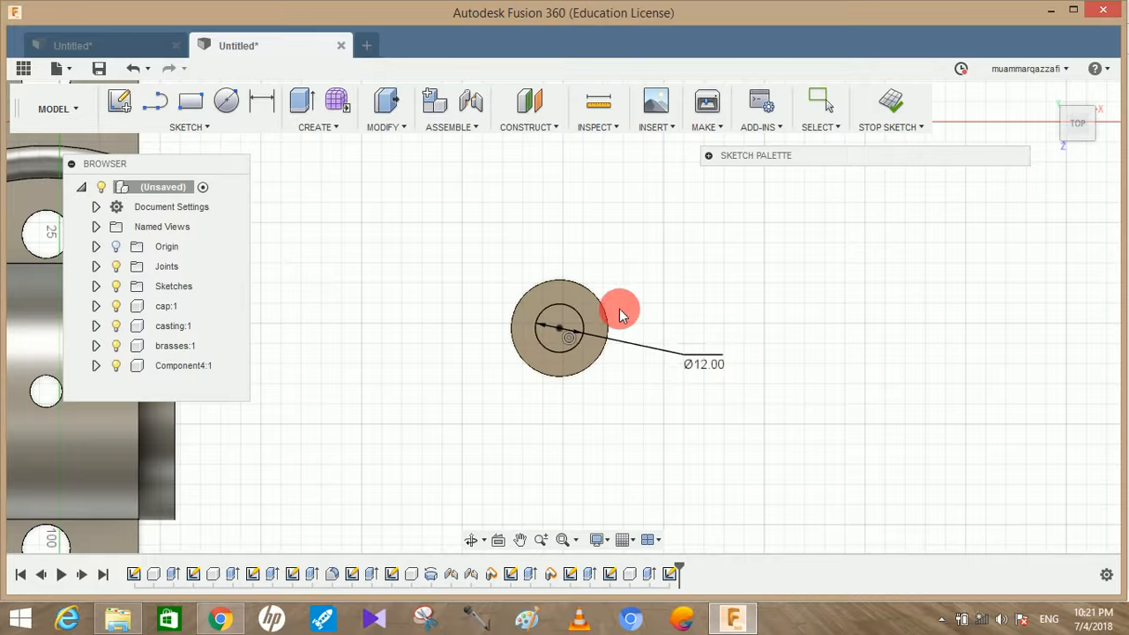
# Extrude the 12 mm circle 108 mm upward and join it to the disc as the bolt shank
pyautogui.click(301, 101)
pyautogui.click(772, 390)
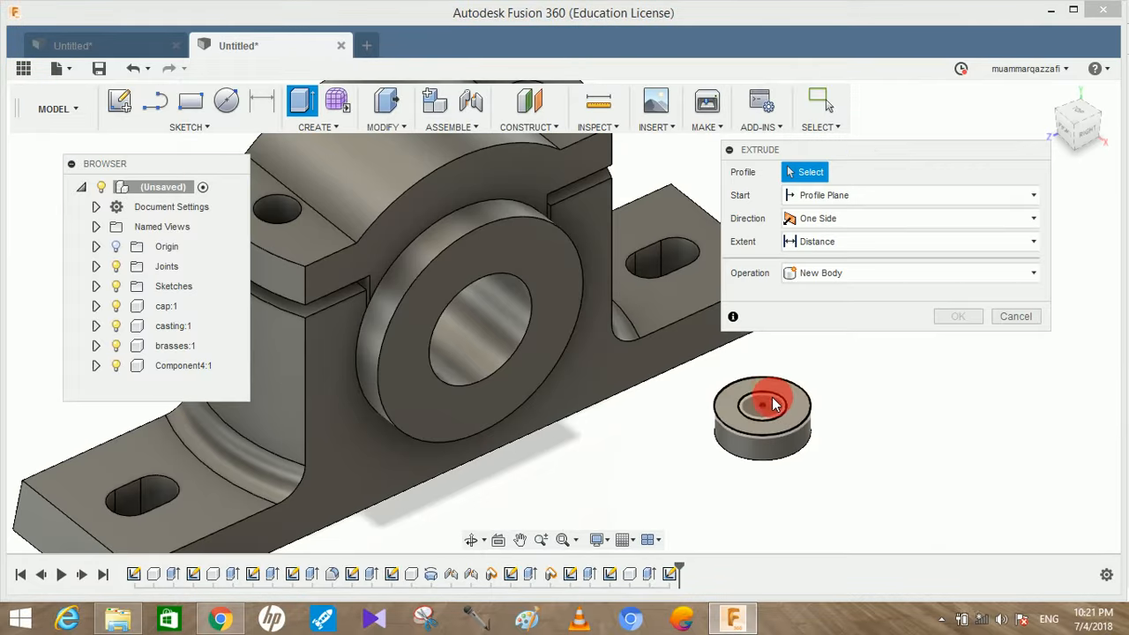
pyautogui.moveTo(772, 392); pyautogui.dragTo(762, 348)
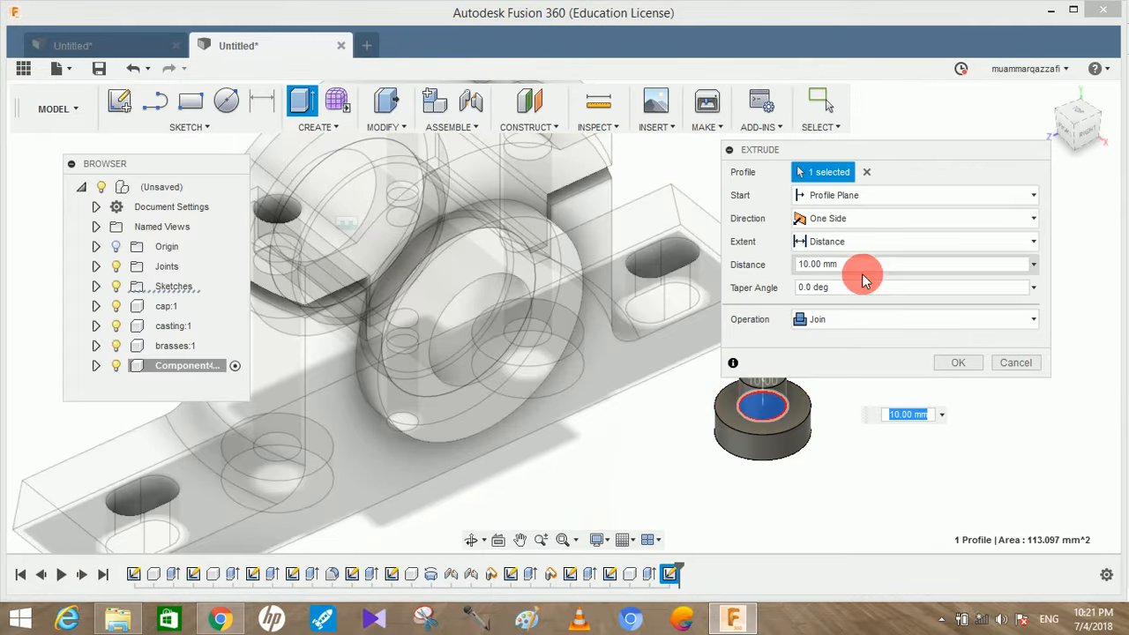
pyautogui.click(868, 265)
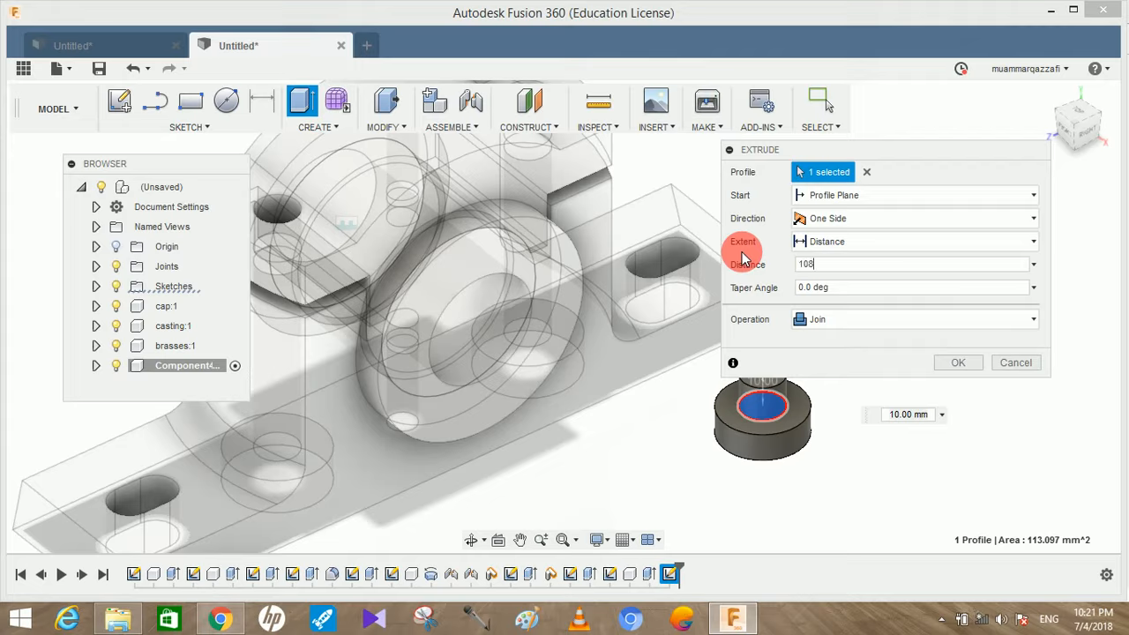
pyautogui.press('Return')
# Fillet the lower outer edge of the bolt head with an 8 mm constant radius
pyautogui.keyDown('shift'); pyautogui.moveTo(744, 257); pyautogui.dragTo(795, 375, button='middle'); pyautogui.keyUp('shift')
pyautogui.scroll(2, 795, 375)
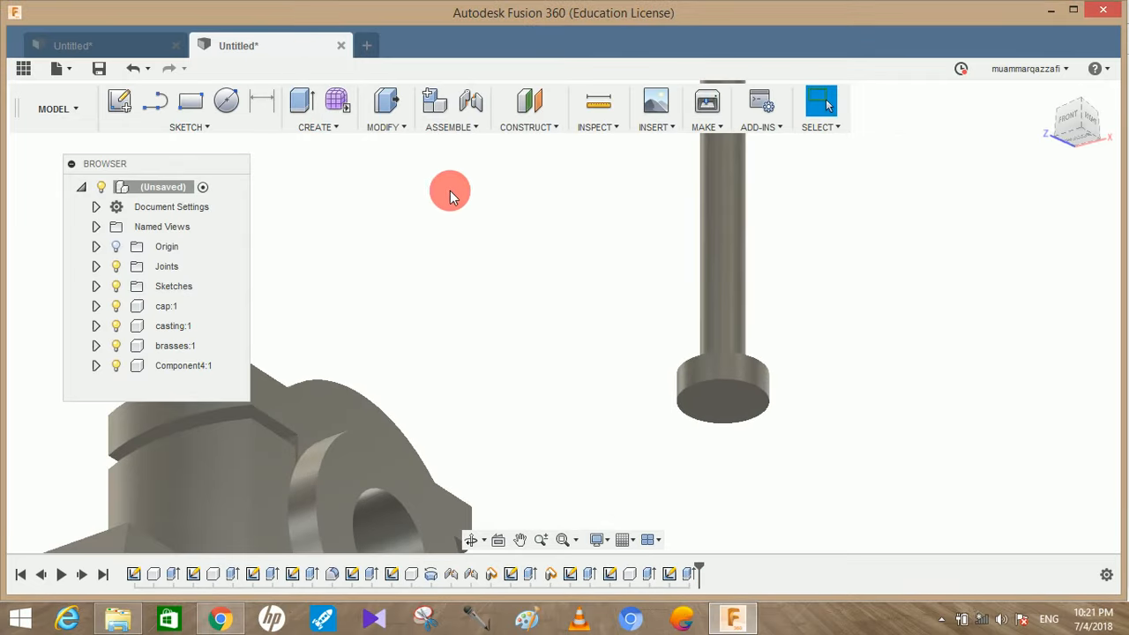
pyautogui.click(403, 126)
pyautogui.click(402, 166)
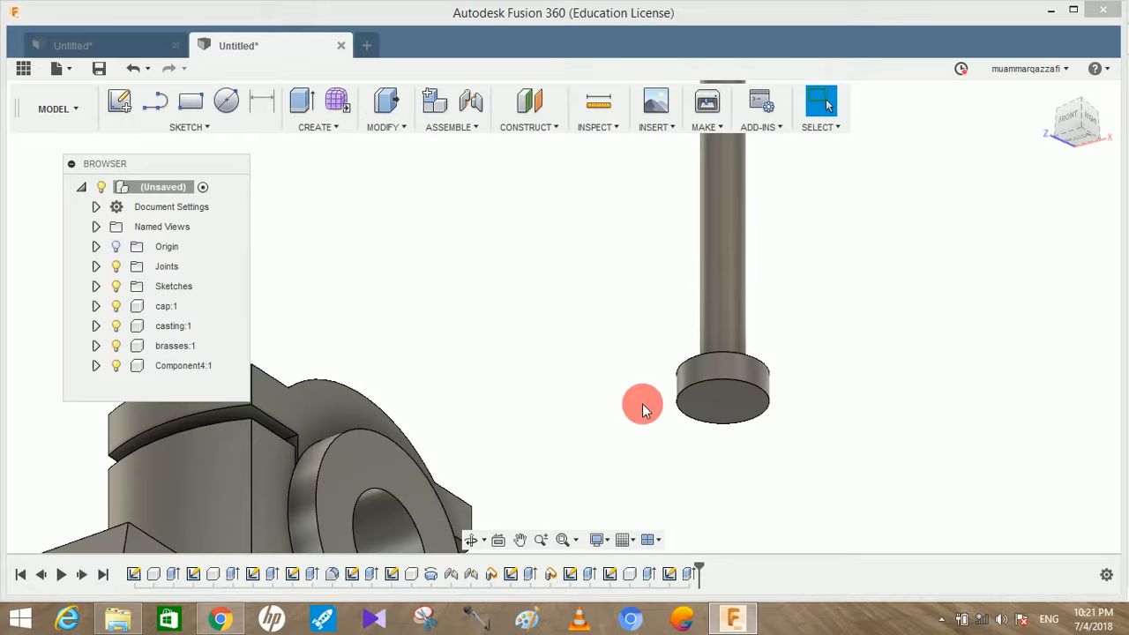
pyautogui.click(746, 383)
pyautogui.click(882, 242)
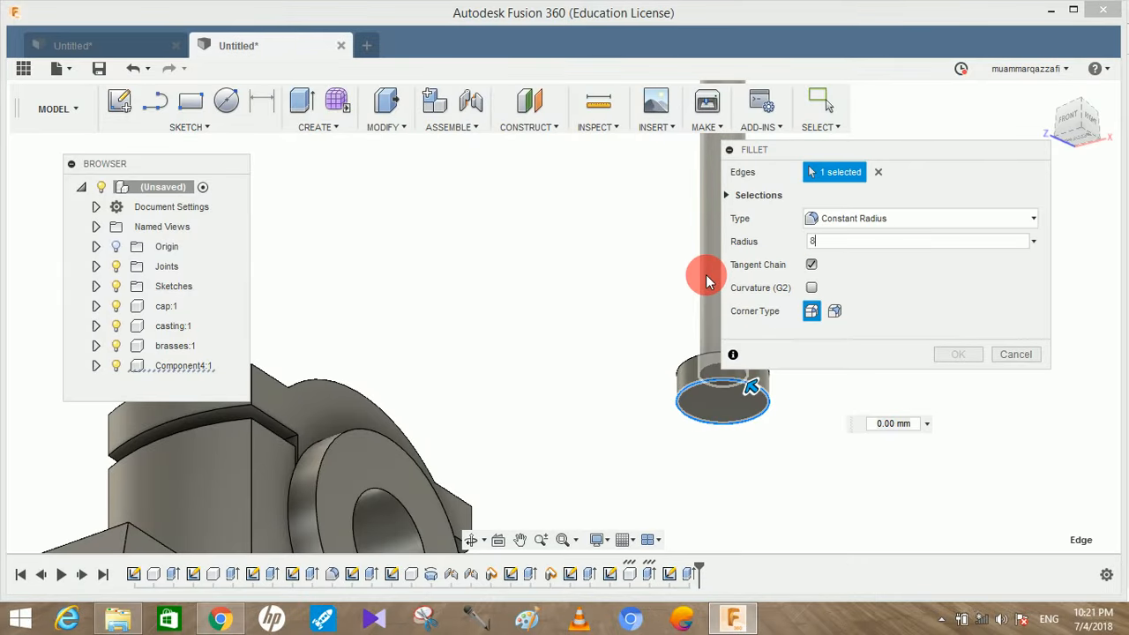
pyautogui.write('8')
pyautogui.click(942, 353)
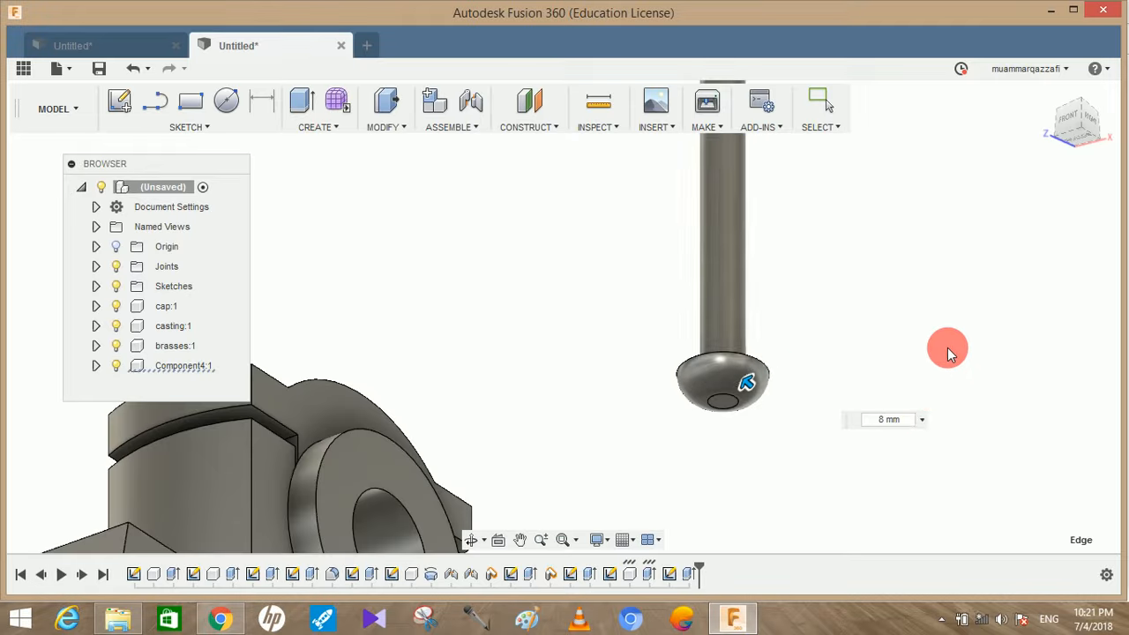
# Rename the new head-and-shank component as bolt
pyautogui.scroll(-3, 818, 366)
pyautogui.keyDown('shift'); pyautogui.moveTo(853, 355); pyautogui.dragTo(842, 410, button='middle'); pyautogui.keyUp('shift')
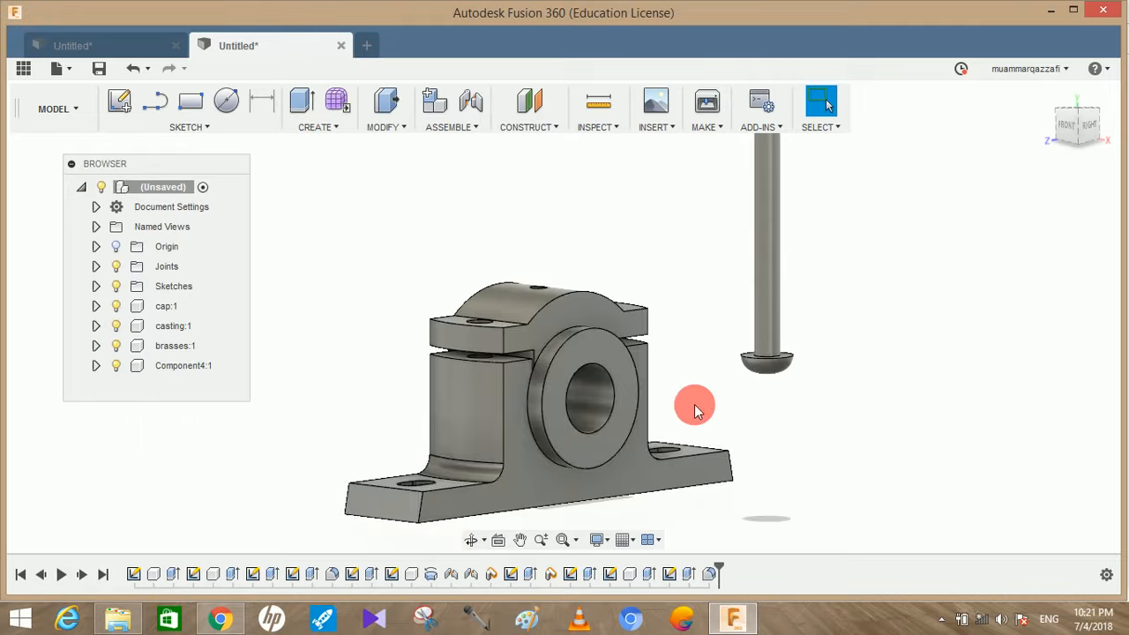
pyautogui.doubleClick(187, 367)
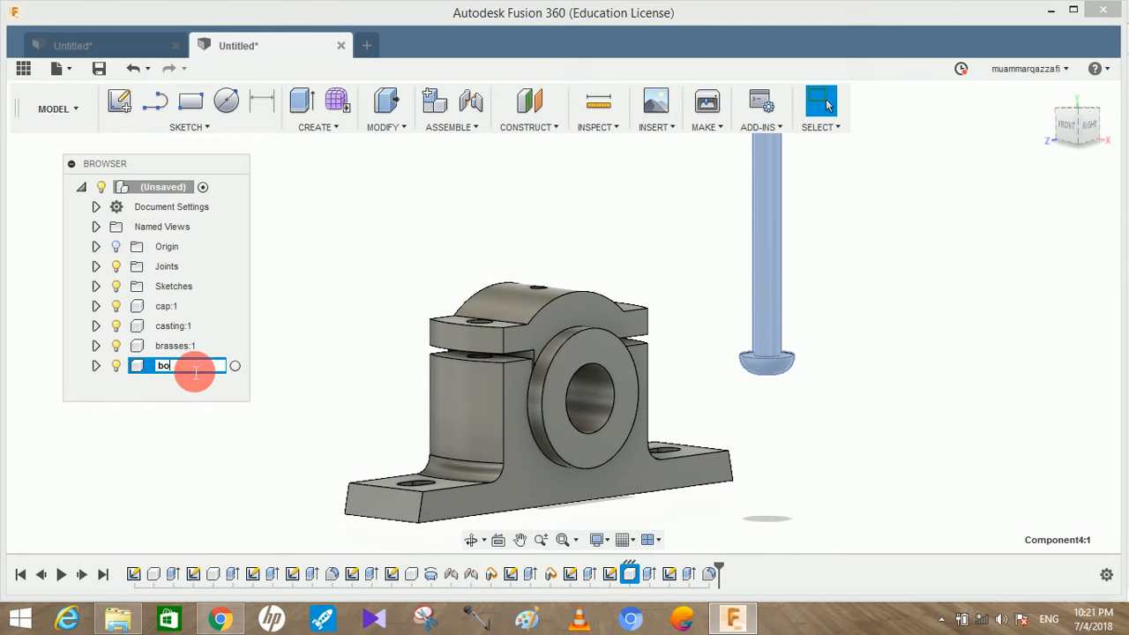
pyautogui.click(354, 274)
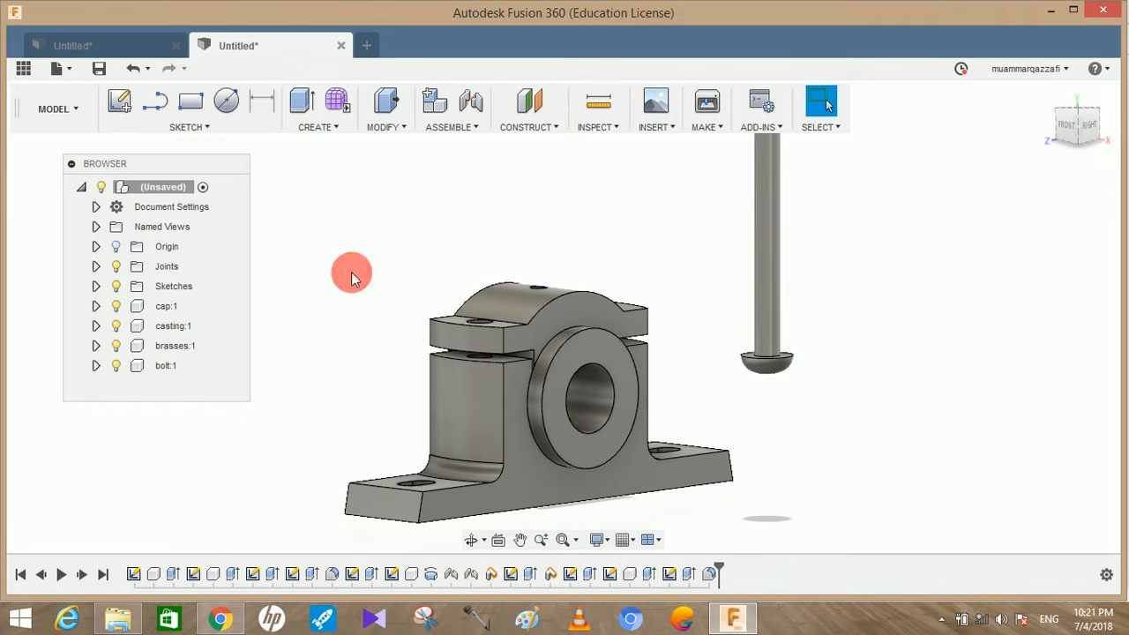
# Copy the bolt component and paste it into the assembly, capturing the current component positions
pyautogui.scroll(-2, 354, 273)
pyautogui.keyDown('shift'); pyautogui.moveTo(622, 239); pyautogui.dragTo(633, 259, button='middle'); pyautogui.keyUp('shift')
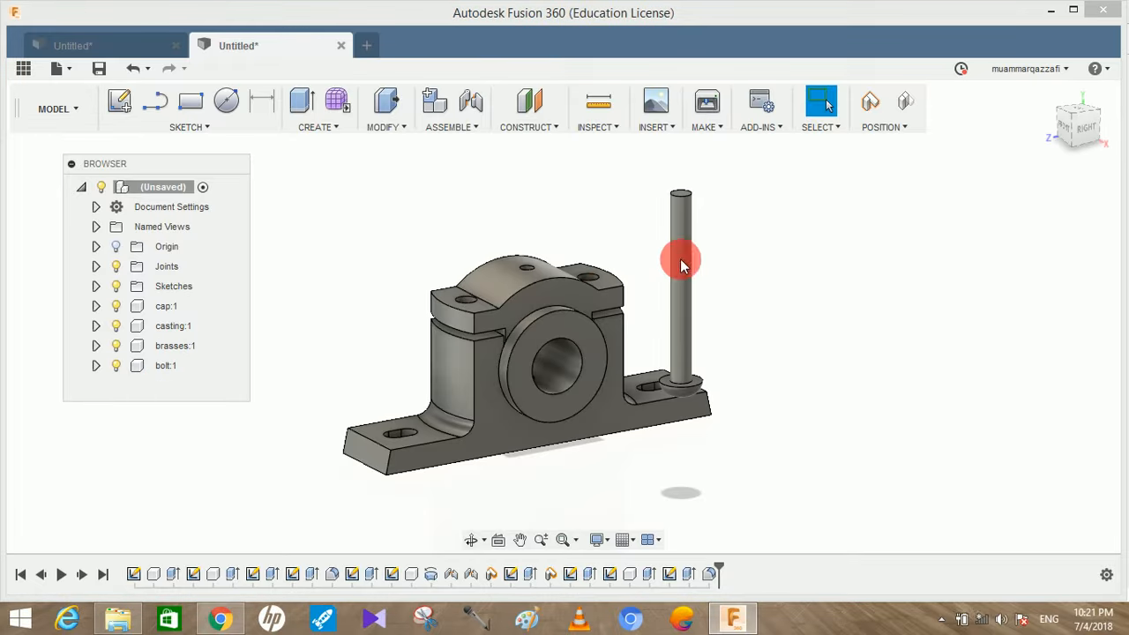
pyautogui.click(141, 366)
pyautogui.rightClick(144, 365)
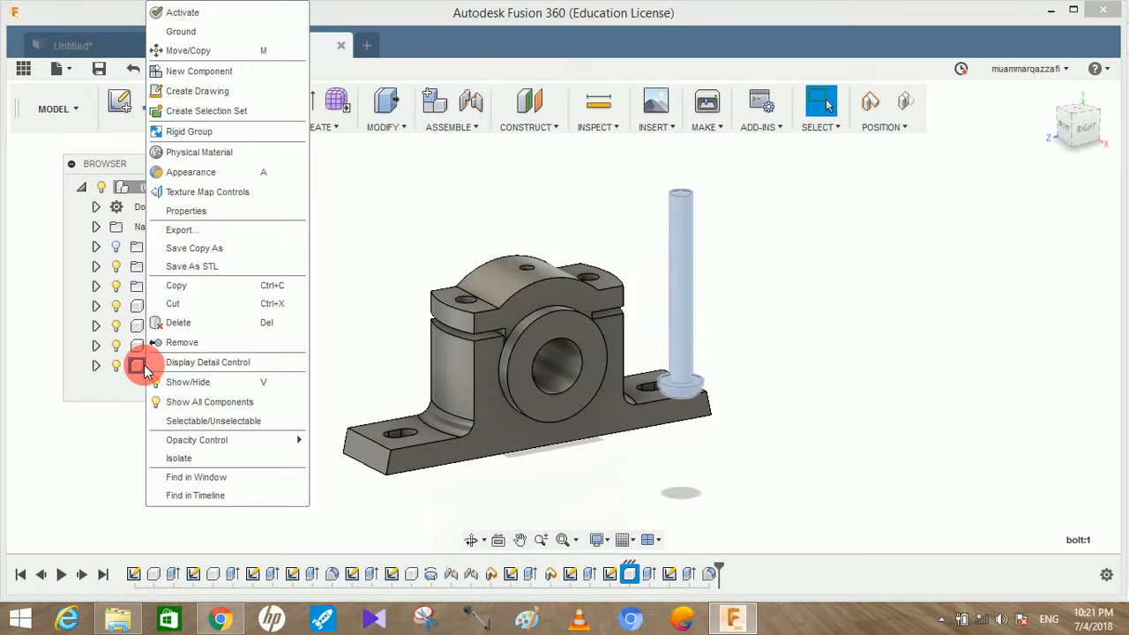
pyautogui.click(176, 285)
pyautogui.click(162, 437)
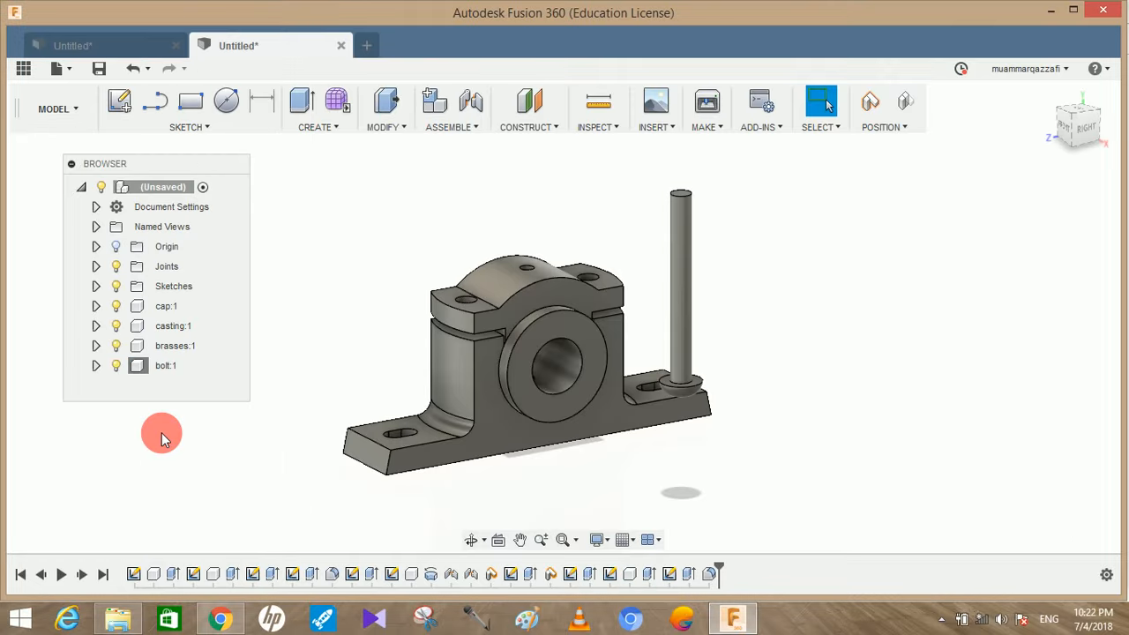
pyautogui.rightClick(162, 437)
pyautogui.click(172, 166)
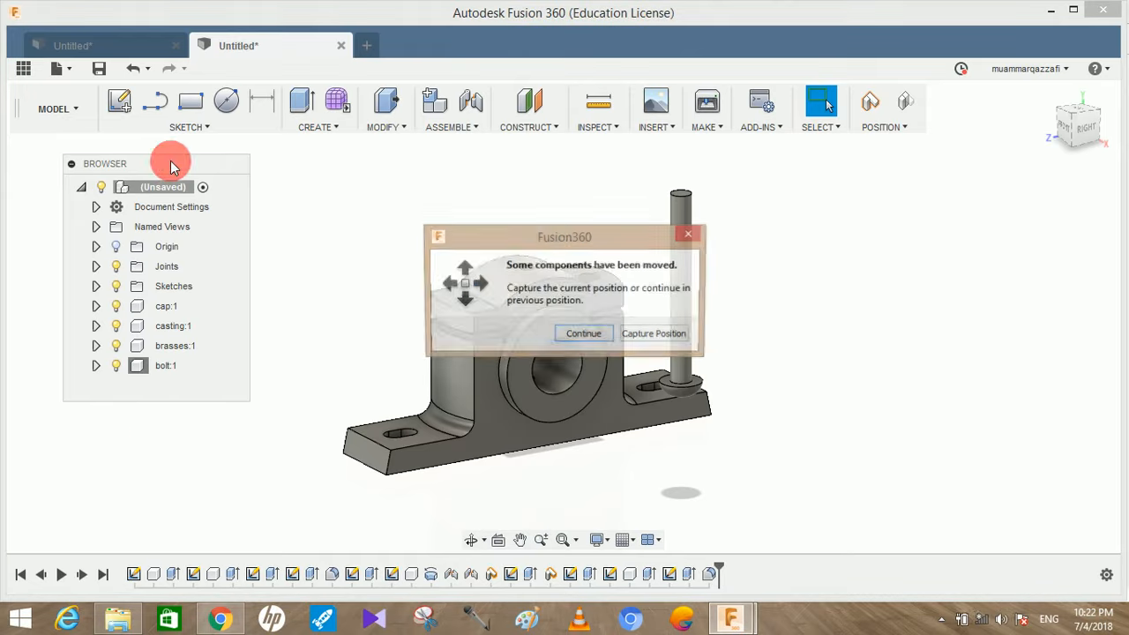
pyautogui.click(632, 338)
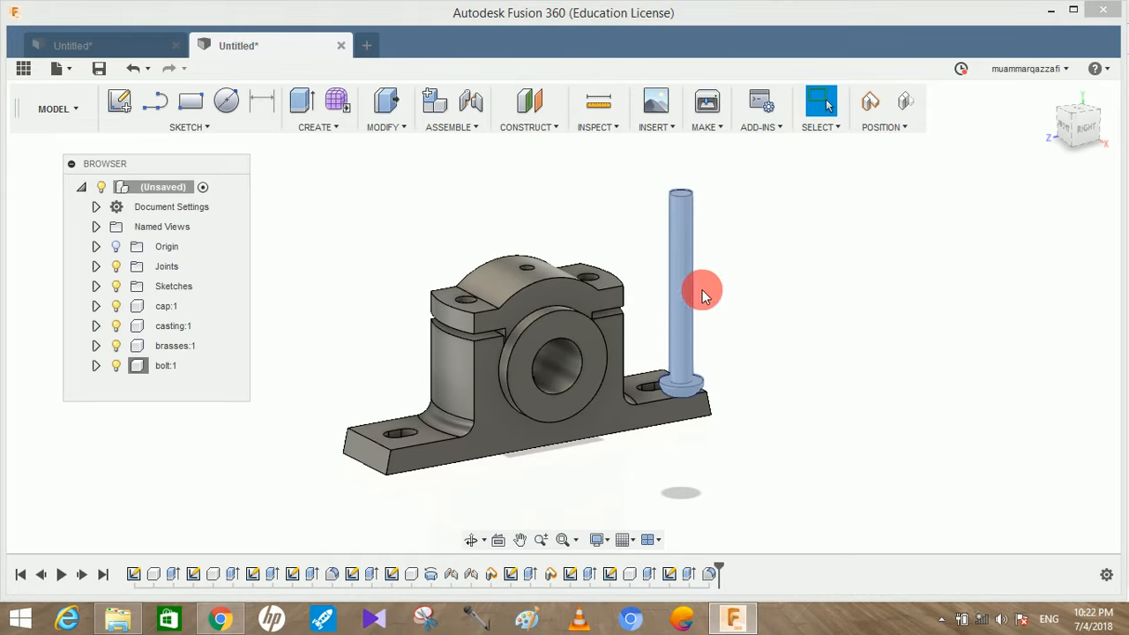
# Move the pasted bolt about 178 mm in X and 49 mm in Y, clear of the first bolt
pyautogui.moveTo(703, 305); pyautogui.dragTo(857, 323)
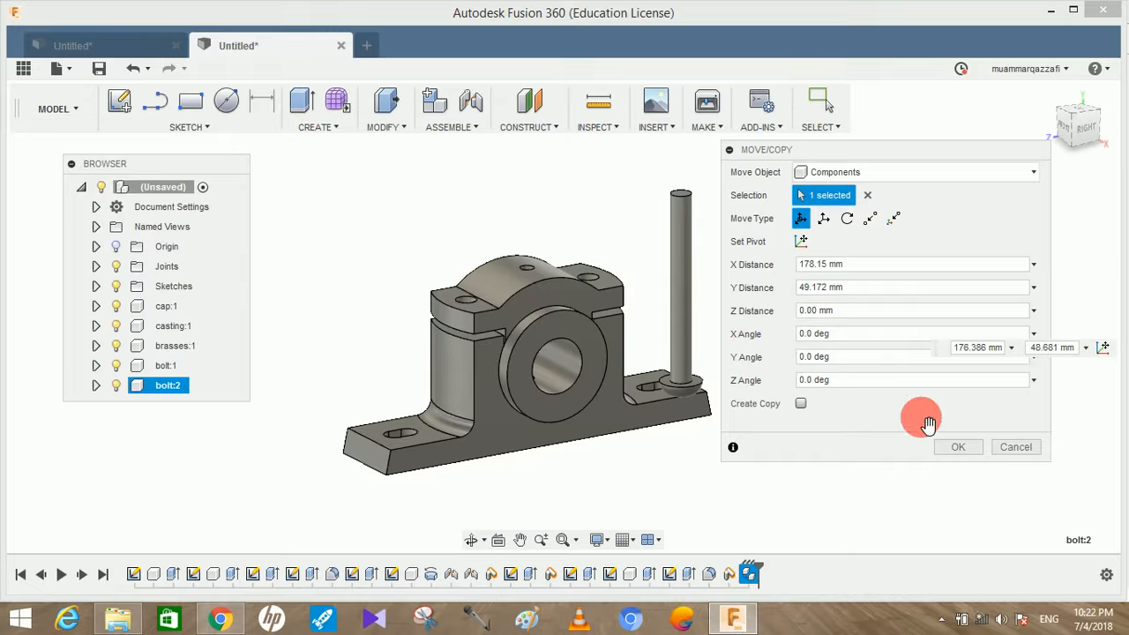
pyautogui.click(953, 446)
pyautogui.moveTo(891, 300)
pyautogui.keyDown('shift'); pyautogui.mouseDown(button='middle')
pyautogui.moveTo(891, 331)
pyautogui.moveTo(906, 309)
pyautogui.moveTo(898, 299)
pyautogui.mouseUp(button='middle'); pyautogui.keyUp('shift')
pyautogui.scroll(1, 772, 250)
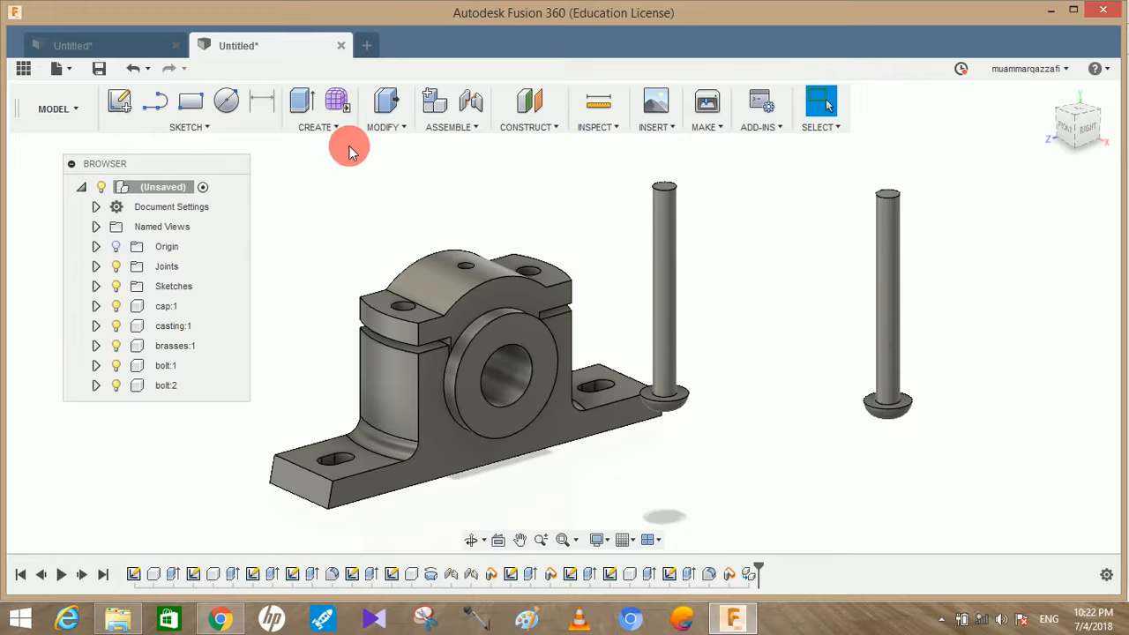
# Add a modeled M12x1.75 ISO Metric thread, 40 mm long from the free end, to the bolt shank
pyautogui.click(327, 126)
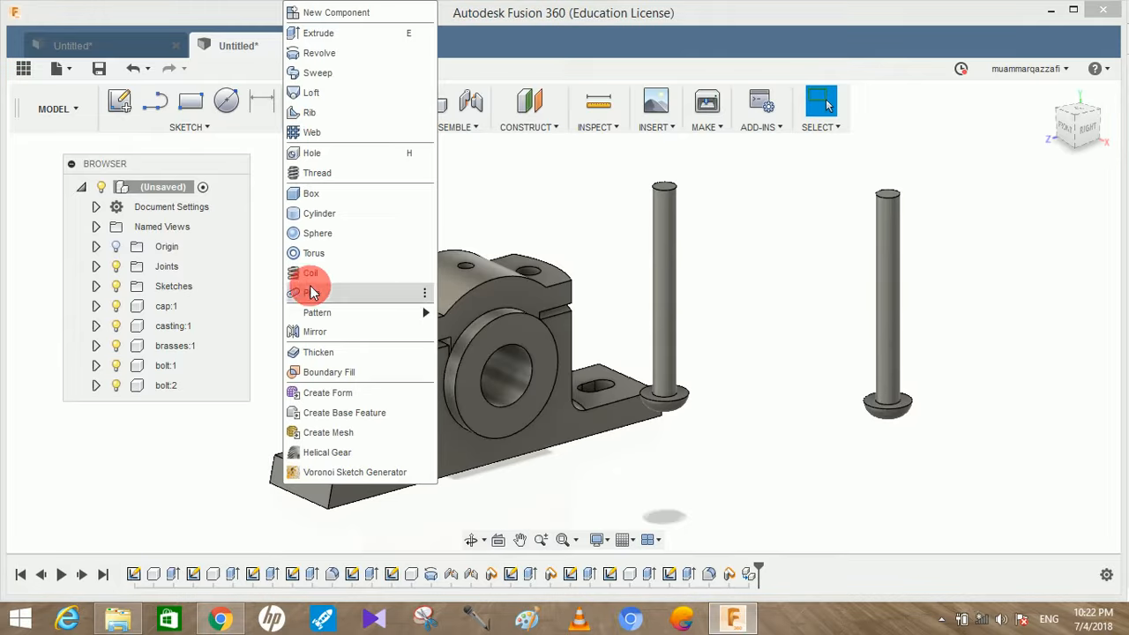
pyautogui.press('Escape')
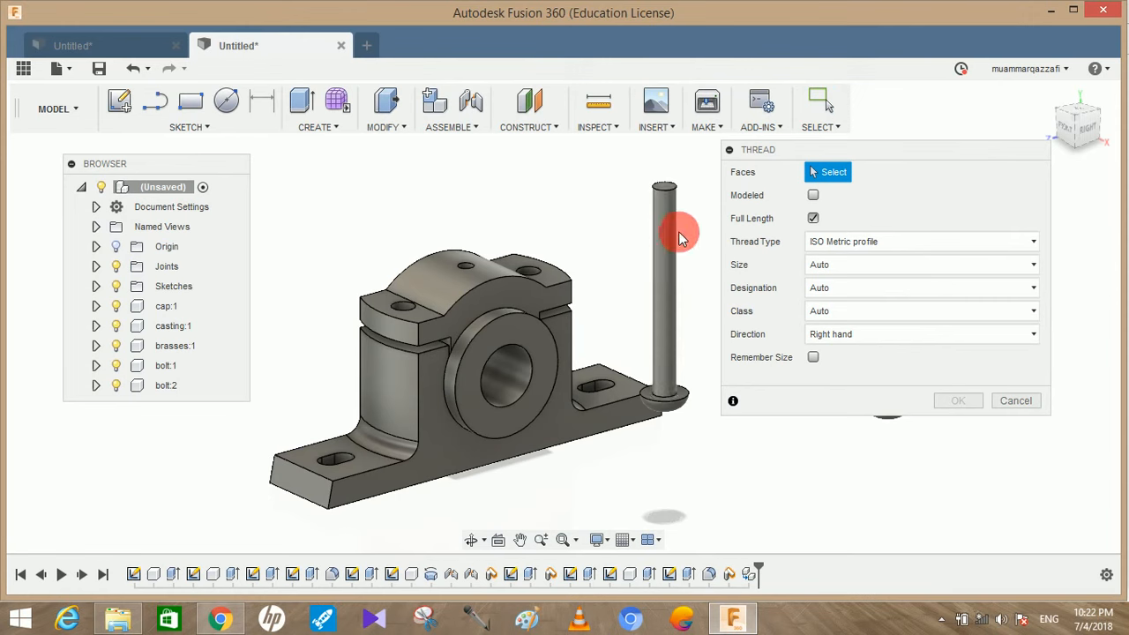
pyautogui.click(660, 265)
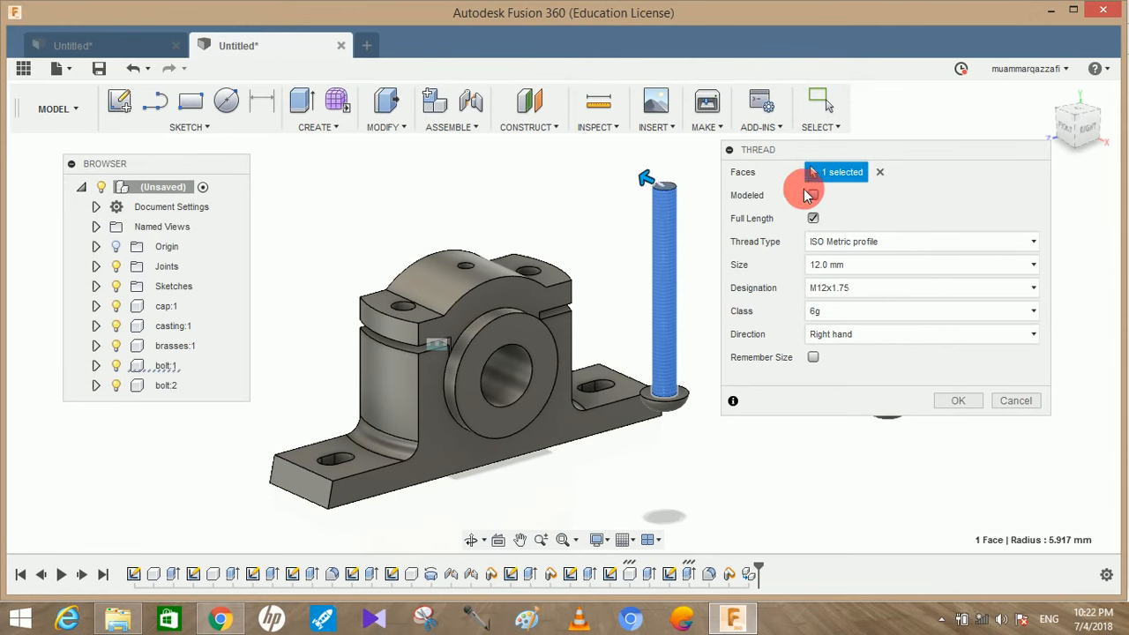
pyautogui.click(813, 195)
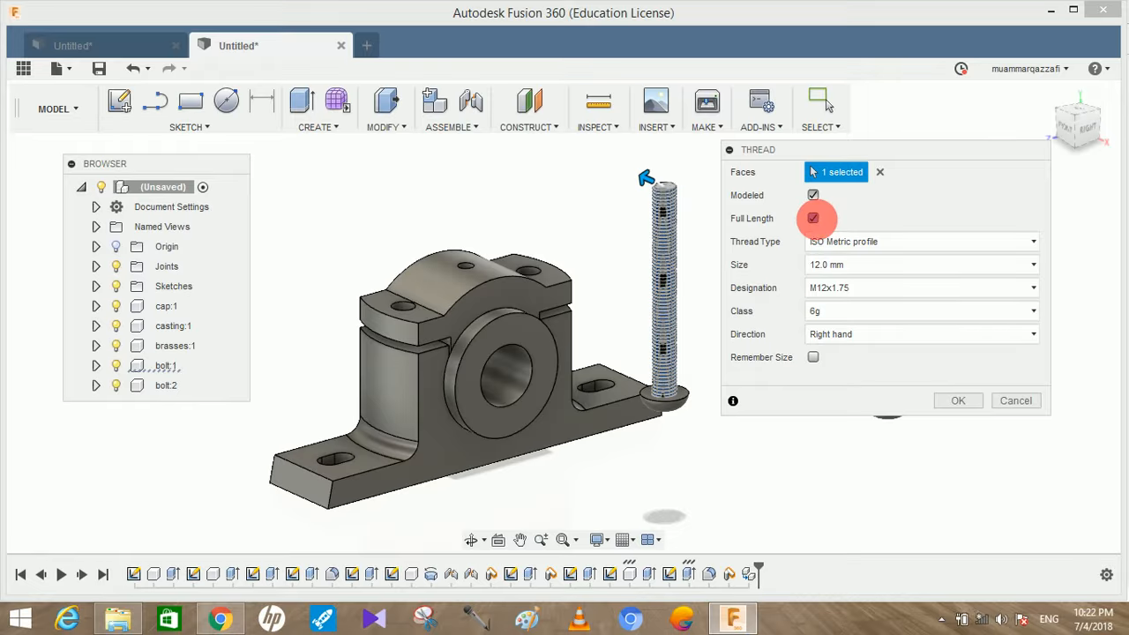
pyautogui.click(813, 218)
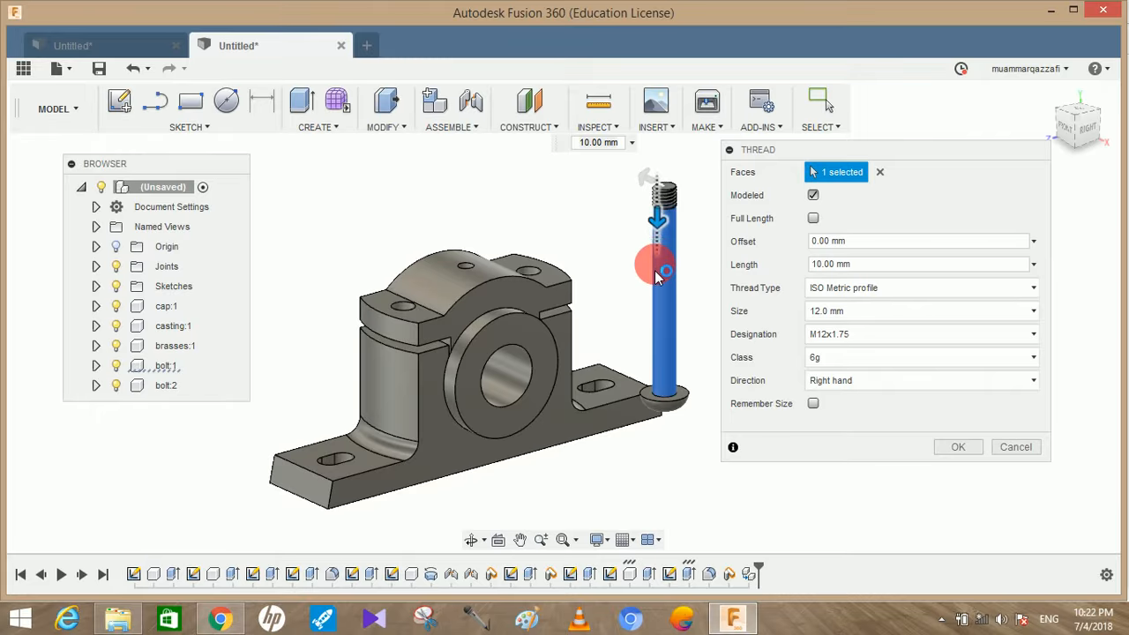
pyautogui.moveTo(657, 271)
pyautogui.mouseDown()
pyautogui.moveTo(661, 239)
pyautogui.moveTo(696, 239)
pyautogui.moveTo(664, 254)
pyautogui.mouseUp()
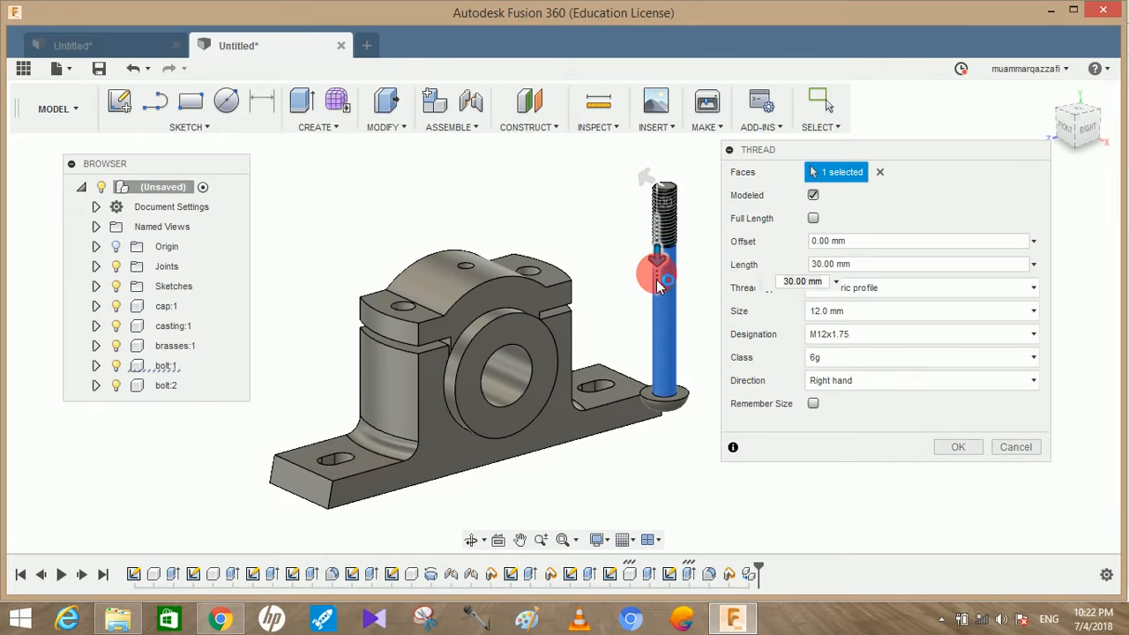
pyautogui.moveTo(637, 312); pyautogui.dragTo(621, 318)
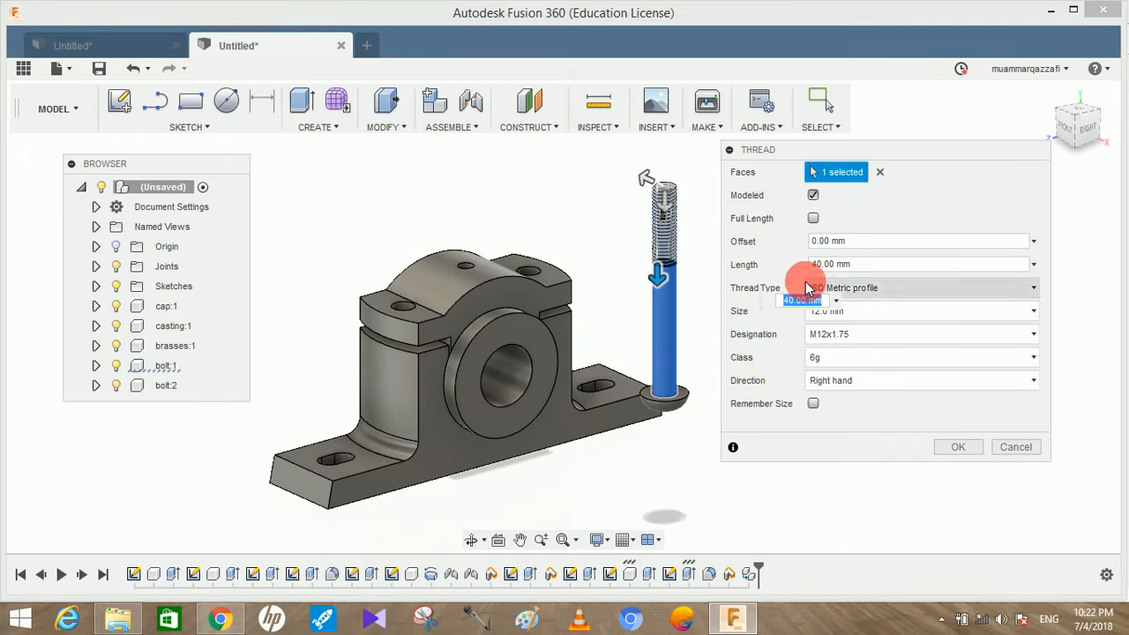
pyautogui.click(957, 448)
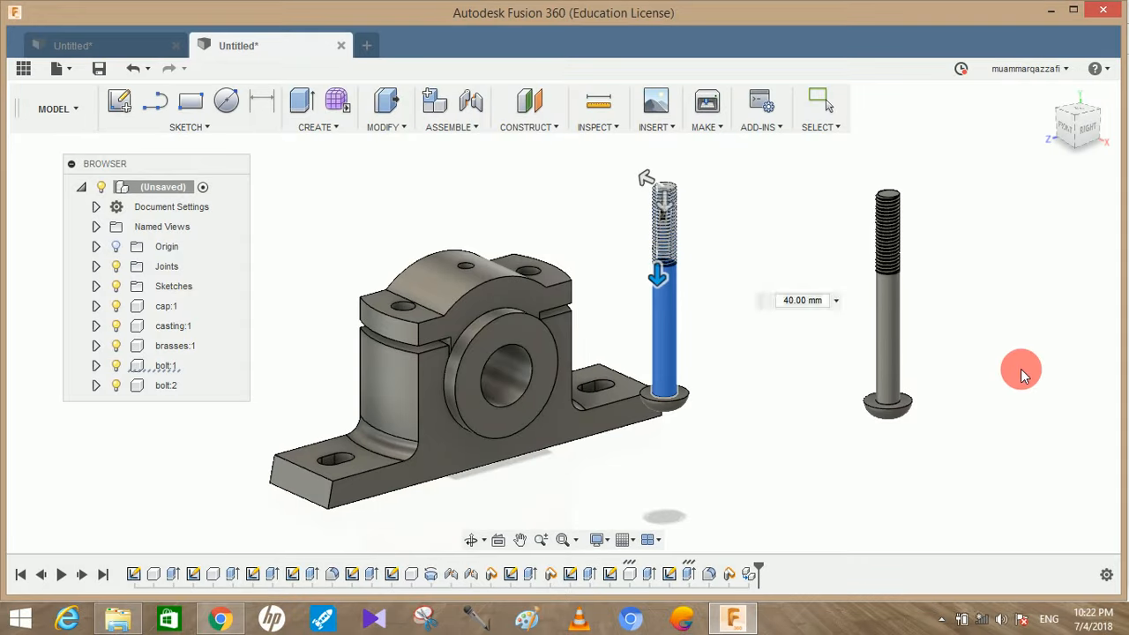
# Reposition both bolts freely, one in front of the housing and the other higher beside it
pyautogui.moveTo(969, 336)
pyautogui.keyDown('shift'); pyautogui.mouseDown(button='middle')
pyautogui.moveTo(956, 295)
pyautogui.moveTo(920, 346)
pyautogui.moveTo(953, 348)
pyautogui.mouseUp(button='middle'); pyautogui.keyUp('shift')
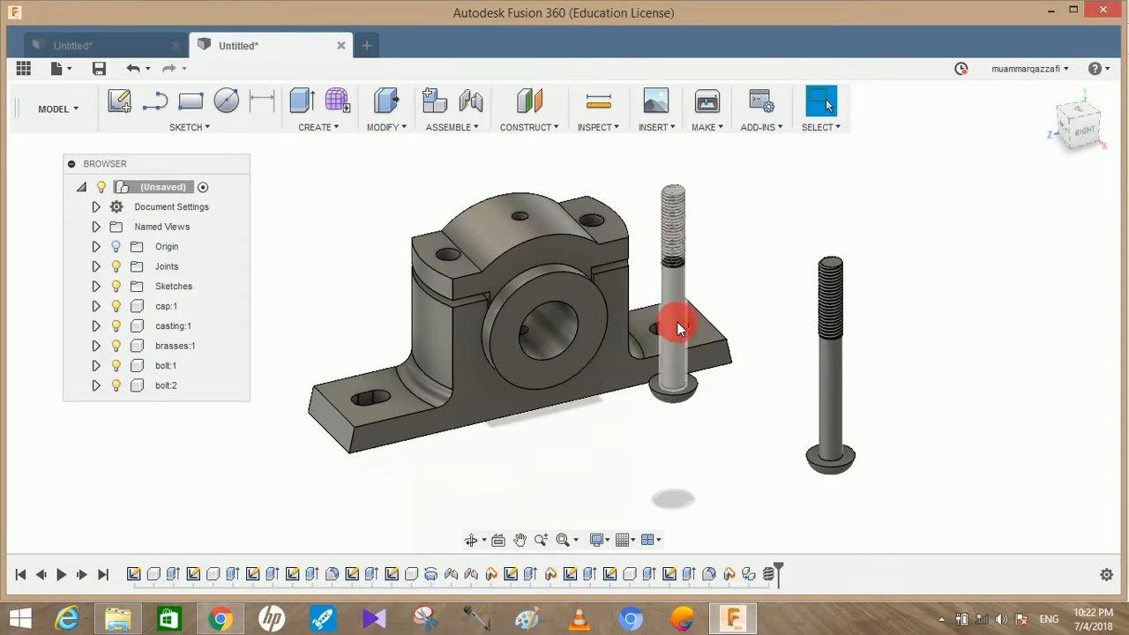
pyautogui.moveTo(670, 339); pyautogui.dragTo(513, 417)
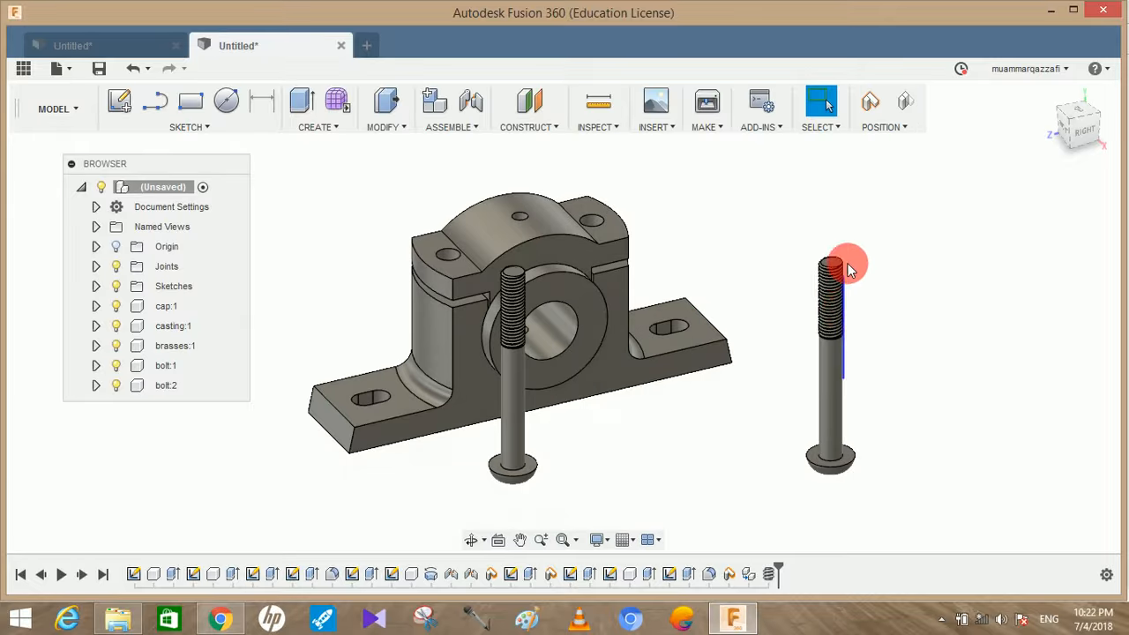
pyautogui.moveTo(839, 342); pyautogui.dragTo(876, 267)
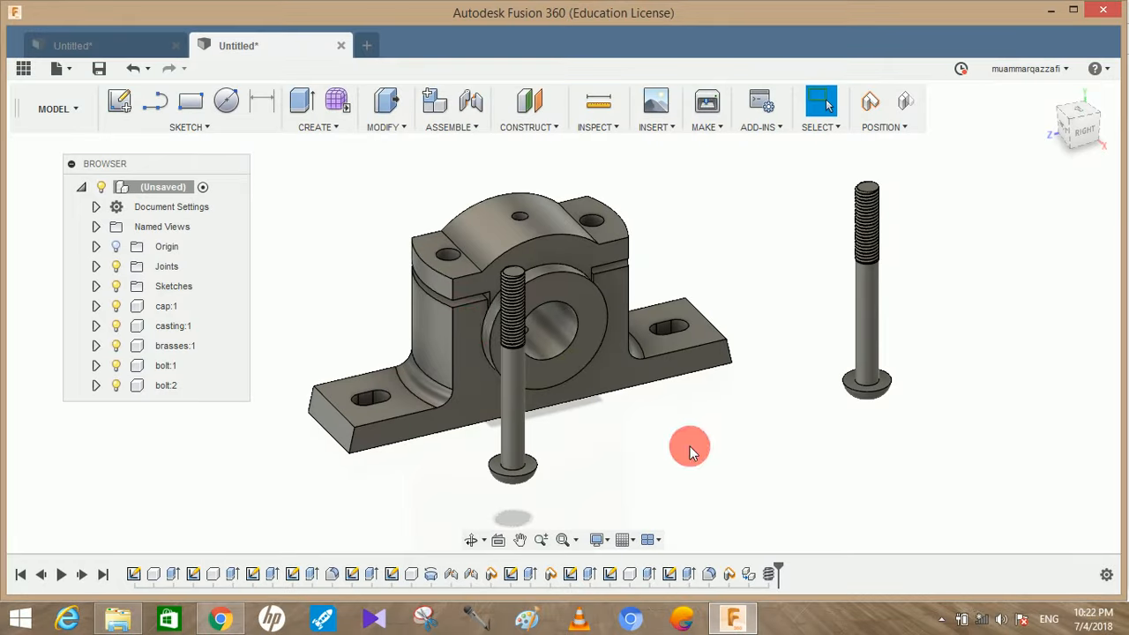
# Revert the moved bolts and rigidly joint the first bolt's head to a counterbored hole in the casting's underside, with zero offsets
pyautogui.click(460, 100)
pyautogui.click(607, 337)
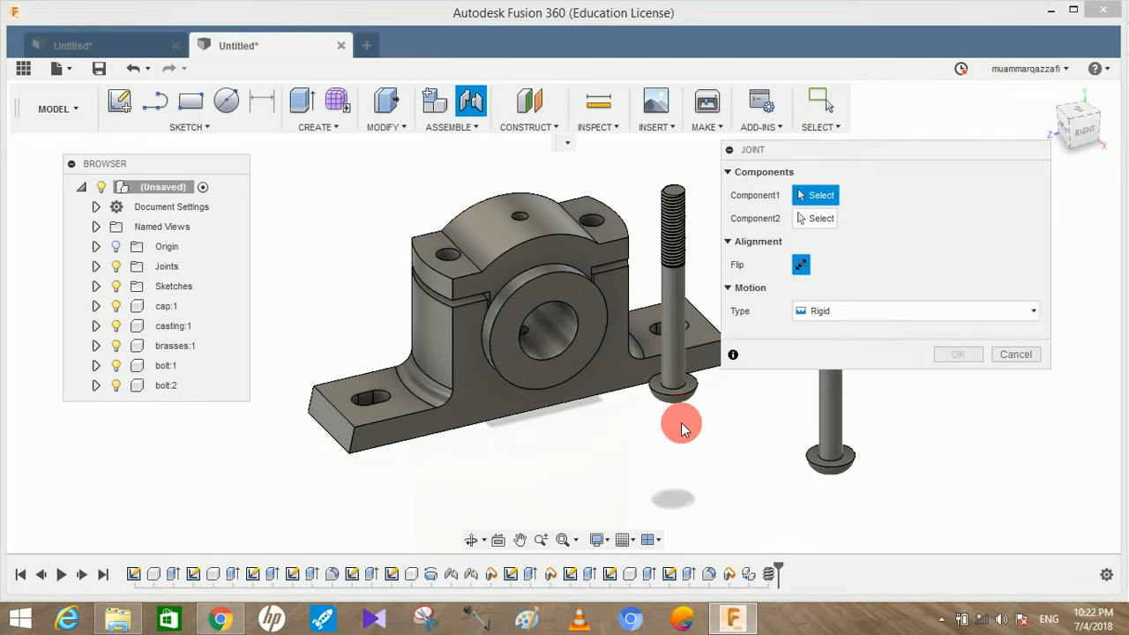
pyautogui.scroll(4, 607, 414)
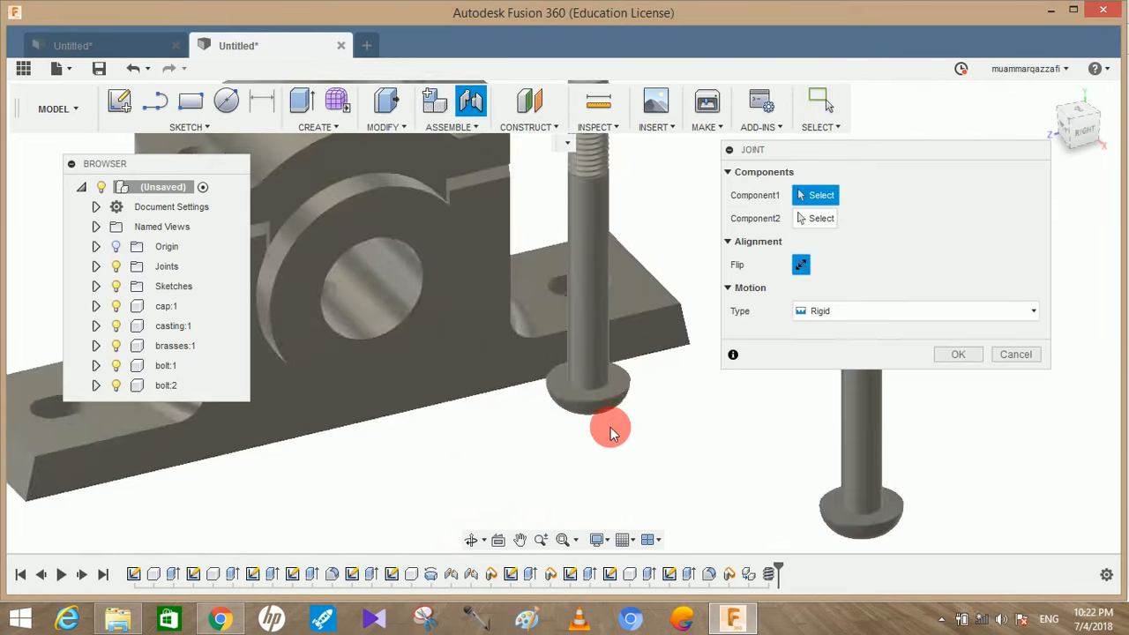
pyautogui.click(623, 392)
pyautogui.keyDown('shift'); pyautogui.moveTo(479, 433); pyautogui.dragTo(389, 328, button='middle'); pyautogui.keyUp('shift')
pyautogui.click(386, 321)
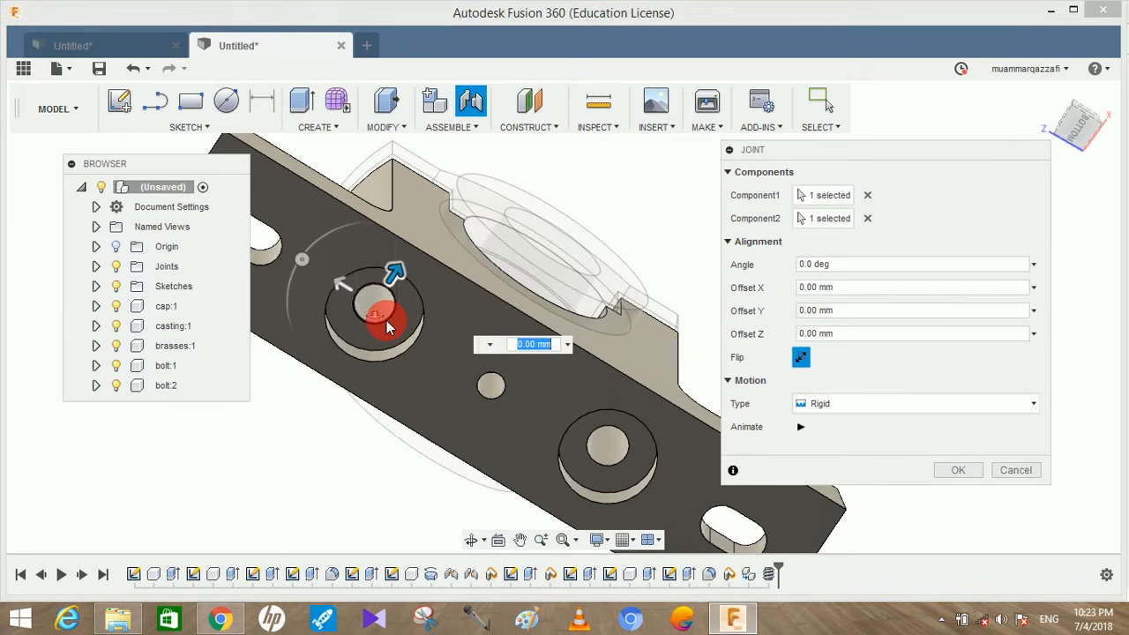
pyautogui.keyDown('shift'); pyautogui.moveTo(378, 340); pyautogui.dragTo(391, 429, button='middle'); pyautogui.keyUp('shift')
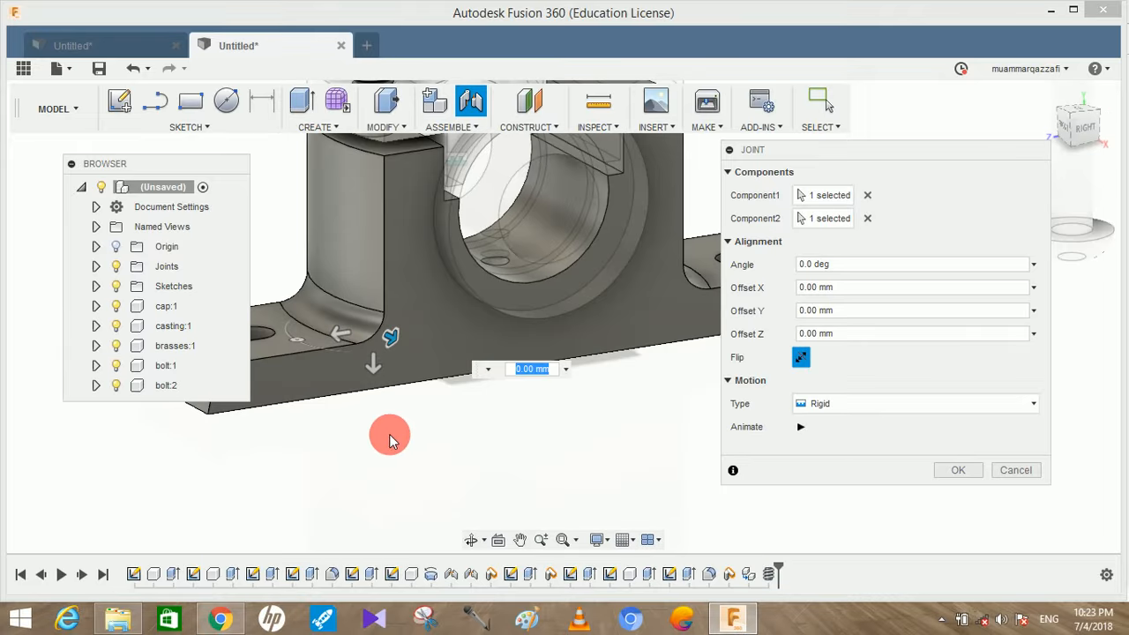
pyautogui.moveTo(387, 473); pyautogui.dragTo(400, 563, button='middle')
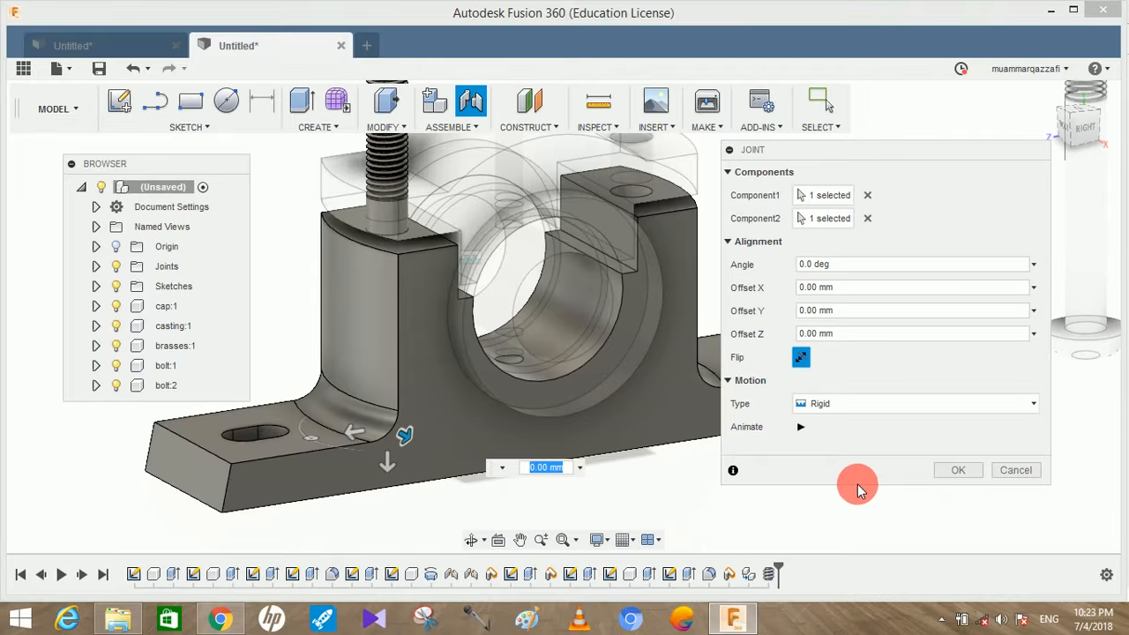
pyautogui.click(947, 470)
# Rigidly joint the second bolt's head to the other counterbored hole in the casting's underside, with zero offsets
pyautogui.click(461, 97)
pyautogui.click(1107, 347)
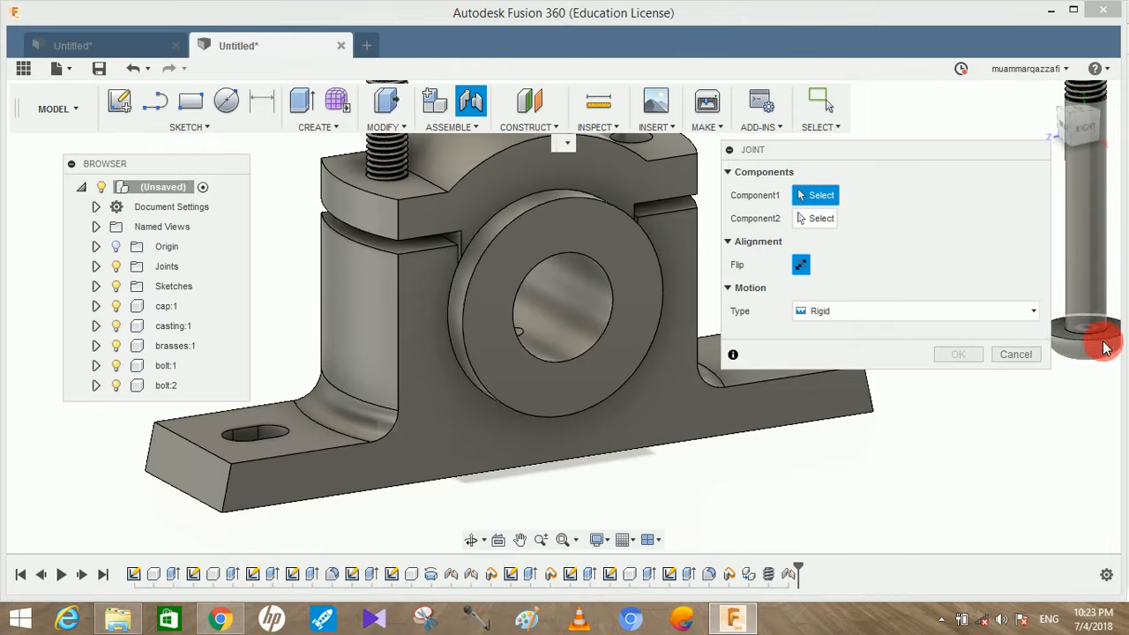
pyautogui.keyDown('shift'); pyautogui.moveTo(862, 444); pyautogui.dragTo(750, 407, button='middle'); pyautogui.keyUp('shift')
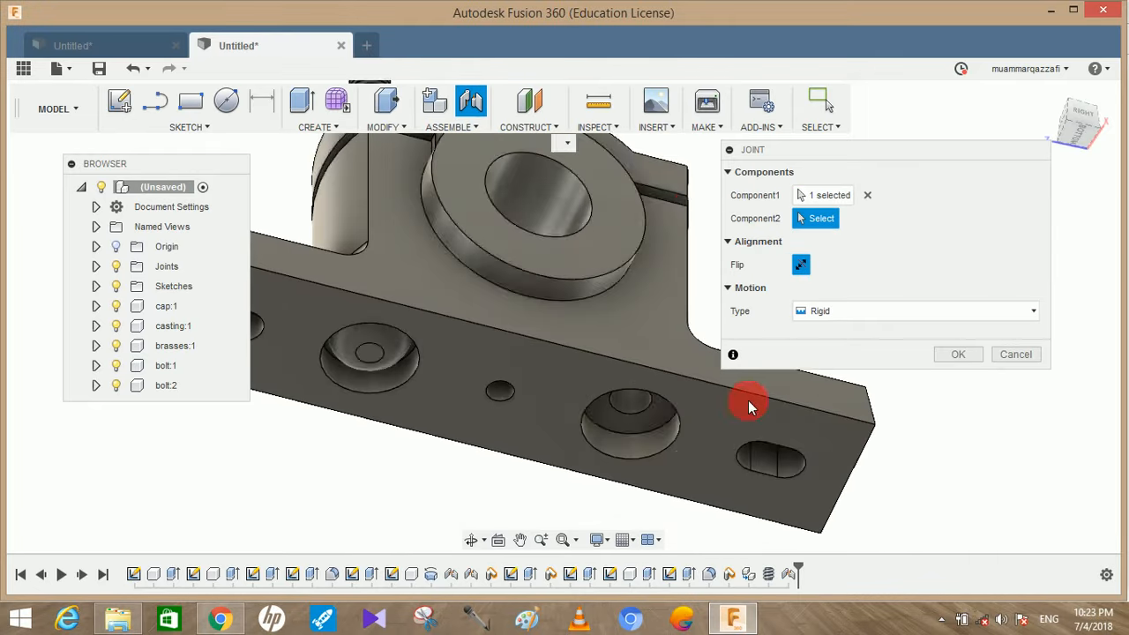
pyautogui.click(639, 430)
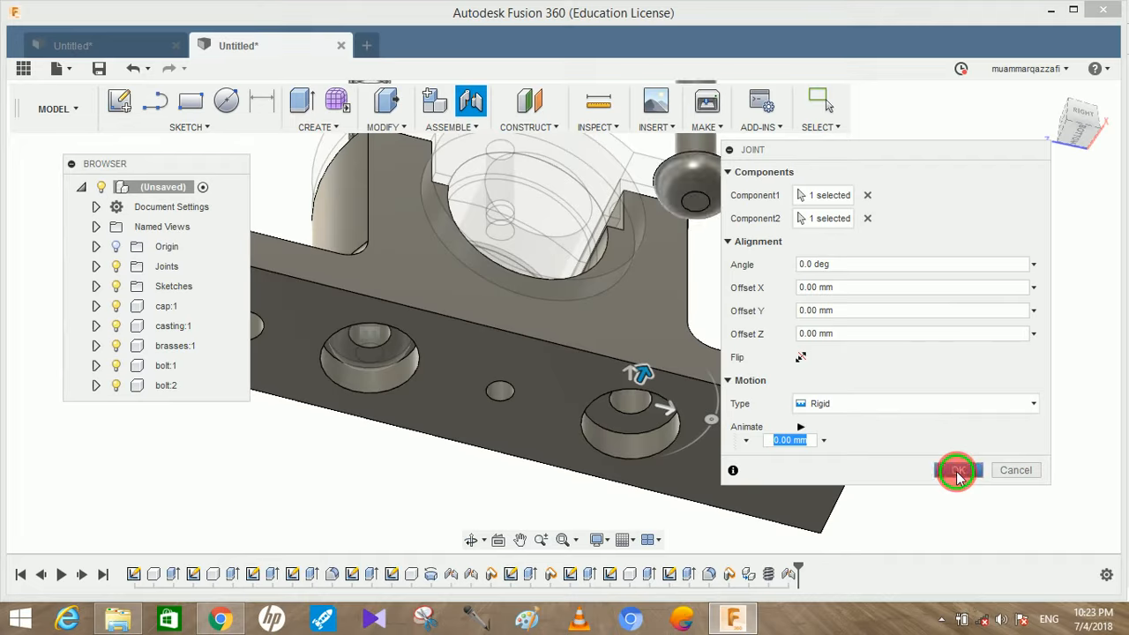
pyautogui.click(958, 471)
pyautogui.keyDown('shift'); pyautogui.moveTo(927, 315); pyautogui.dragTo(864, 315, button='middle'); pyautogui.keyUp('shift')
pyautogui.press('Escape')
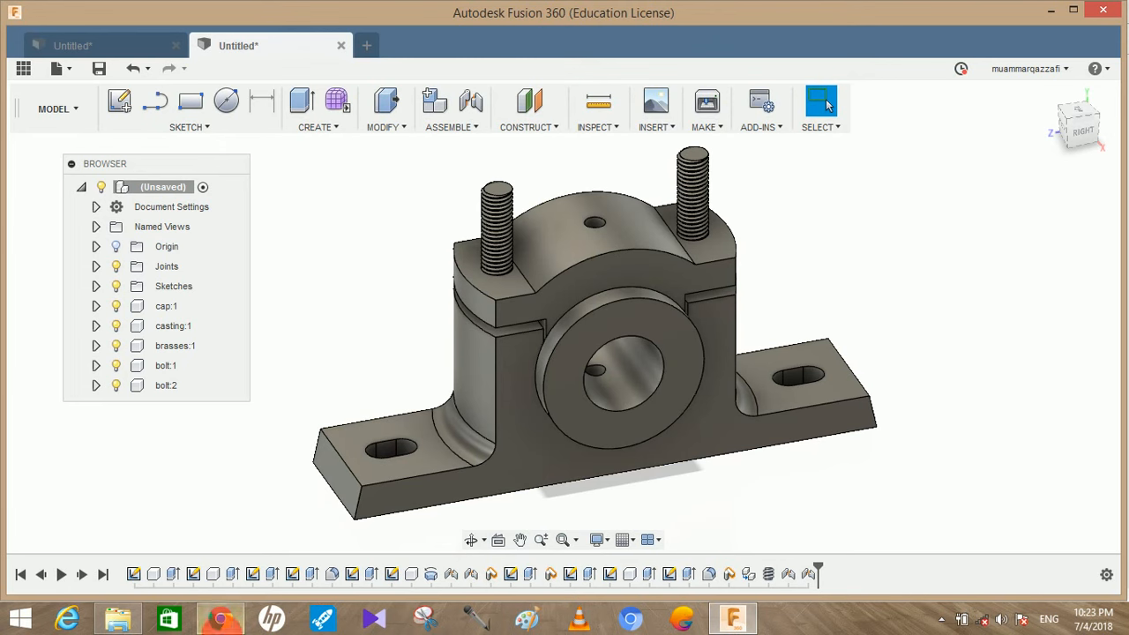
# Check the nut dimensions in the PDF drawing and sketch a six-sided circumscribed polygon with a 13 mm radius on the horizontal plane beside the block
pyautogui.click(687, 411)
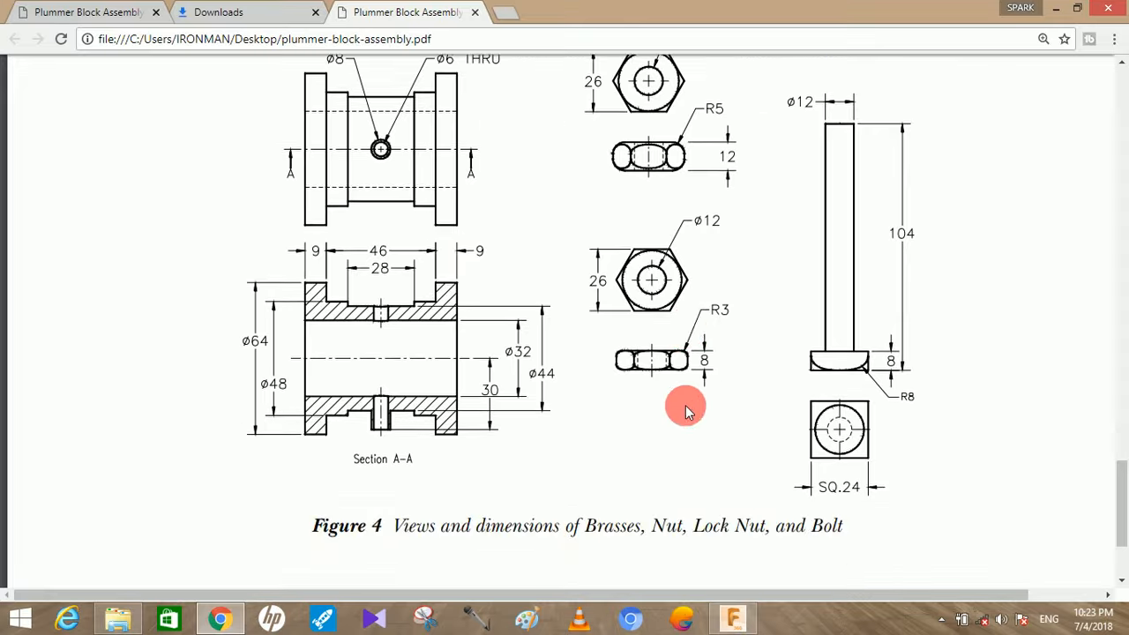
pyautogui.scroll(1, 687, 411)
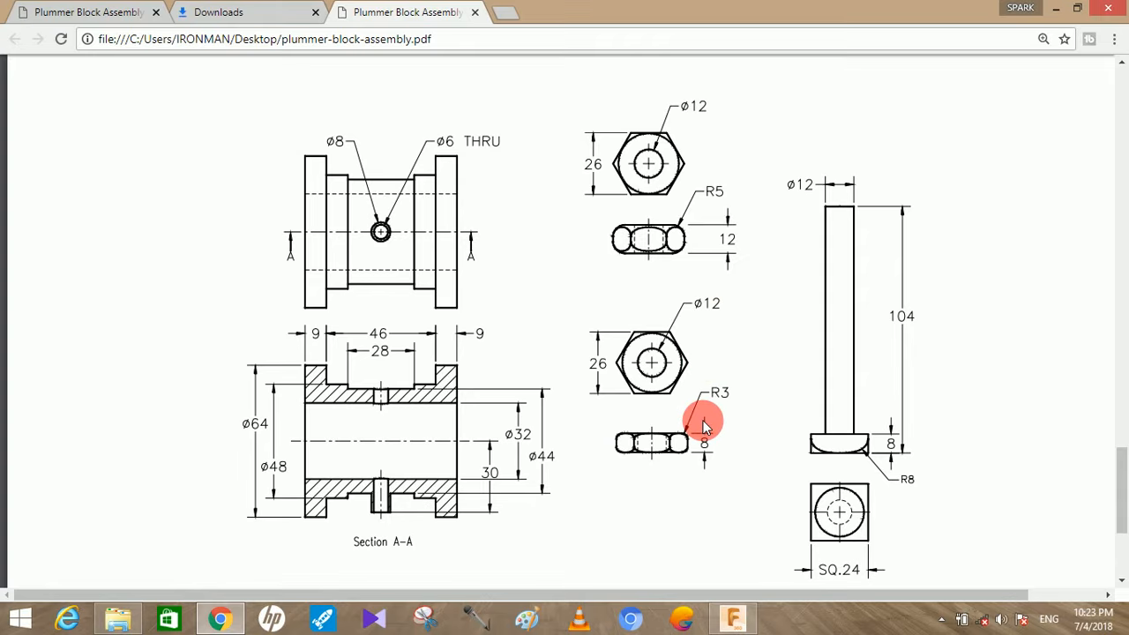
pyautogui.click(733, 618)
pyautogui.click(213, 621)
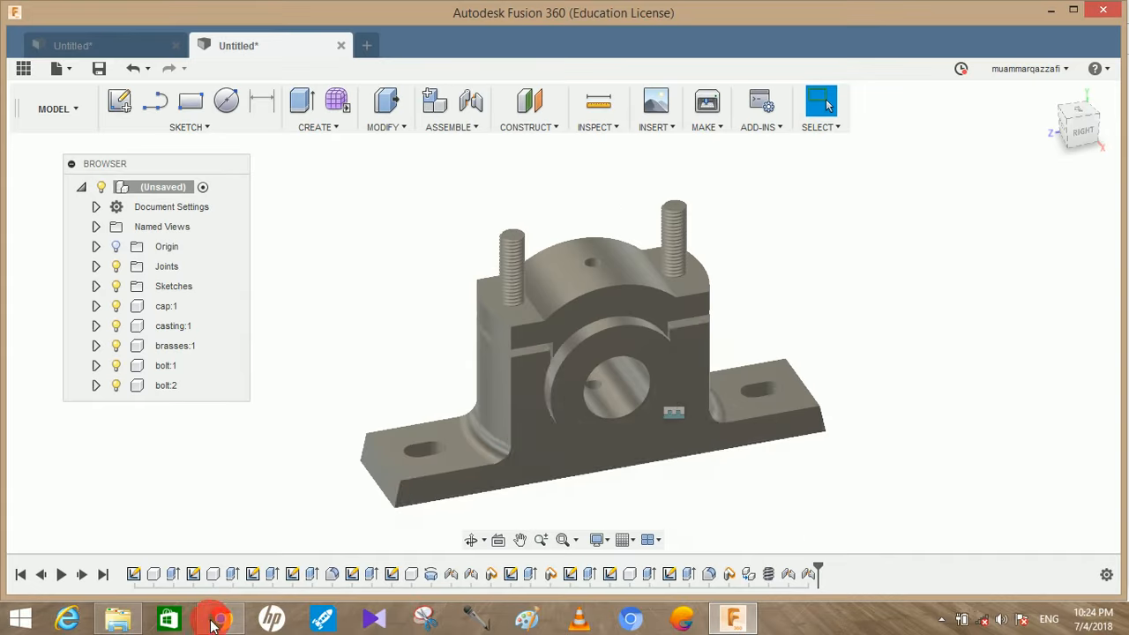
pyautogui.click(119, 100)
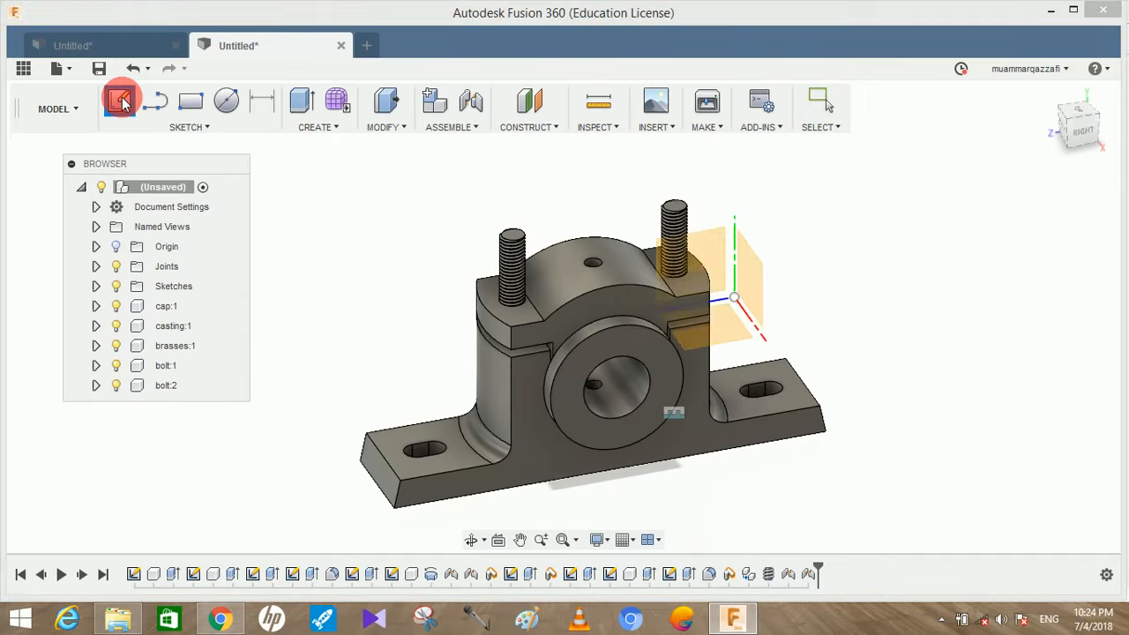
pyautogui.click(740, 306)
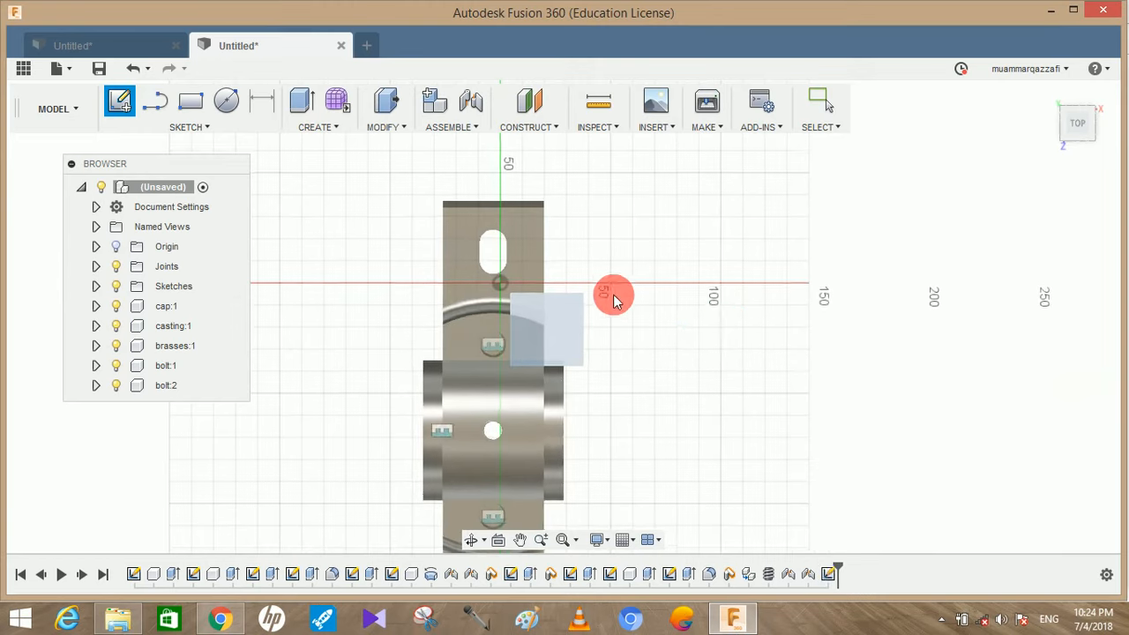
pyautogui.moveTo(721, 323); pyautogui.dragTo(296, 167, button='middle')
pyautogui.click(193, 127)
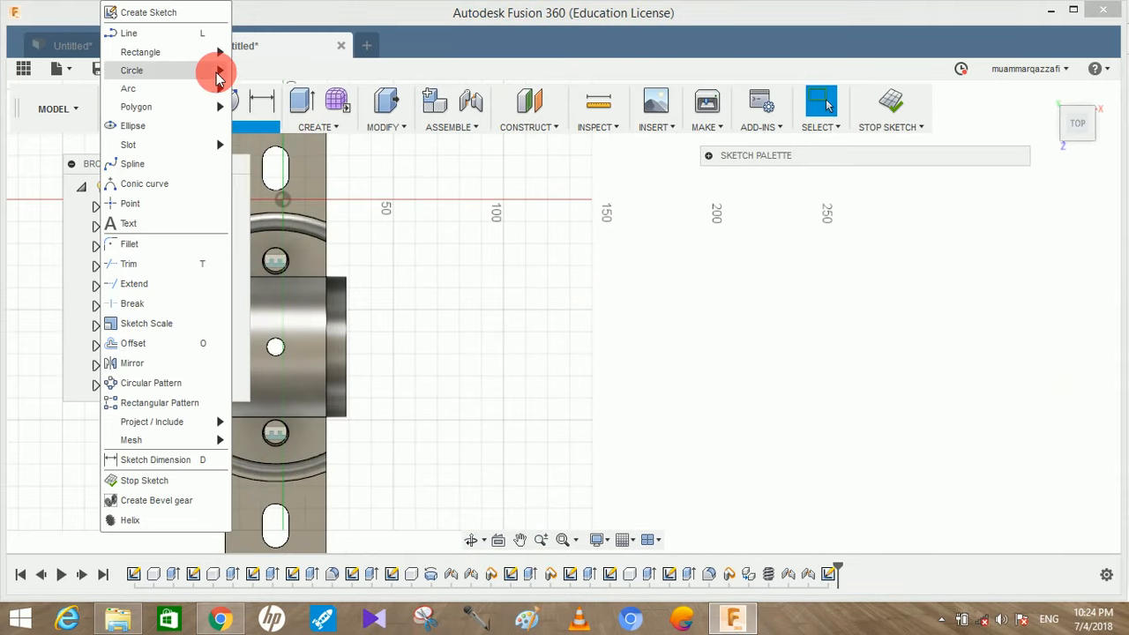
pyautogui.moveTo(212, 106)
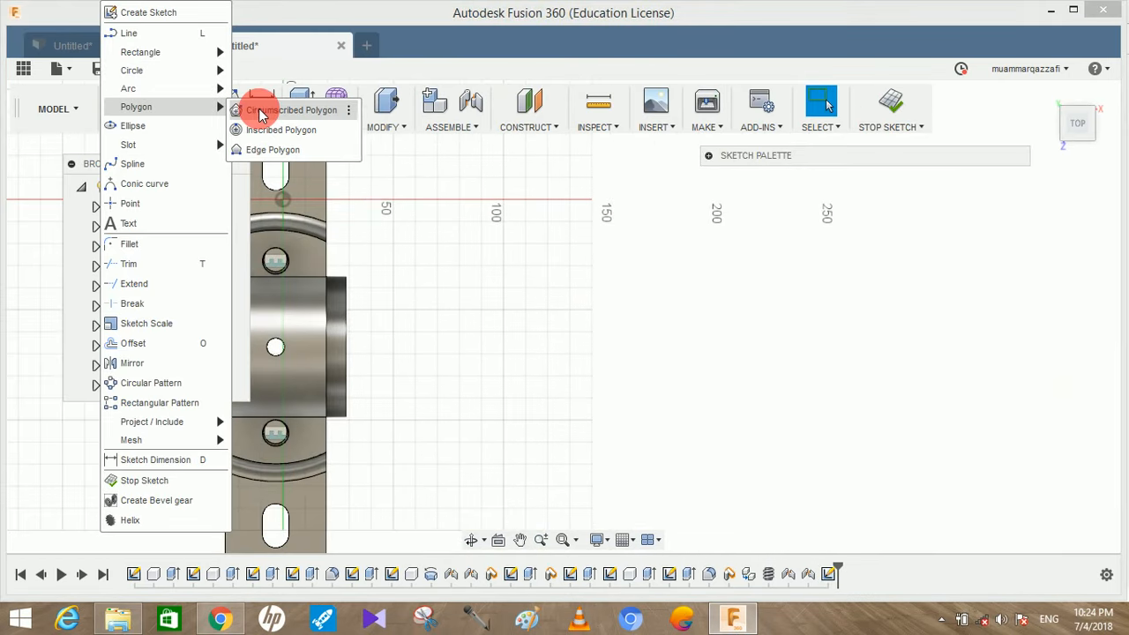
pyautogui.click(269, 111)
pyautogui.click(514, 291)
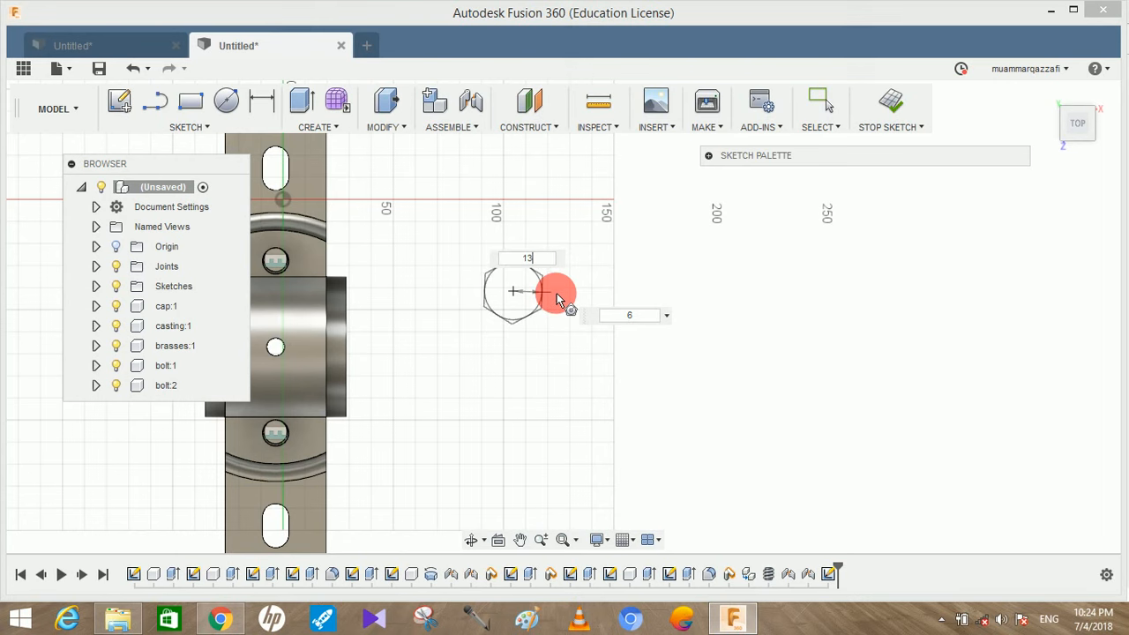
pyautogui.press('Return')
pyautogui.press('Escape')
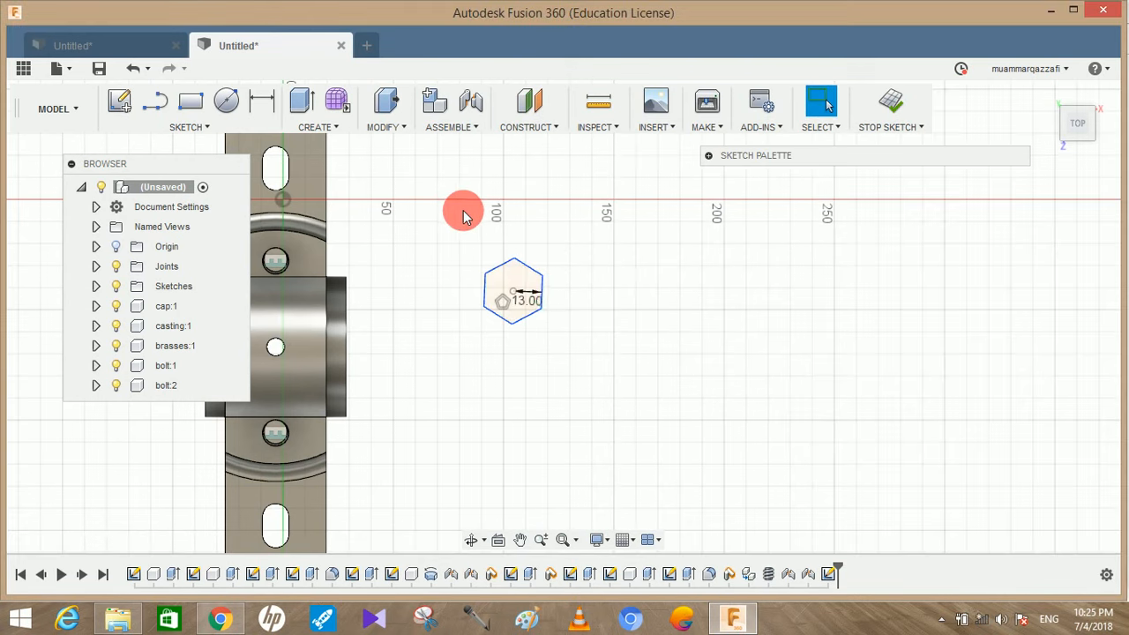
# Sketch a 12 mm diameter circle at the centre of the hexagon
pyautogui.scroll(2, 465, 217)
pyautogui.press('c')
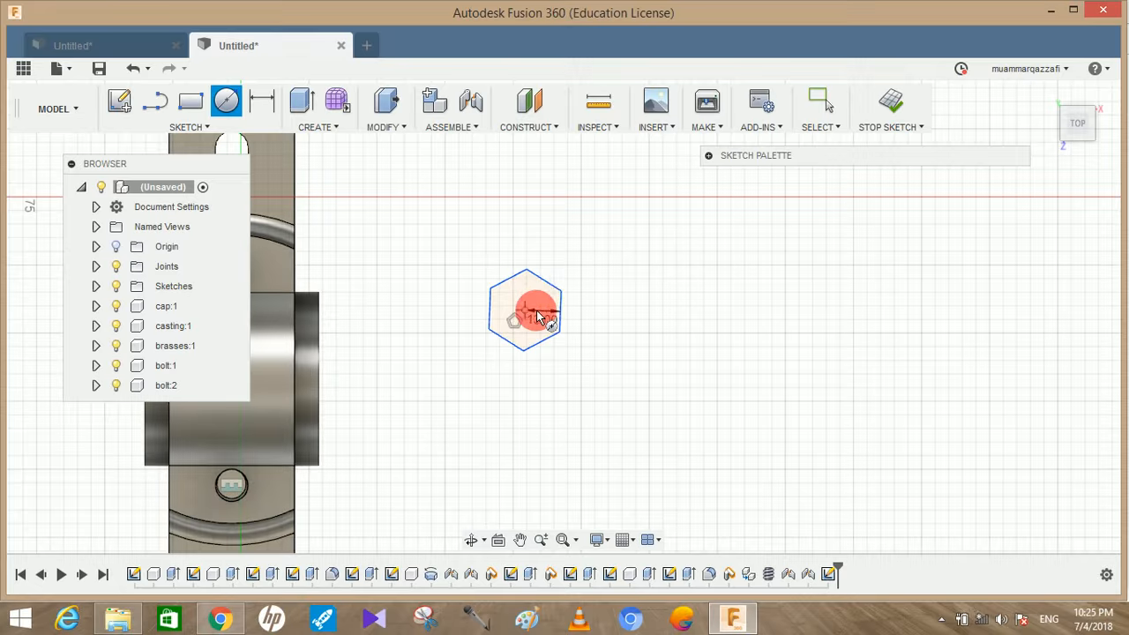
pyautogui.click(537, 315)
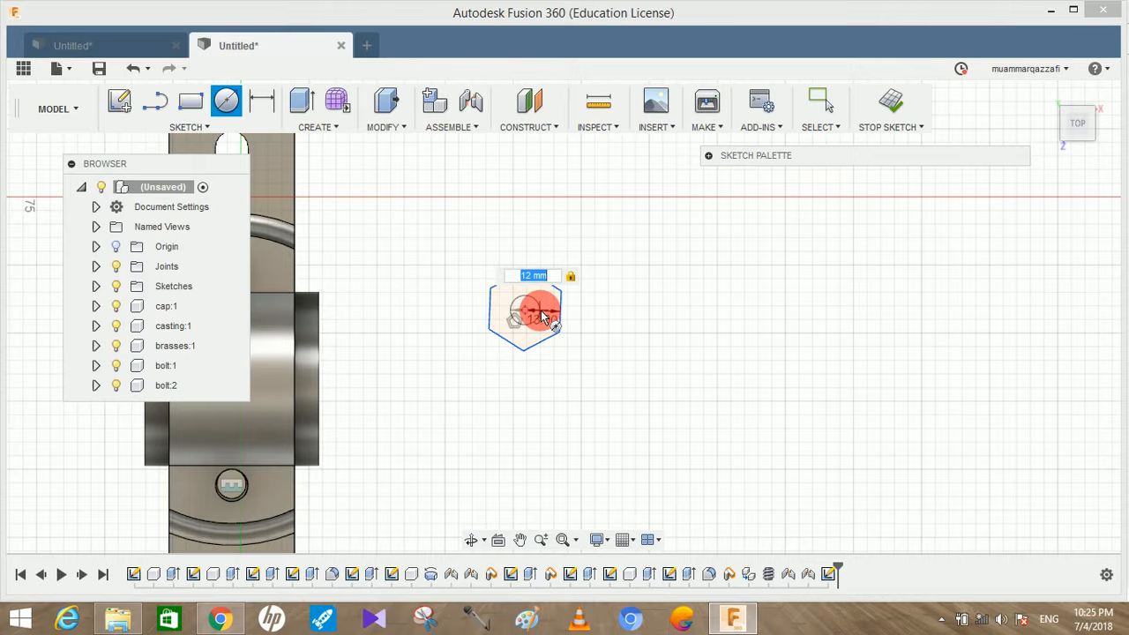
pyautogui.press('Return')
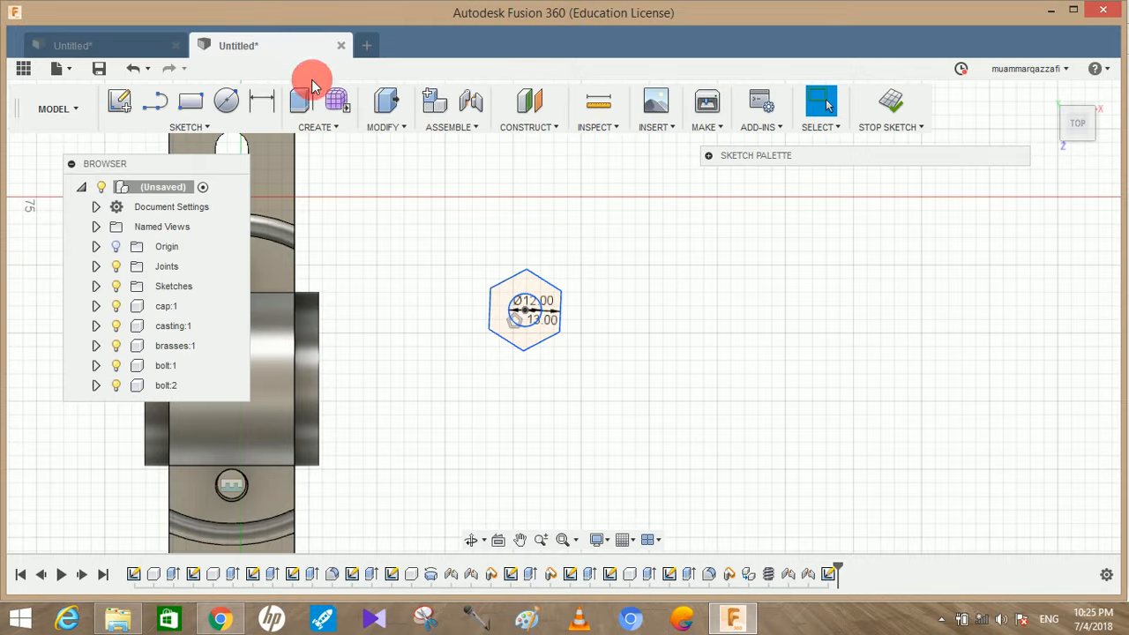
# Extrude the hexagonal ring profile around the centre circle by 12 mm as a new component
pyautogui.click(301, 100)
pyautogui.click(542, 295)
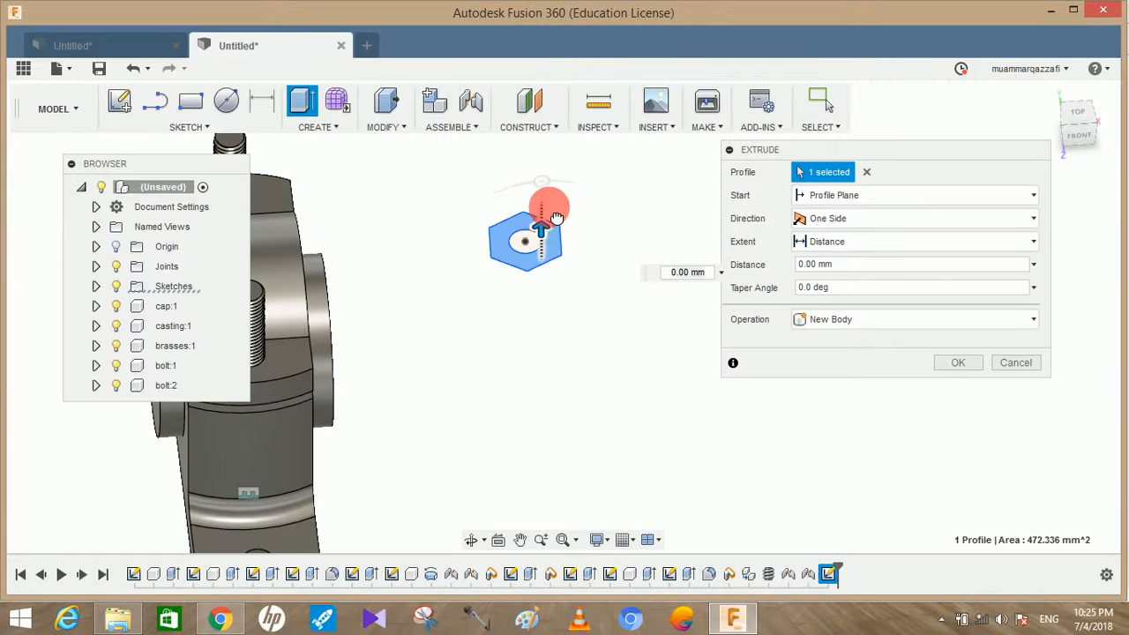
pyautogui.moveTo(557, 218); pyautogui.dragTo(556, 212)
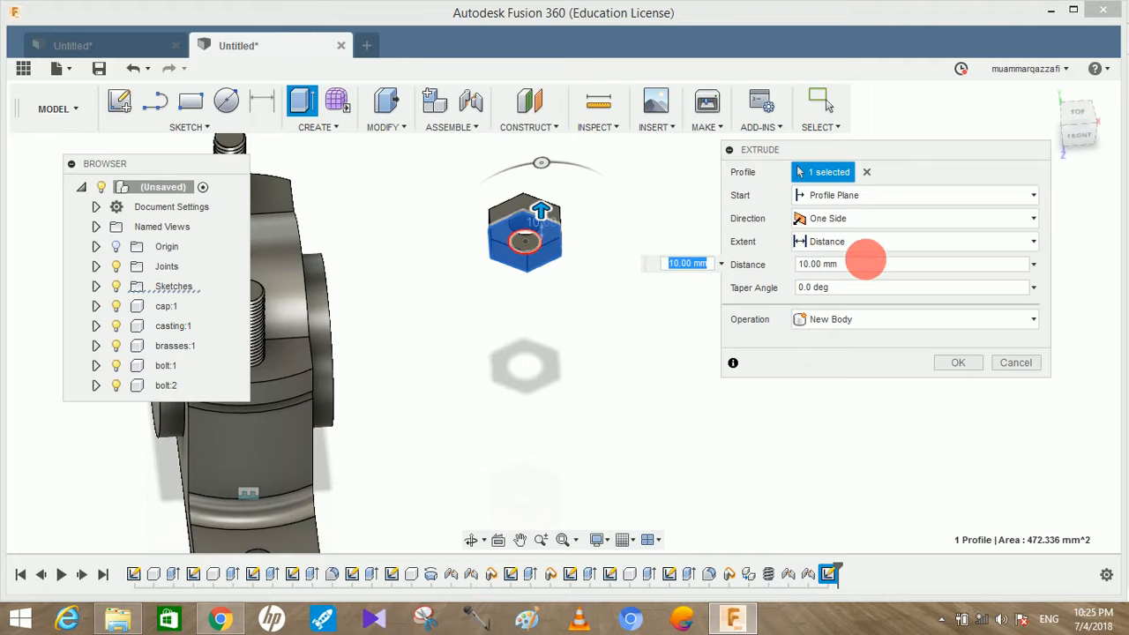
pyautogui.click(866, 261)
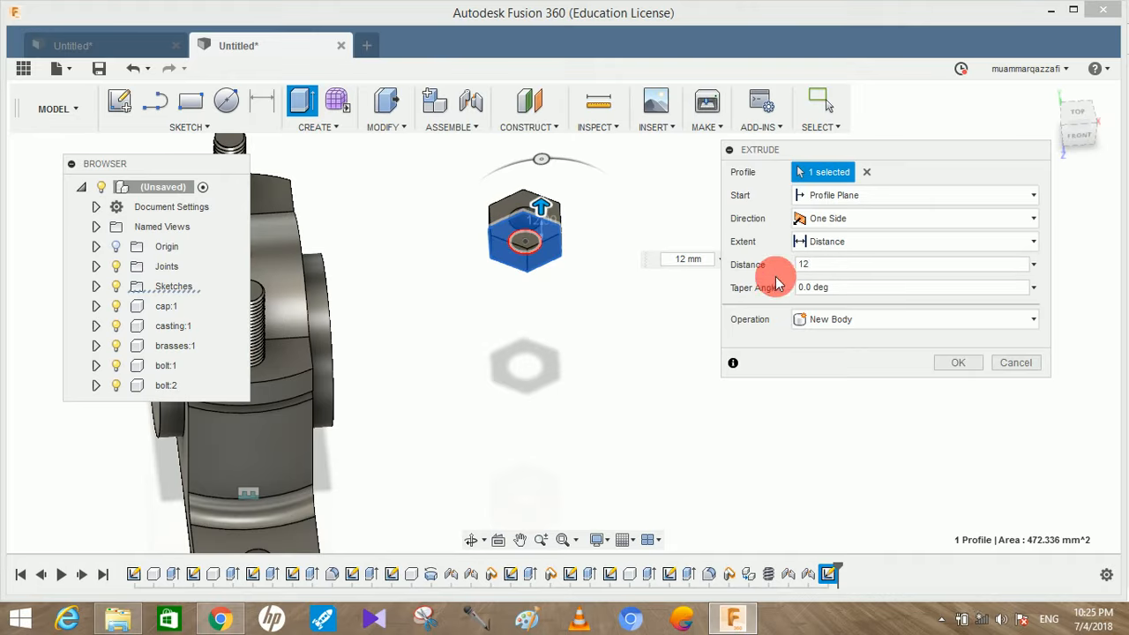
pyautogui.click(870, 319)
pyautogui.click(849, 421)
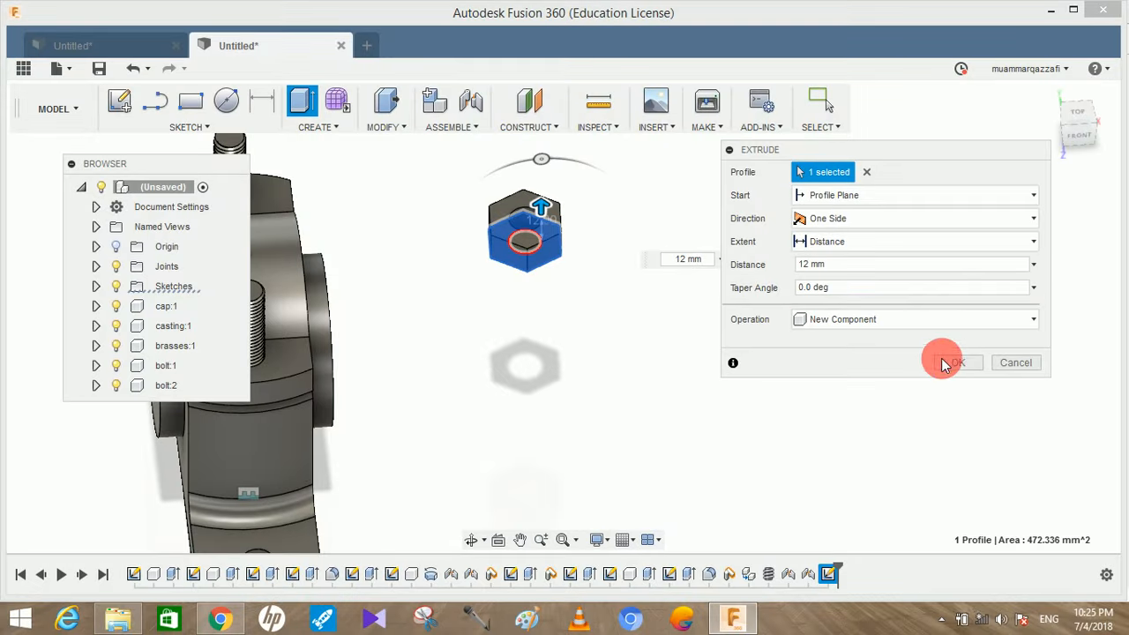
pyautogui.click(939, 363)
# Fillet all twelve outer edges of the hex nut's upper and lower faces with a constant radius of 5 mm
pyautogui.keyDown('shift'); pyautogui.moveTo(803, 356); pyautogui.dragTo(643, 320, button='middle'); pyautogui.keyUp('shift')
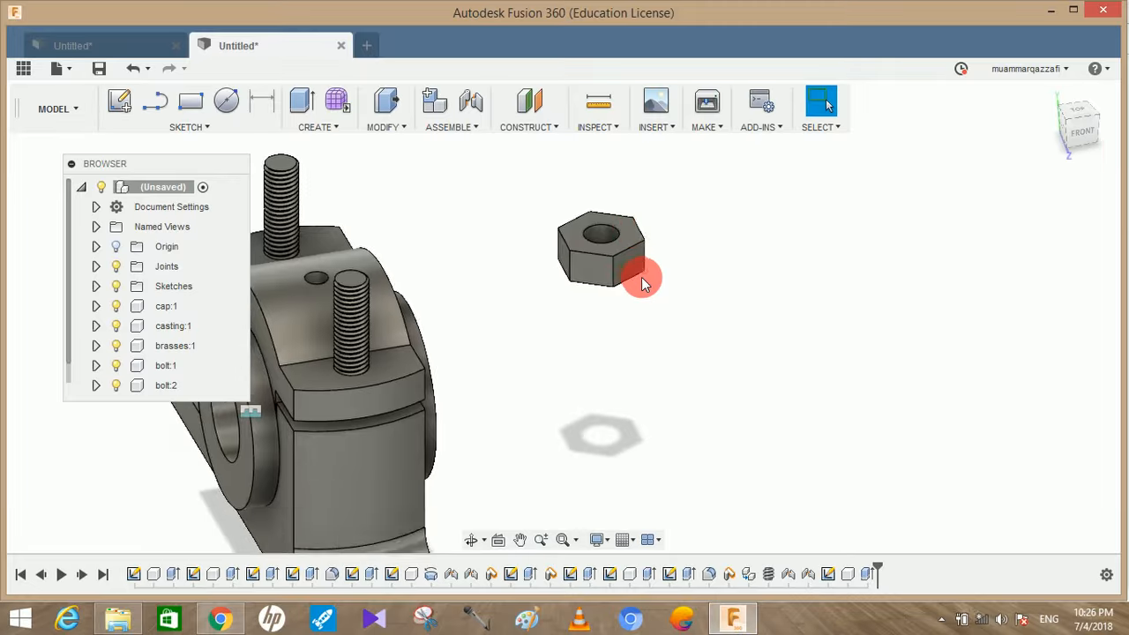
pyautogui.keyDown('shift'); pyautogui.moveTo(643, 277); pyautogui.dragTo(614, 283, button='middle'); pyautogui.keyUp('shift')
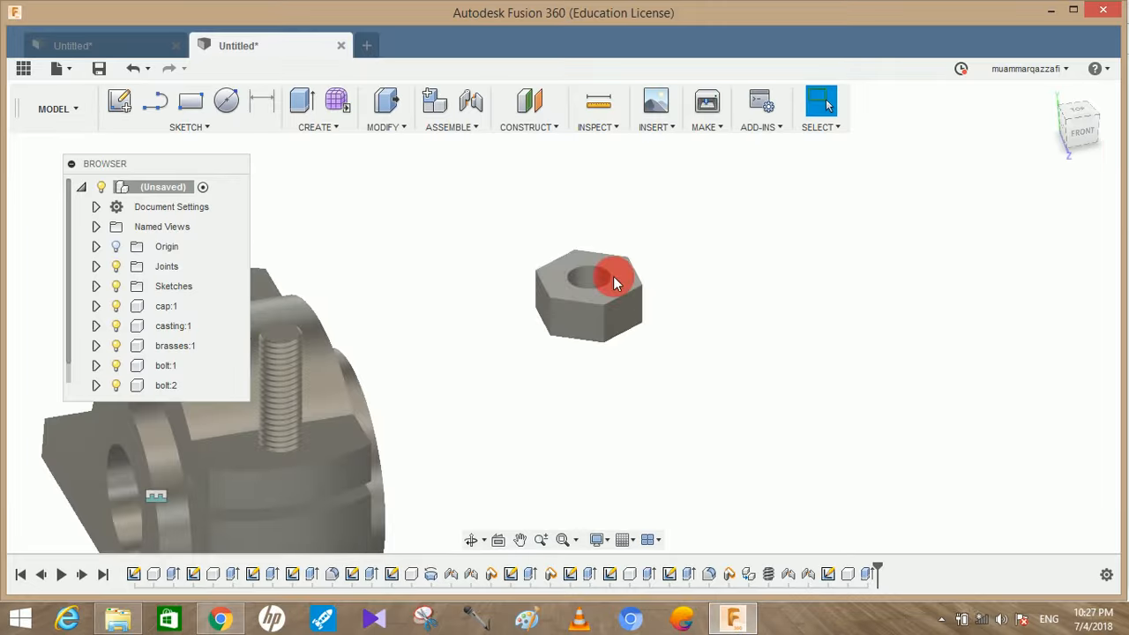
pyautogui.click(386, 127)
pyautogui.click(396, 160)
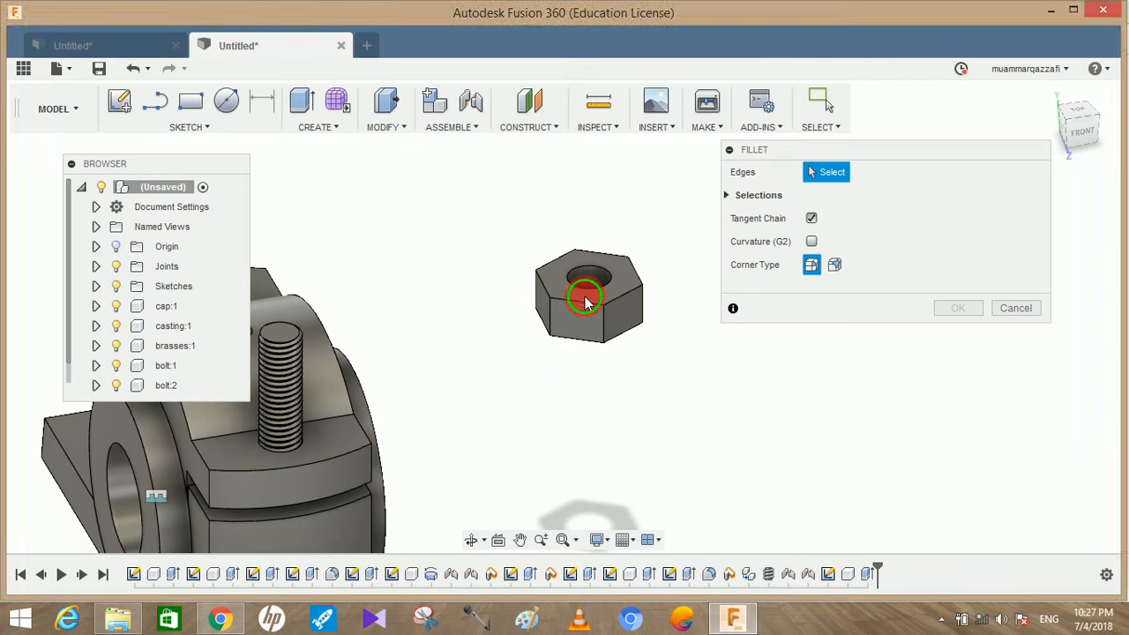
pyautogui.click(582, 305)
pyautogui.click(616, 298)
pyautogui.click(641, 281)
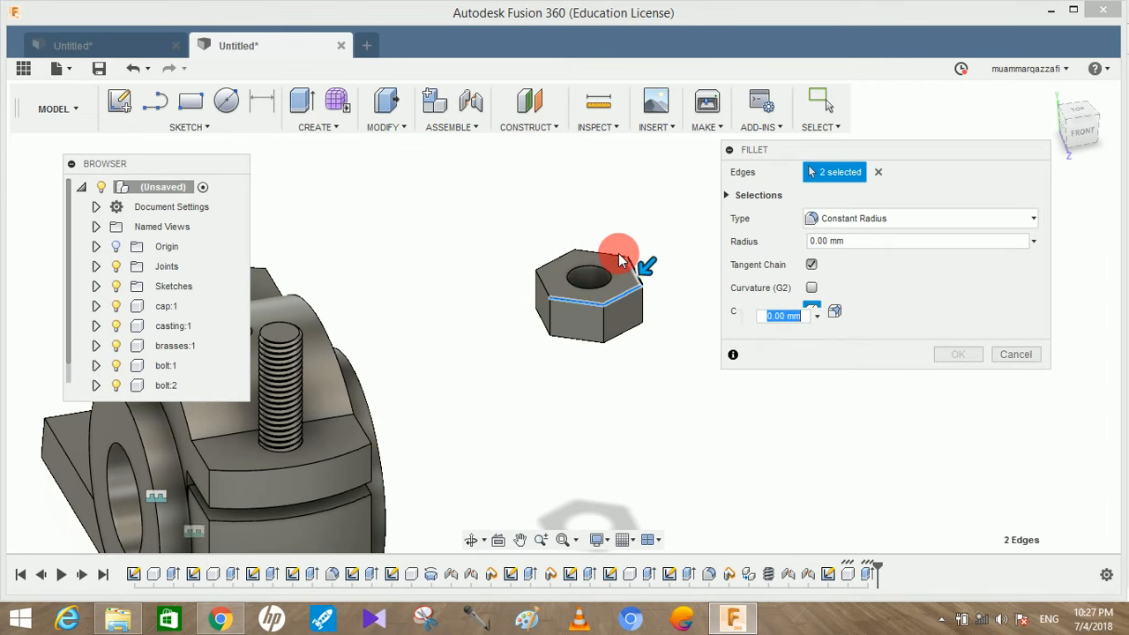
pyautogui.click(536, 309)
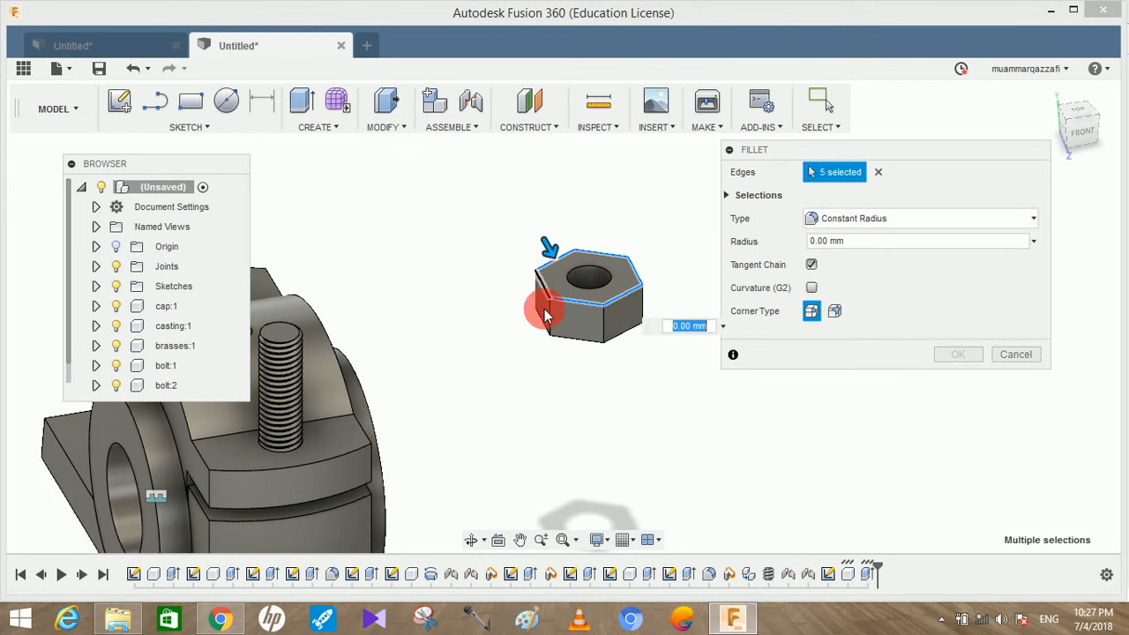
pyautogui.click(577, 335)
pyautogui.click(613, 337)
pyautogui.keyDown('shift'); pyautogui.moveTo(633, 305); pyautogui.dragTo(538, 307, button='middle'); pyautogui.keyUp('shift')
pyautogui.click(683, 319)
pyautogui.keyDown('shift'); pyautogui.moveTo(685, 333); pyautogui.dragTo(689, 465, button='middle'); pyautogui.keyUp('shift')
pyautogui.click(468, 360)
pyautogui.keyDown('shift'); pyautogui.moveTo(527, 366); pyautogui.dragTo(324, 313, button='middle'); pyautogui.keyUp('shift')
pyautogui.click(279, 269)
pyautogui.moveTo(457, 373); pyautogui.dragTo(561, 449, button='middle')
pyautogui.moveTo(863, 242); pyautogui.dragTo(748, 242)
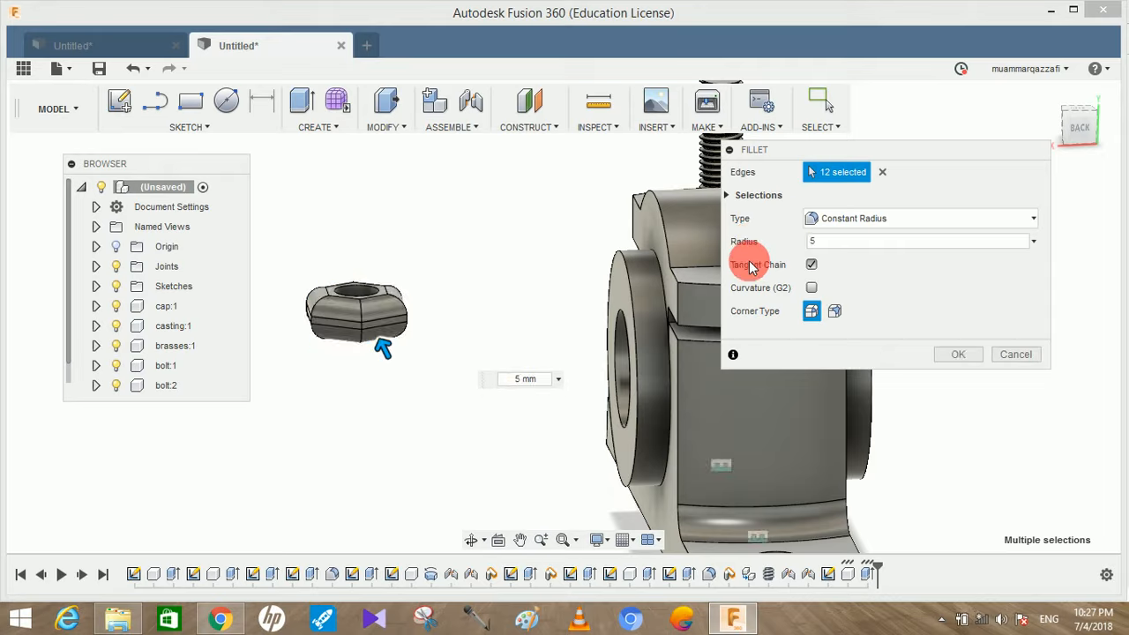
pyautogui.click(958, 354)
# Rename the filleted hexagonal component as nut
pyautogui.keyDown('shift'); pyautogui.moveTo(463, 295); pyautogui.dragTo(785, 261, button='middle'); pyautogui.keyUp('shift')
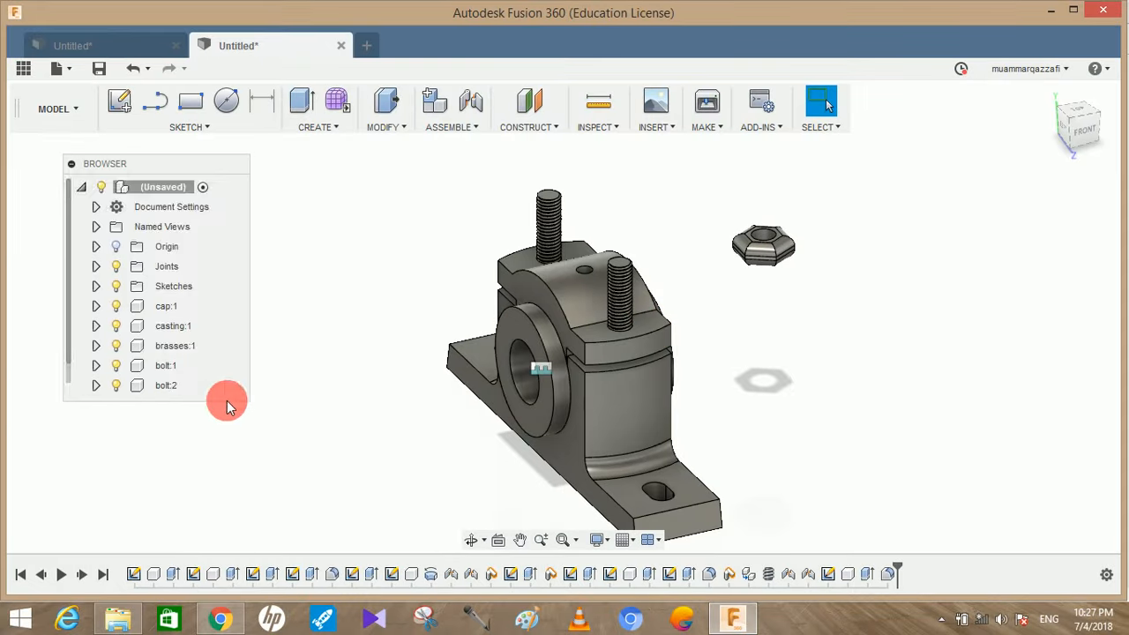
pyautogui.click(168, 388)
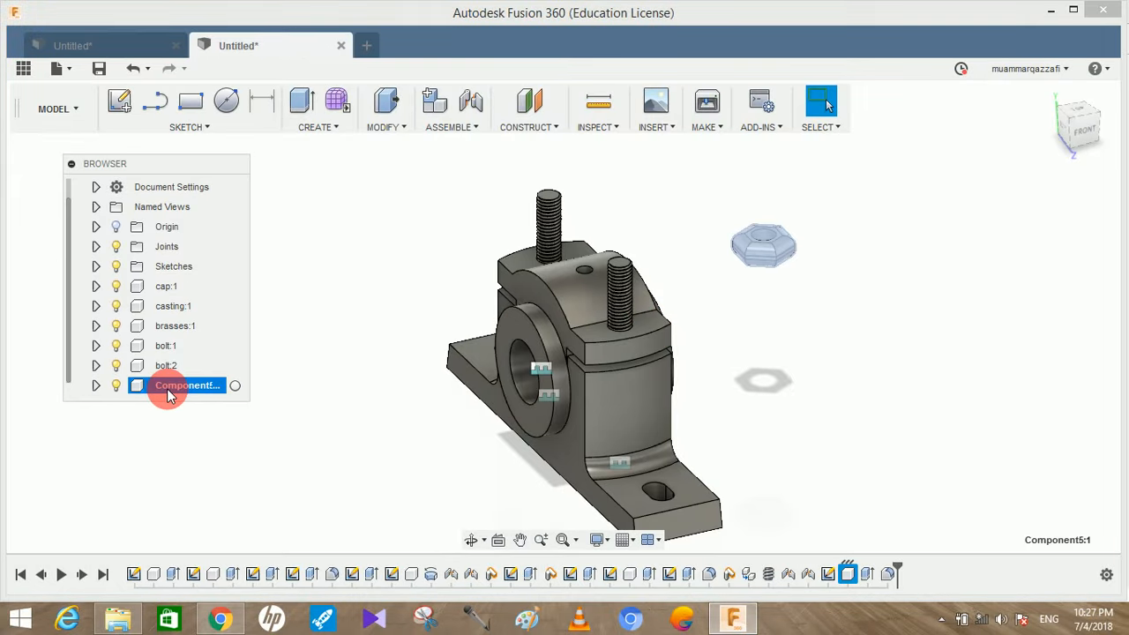
pyautogui.click(173, 395)
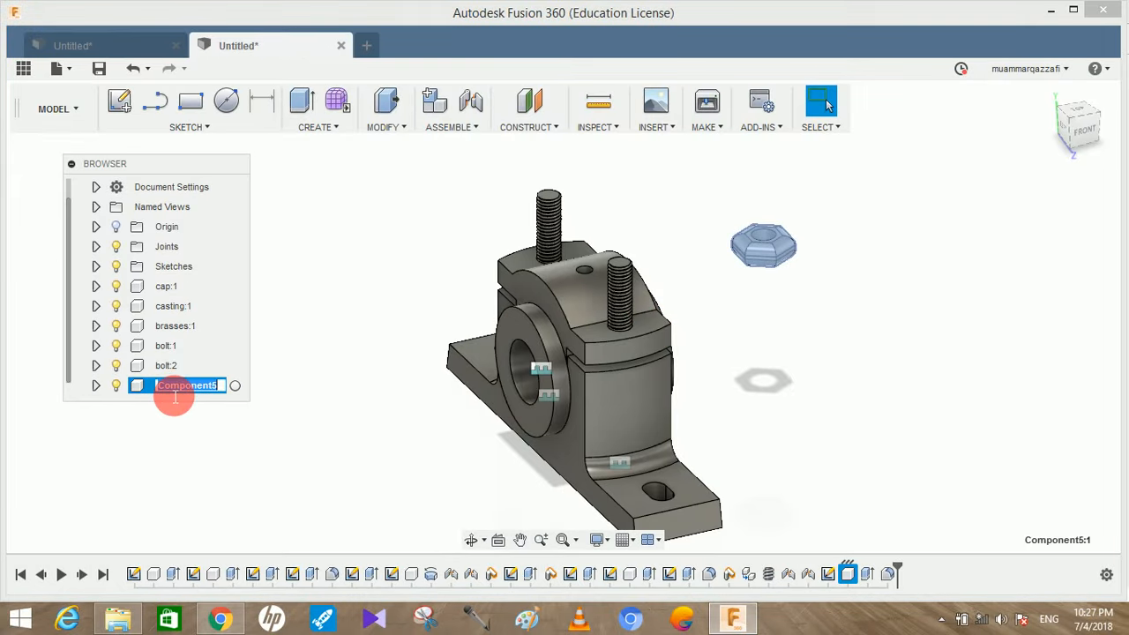
pyautogui.write('not')
pyautogui.click(304, 321)
pyautogui.click(157, 391)
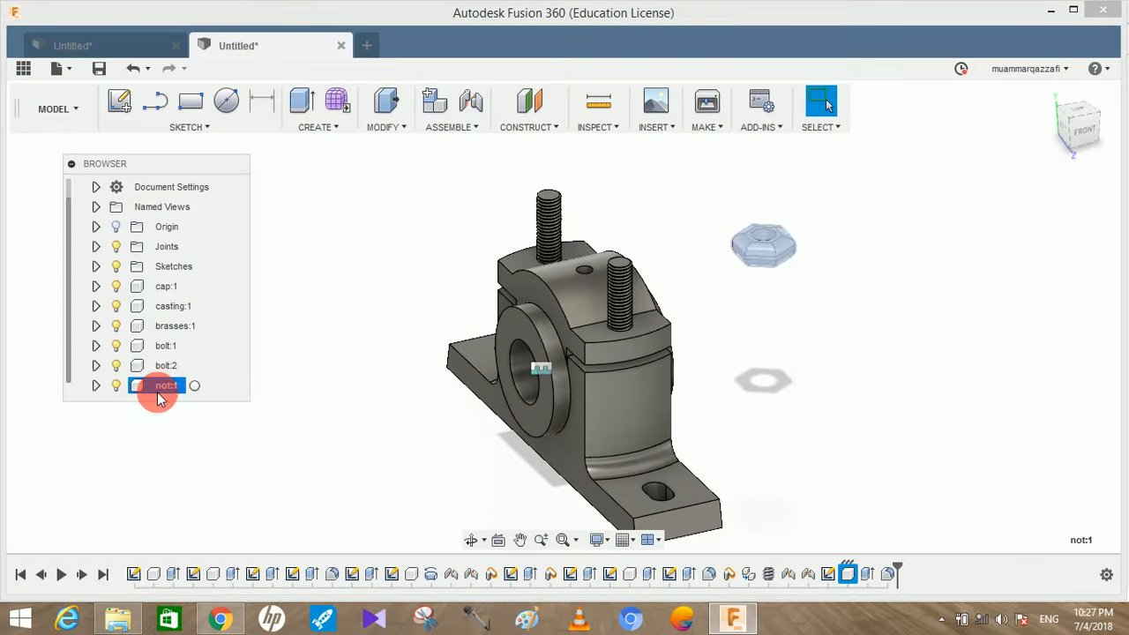
pyautogui.click(169, 396)
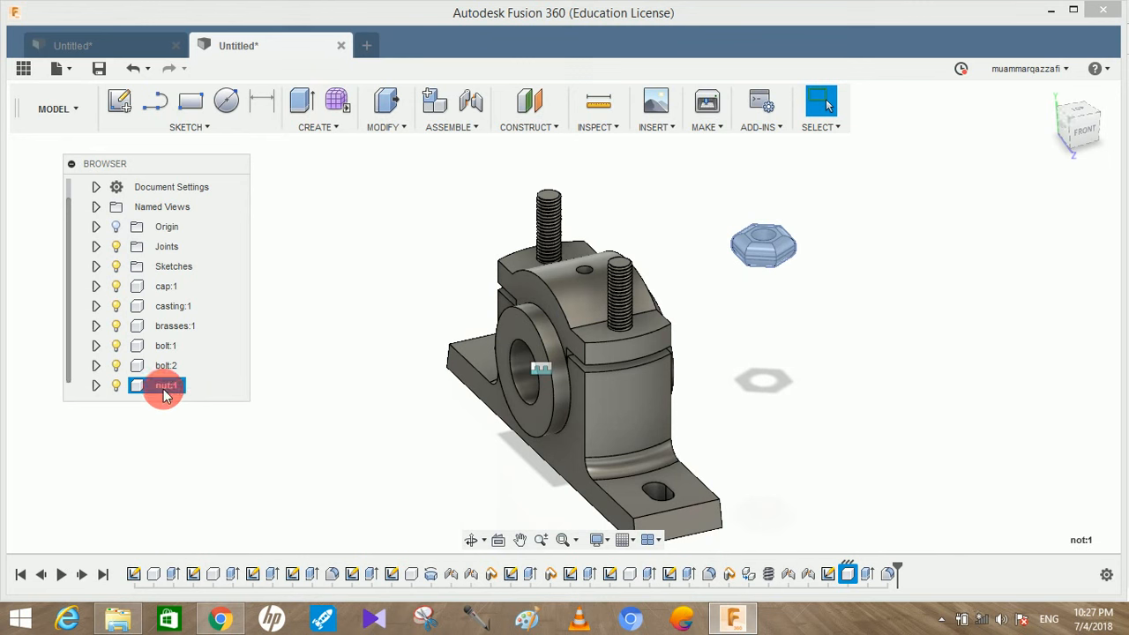
pyautogui.click(736, 317)
# Copy and paste the nut component, moving the copy clear of the original in X and Y
pyautogui.click(172, 392)
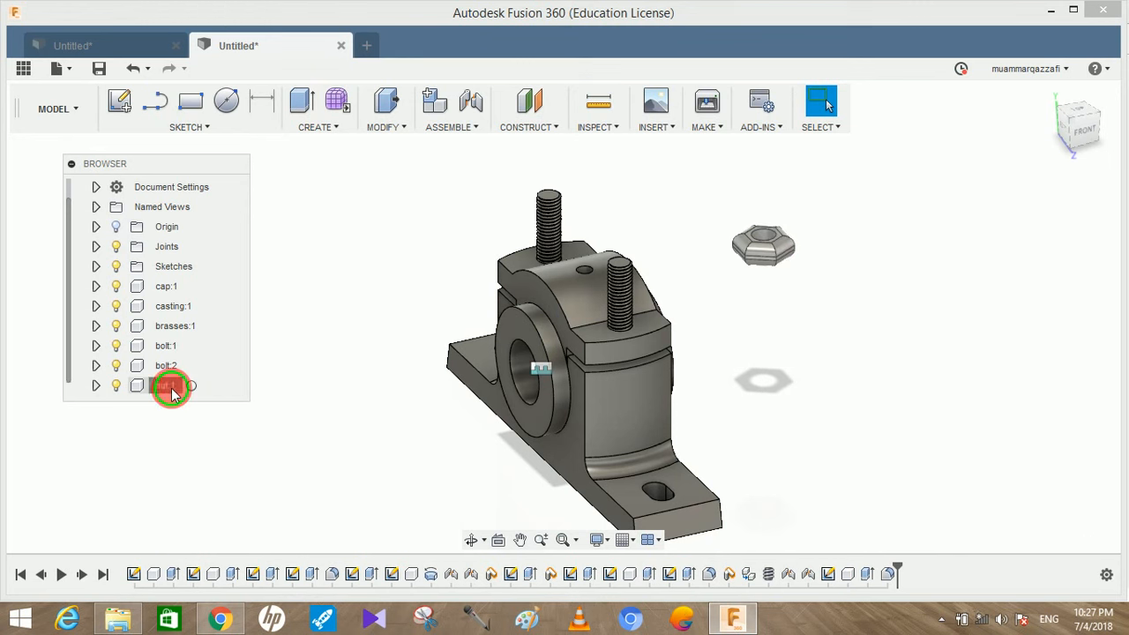
pyautogui.rightClick(172, 390)
pyautogui.click(227, 286)
pyautogui.click(166, 428)
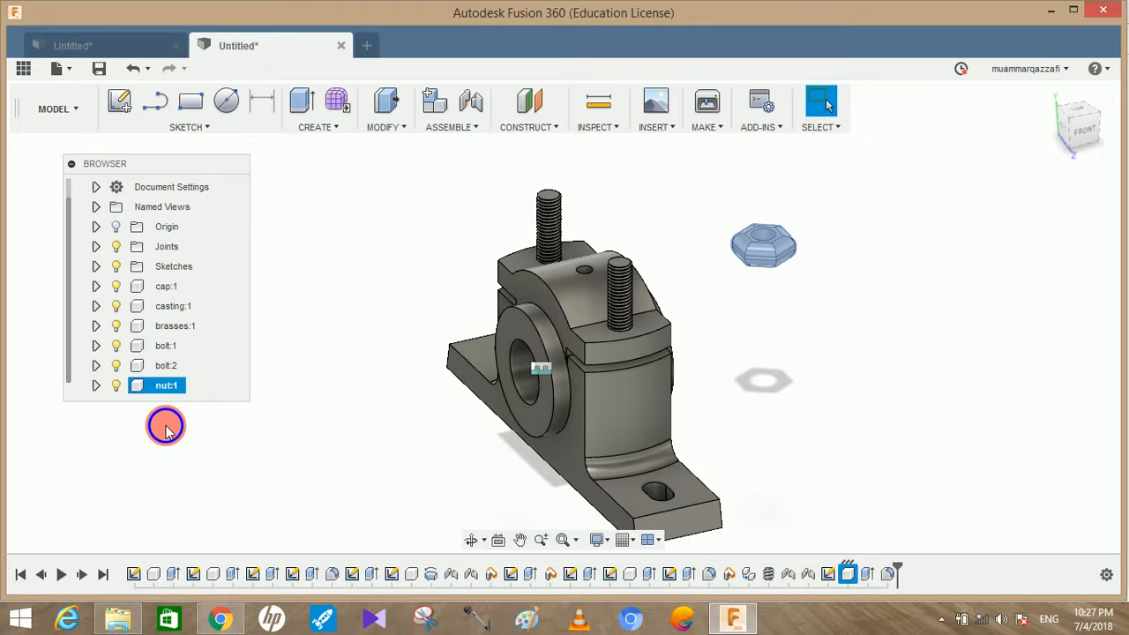
pyautogui.rightClick(166, 428)
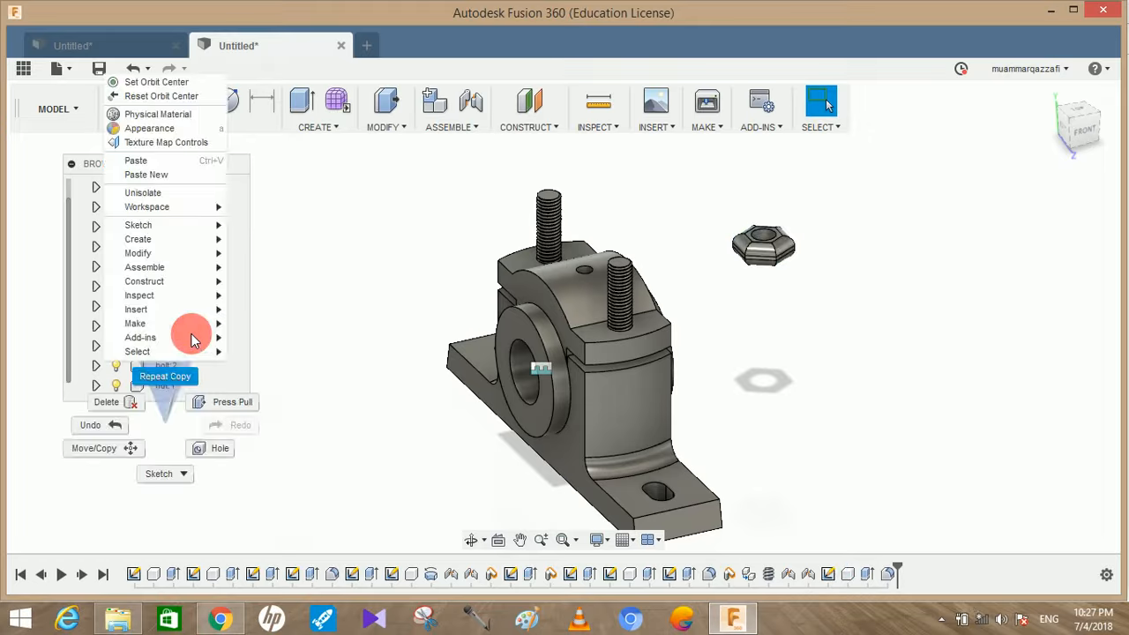
pyautogui.click(189, 168)
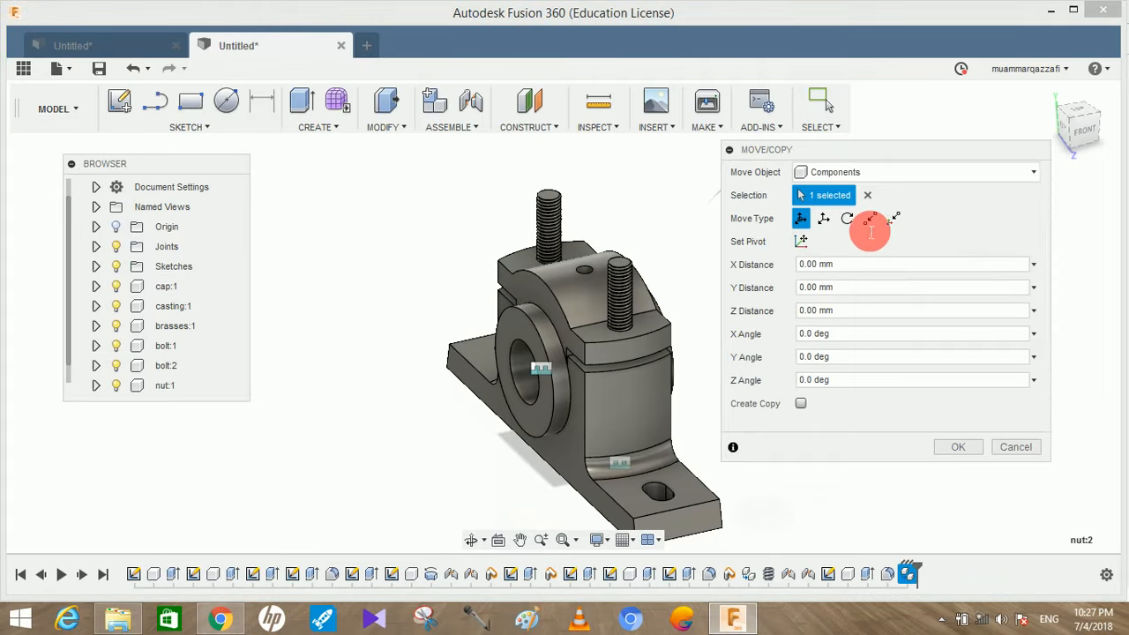
pyautogui.moveTo(797, 236); pyautogui.dragTo(883, 179)
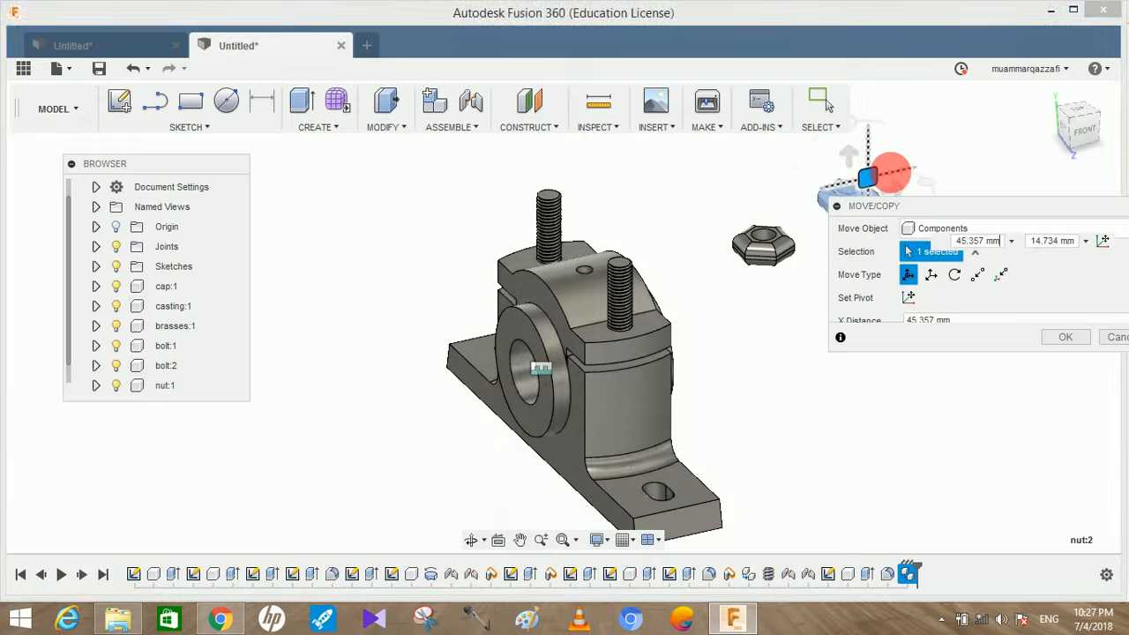
pyautogui.click(1051, 330)
# Sketch a six-sided circumscribed polygon with a 13 mm radius on the horizontal plane, between the block and the nuts
pyautogui.keyDown('shift'); pyautogui.moveTo(876, 295); pyautogui.dragTo(799, 381, button='middle'); pyautogui.keyUp('shift')
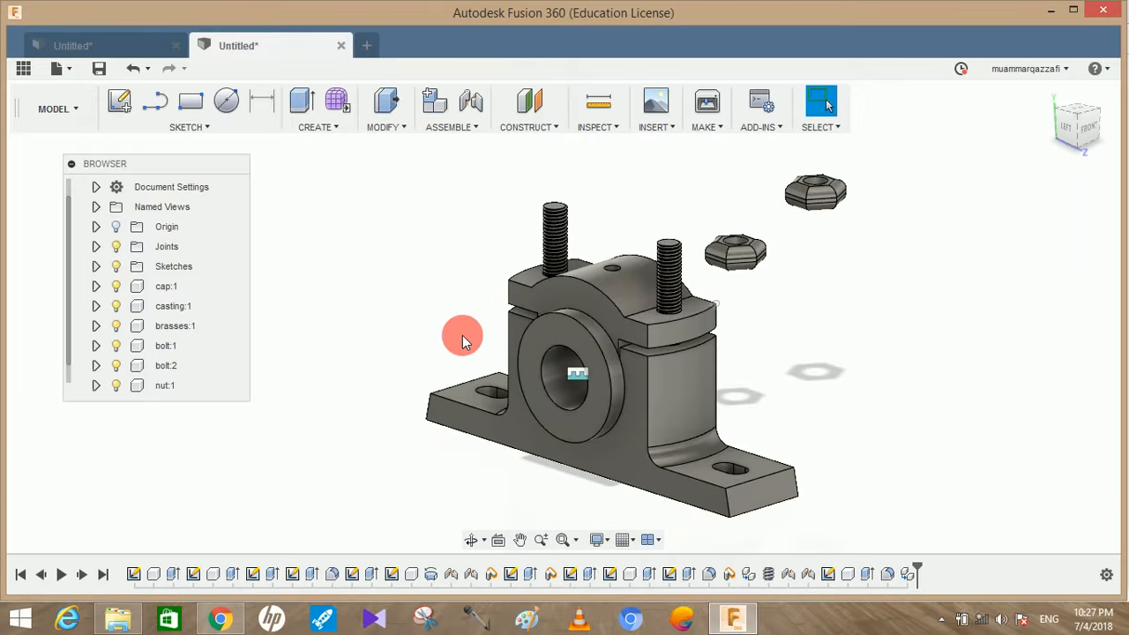
pyautogui.click(118, 100)
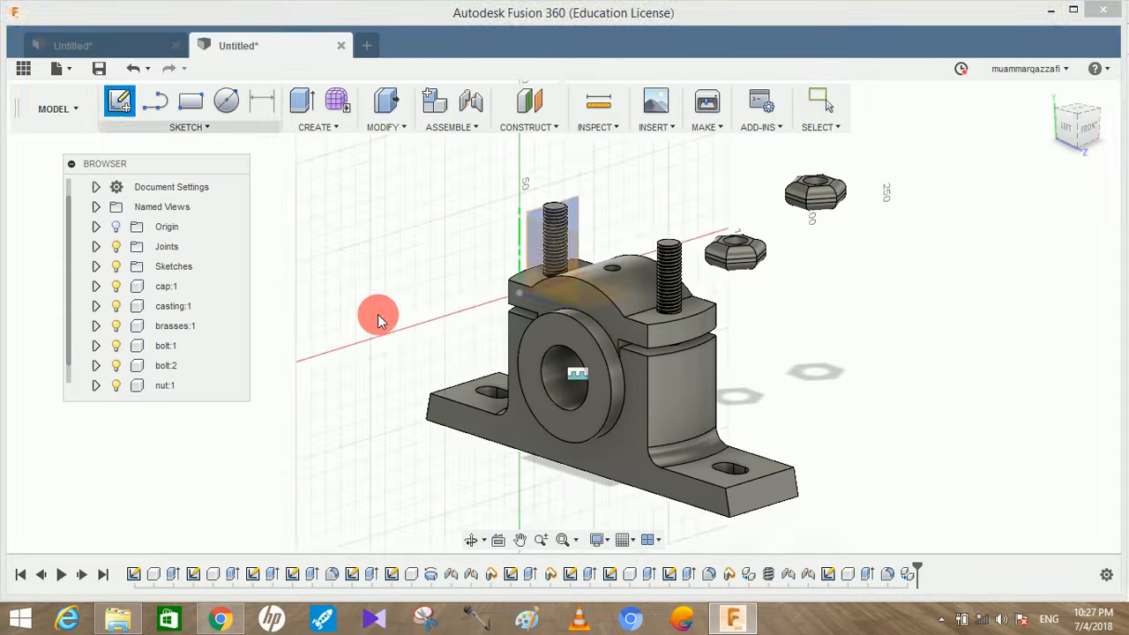
pyautogui.keyDown('shift'); pyautogui.moveTo(548, 286); pyautogui.dragTo(788, 247, button='middle'); pyautogui.keyUp('shift')
pyautogui.click(788, 247)
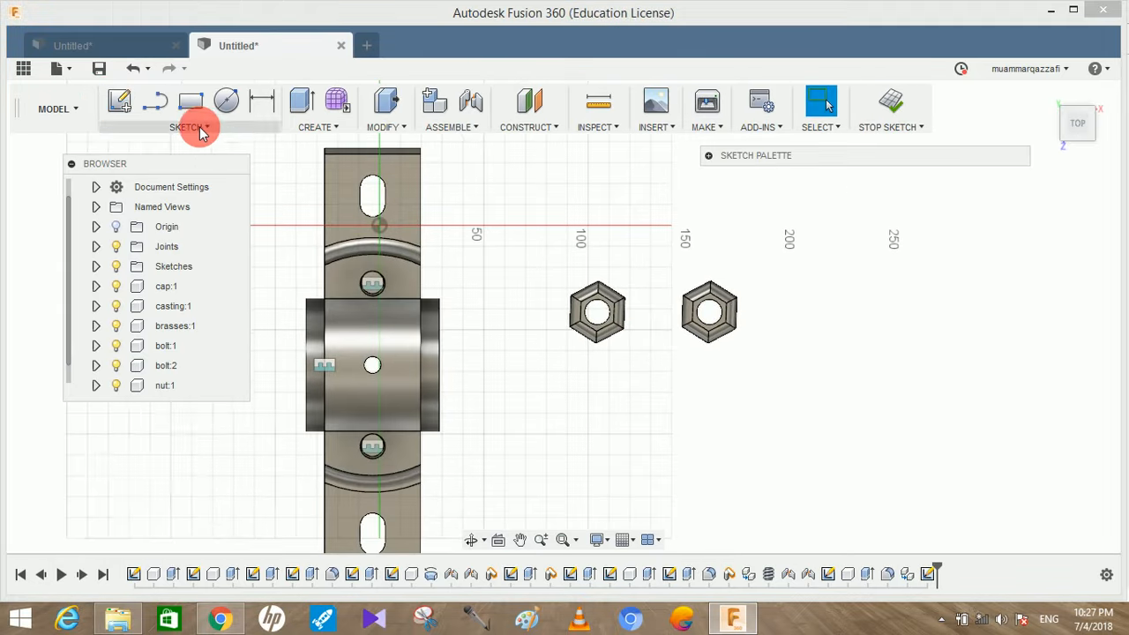
pyautogui.click(196, 127)
pyautogui.moveTo(208, 107)
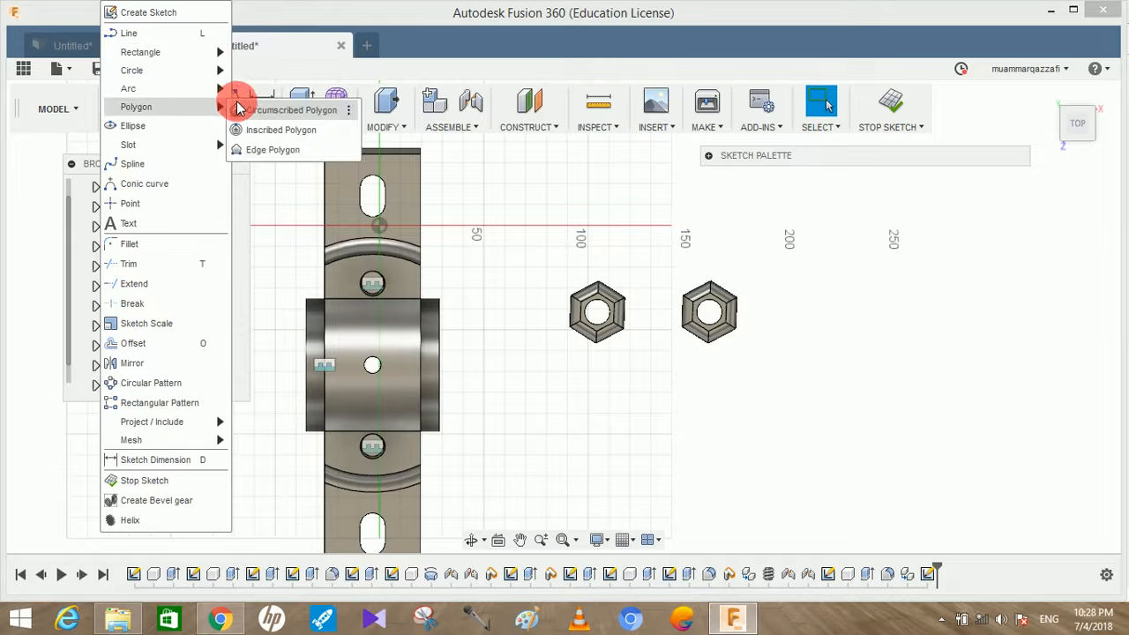
pyautogui.click(249, 110)
pyautogui.click(547, 435)
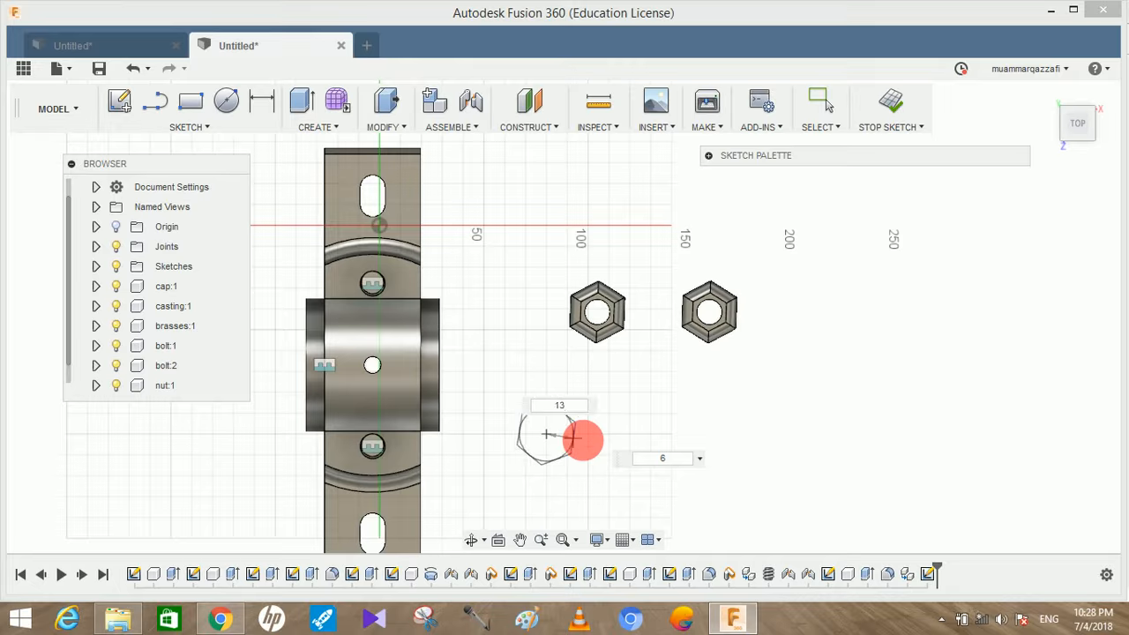
pyautogui.press('Return')
pyautogui.press('Escape')
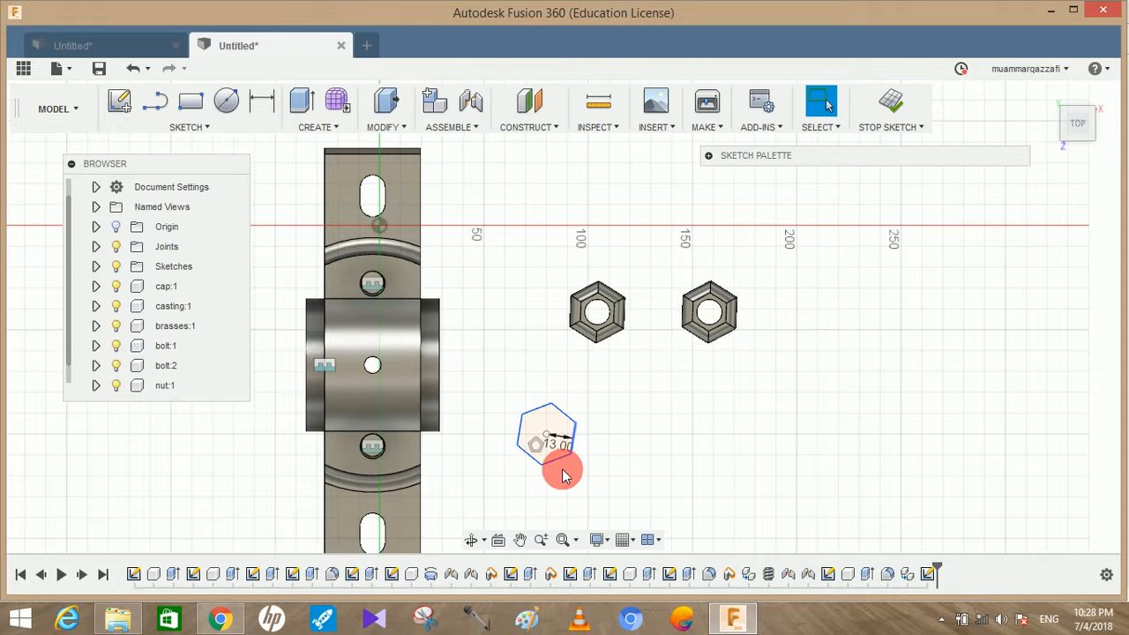
# Add a 12 mm diameter circle at the centre of the new hexagon
pyautogui.press('c')
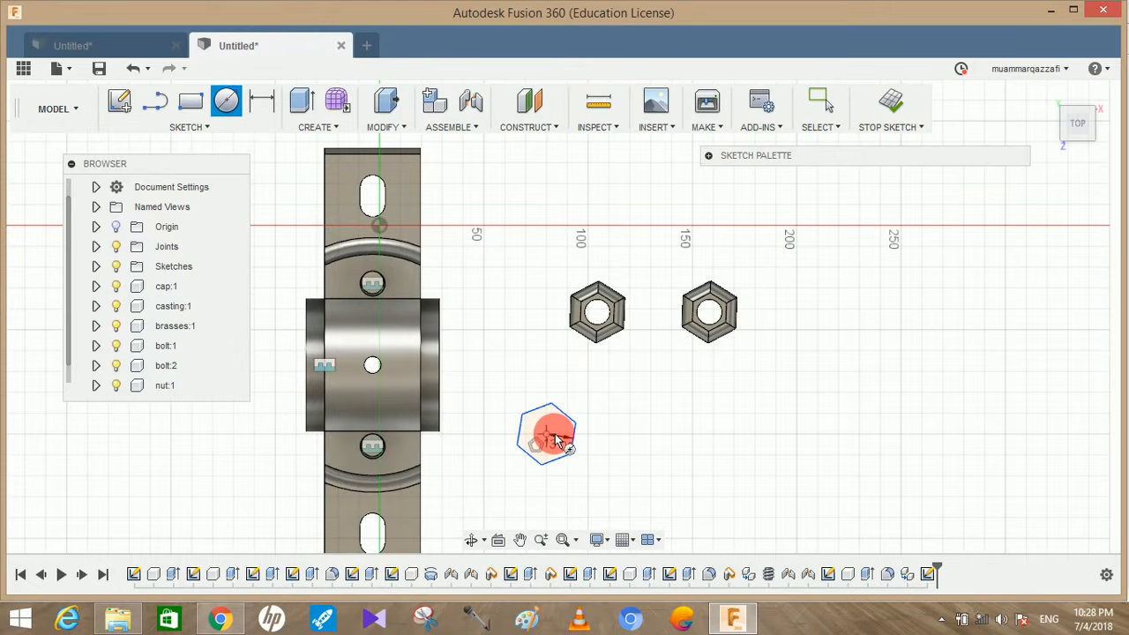
pyautogui.click(554, 437)
pyautogui.press('Return')
pyautogui.press('Escape')
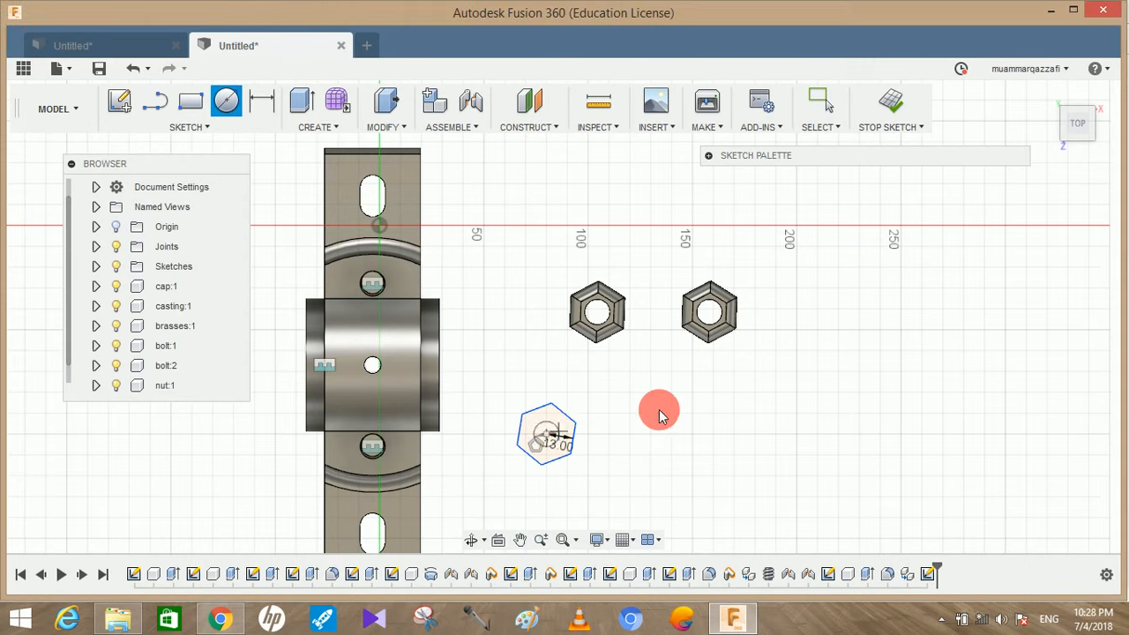
# Extrude only the ring between the new hexagon and its circle by 8 mm as a new component
pyautogui.click(305, 96)
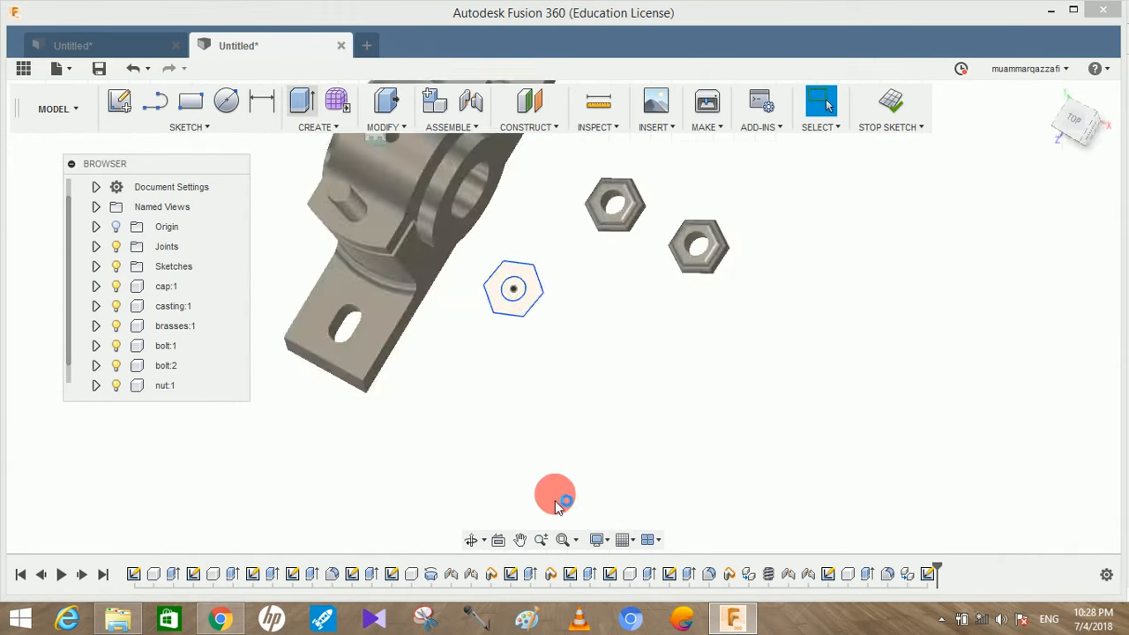
pyautogui.click(660, 332)
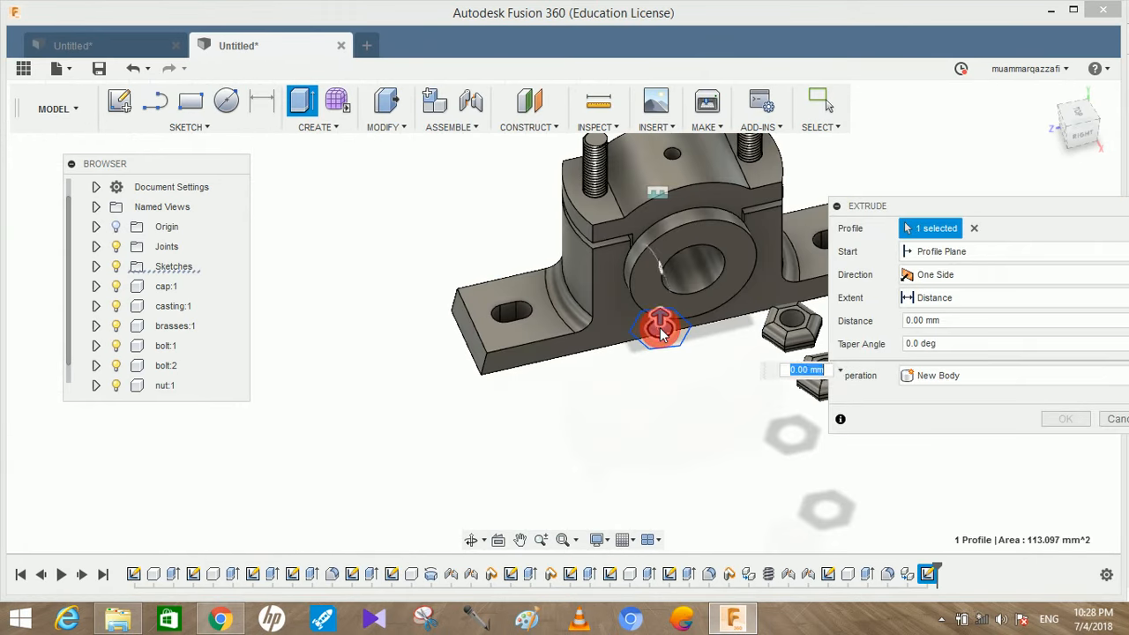
pyautogui.click(674, 342)
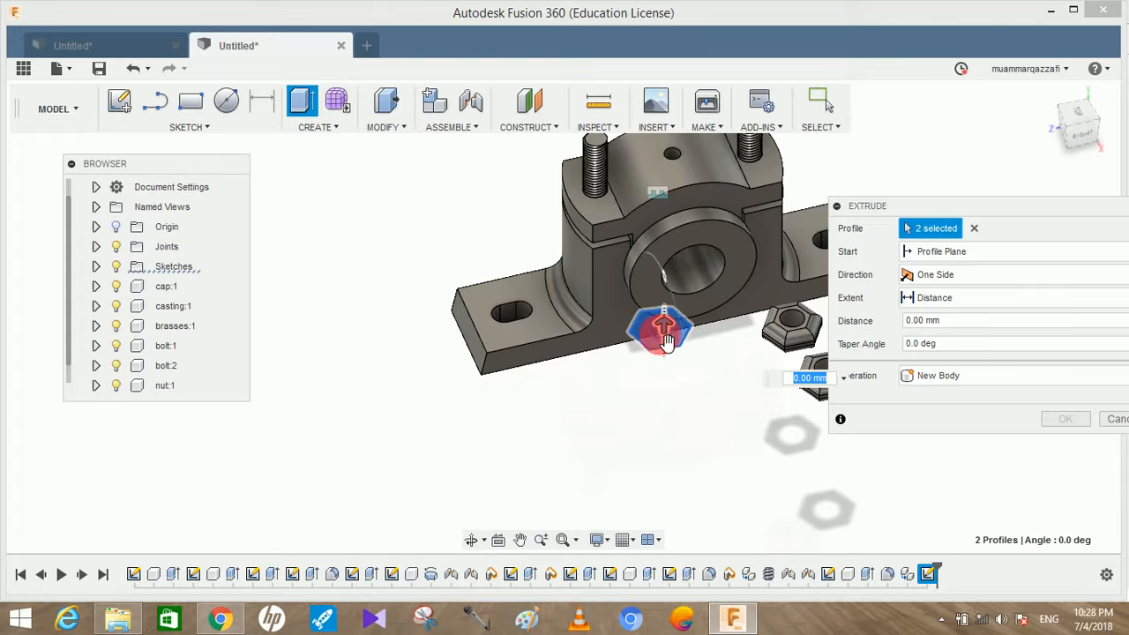
pyautogui.moveTo(587, 391); pyautogui.dragTo(409, 448, button='middle')
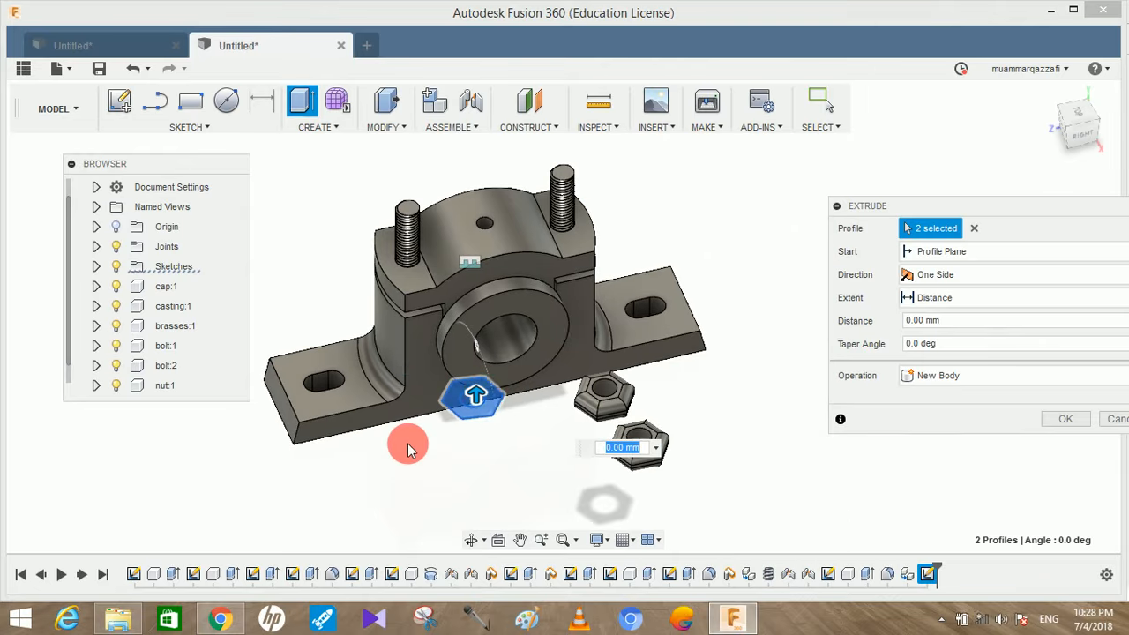
pyautogui.click(974, 228)
pyautogui.click(496, 388)
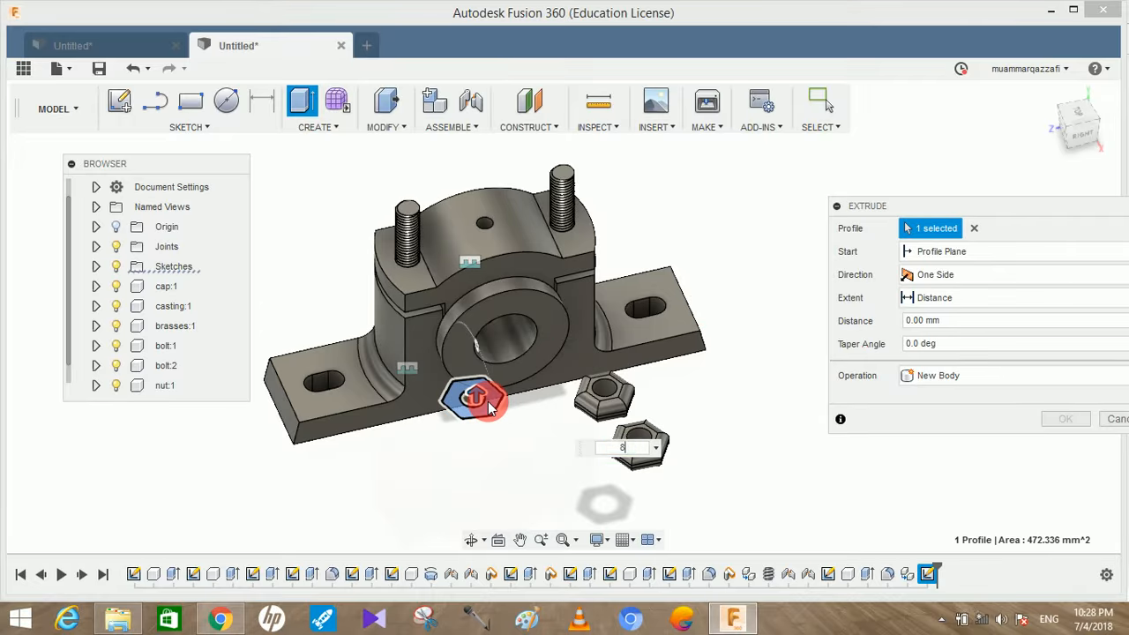
pyautogui.write('8')
pyautogui.click(1000, 377)
pyautogui.click(962, 475)
pyautogui.click(1072, 418)
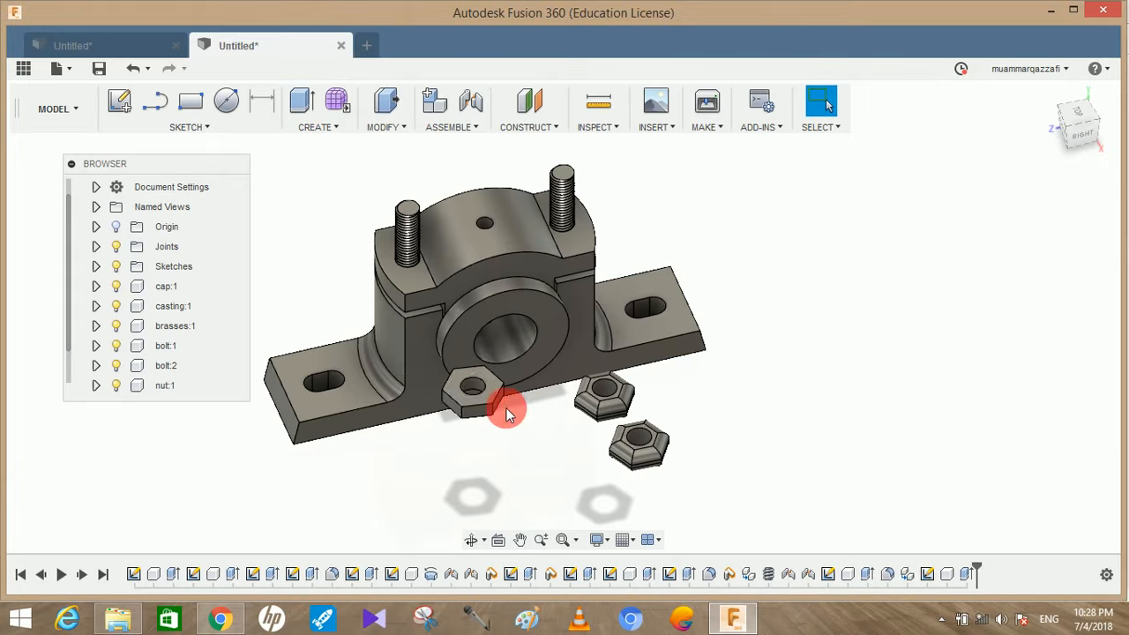
pyautogui.scroll(5, 483, 401)
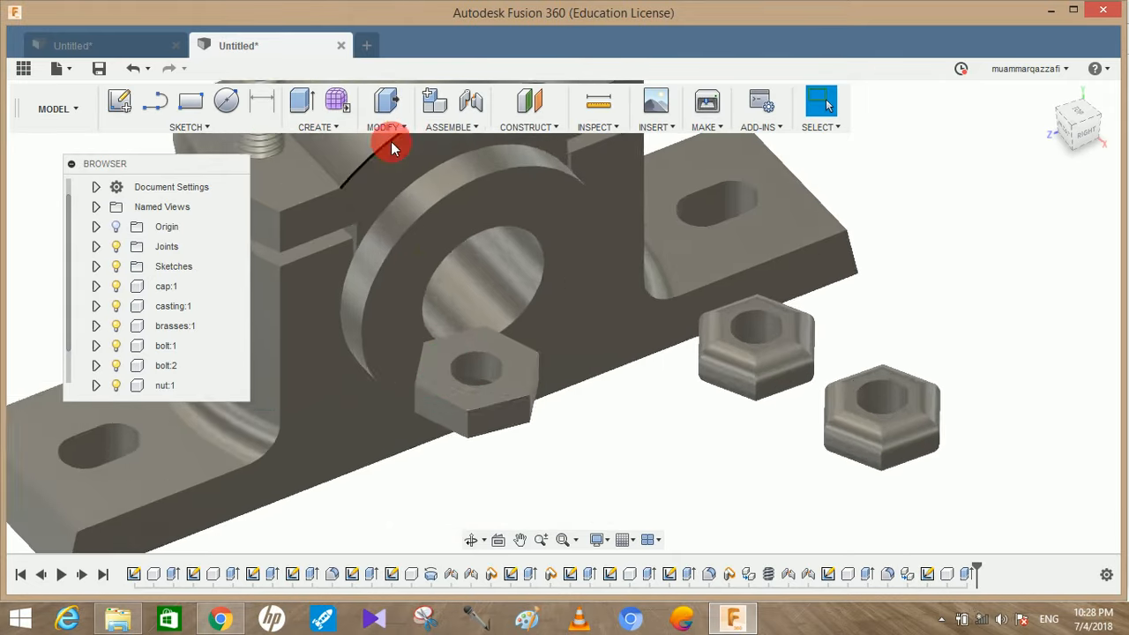
# Fillet all twelve outer edges around both hexagonal faces of the thin nut with a 3 mm radius
pyautogui.click(396, 129)
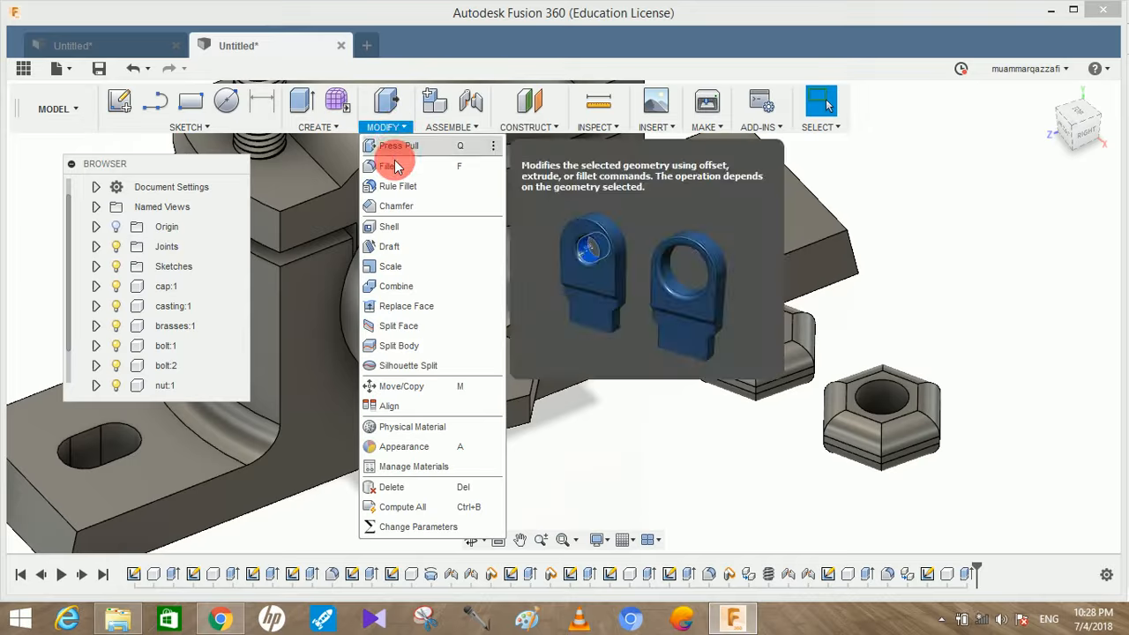
pyautogui.click(389, 166)
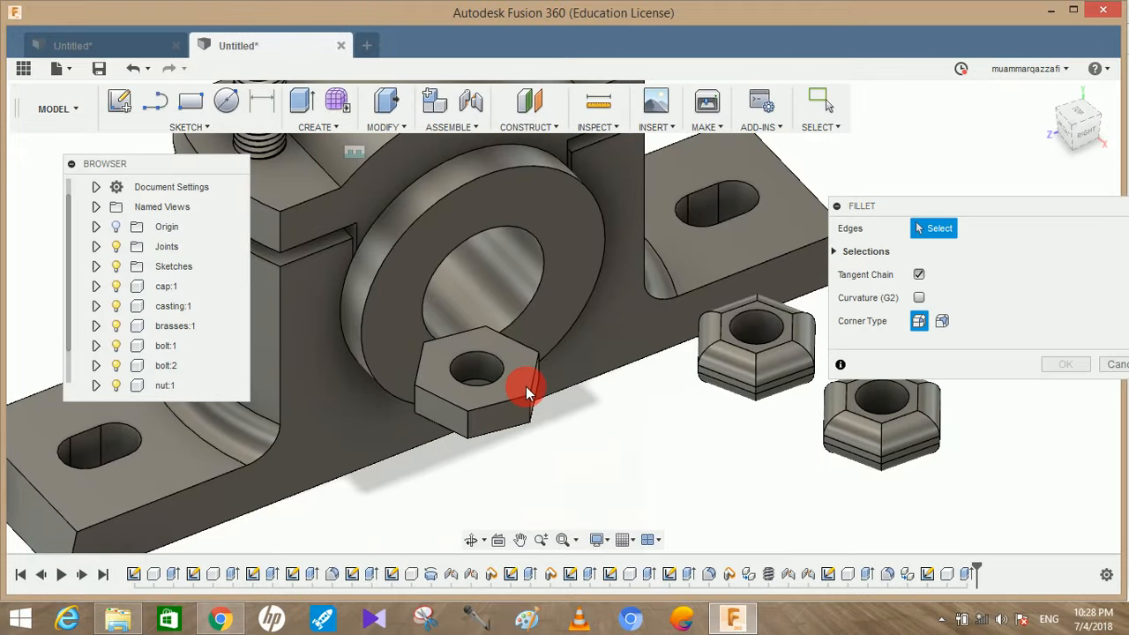
pyautogui.click(523, 351)
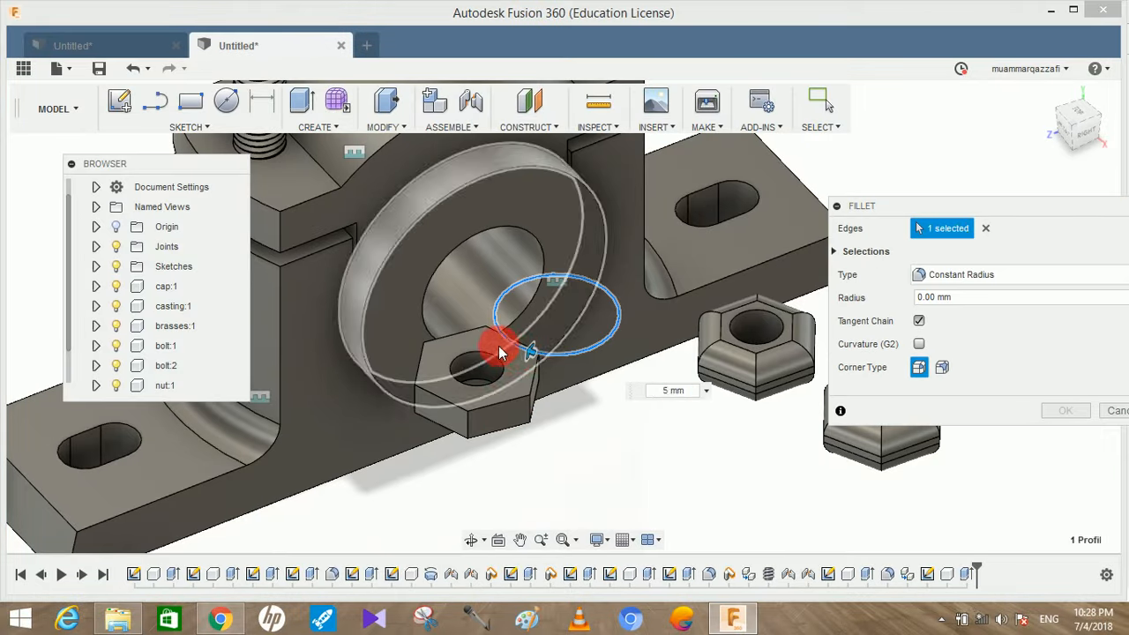
pyautogui.click(984, 230)
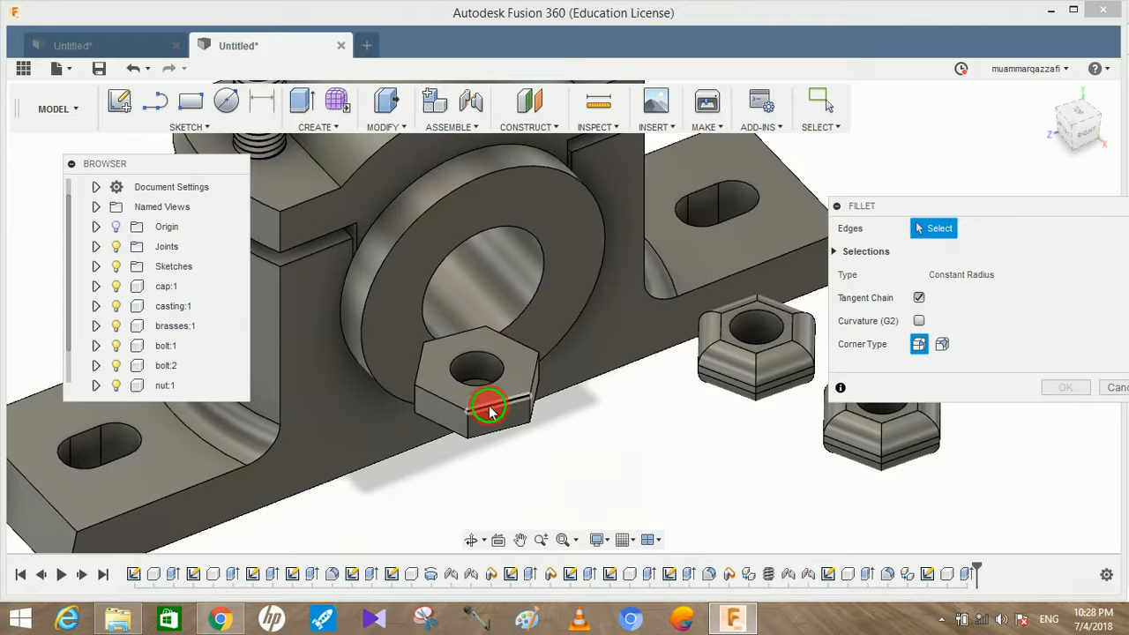
pyautogui.click(489, 405)
pyautogui.click(429, 388)
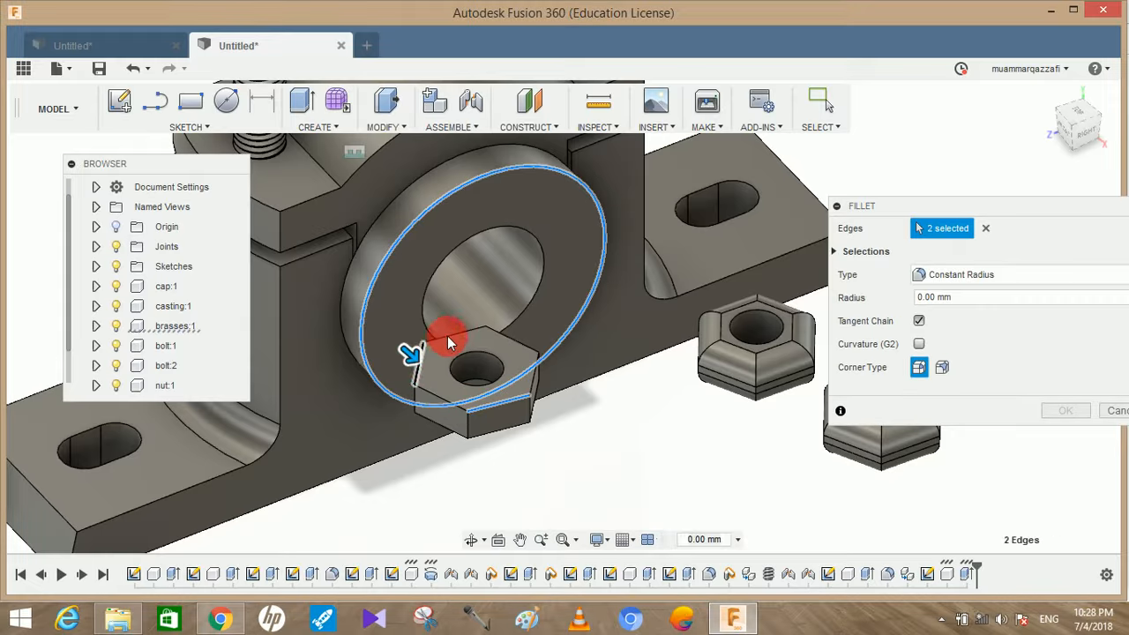
pyautogui.click(448, 336)
pyautogui.click(508, 340)
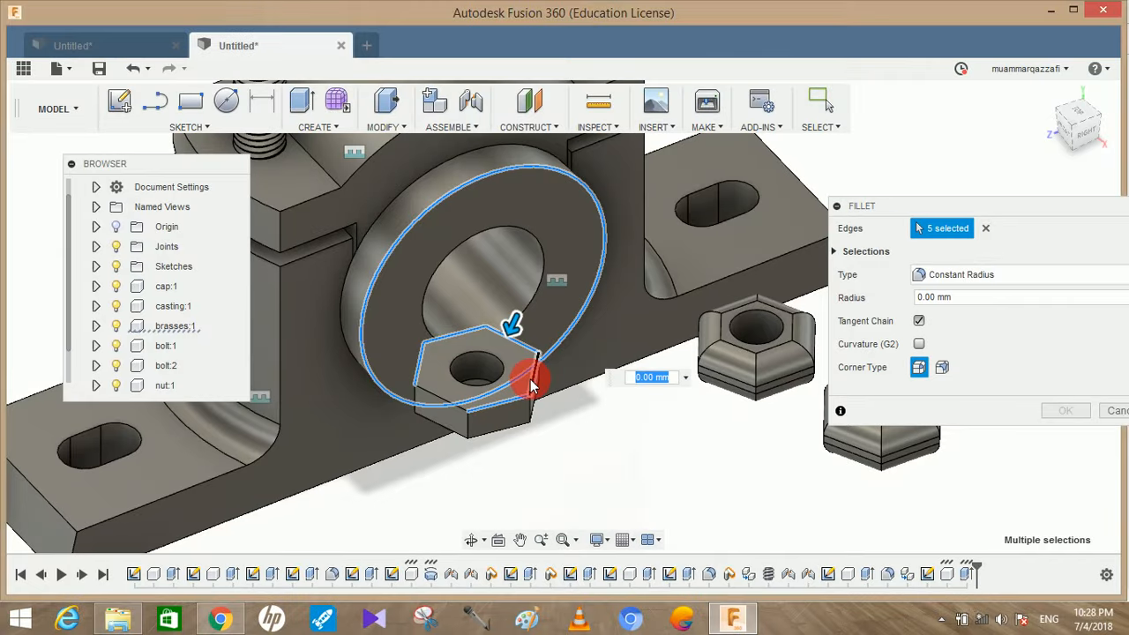
pyautogui.click(529, 379)
pyautogui.click(429, 392)
pyautogui.click(361, 332)
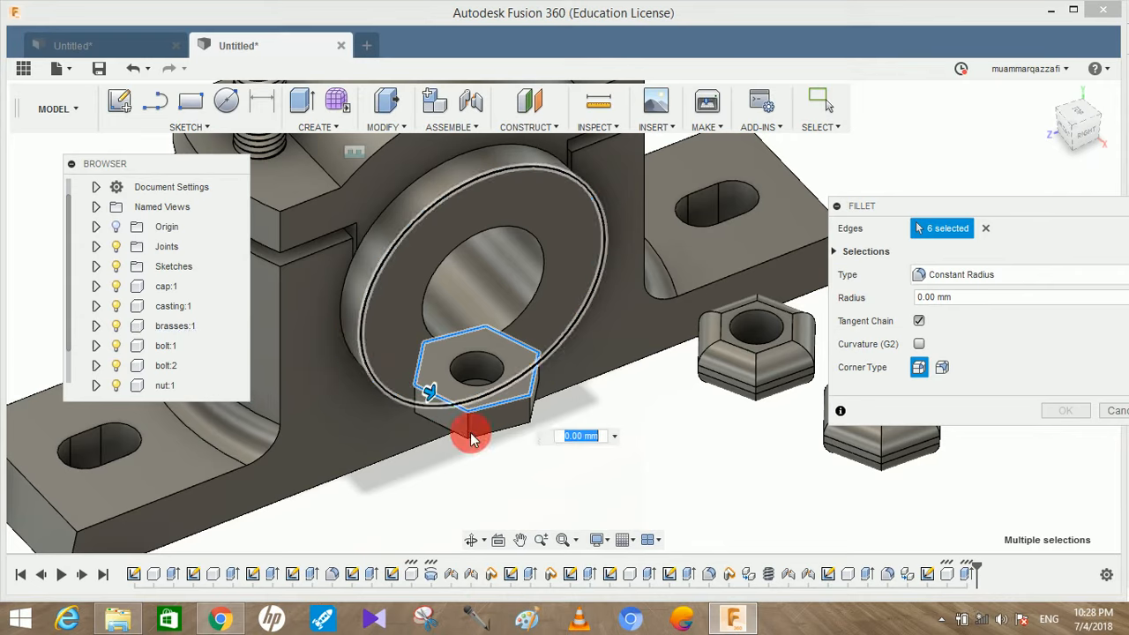
pyautogui.moveTo(482, 448)
pyautogui.keyDown('shift'); pyautogui.mouseDown(button='middle')
pyautogui.moveTo(518, 407)
pyautogui.moveTo(471, 439)
pyautogui.mouseUp(button='middle'); pyautogui.keyUp('shift')
pyautogui.click(372, 445)
pyautogui.click(435, 449)
pyautogui.keyDown('shift'); pyautogui.moveTo(434, 475); pyautogui.dragTo(680, 350, button='middle'); pyautogui.keyUp('shift')
pyautogui.click(536, 425)
pyautogui.click(578, 448)
pyautogui.click(399, 342)
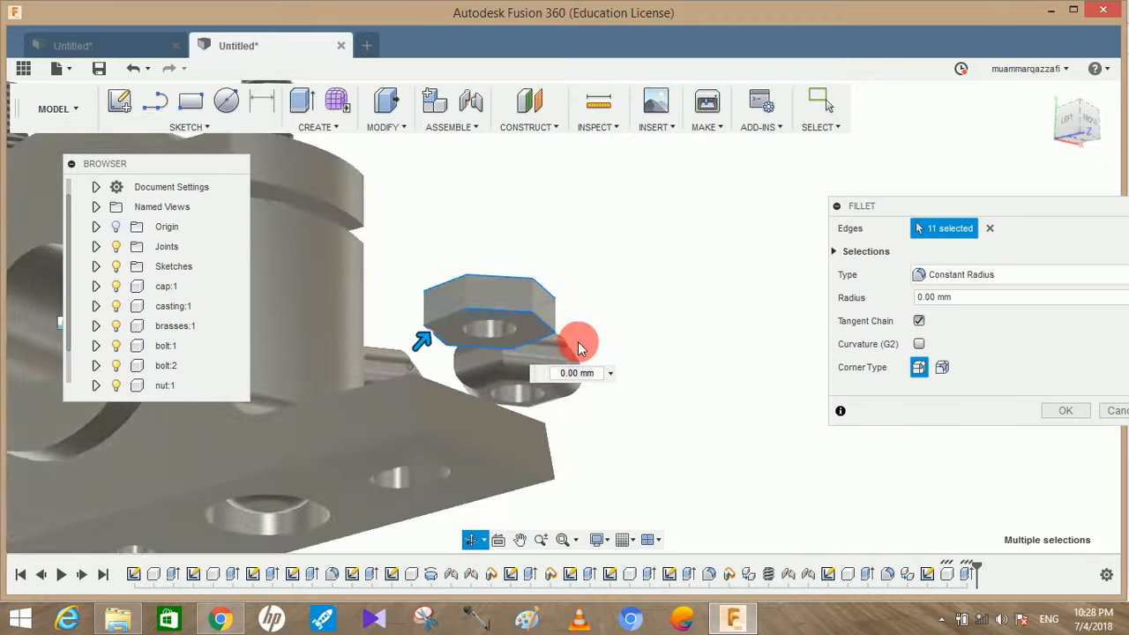
pyautogui.click(447, 320)
pyautogui.keyDown('shift'); pyautogui.moveTo(502, 332); pyautogui.dragTo(522, 411, button='middle'); pyautogui.keyUp('shift')
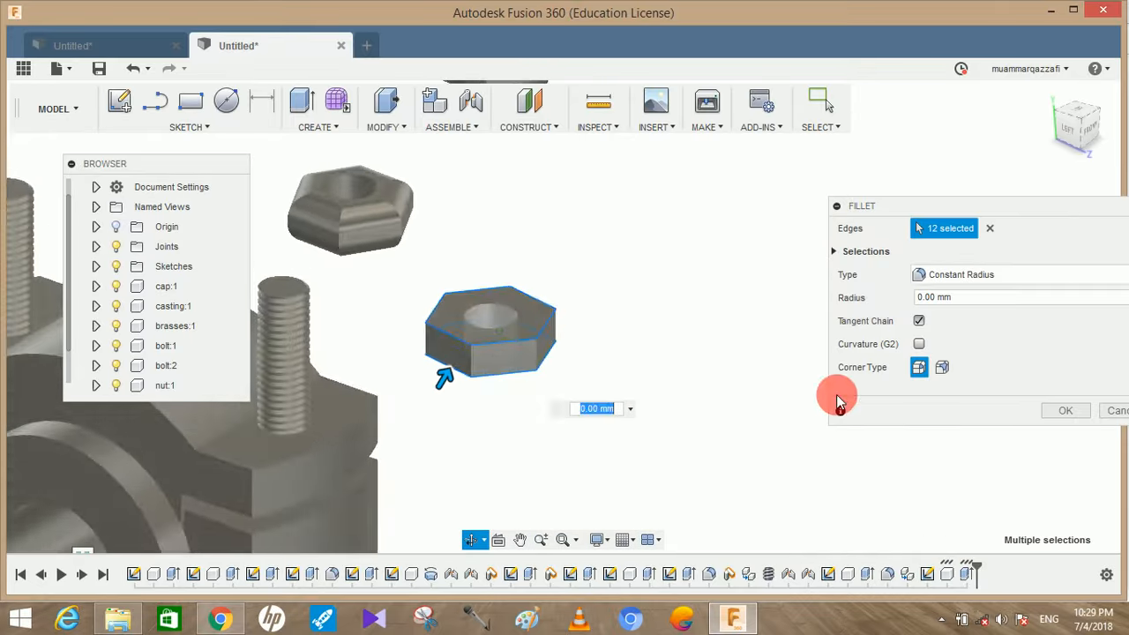
pyautogui.click(1043, 297)
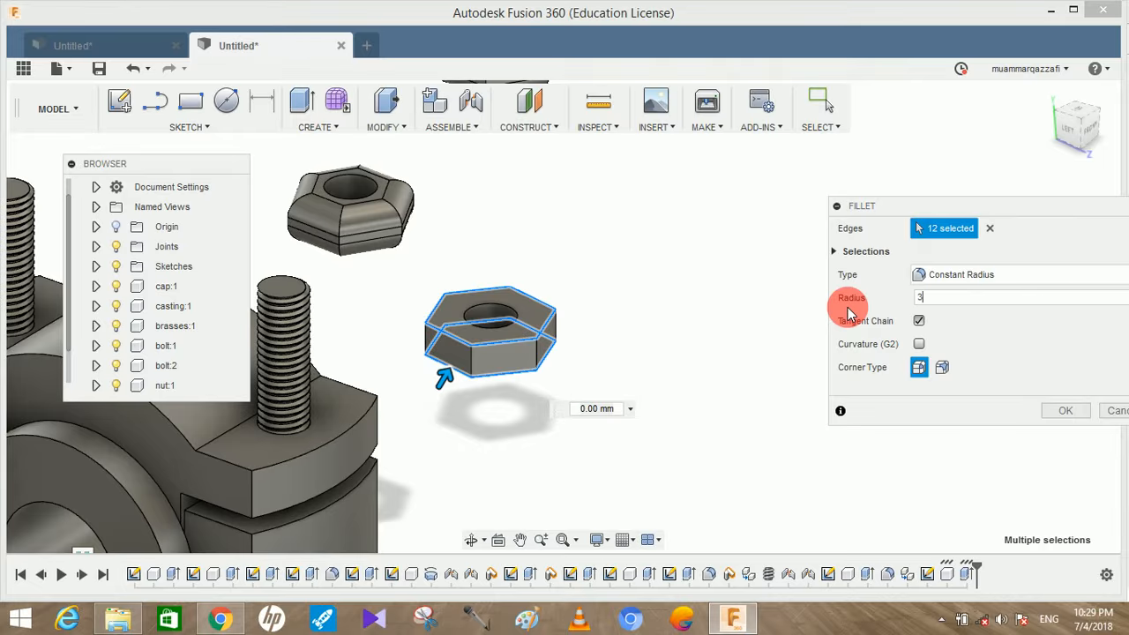
pyautogui.click(1046, 414)
# Rename the thin nut's component as lock nut
pyautogui.scroll(-2, 137, 375)
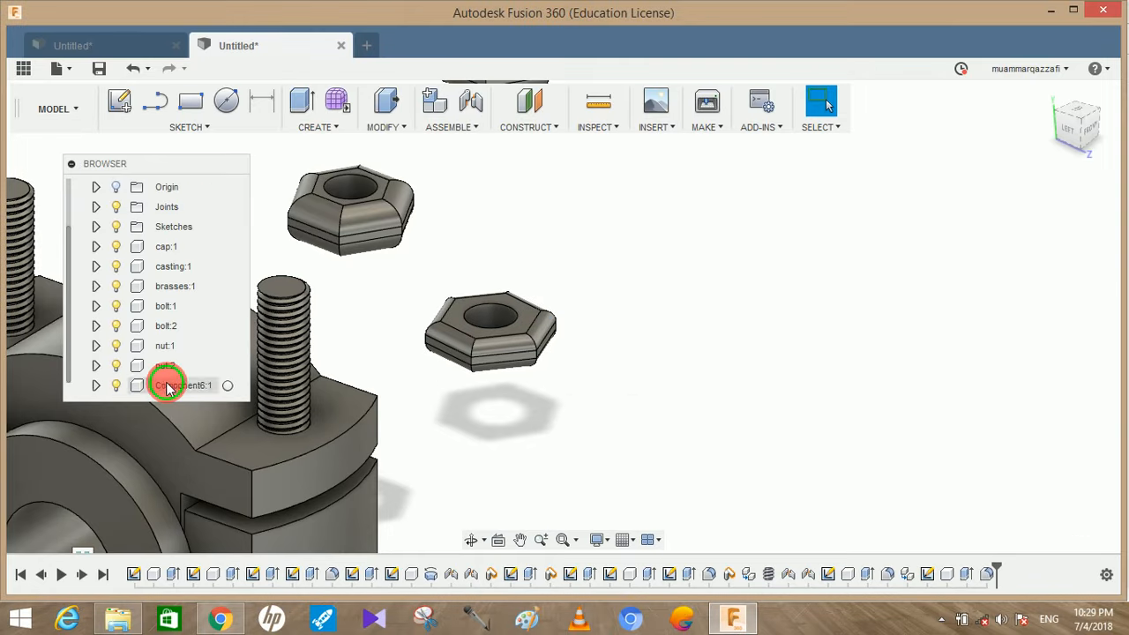
pyautogui.click(167, 386)
pyautogui.doubleClick(174, 388)
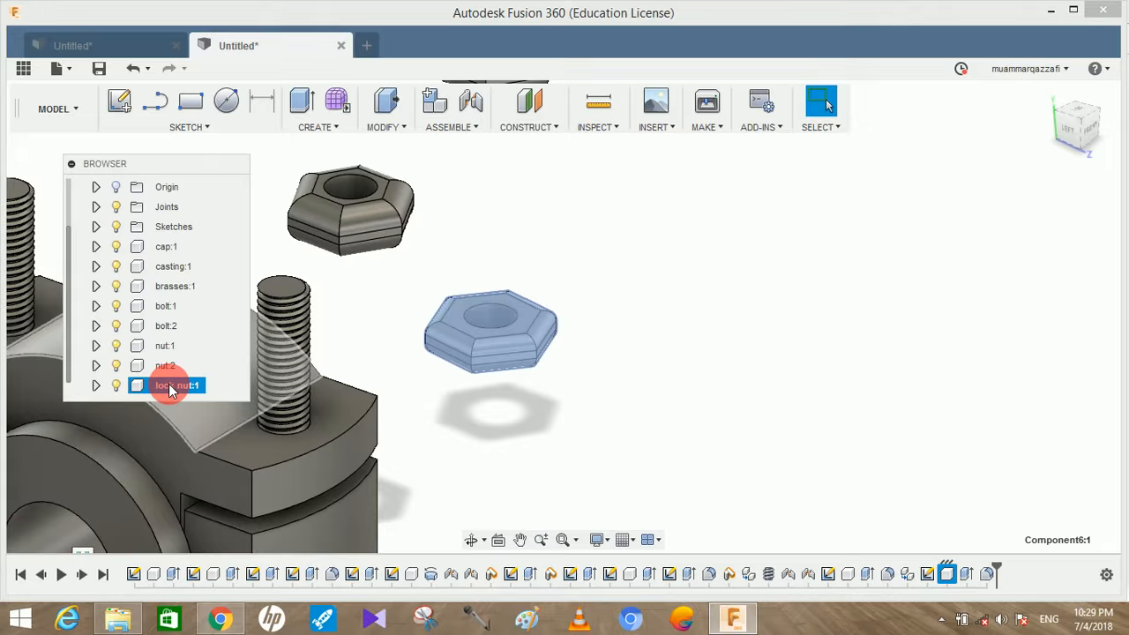
# Copy and paste the lock nut component, moving the copy clear of the original
pyautogui.rightClick(169, 385)
pyautogui.click(235, 285)
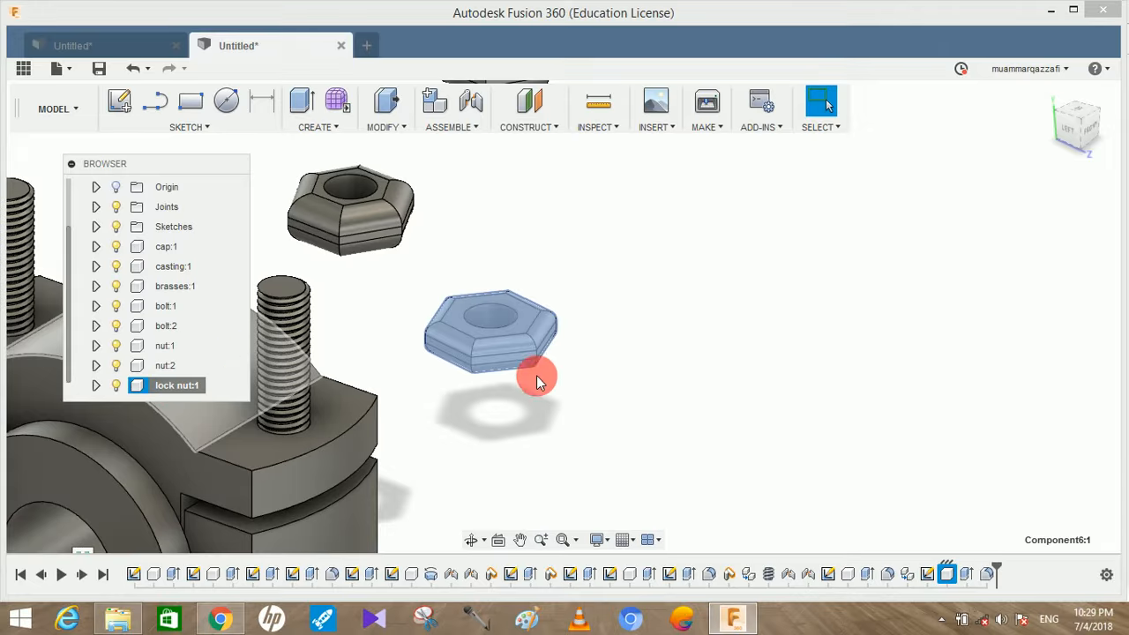
pyautogui.click(601, 371)
pyautogui.rightClick(601, 370)
pyautogui.click(575, 107)
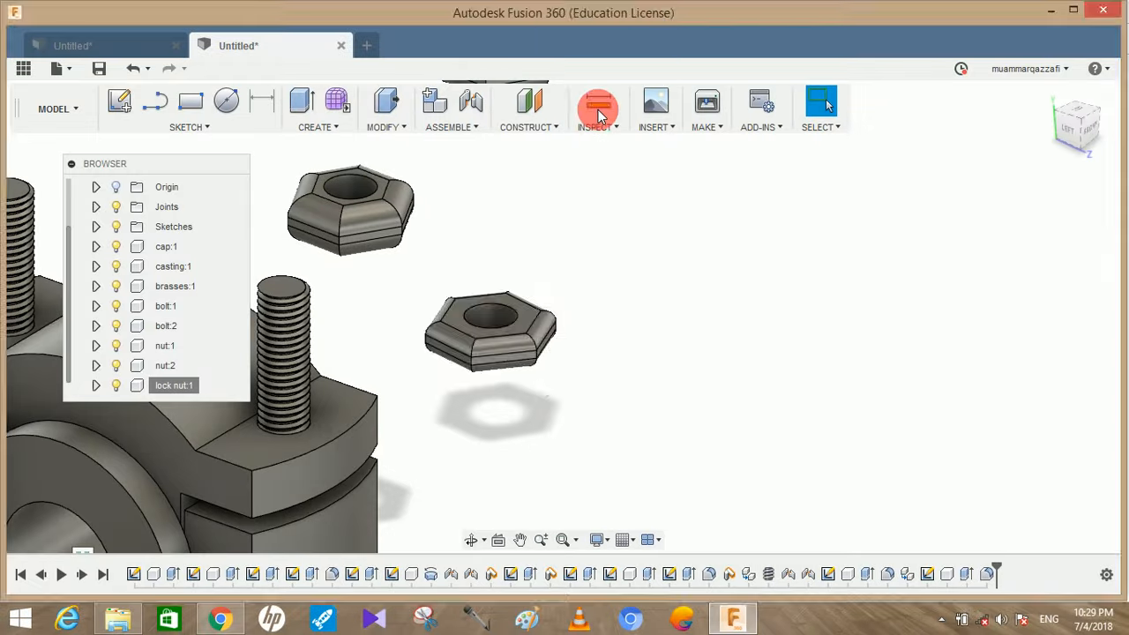
pyautogui.moveTo(517, 319); pyautogui.dragTo(650, 261)
pyautogui.click(1056, 499)
pyautogui.scroll(-4, 839, 369)
pyautogui.keyDown('shift'); pyautogui.moveTo(839, 368); pyautogui.dragTo(850, 359, button='middle'); pyautogui.keyUp('shift')
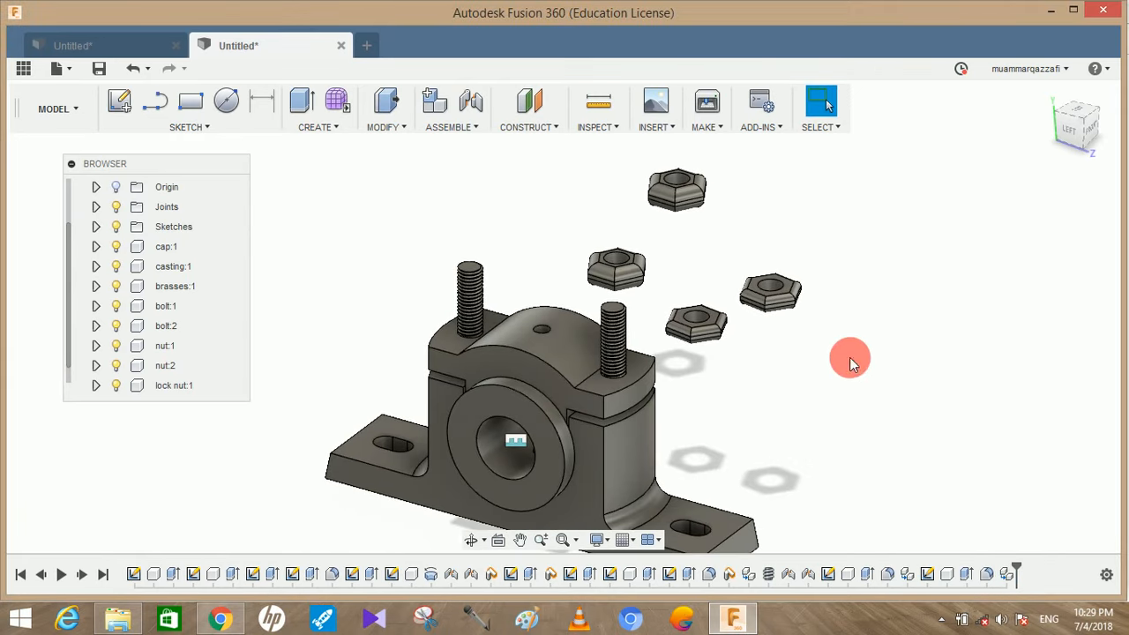
# Consult the assembly figure in the PDF and set up a Slider joint from the outermost thick nut's hole to the top of the bolt farther from the nuts
pyautogui.hotkey('alt', 'Tab')
pyautogui.scroll(15, 487, 391)
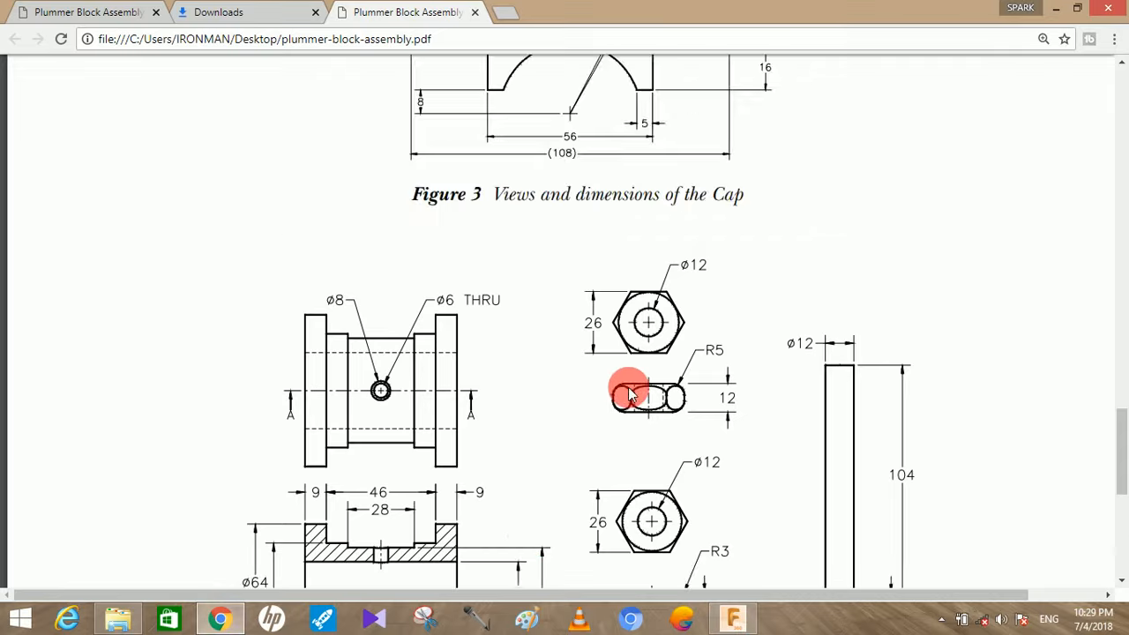
pyautogui.scroll(4, 630, 391)
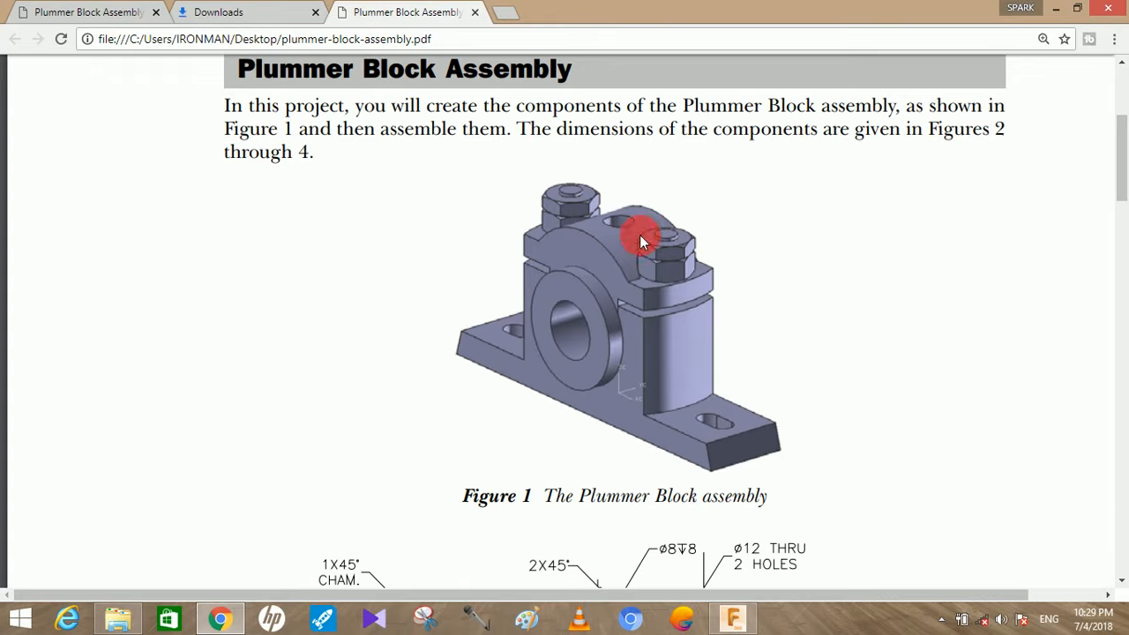
pyautogui.click(1055, 9)
pyautogui.moveTo(743, 201); pyautogui.dragTo(755, 219, button='middle')
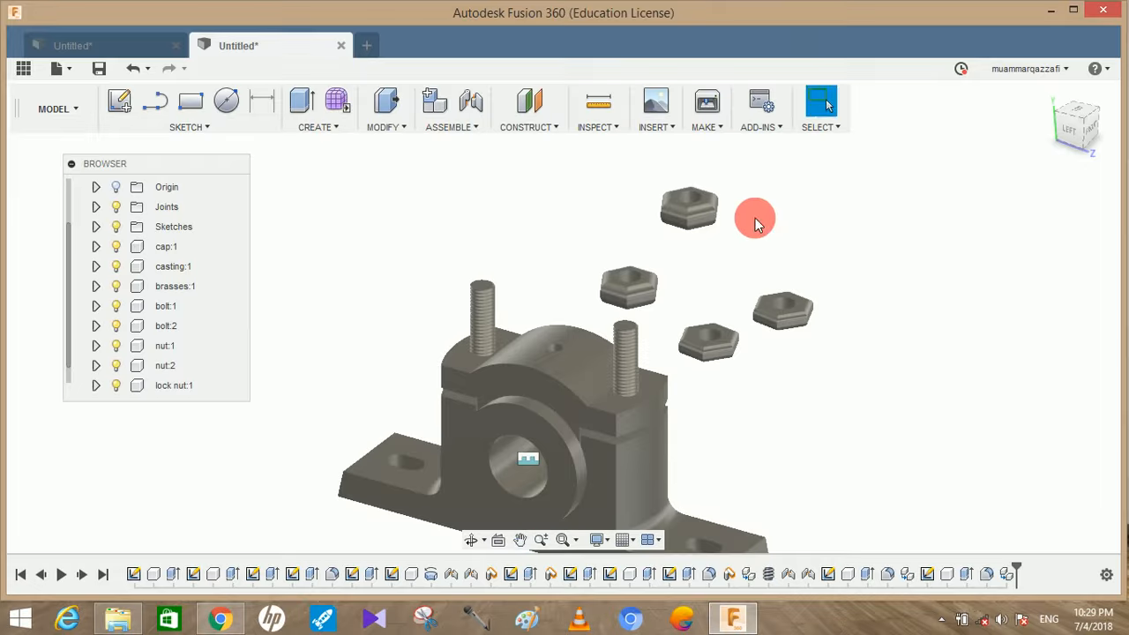
pyautogui.click(477, 104)
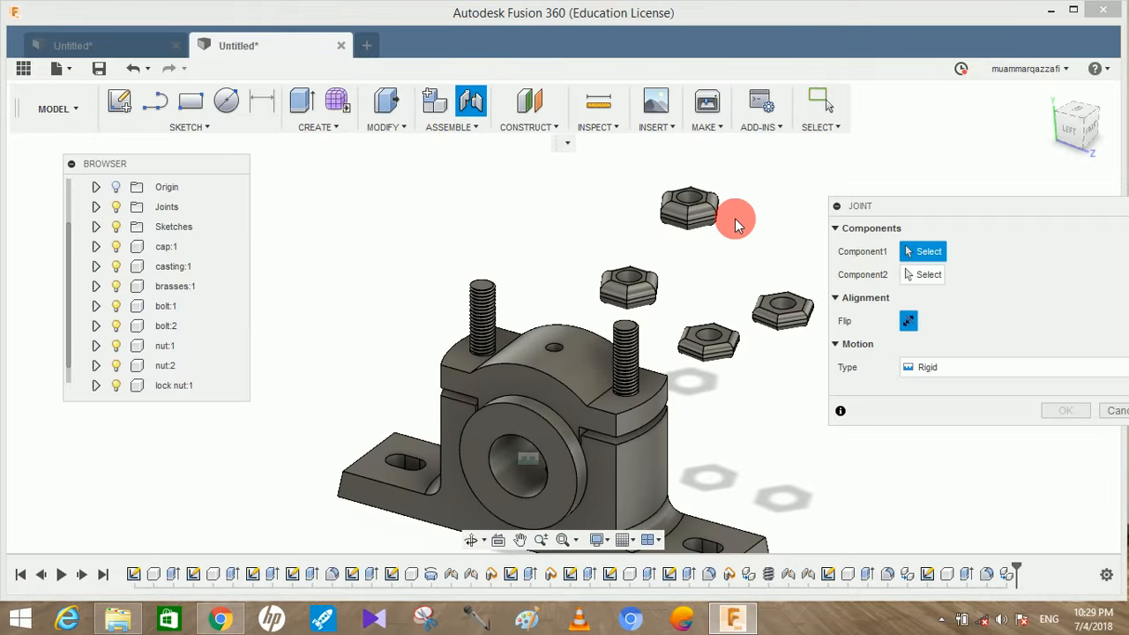
pyautogui.scroll(3, 719, 212)
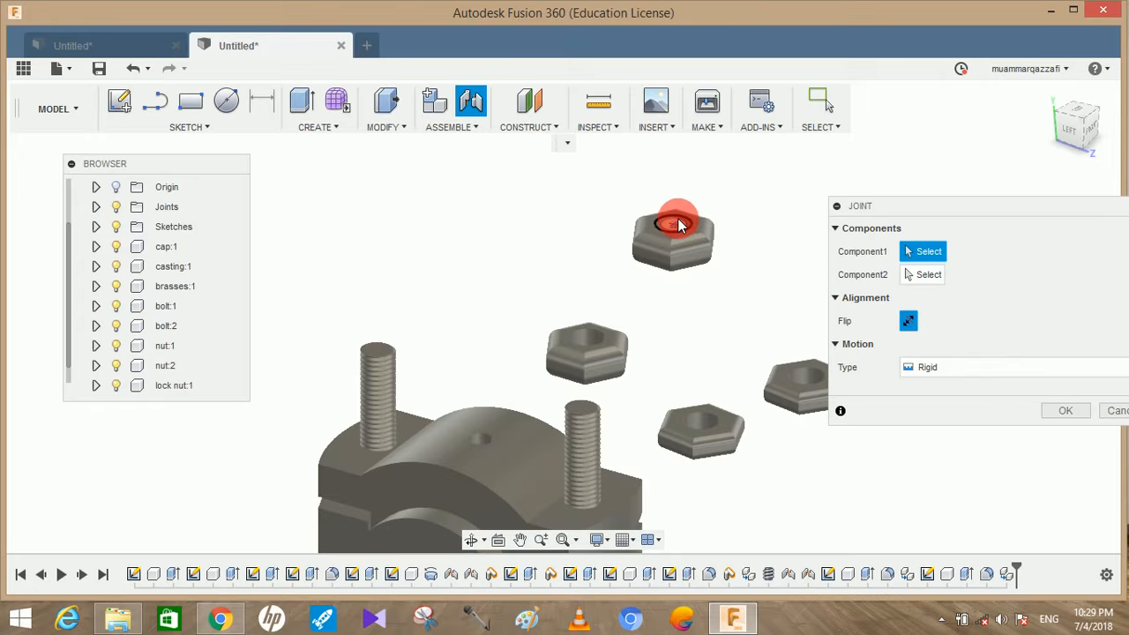
pyautogui.click(679, 225)
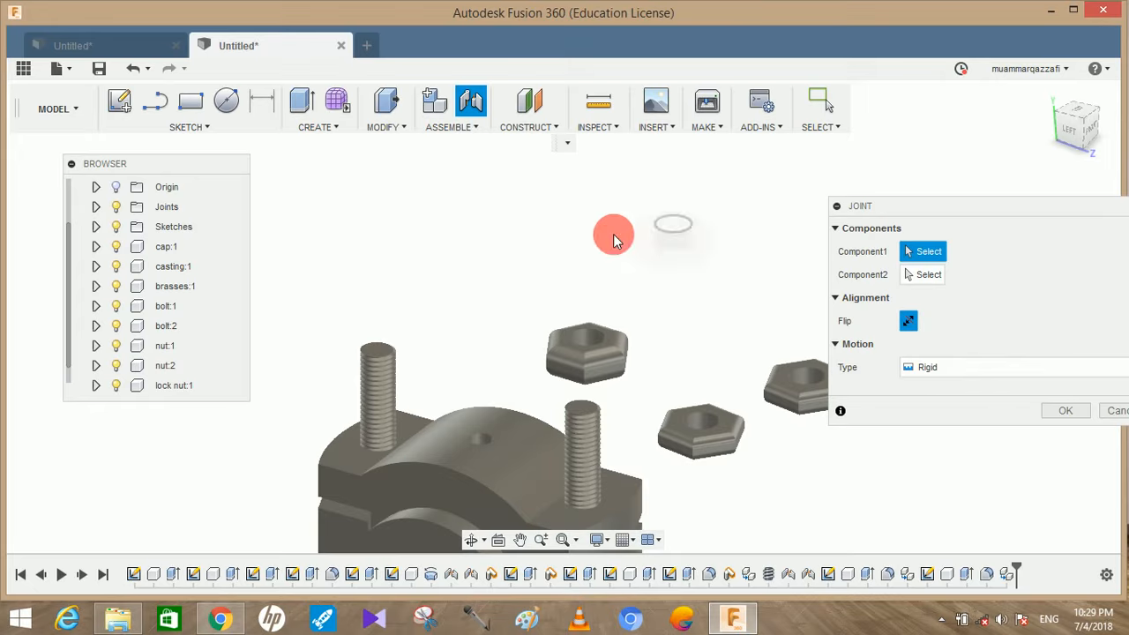
pyautogui.click(375, 355)
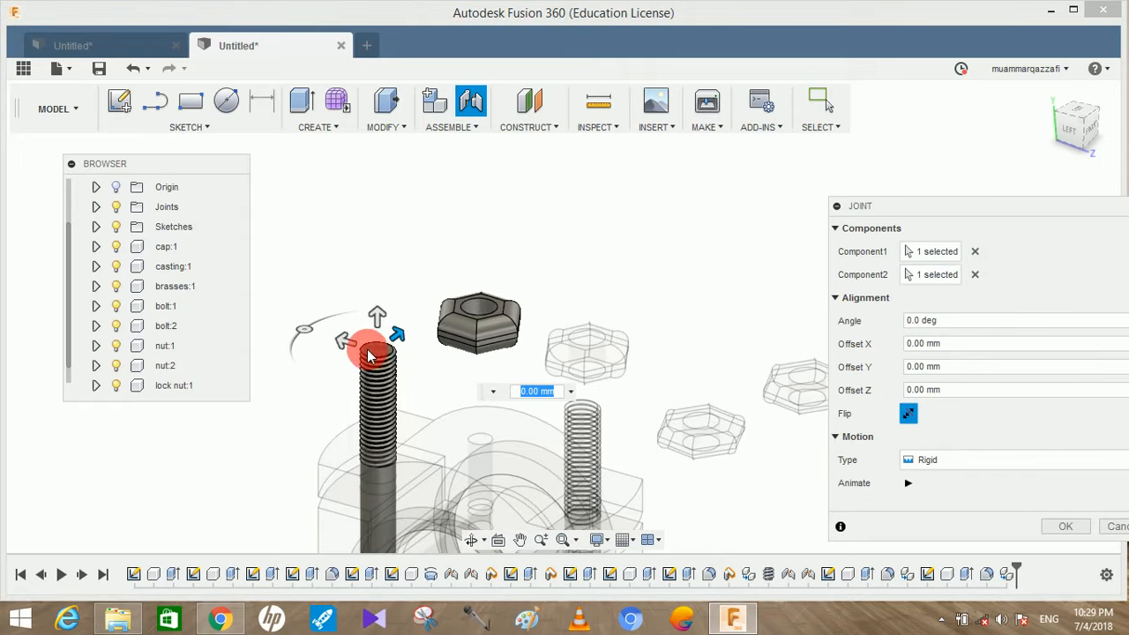
pyautogui.click(1014, 466)
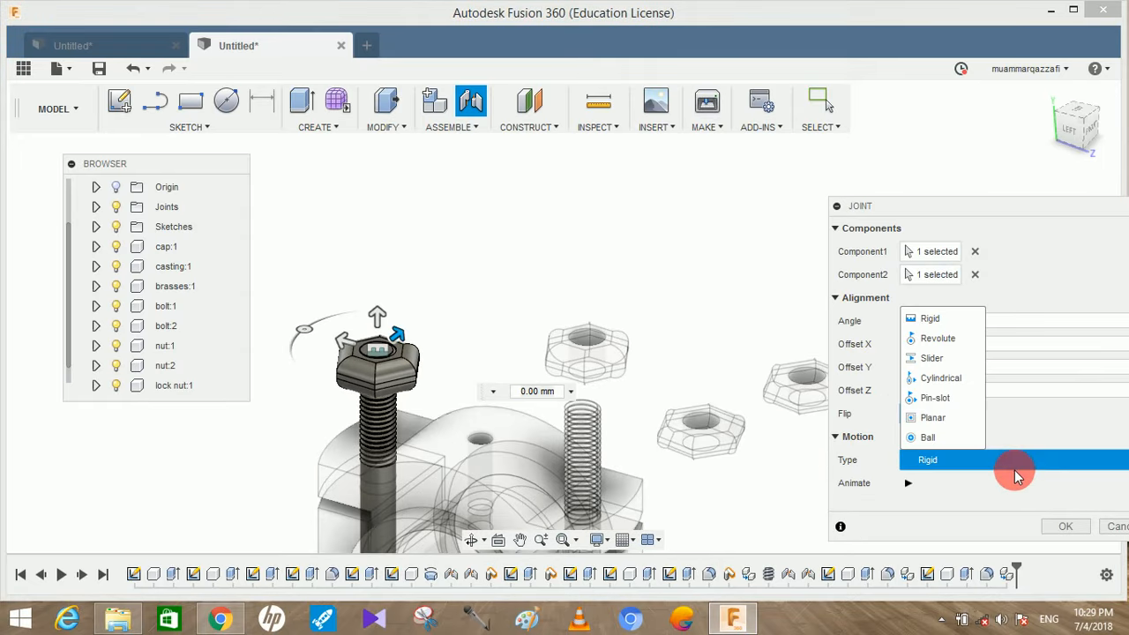
pyautogui.click(959, 361)
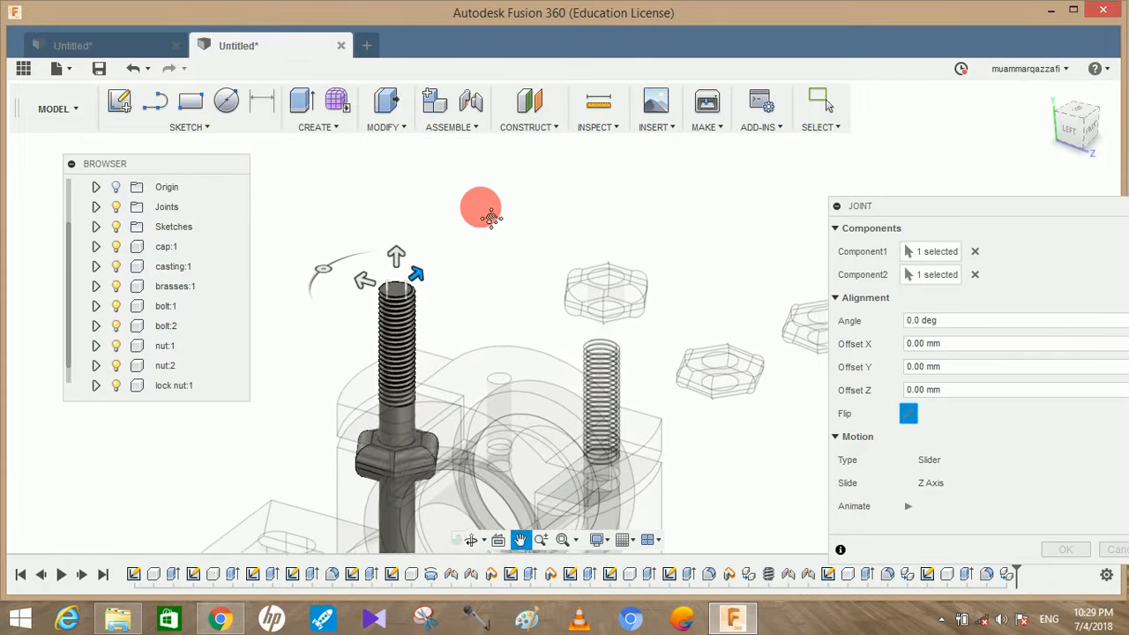
# Set the nut joint's Z offset to -18 mm and complete the joint
pyautogui.click(1074, 143)
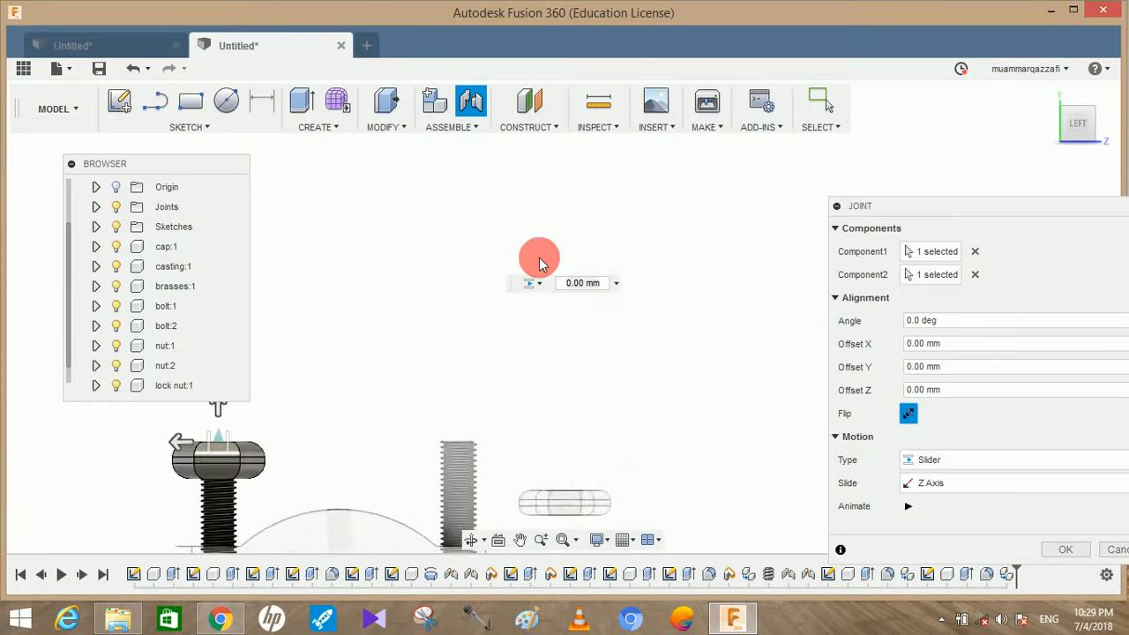
pyautogui.moveTo(500, 238); pyautogui.dragTo(505, 296)
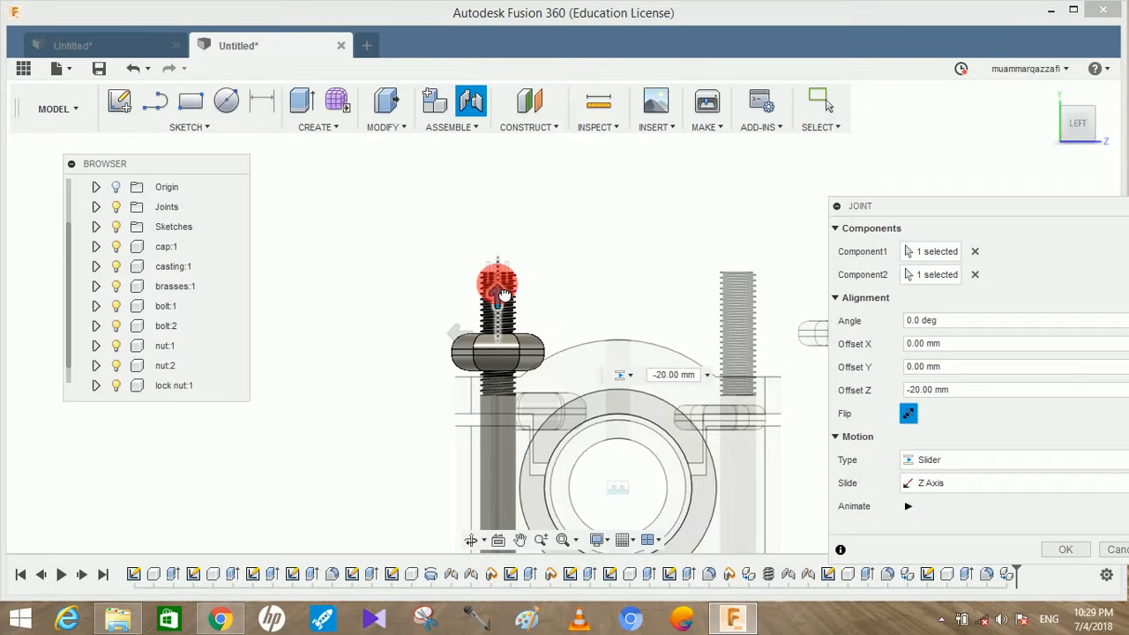
pyautogui.moveTo(959, 394); pyautogui.dragTo(861, 399)
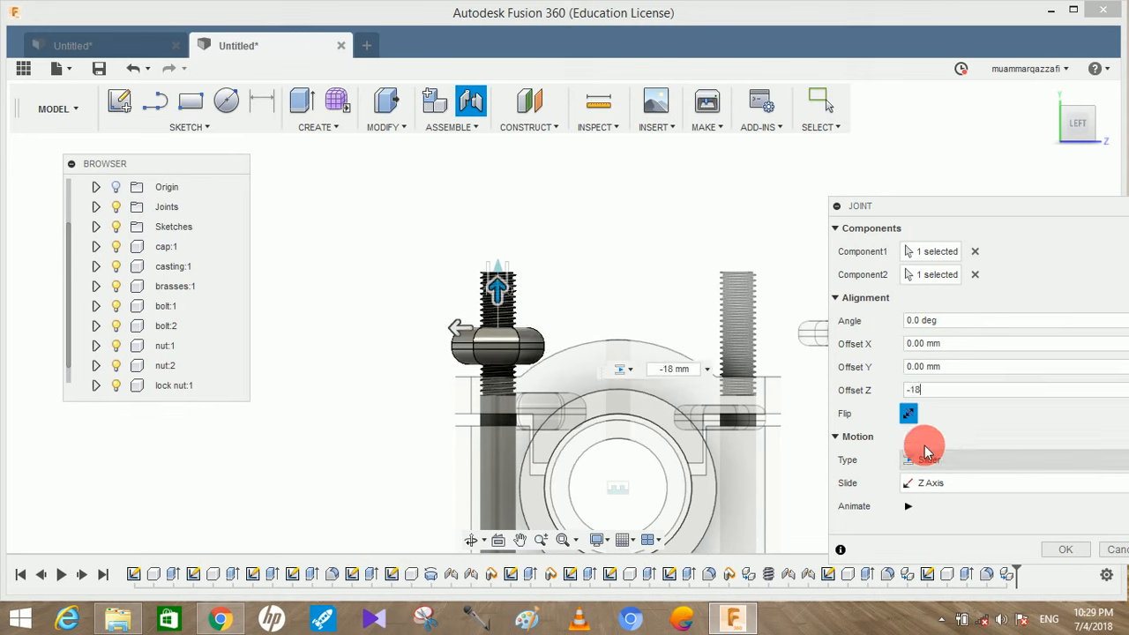
pyautogui.click(1065, 549)
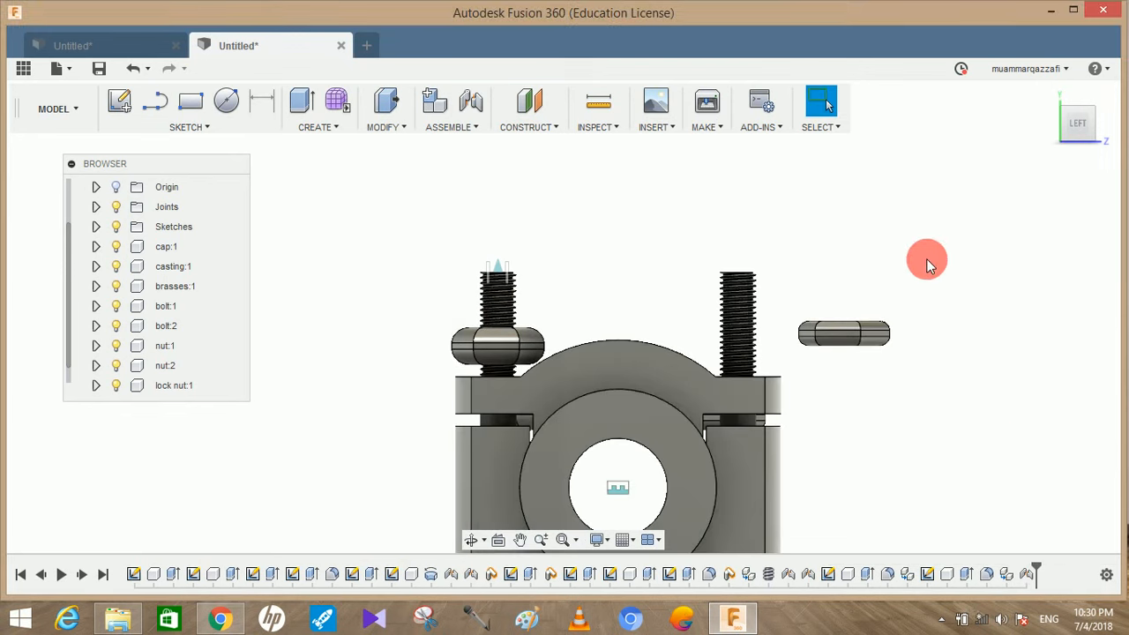
# Join the remaining thick nut's hole to the top of the other bolt with a Slider joint at a -18 mm Z offset
pyautogui.keyDown('shift'); pyautogui.moveTo(622, 185); pyautogui.dragTo(563, 224, button='middle'); pyautogui.keyUp('shift')
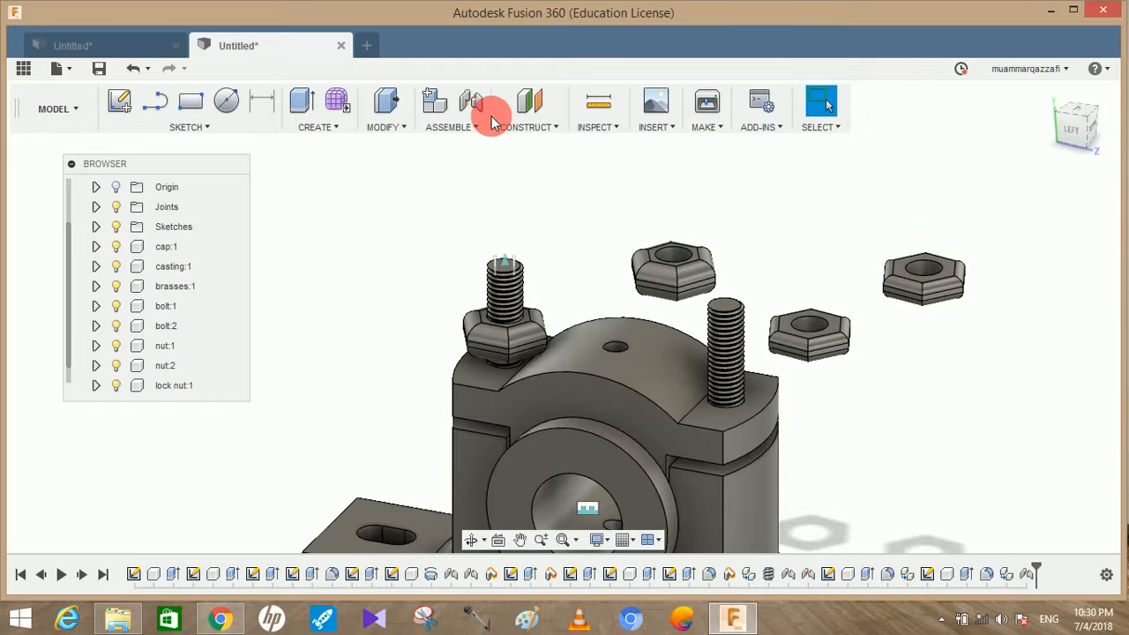
pyautogui.click(473, 104)
pyautogui.click(654, 251)
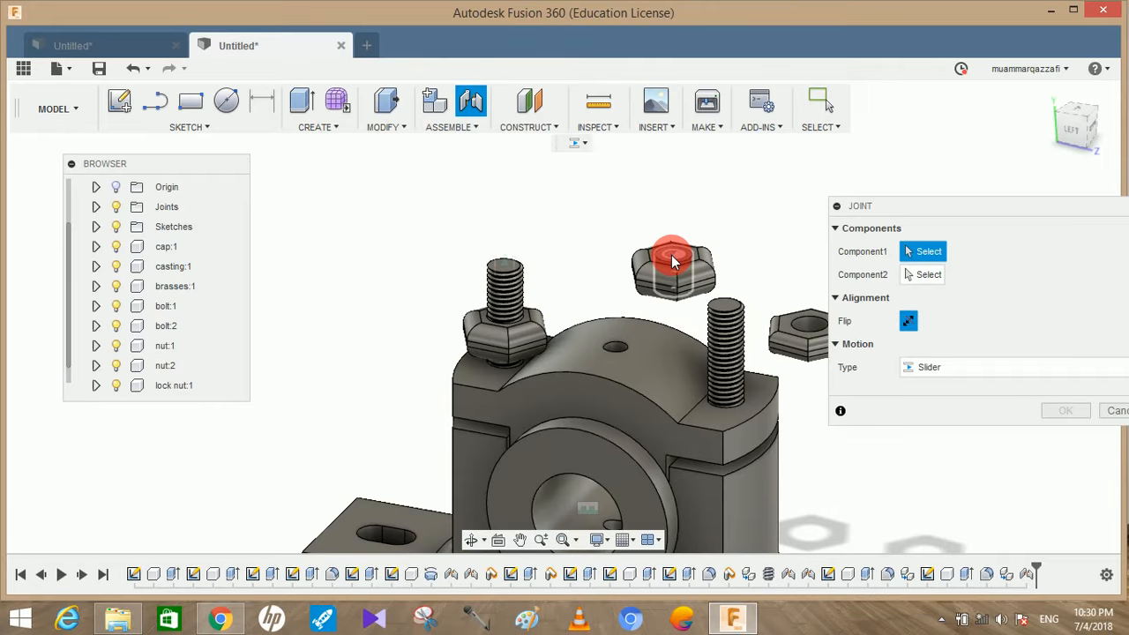
pyautogui.click(726, 307)
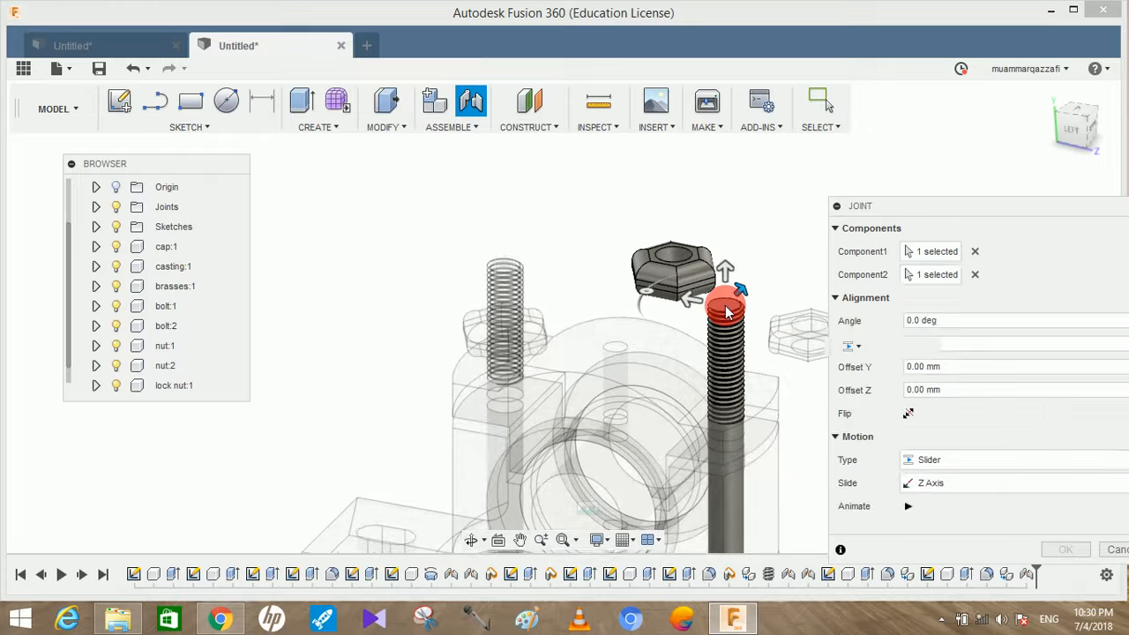
pyautogui.moveTo(727, 274); pyautogui.dragTo(727, 305)
pyautogui.click(985, 395)
pyautogui.moveTo(985, 400); pyautogui.dragTo(883, 397)
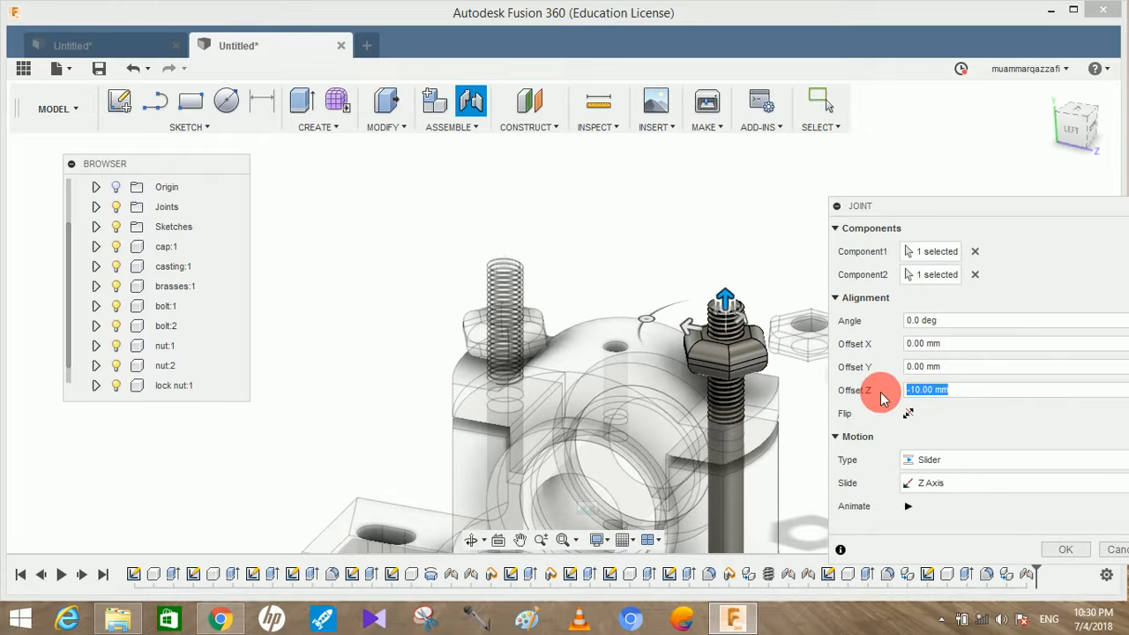
pyautogui.write('-18')
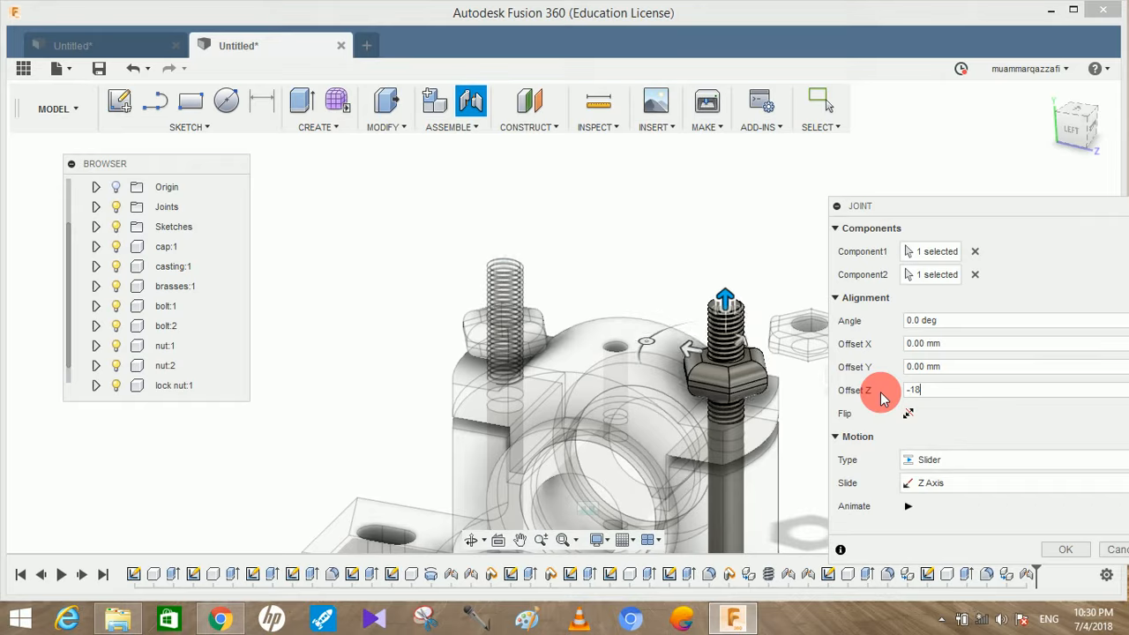
pyautogui.press('Return')
pyautogui.click(1079, 138)
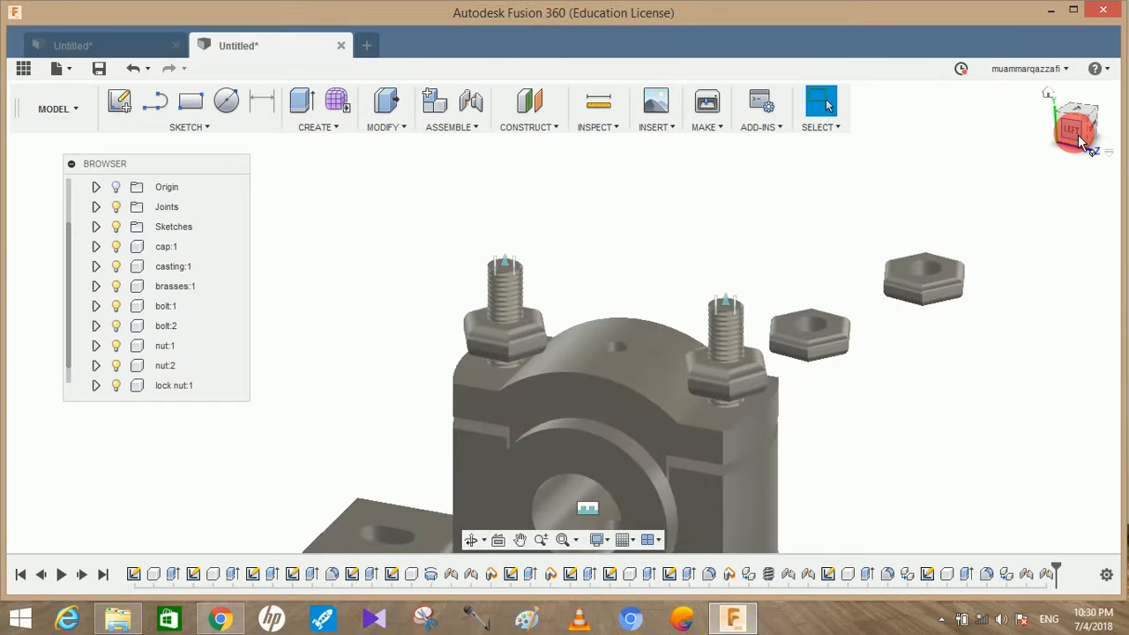
pyautogui.moveTo(674, 372); pyautogui.dragTo(731, 328, button='middle')
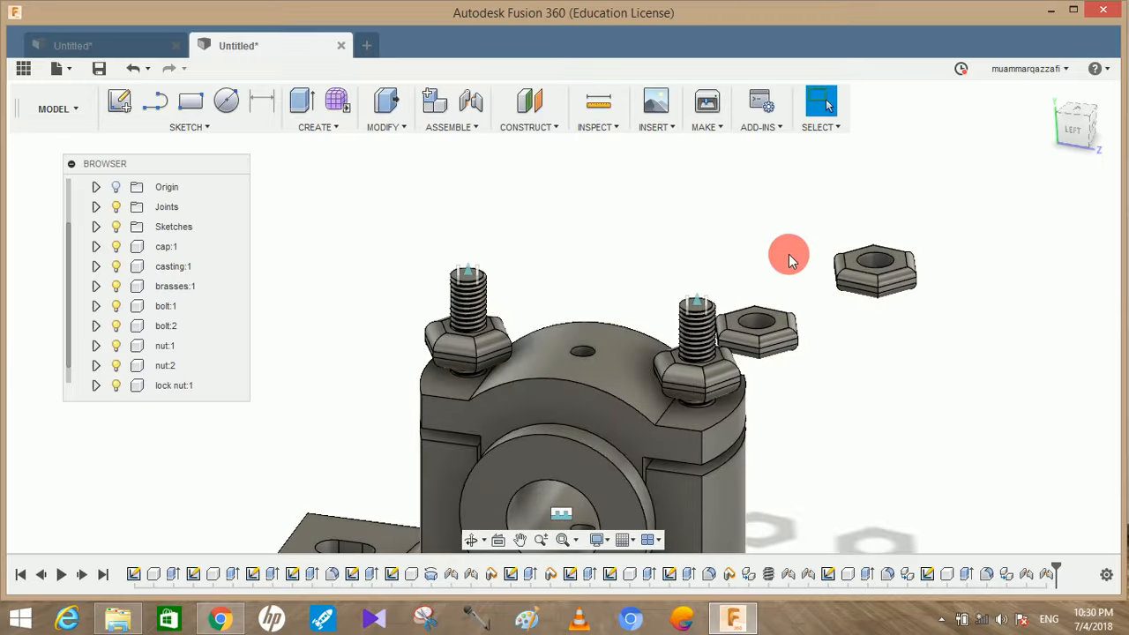
# Join the nearer loose lock nut's hole to the top of the farther bolt with a Slider joint at a -10 mm Z offset
pyautogui.moveTo(759, 265); pyautogui.dragTo(688, 244, button='middle')
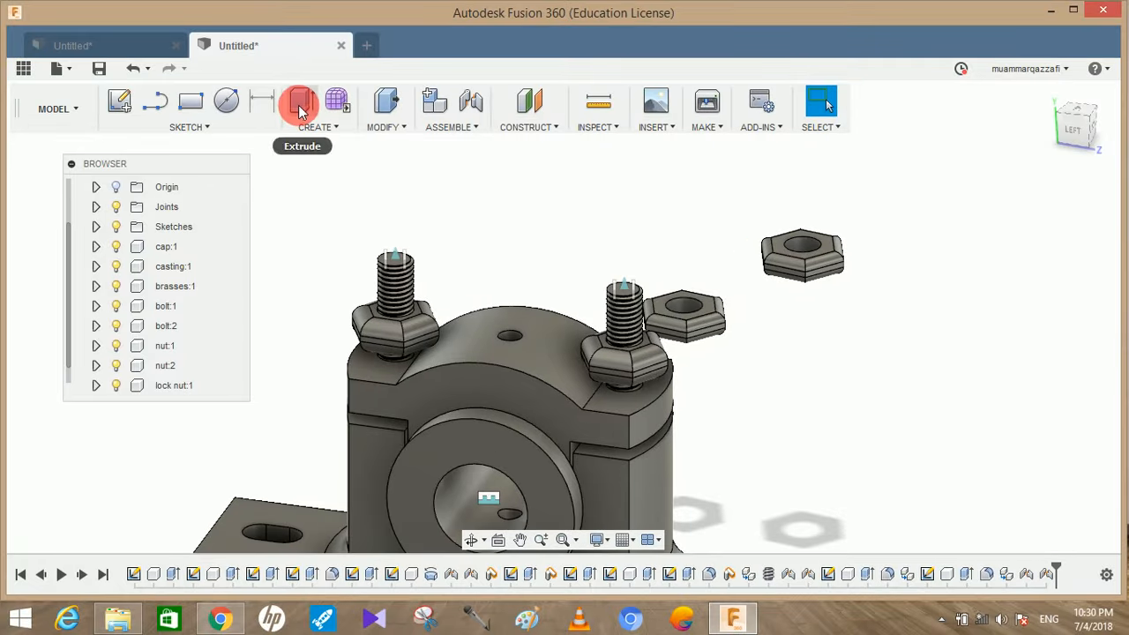
pyautogui.click(477, 116)
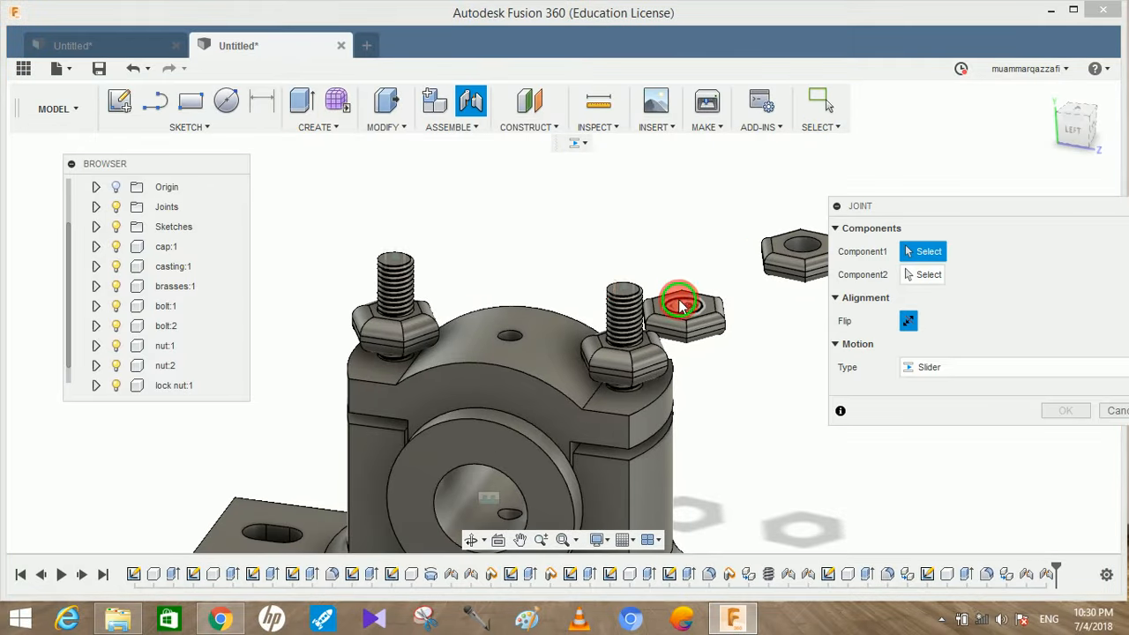
pyautogui.click(682, 304)
pyautogui.click(394, 264)
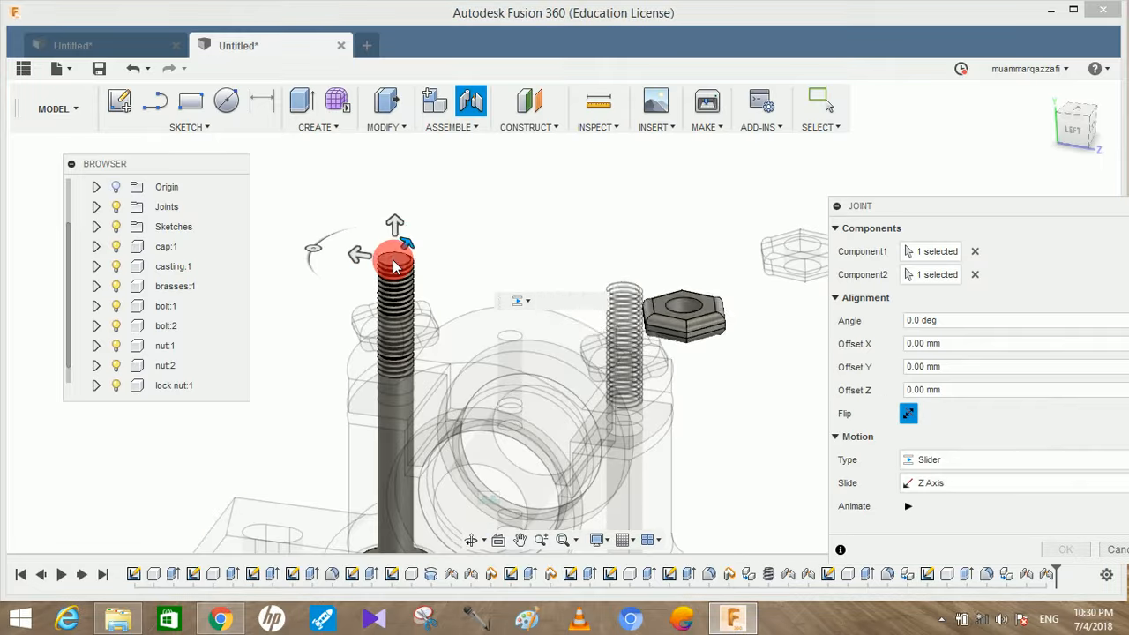
pyautogui.moveTo(395, 224); pyautogui.dragTo(396, 254)
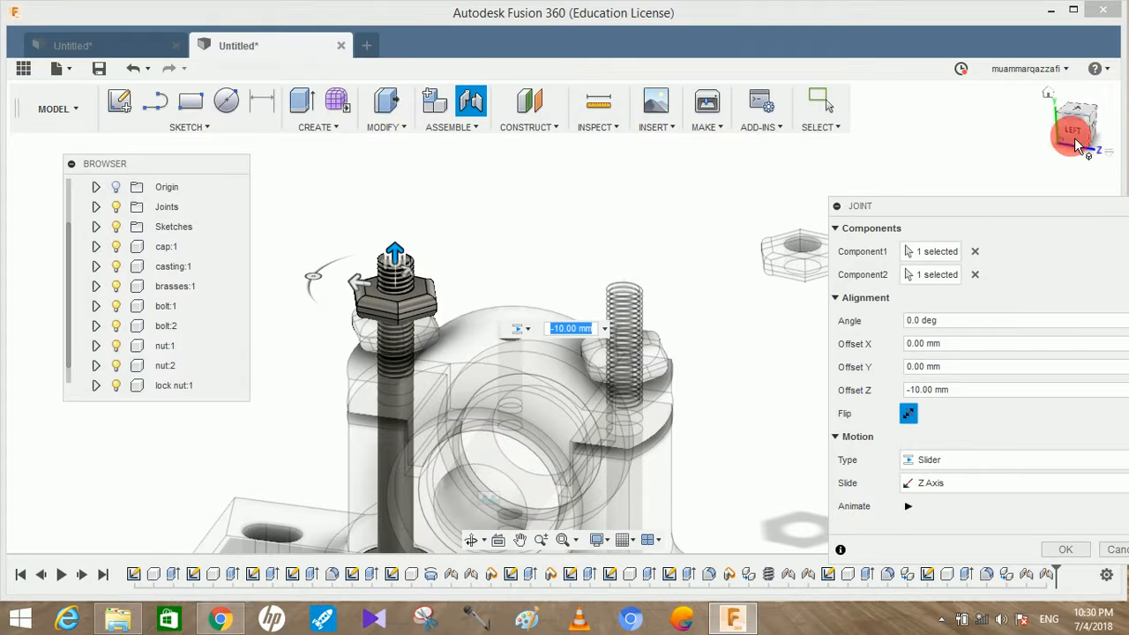
pyautogui.click(1075, 128)
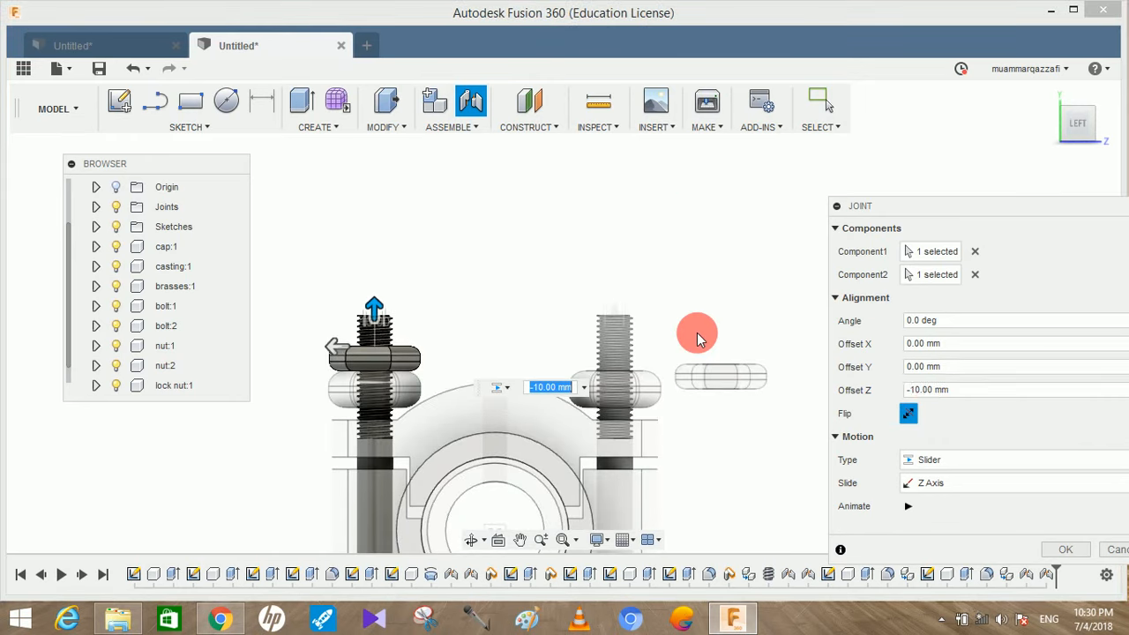
pyautogui.press('Return')
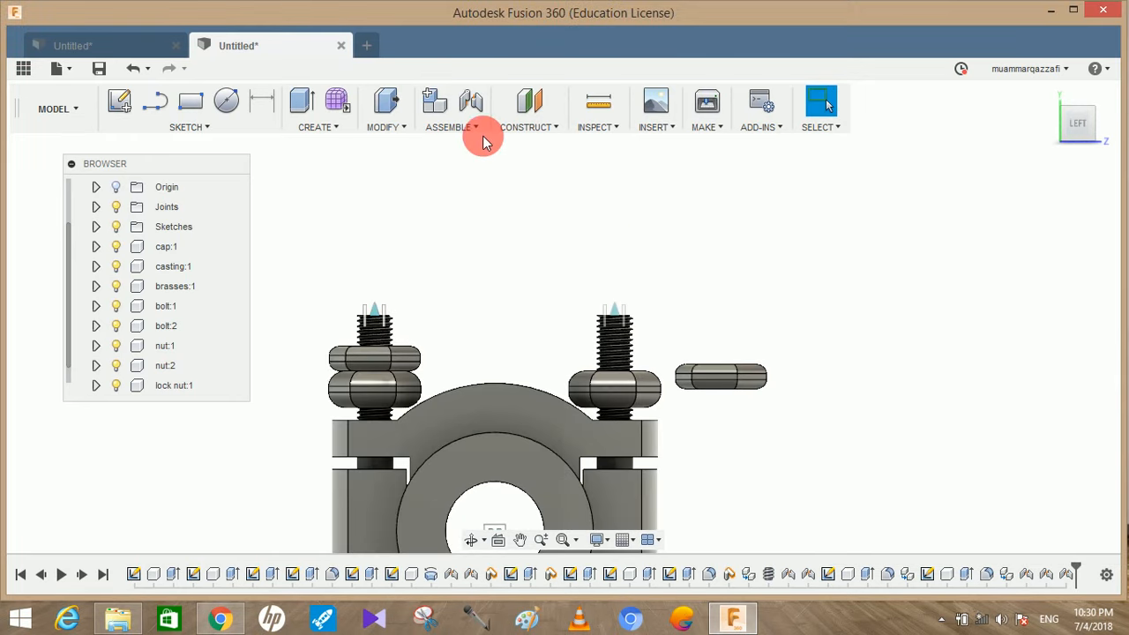
# Join the remaining lock nut's hole to the top of the other bolt with a Slider joint at a -10 mm Z offset
pyautogui.click(451, 117)
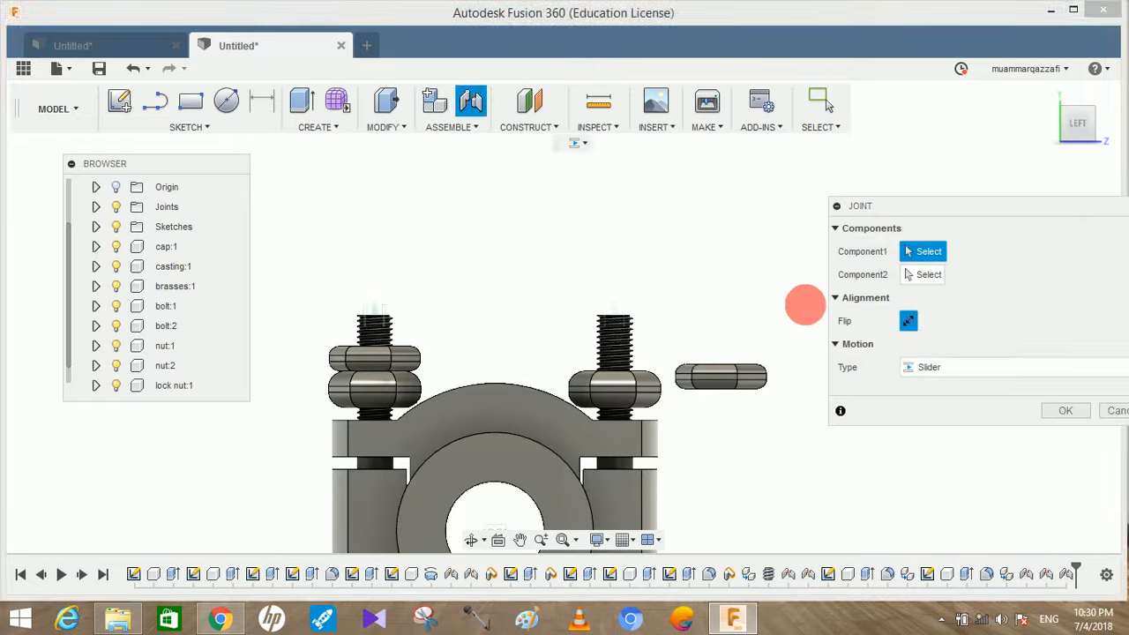
pyautogui.keyDown('shift'); pyautogui.moveTo(803, 303); pyautogui.dragTo(806, 366, button='middle'); pyautogui.keyUp('shift')
pyautogui.click(728, 350)
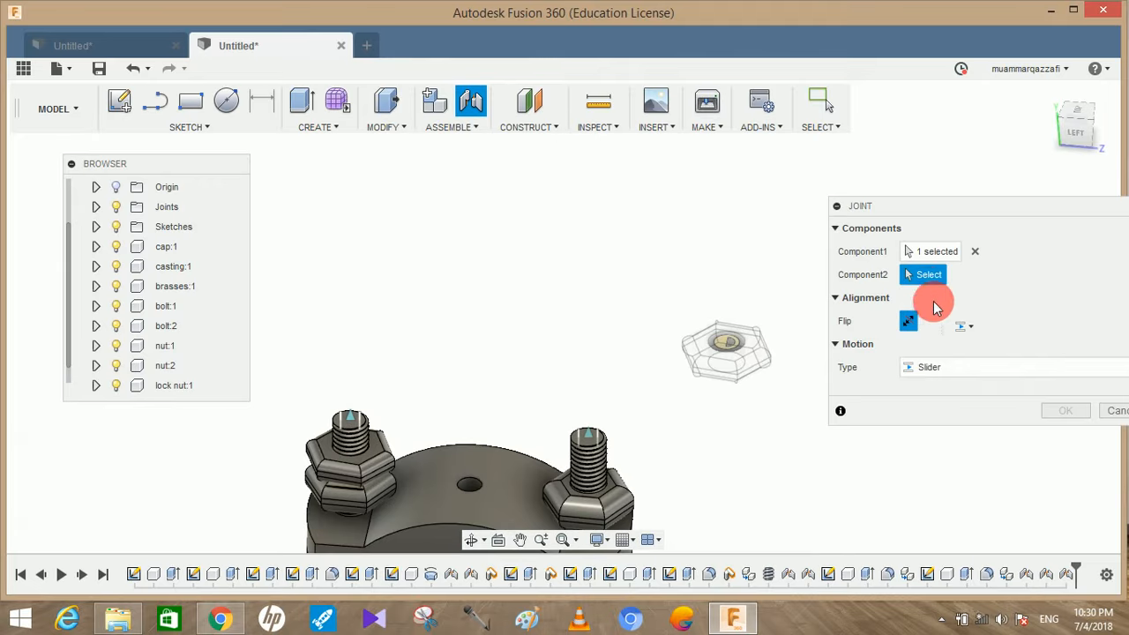
pyautogui.click(587, 444)
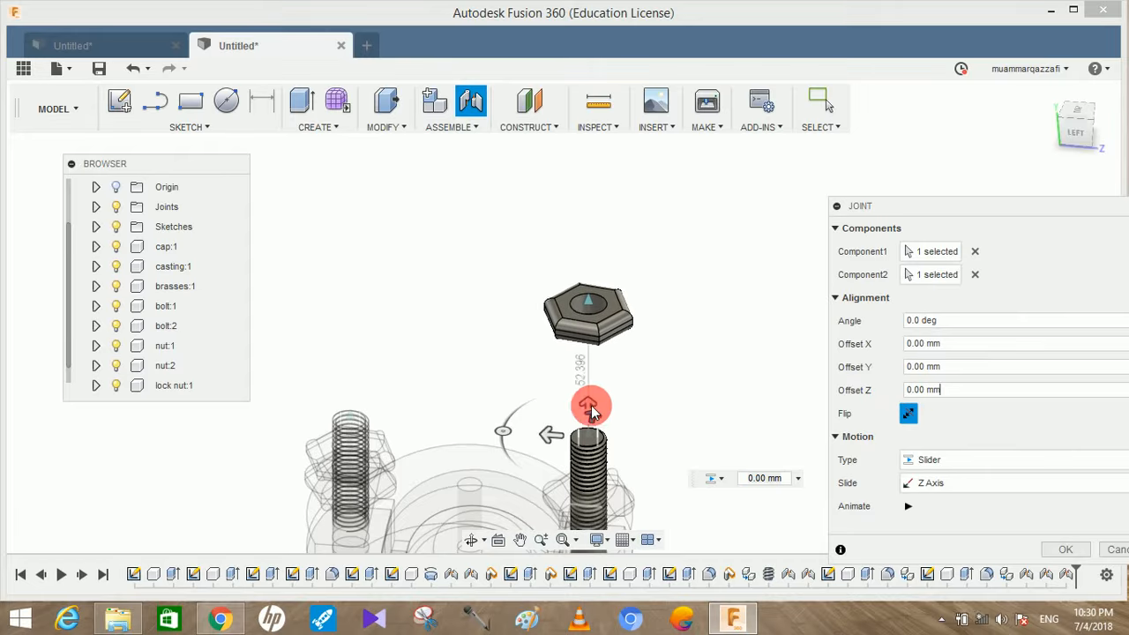
pyautogui.moveTo(591, 411); pyautogui.dragTo(591, 435)
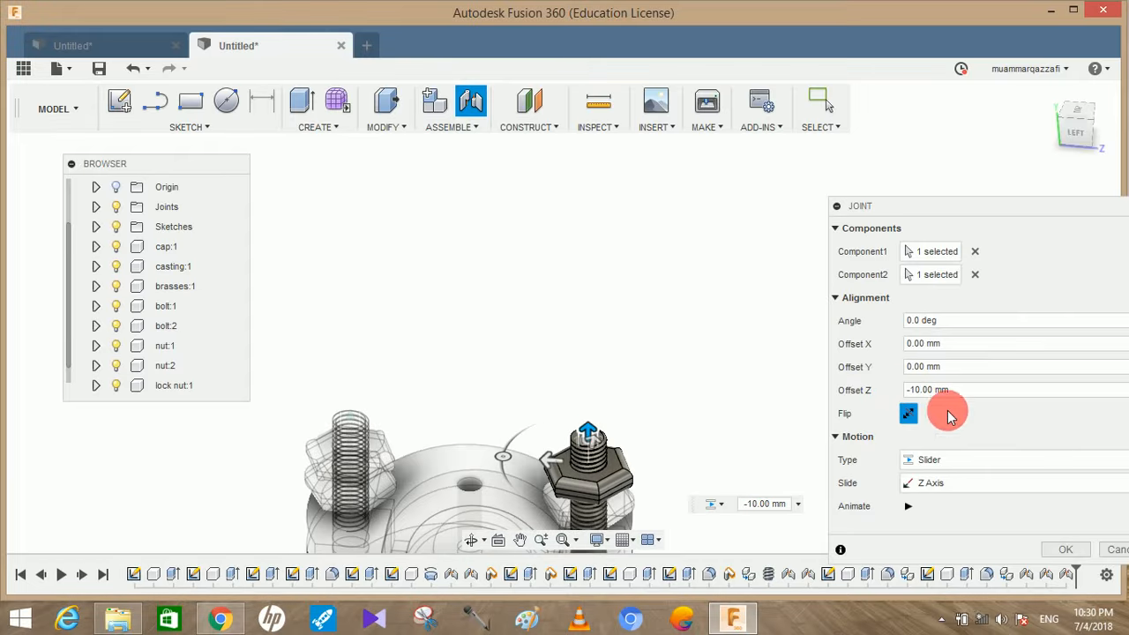
pyautogui.click(1067, 550)
# Apply the opaque Plastic - Glossy (Green) appearance from the Fusion 360 library to the casting
pyautogui.scroll(-3, 769, 360)
pyautogui.keyDown('shift'); pyautogui.moveTo(792, 341); pyautogui.dragTo(847, 335, button='middle'); pyautogui.keyUp('shift')
pyautogui.moveTo(803, 371); pyautogui.dragTo(777, 433, button='middle')
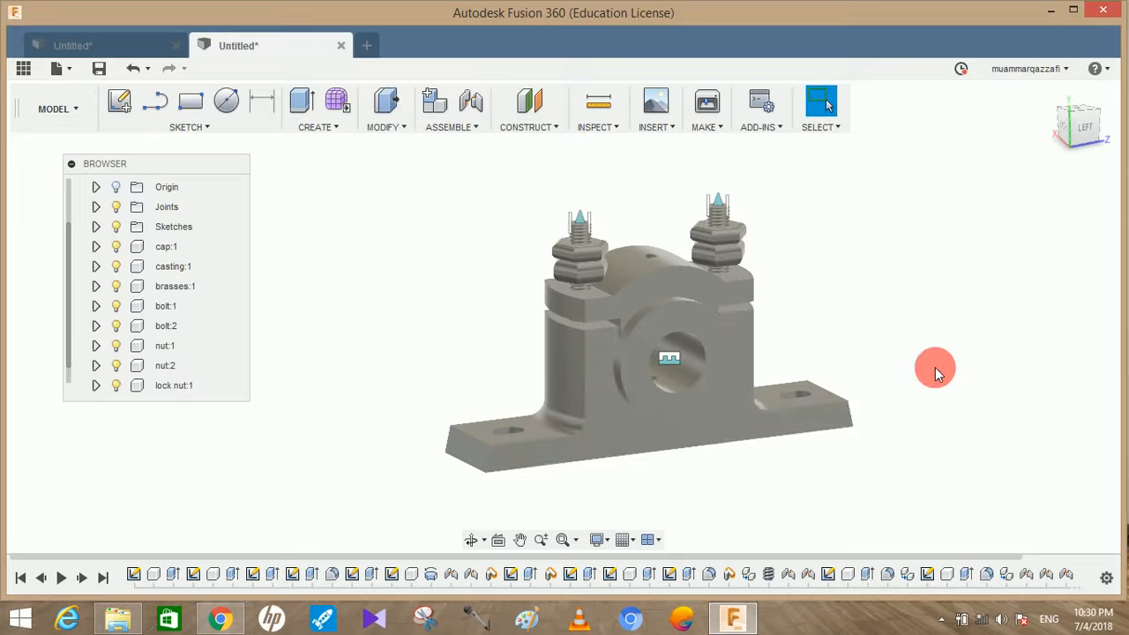
pyautogui.keyDown('shift'); pyautogui.moveTo(903, 363); pyautogui.dragTo(865, 445, button='middle'); pyautogui.keyUp('shift')
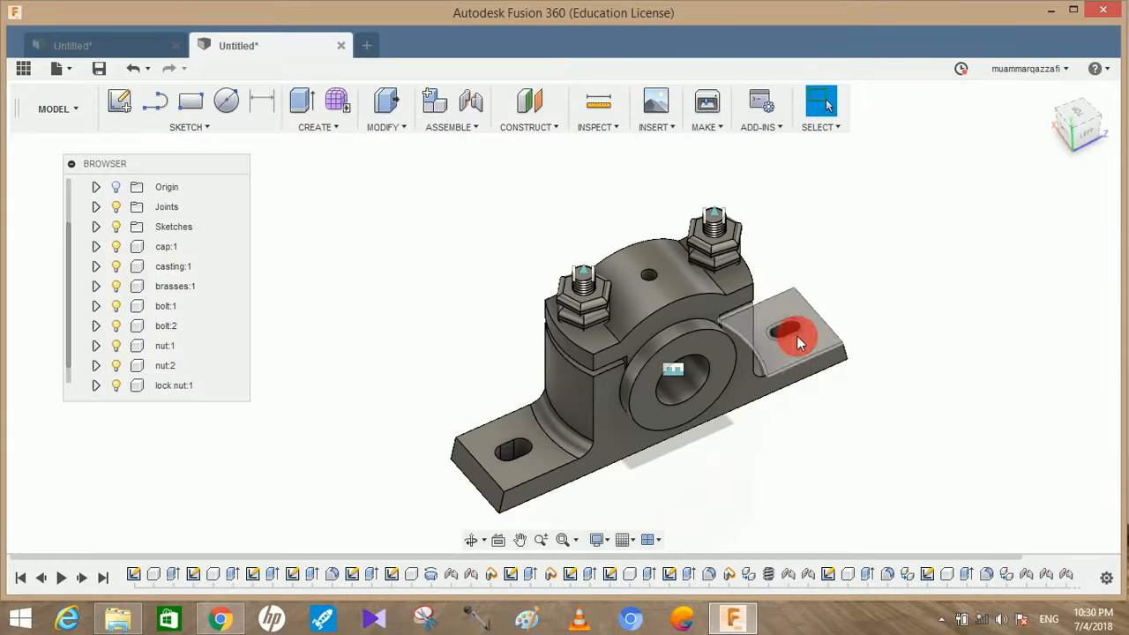
pyautogui.keyDown('shift'); pyautogui.moveTo(811, 374); pyautogui.dragTo(875, 174, button='middle'); pyautogui.keyUp('shift')
pyautogui.rightClick(874, 174)
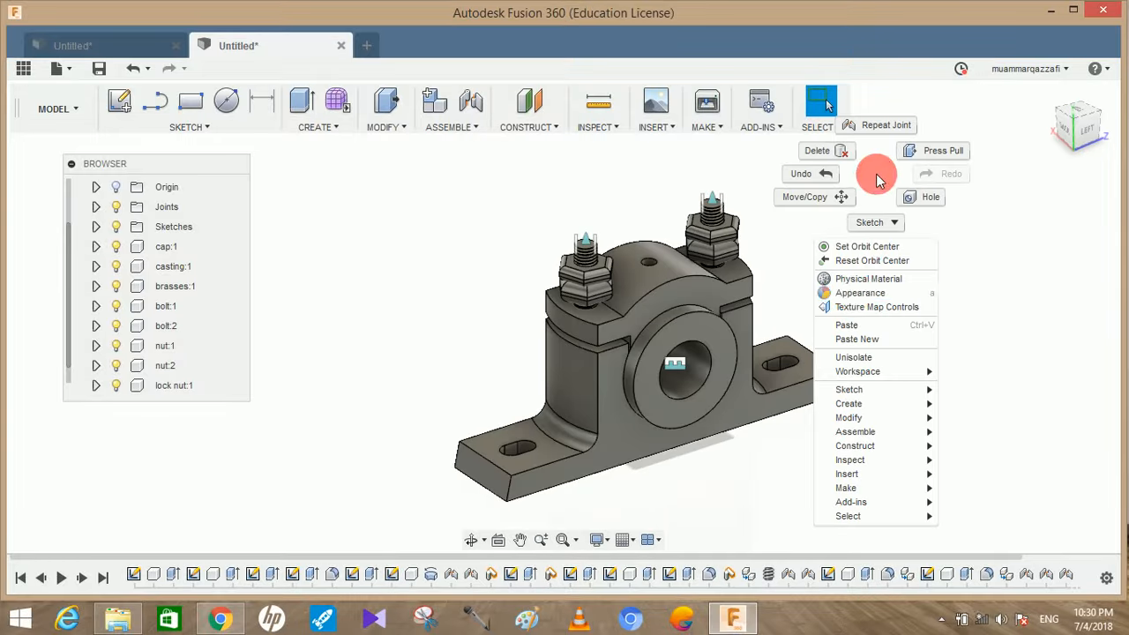
pyautogui.click(853, 292)
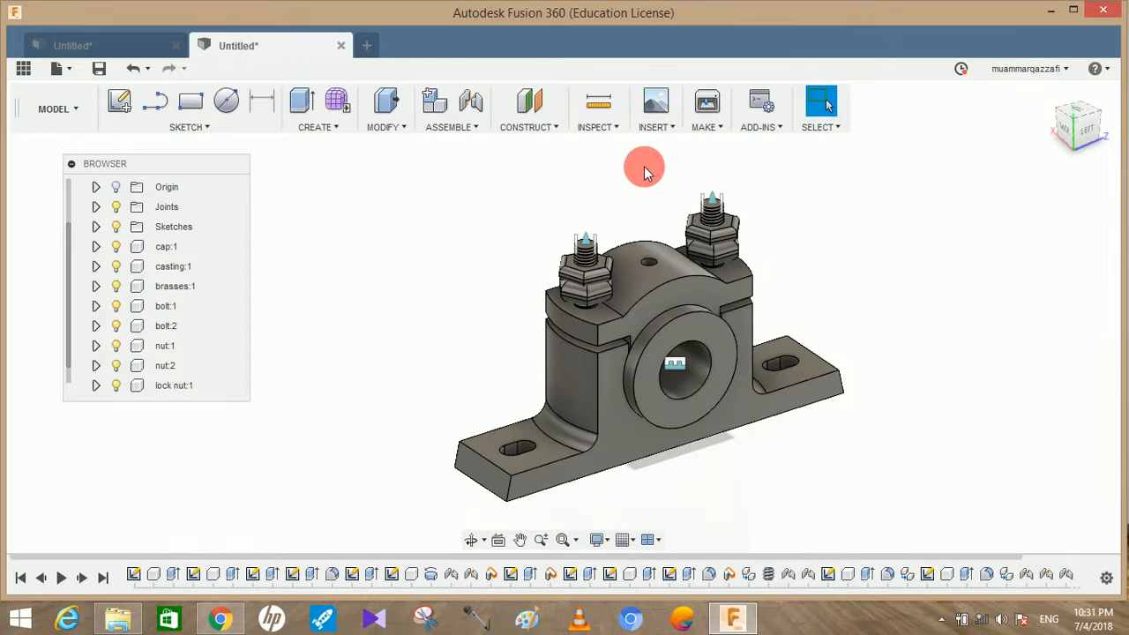
pyautogui.moveTo(739, 155); pyautogui.dragTo(876, 77)
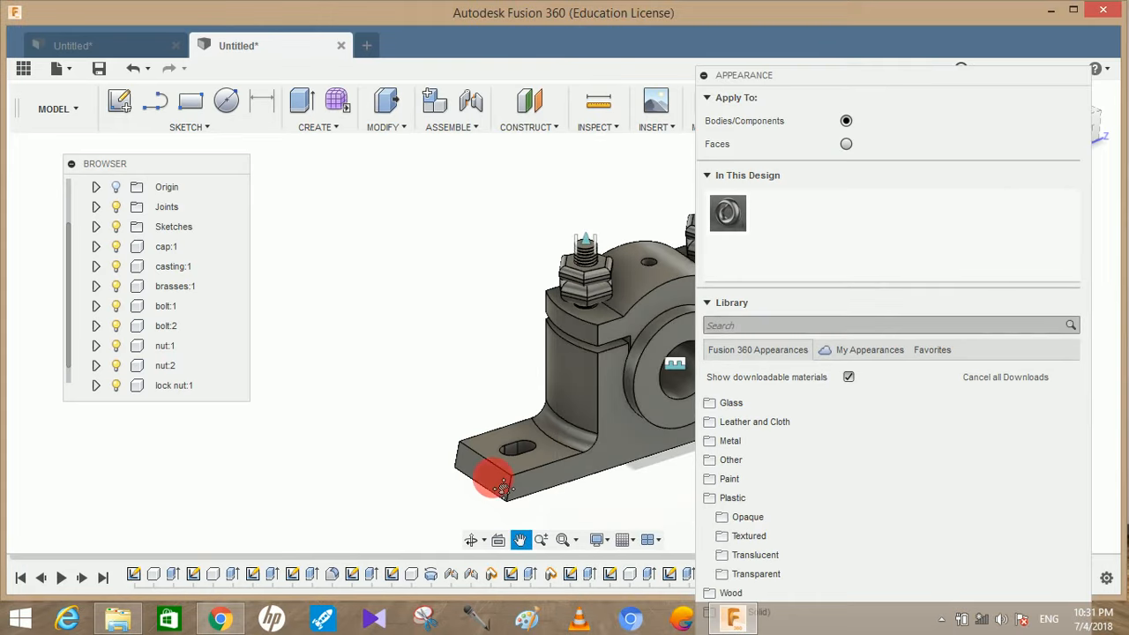
pyautogui.moveTo(486, 471); pyautogui.dragTo(395, 440, button='middle')
pyautogui.click(766, 517)
pyautogui.moveTo(842, 84); pyautogui.dragTo(874, 38)
pyautogui.scroll(-5, 842, 405)
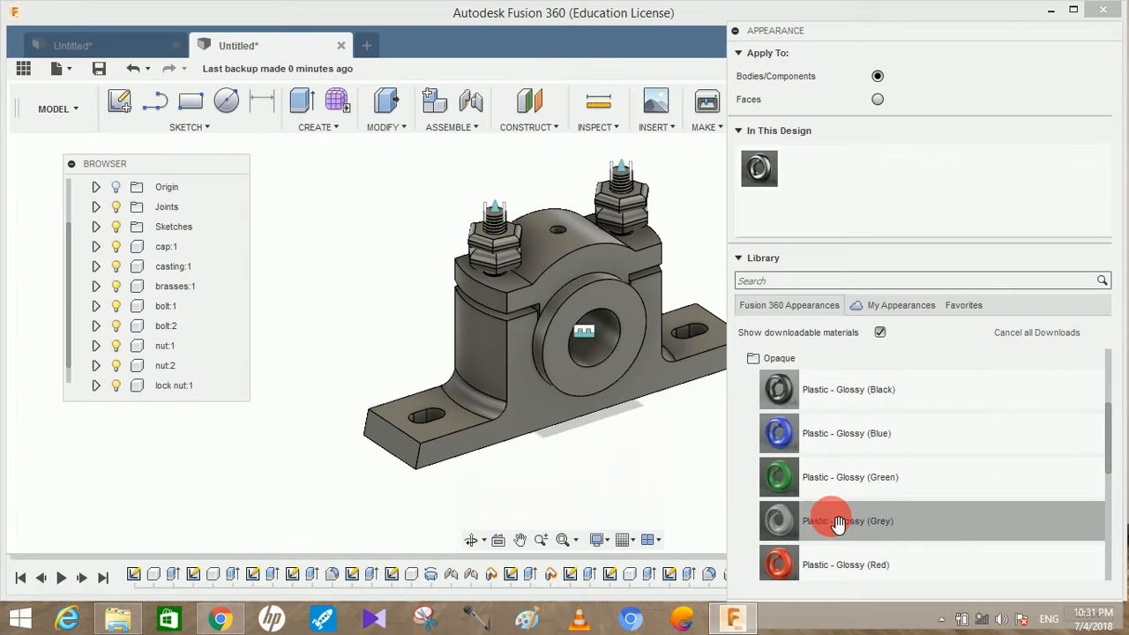
pyautogui.moveTo(850, 487); pyautogui.dragTo(516, 426)
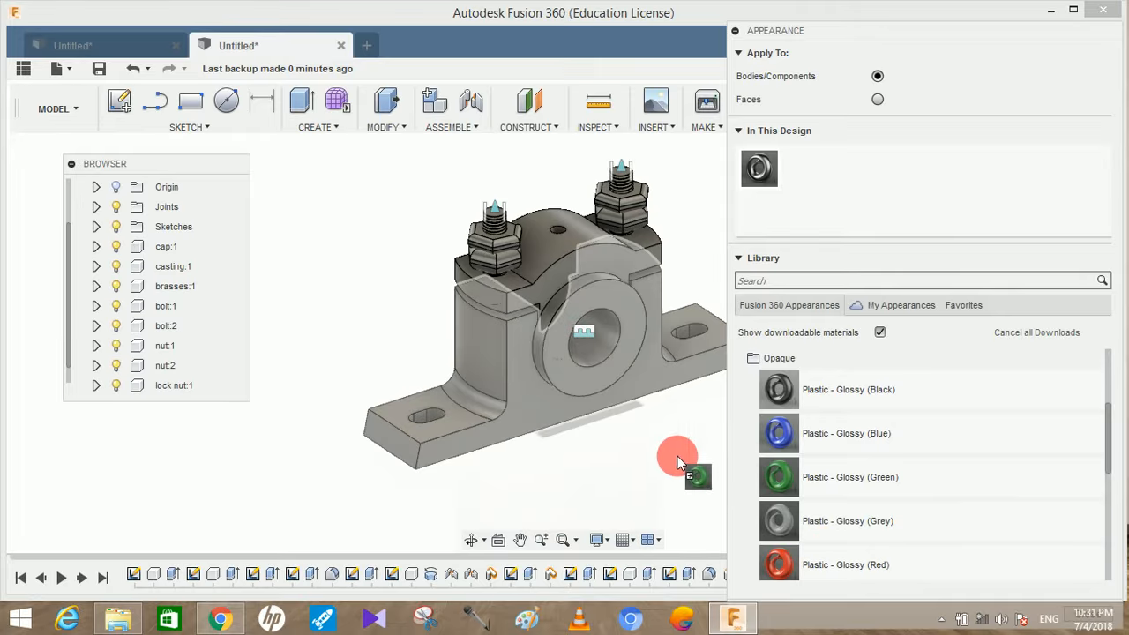
pyautogui.moveTo(762, 475); pyautogui.dragTo(620, 447)
# Apply the Plastic - Glossy (Blue) appearance to the cap and Plastic - Glossy (Yellow) to the brasses
pyautogui.moveTo(836, 433); pyautogui.dragTo(574, 258)
pyautogui.scroll(-2, 831, 478)
pyautogui.moveTo(789, 545); pyautogui.dragTo(558, 373)
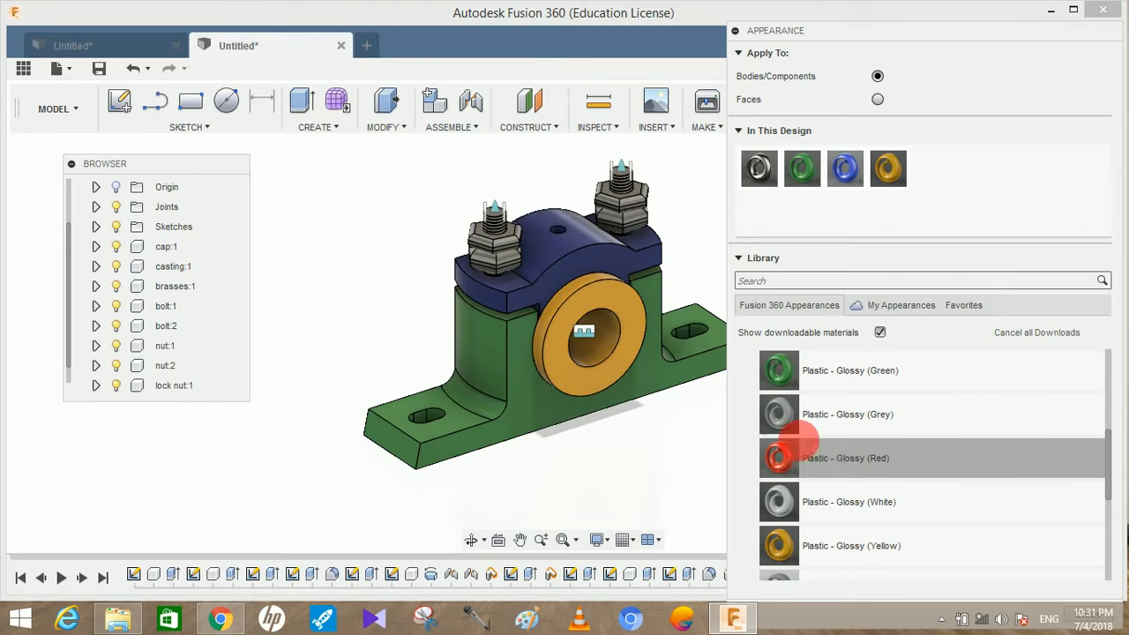
# Apply the Plastic - Glossy (Red) appearance to the bolts and Plastic - Glossy (Black) to the nuts and lock nuts
pyautogui.moveTo(833, 470); pyautogui.dragTo(614, 181)
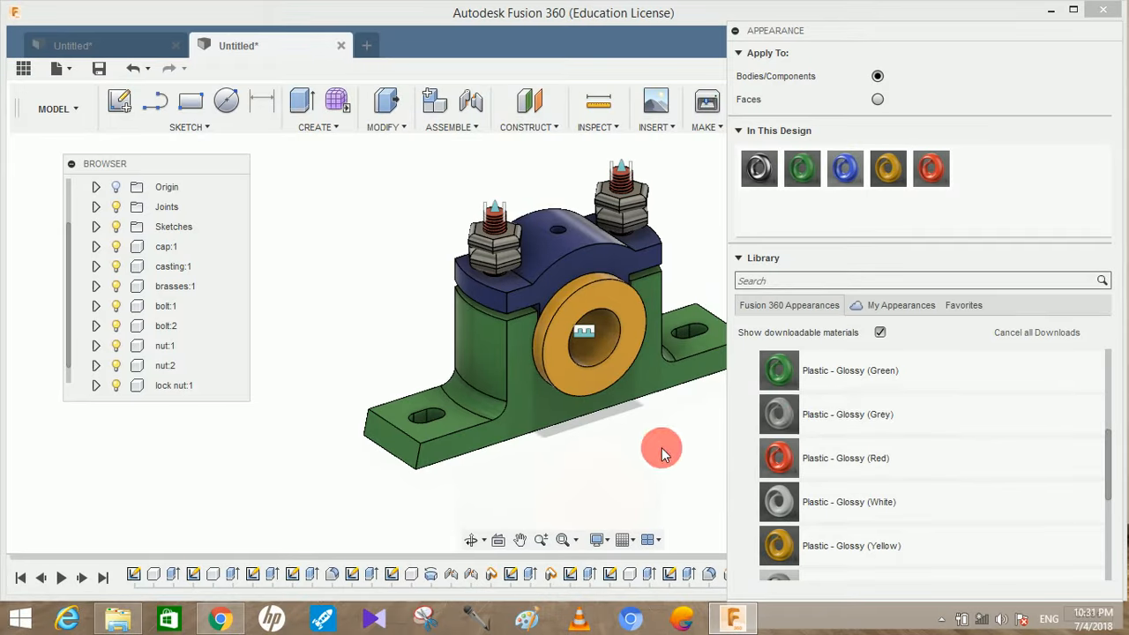
pyautogui.scroll(3, 792, 439)
pyautogui.moveTo(856, 390); pyautogui.dragTo(625, 218)
pyautogui.moveTo(849, 401); pyautogui.dragTo(657, 221)
pyautogui.moveTo(669, 355); pyautogui.dragTo(618, 448)
pyautogui.press('Escape')
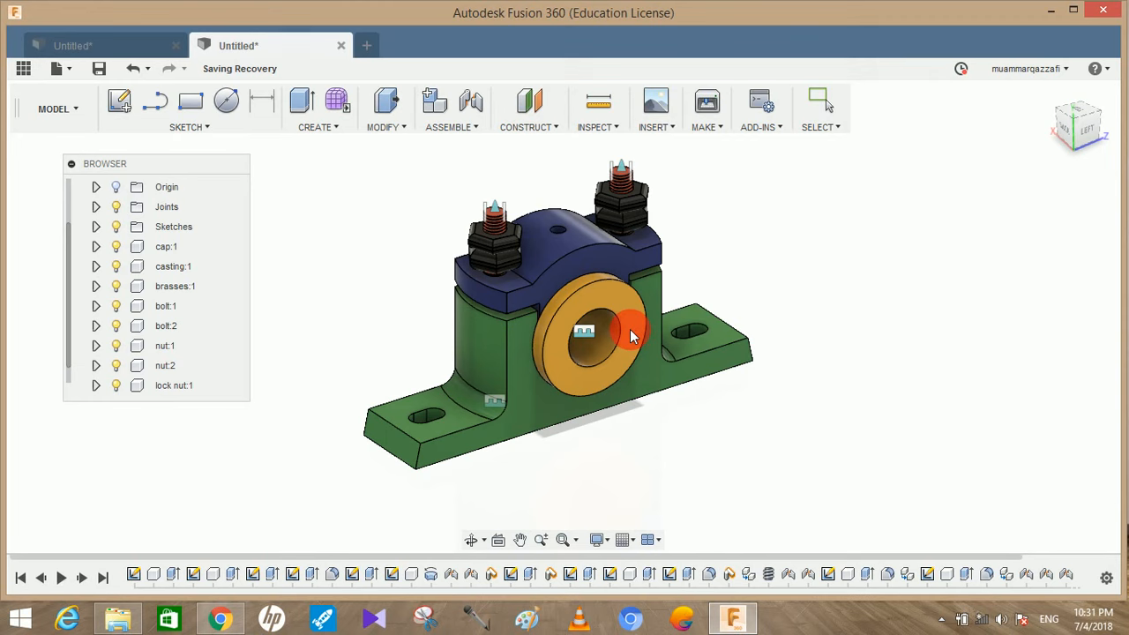
pyautogui.keyDown('shift'); pyautogui.moveTo(748, 342); pyautogui.dragTo(819, 426, button='middle'); pyautogui.keyUp('shift')
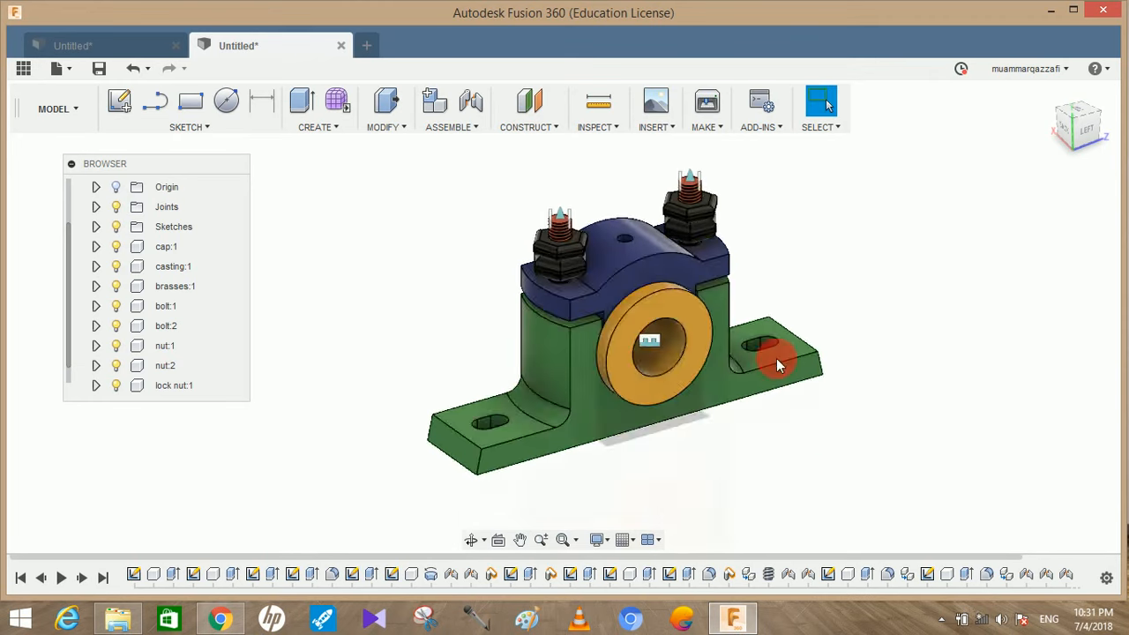
pyautogui.scroll(1, 697, 262)
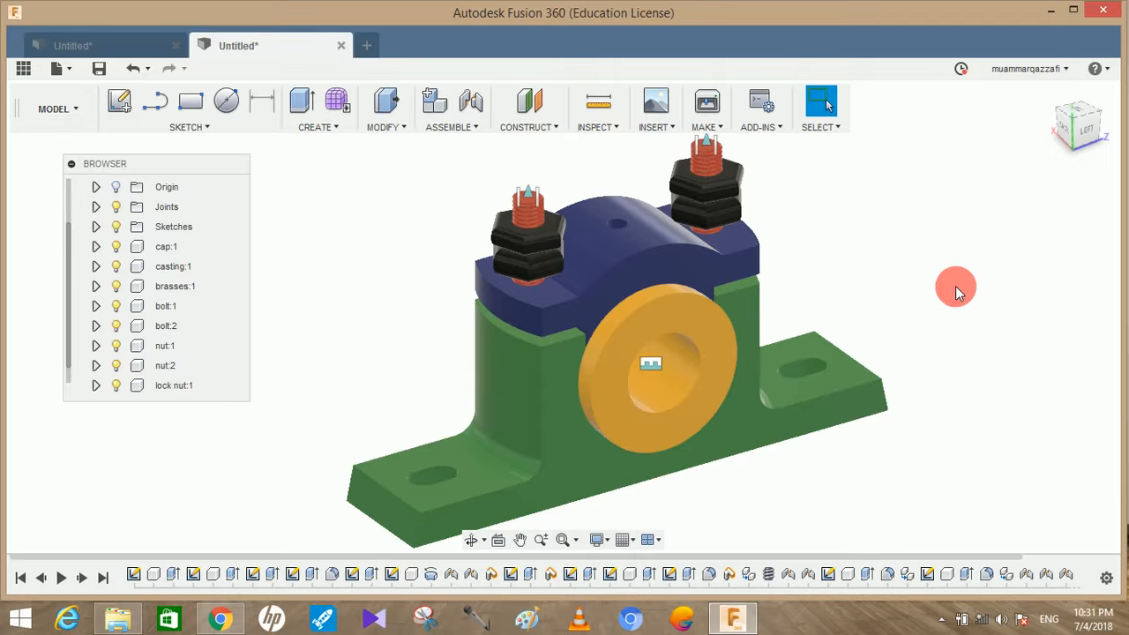